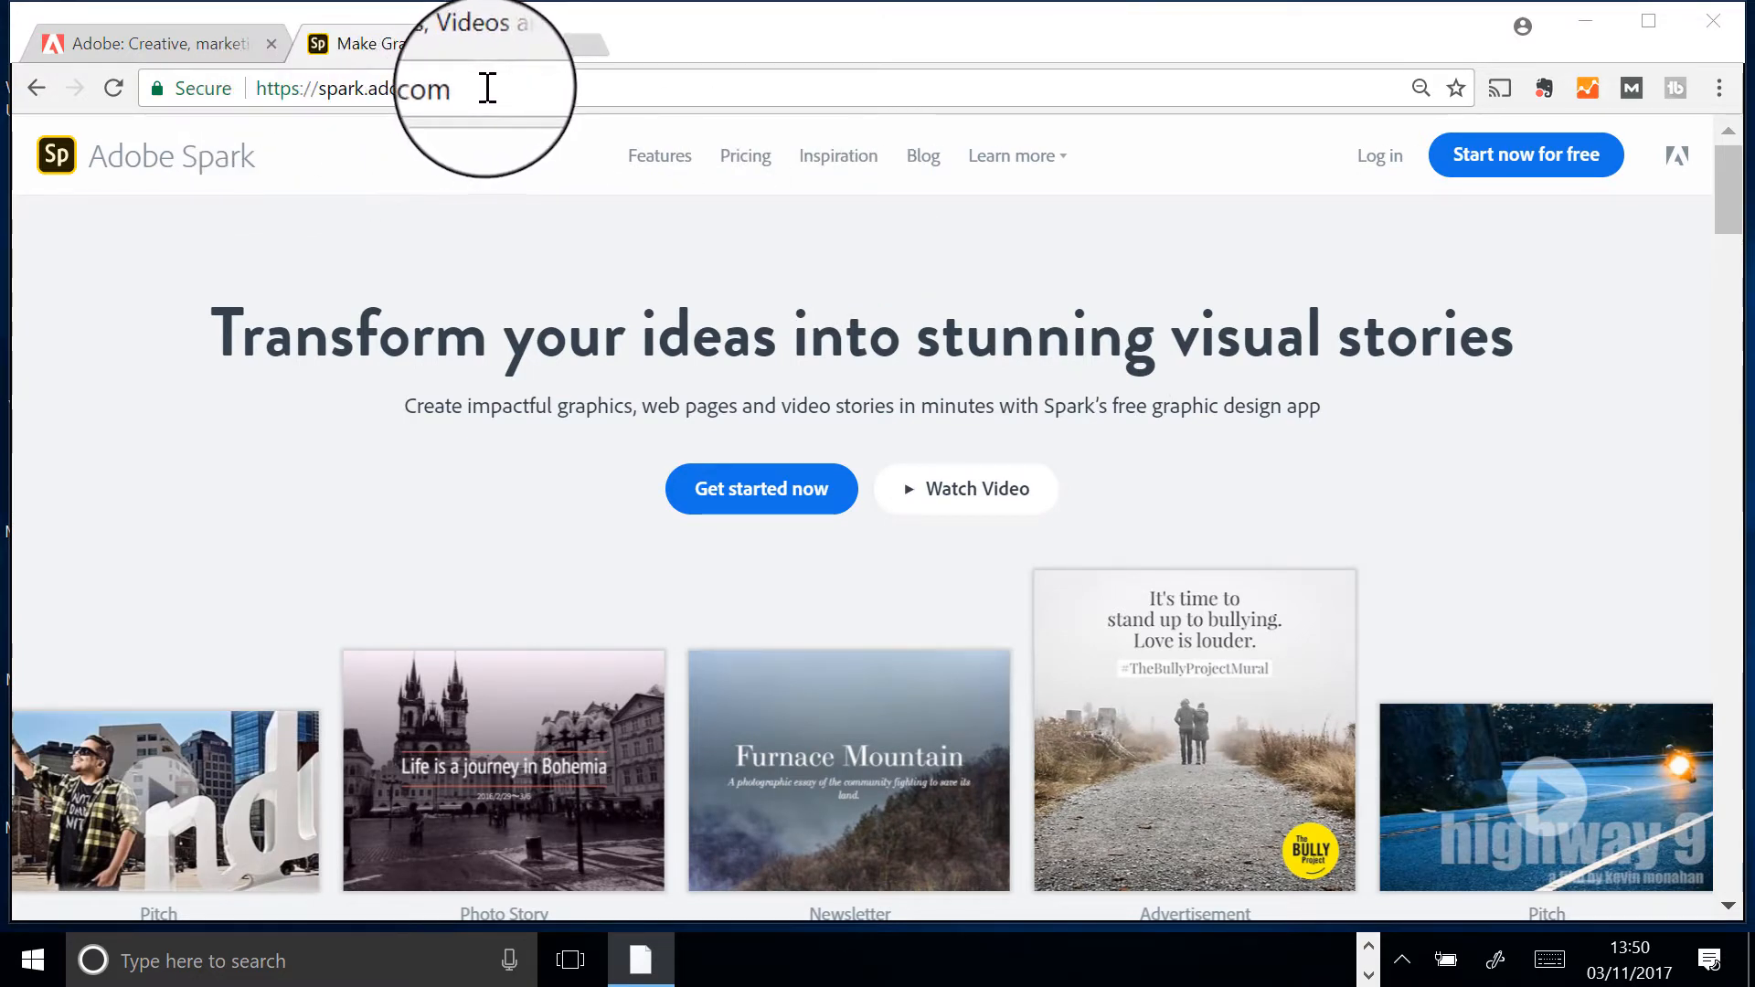
- Sign out of the Adobe account from the avatar menu on the account page tab
{"action": "left_click_drag", "start_coordinate": [463, 93], "coordinate": [320, 93]}
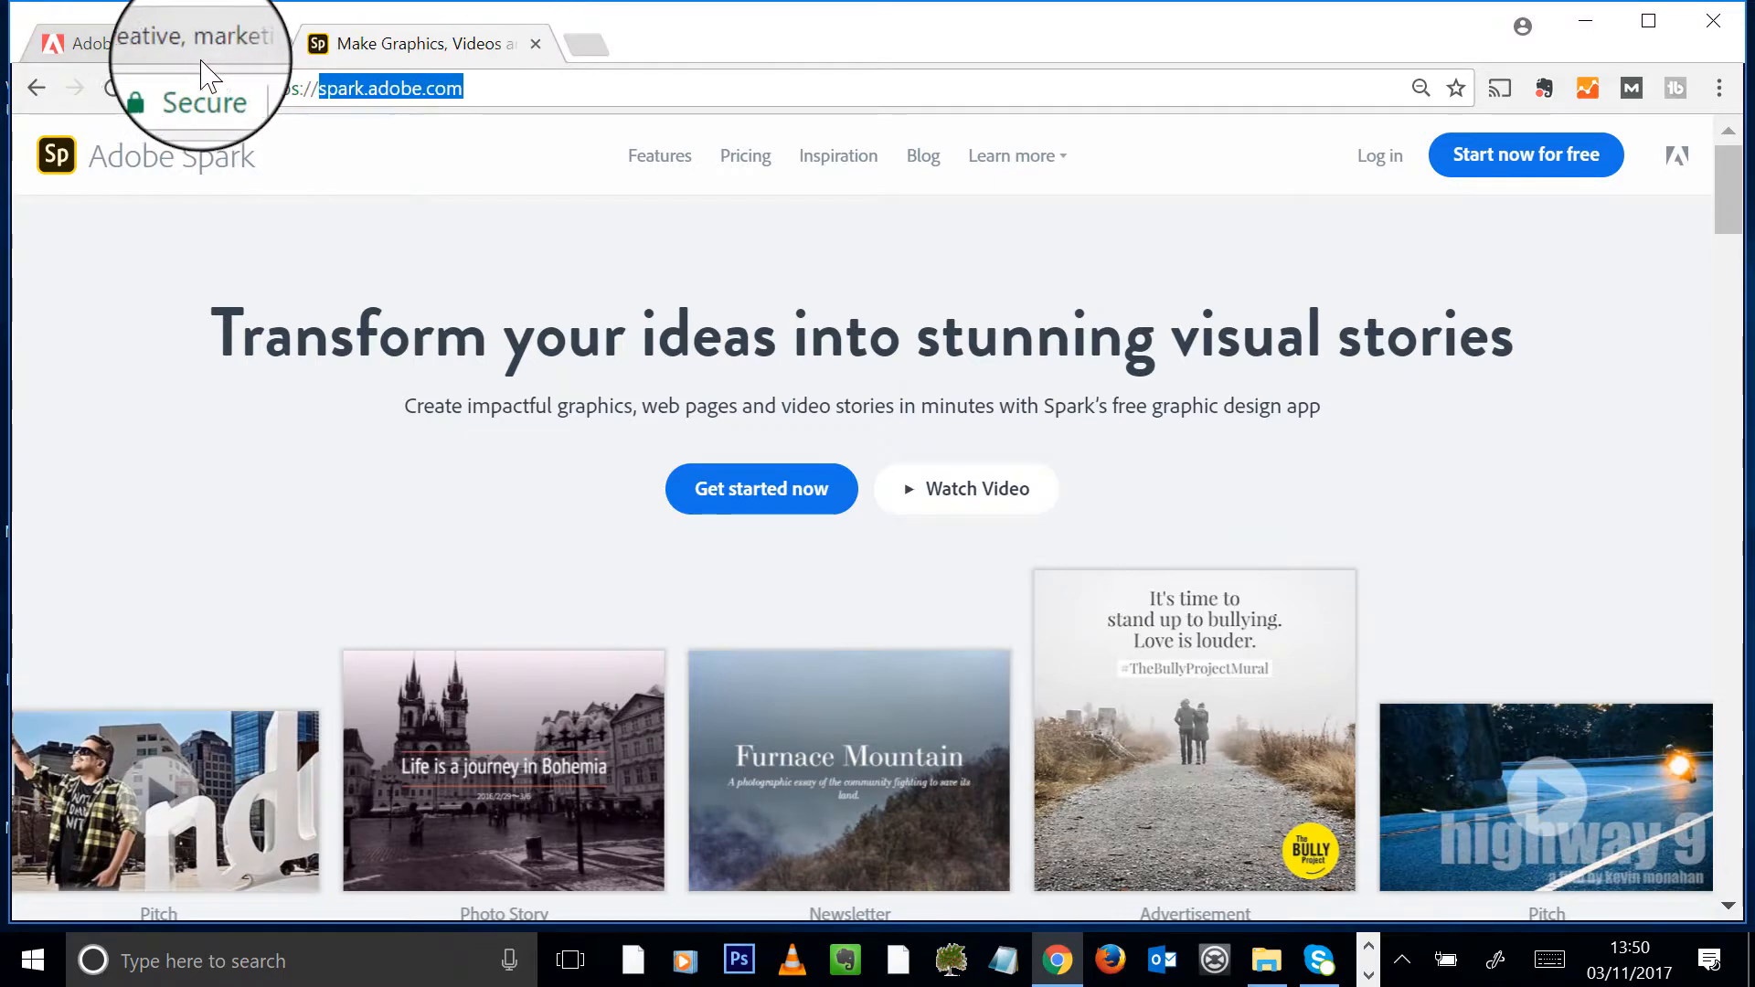
{"action": "left_click", "coordinate": [151, 51]}
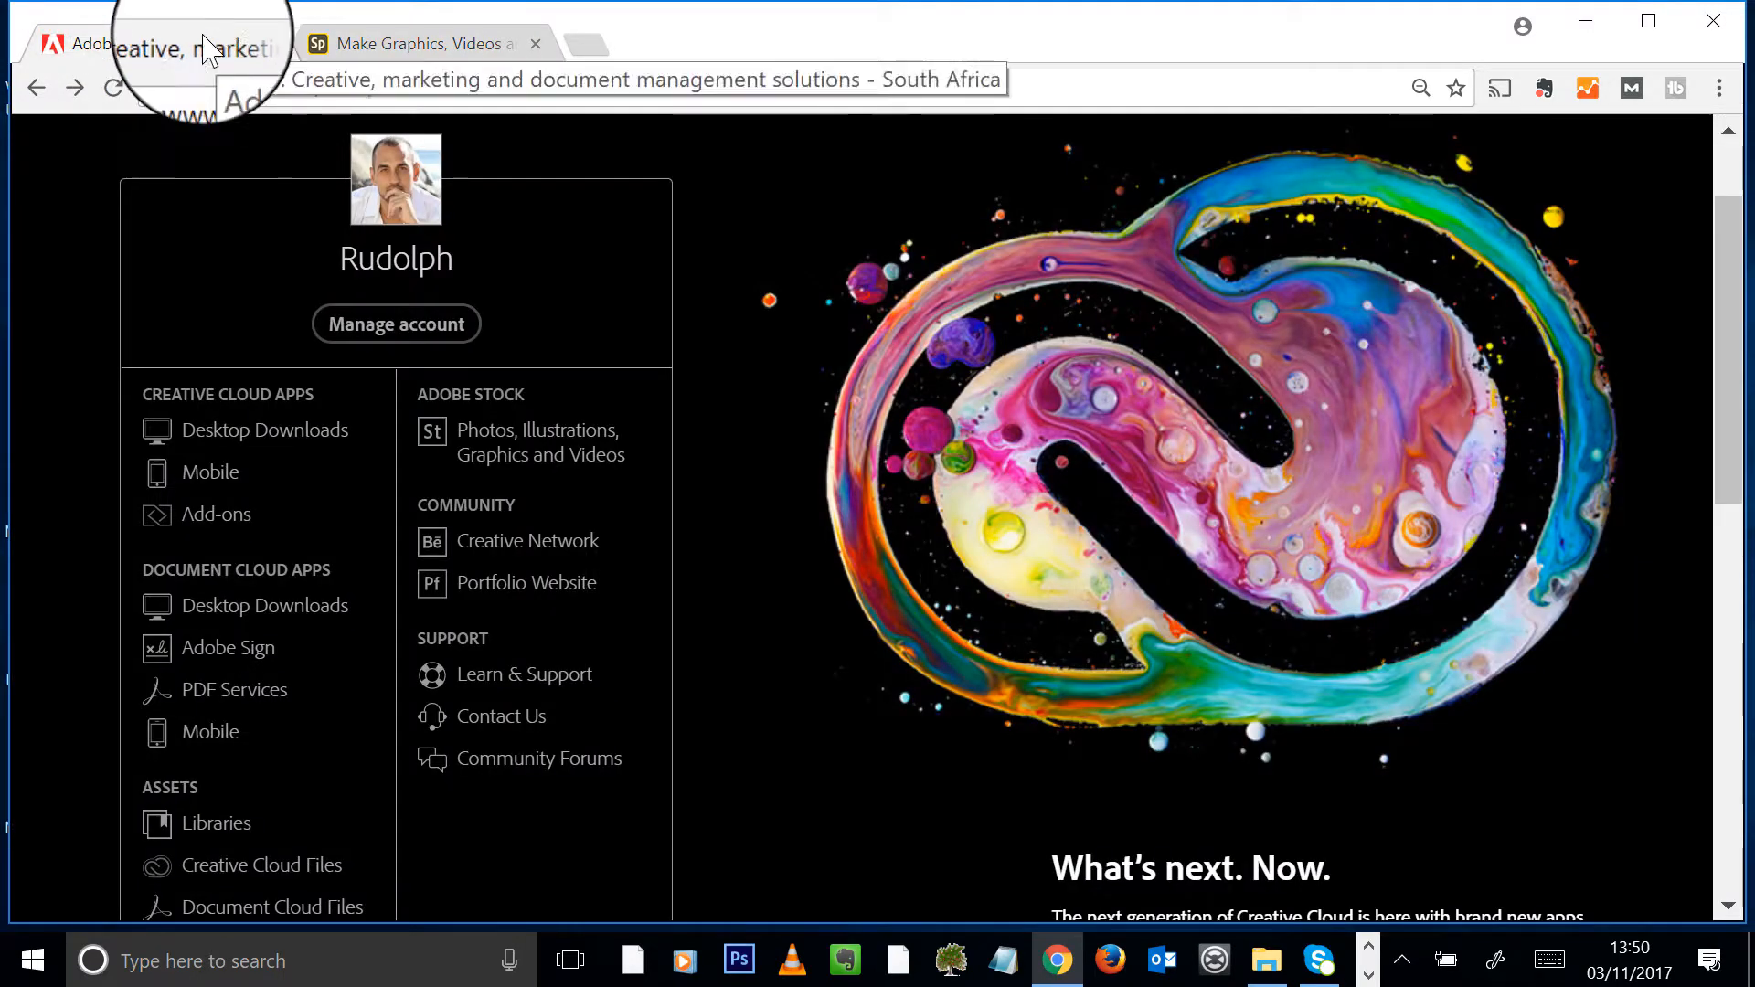
{"action": "left_click", "coordinate": [456, 88]}
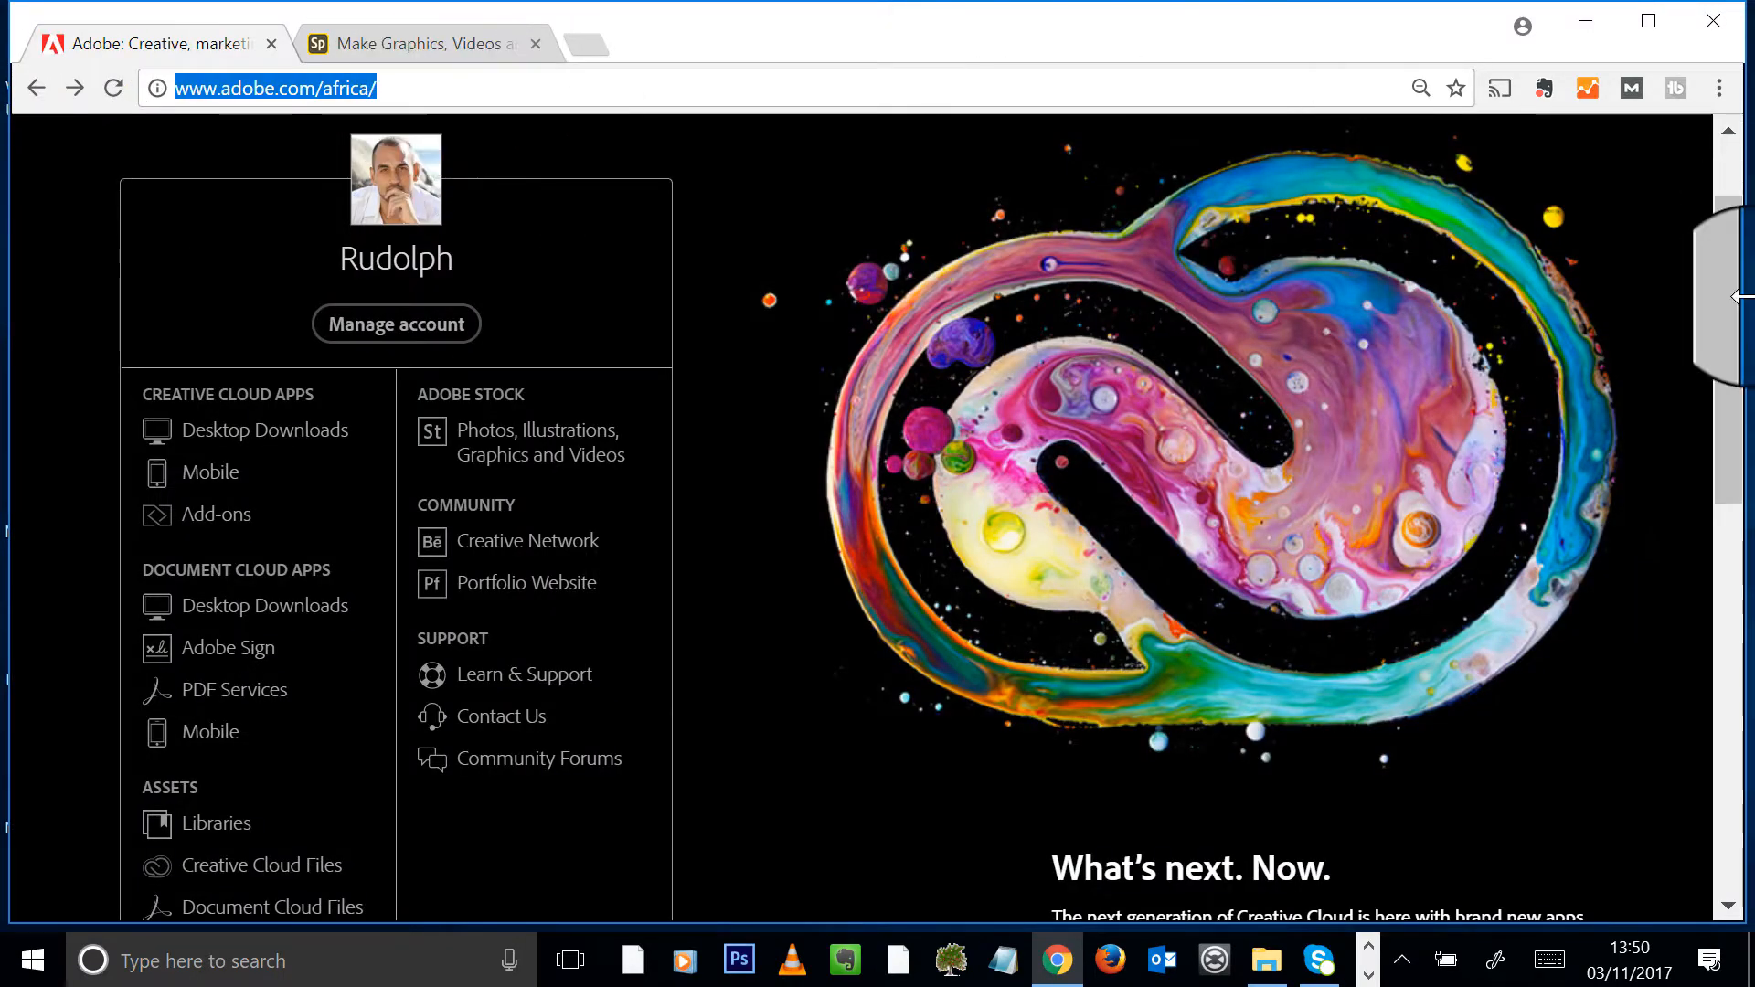
{"action": "left_click_drag", "start_coordinate": [1740, 314], "coordinate": [1713, 224]}
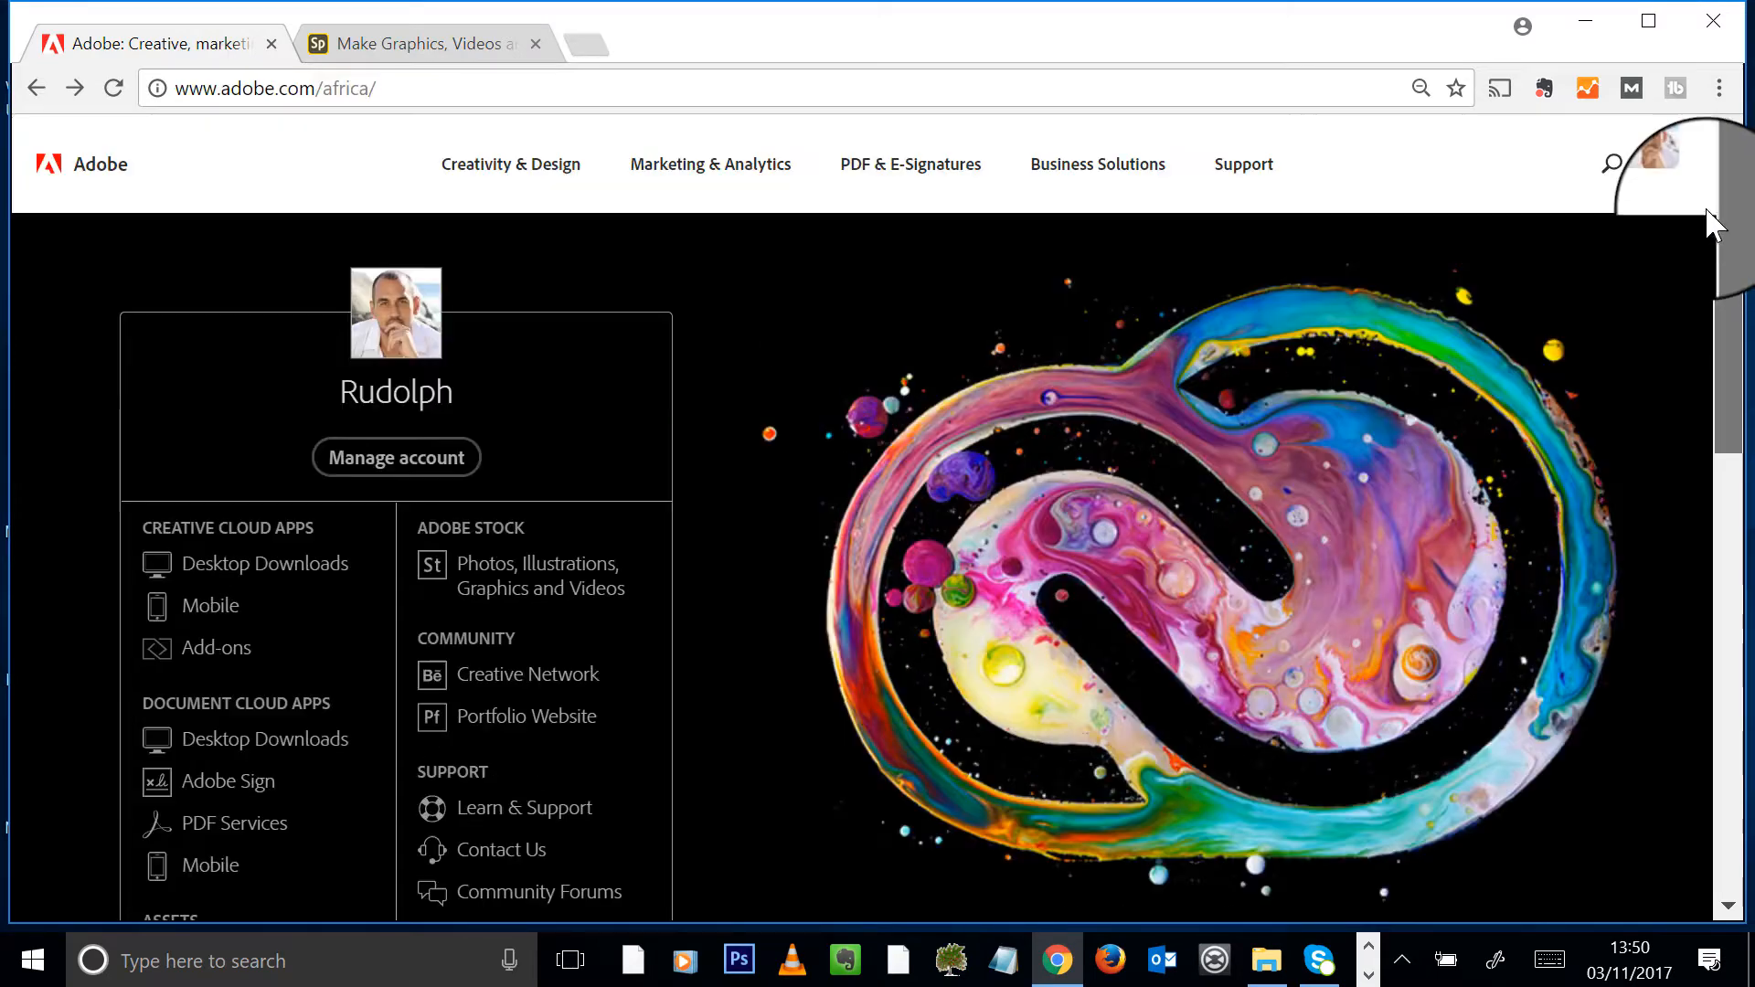
{"action": "left_click", "coordinate": [1669, 164]}
{"action": "left_click", "coordinate": [1410, 384]}
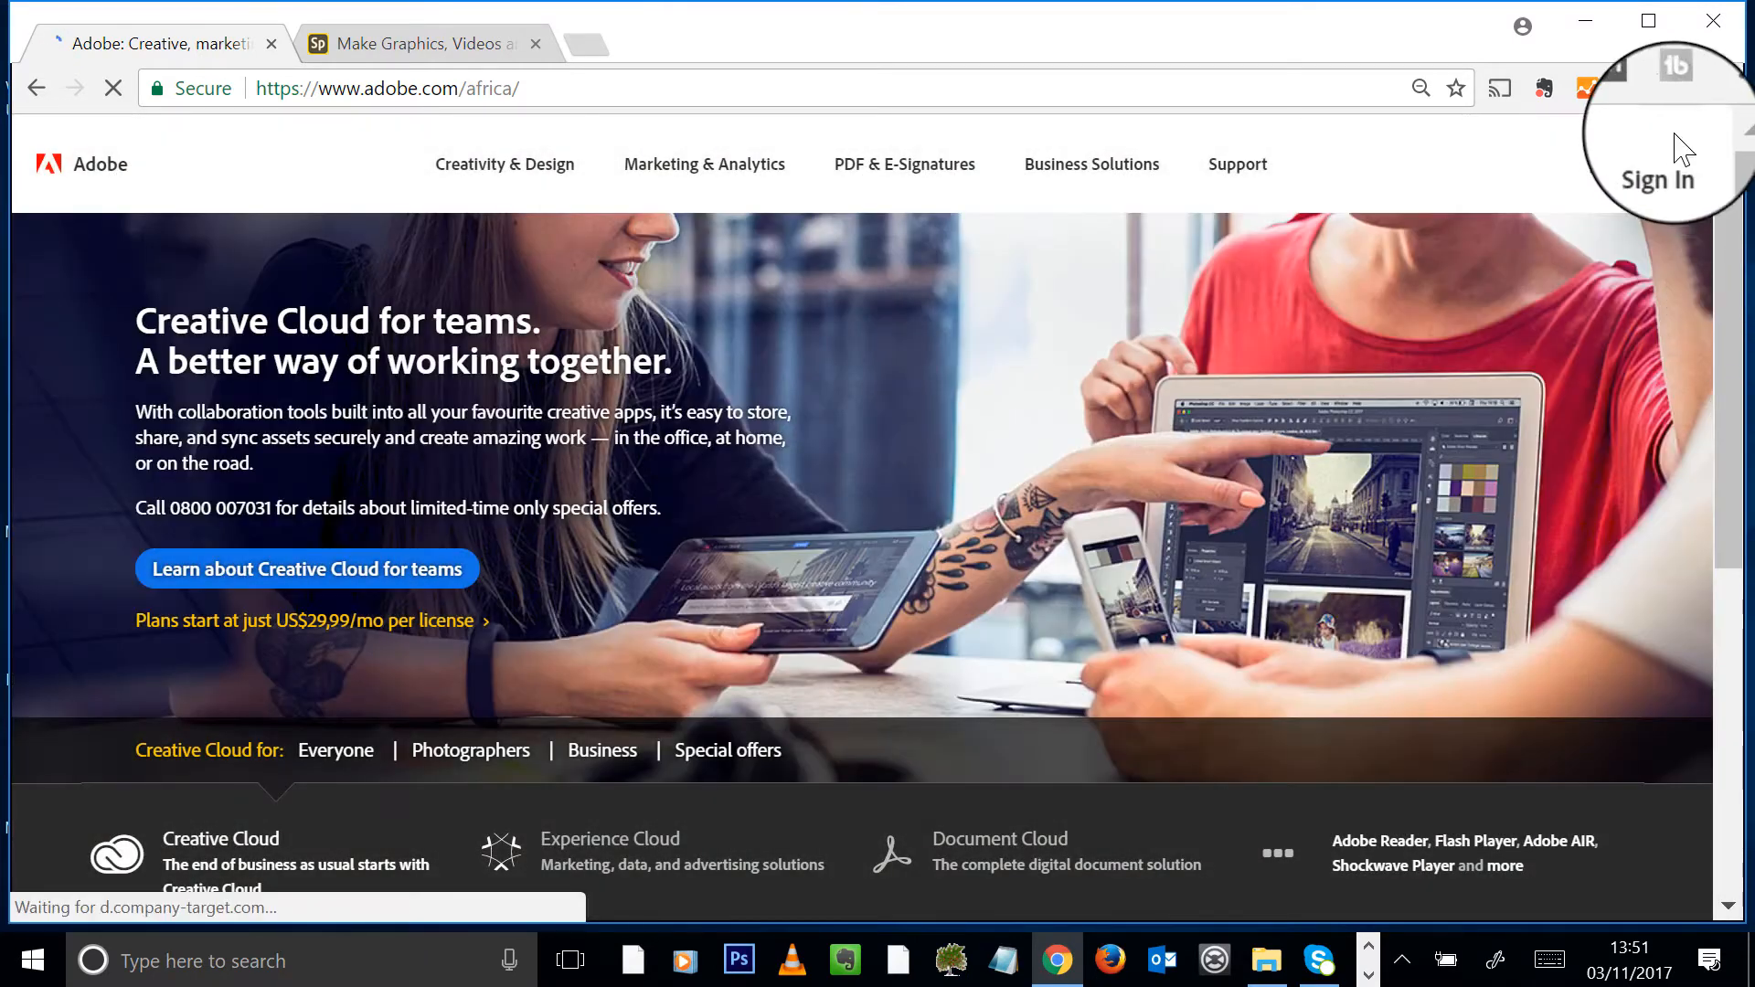
- Return to the Spark tab and play the 1:21 Adobe Spark introduction video
{"action": "left_click", "coordinate": [363, 58]}
{"action": "double_click", "coordinate": [364, 91]}
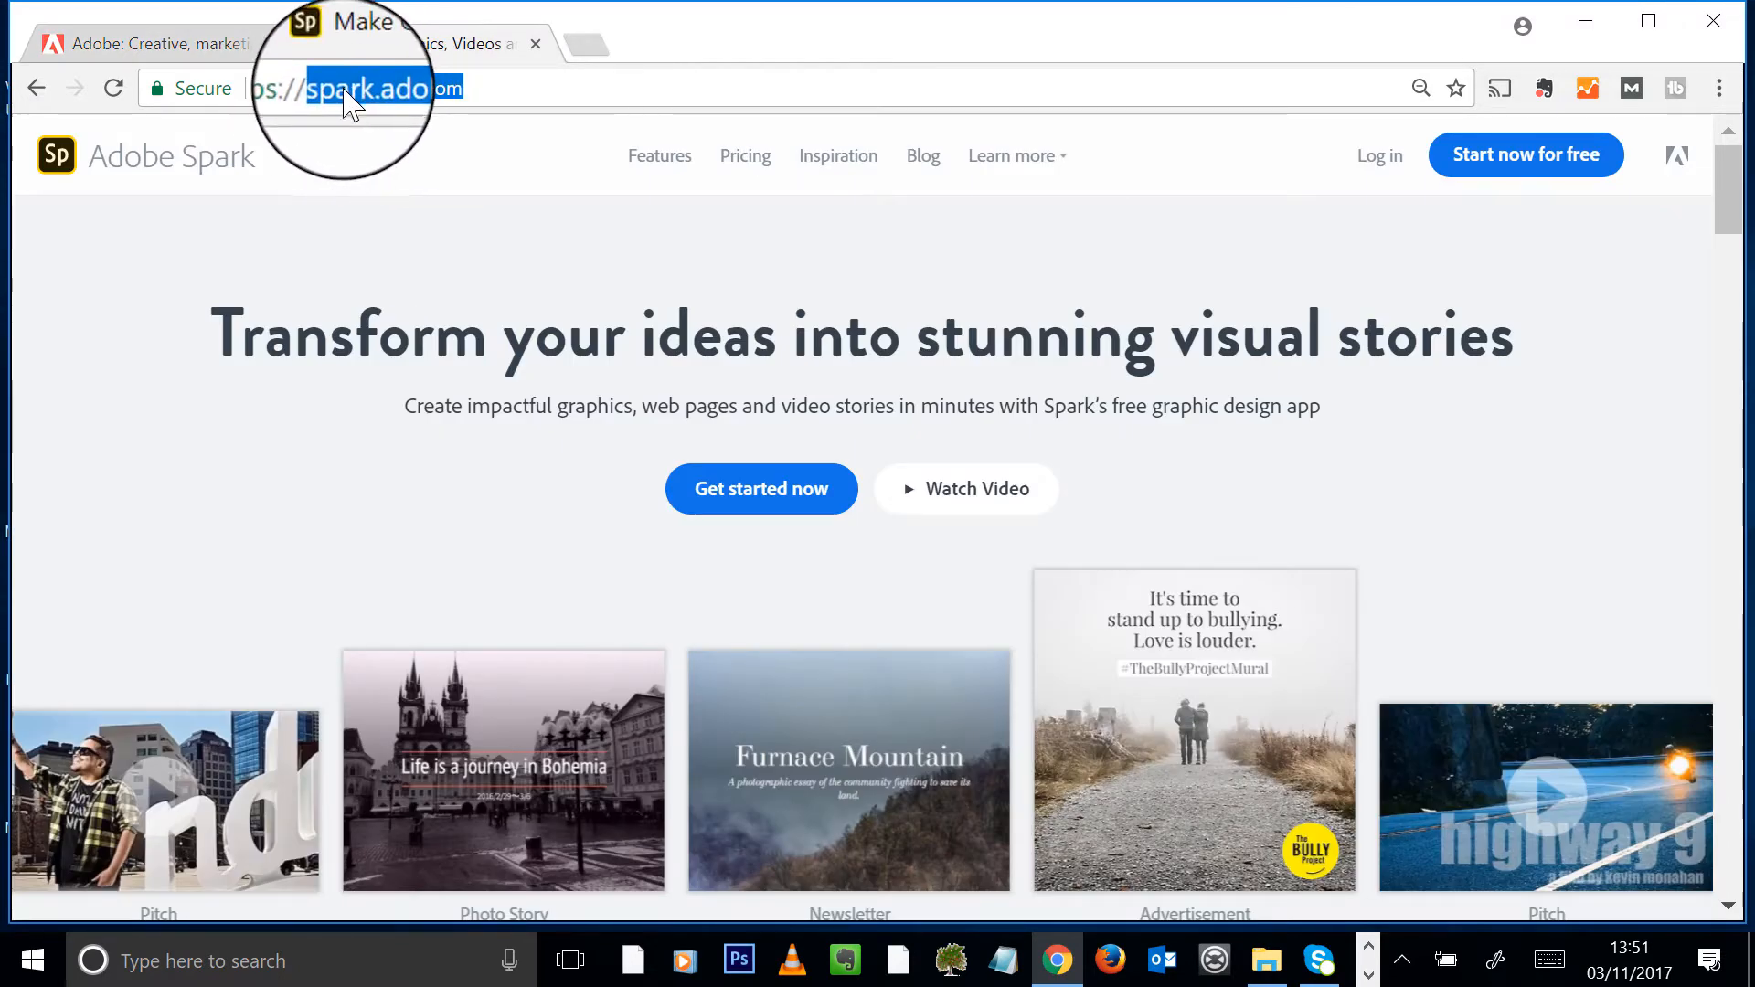
{"action": "left_click", "coordinate": [522, 100]}
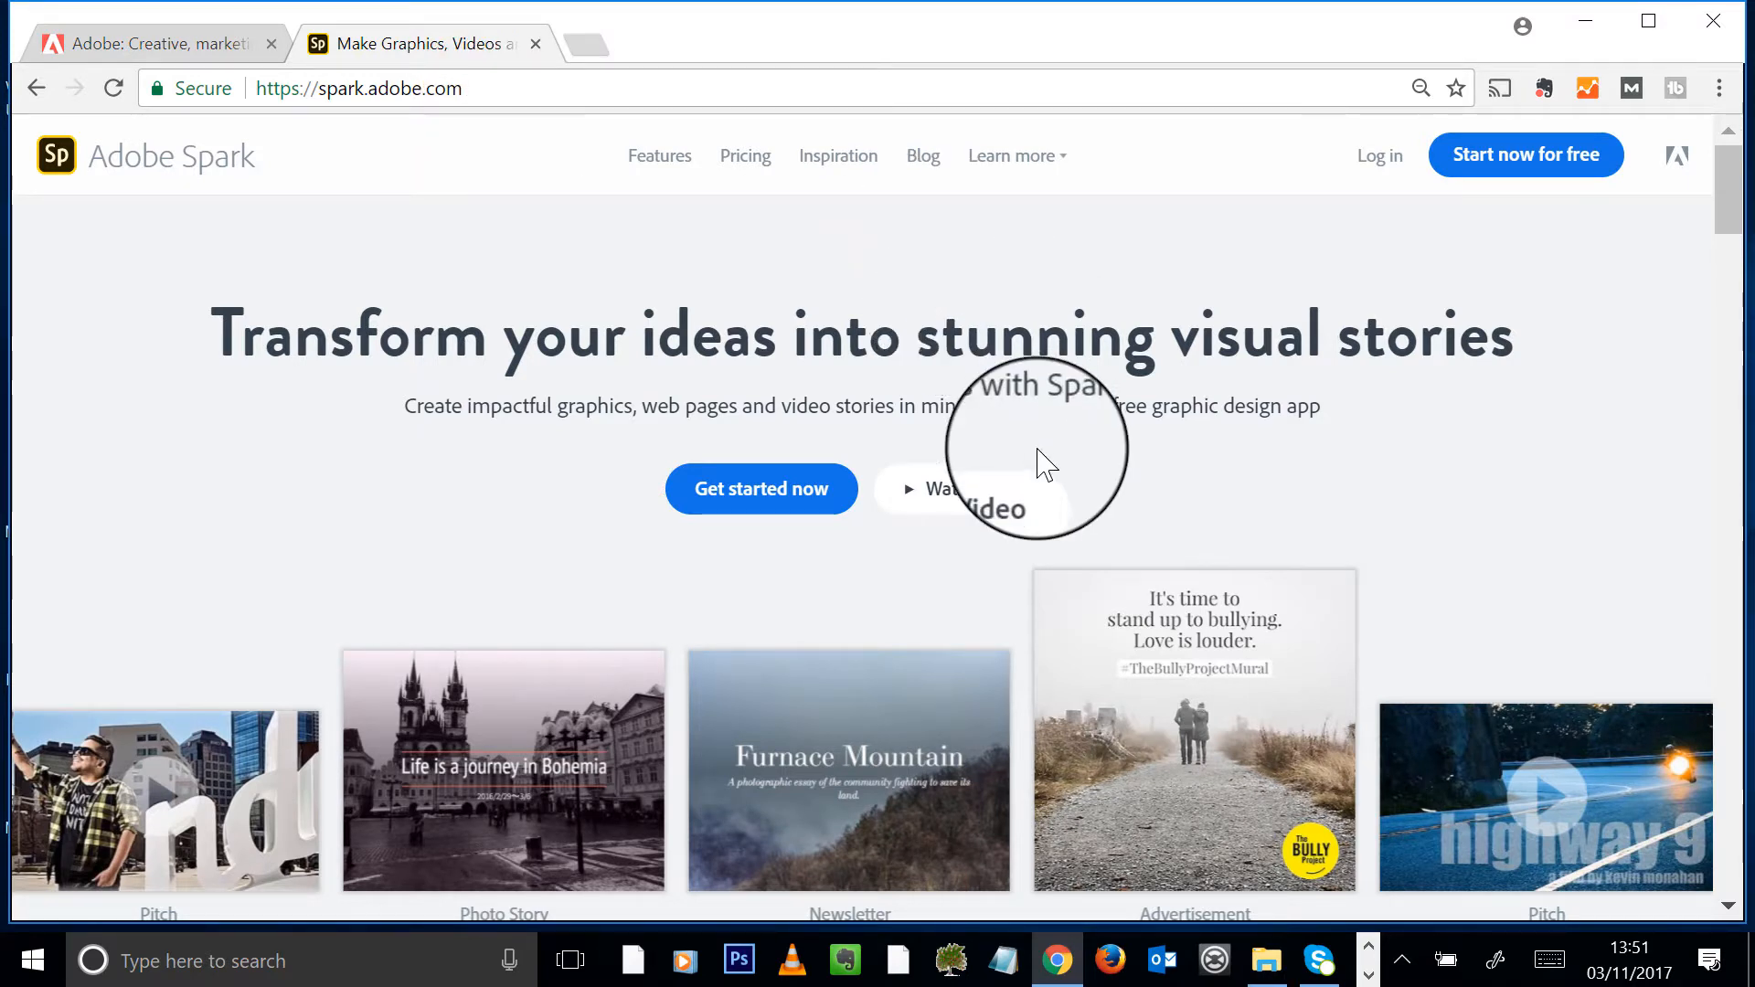
{"action": "left_click", "coordinate": [923, 503]}
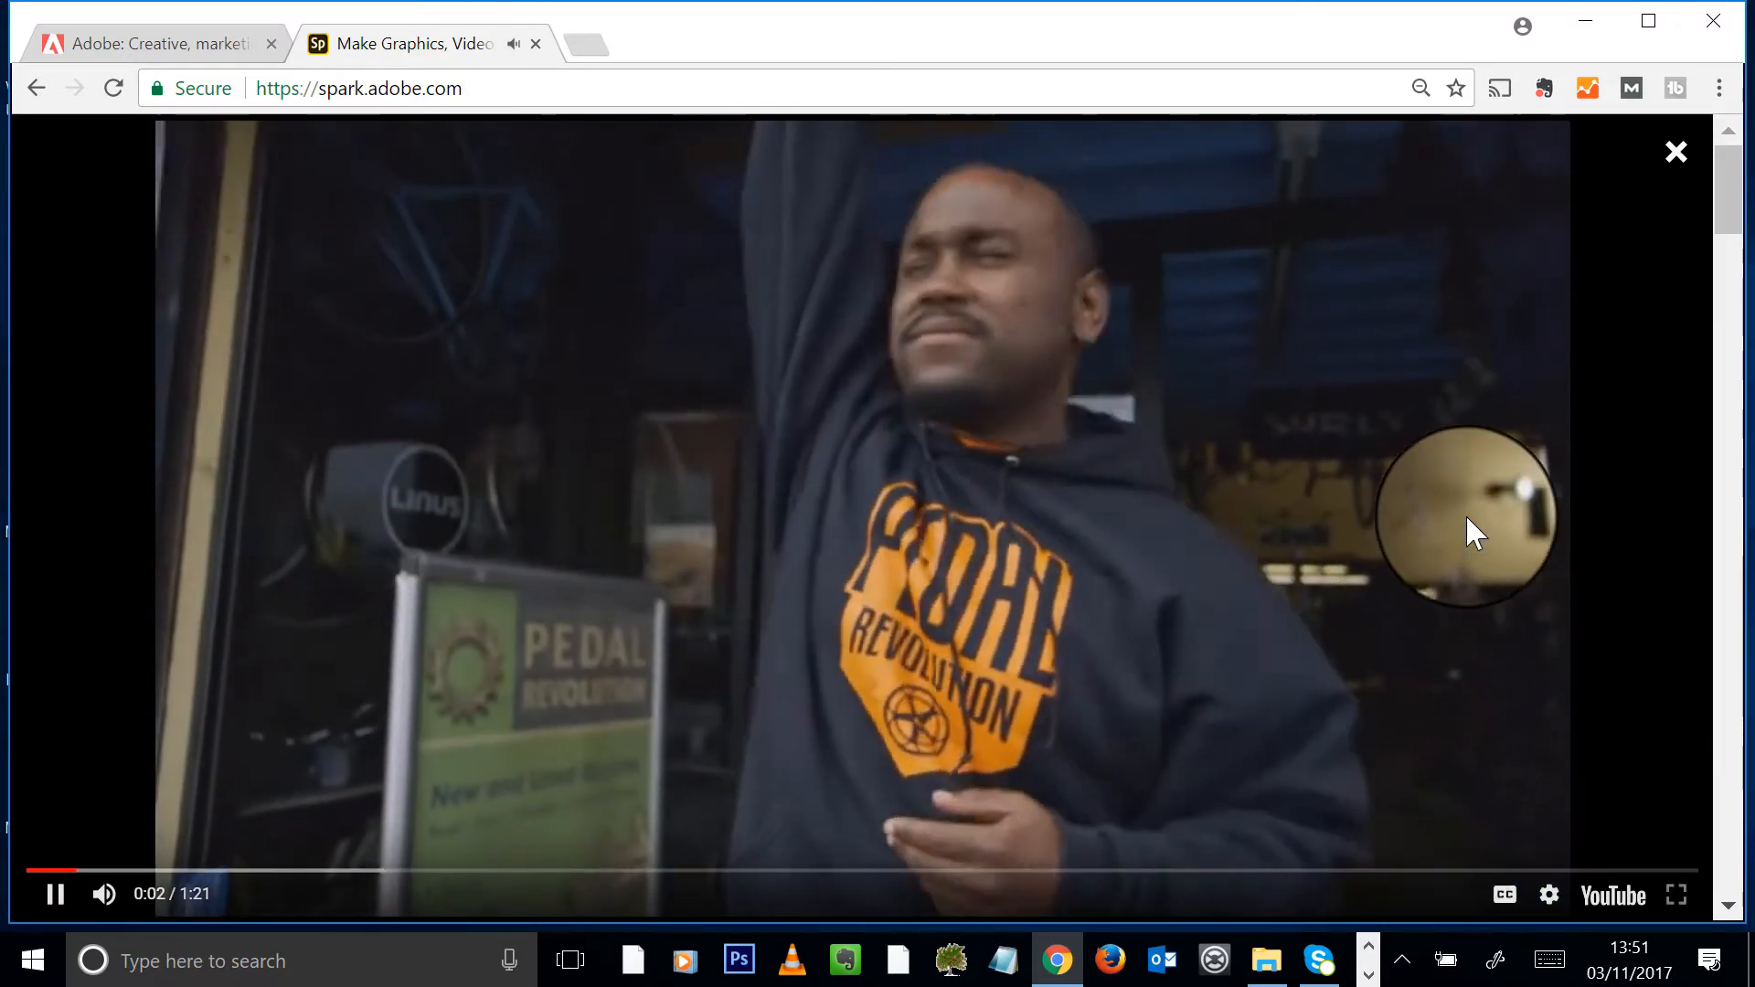
- Lower the system volume and let the promo run to its closing title card
{"action": "key", "text": "XF86AudioLowerVolume"}
{"action": "key", "text": "XF86AudioLowerVolume"}
{"action": "key", "text": "XF86AudioLowerVolume"}
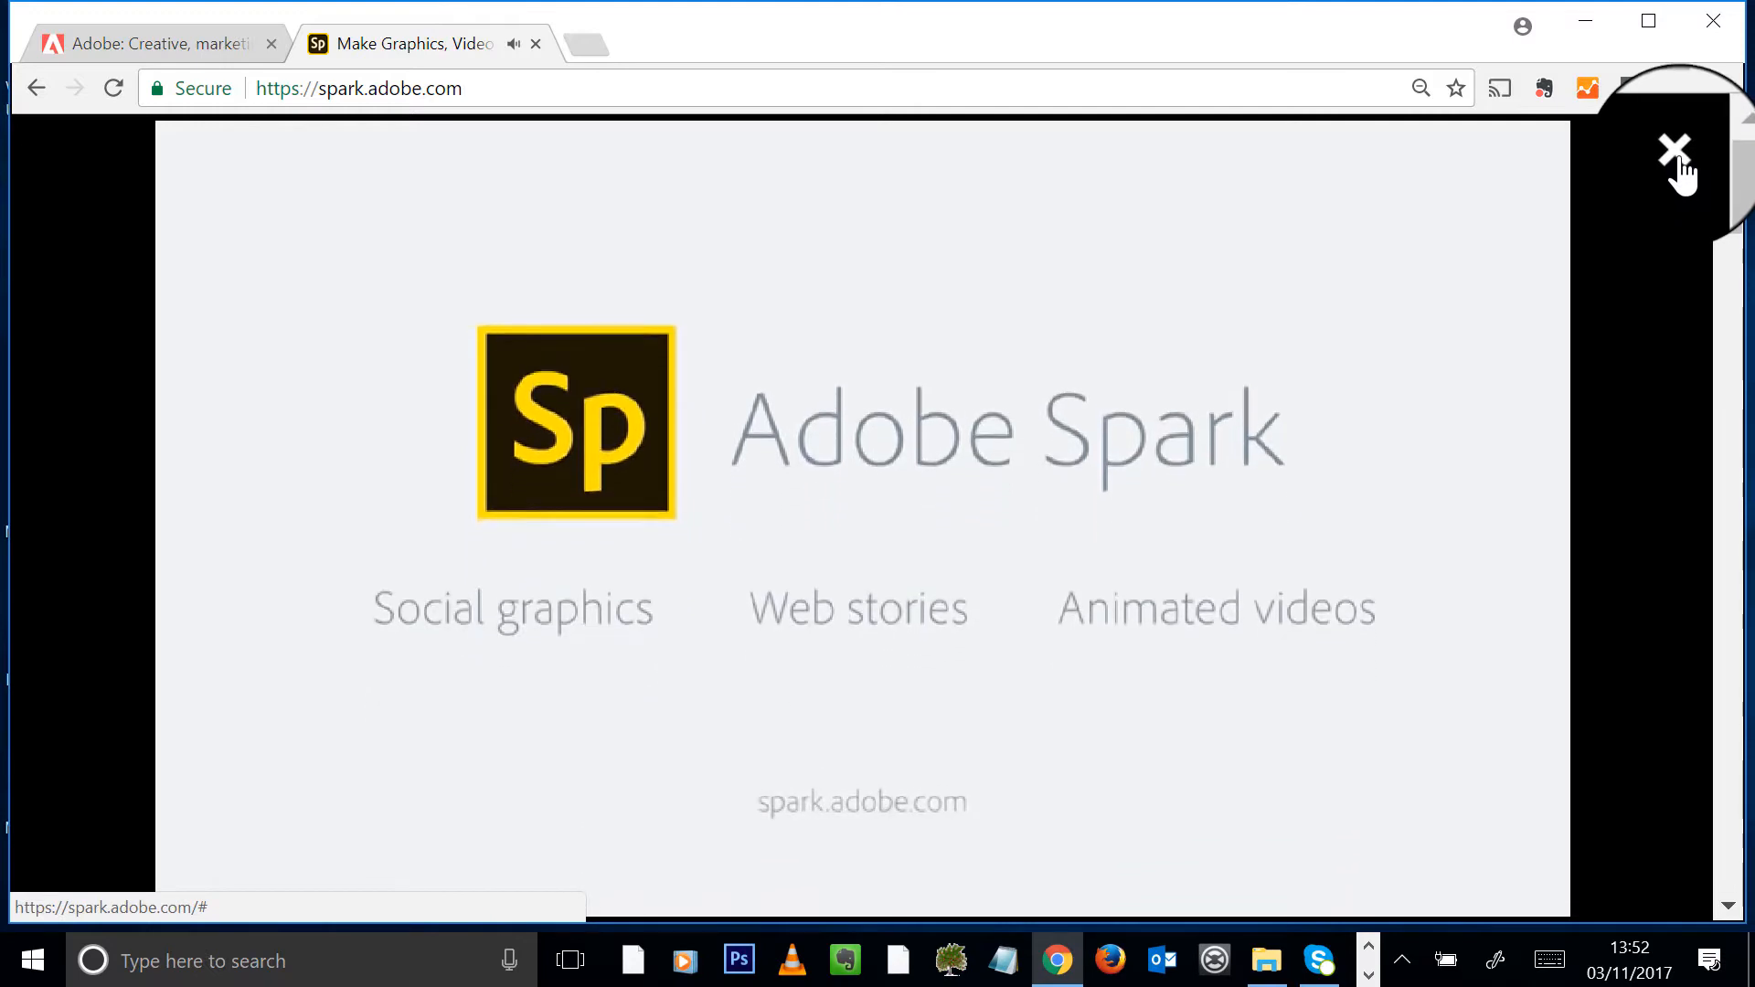
- Close the finished video and sign in to Spark with the Adobe ID e-mail and password
{"action": "left_click", "coordinate": [1678, 157]}
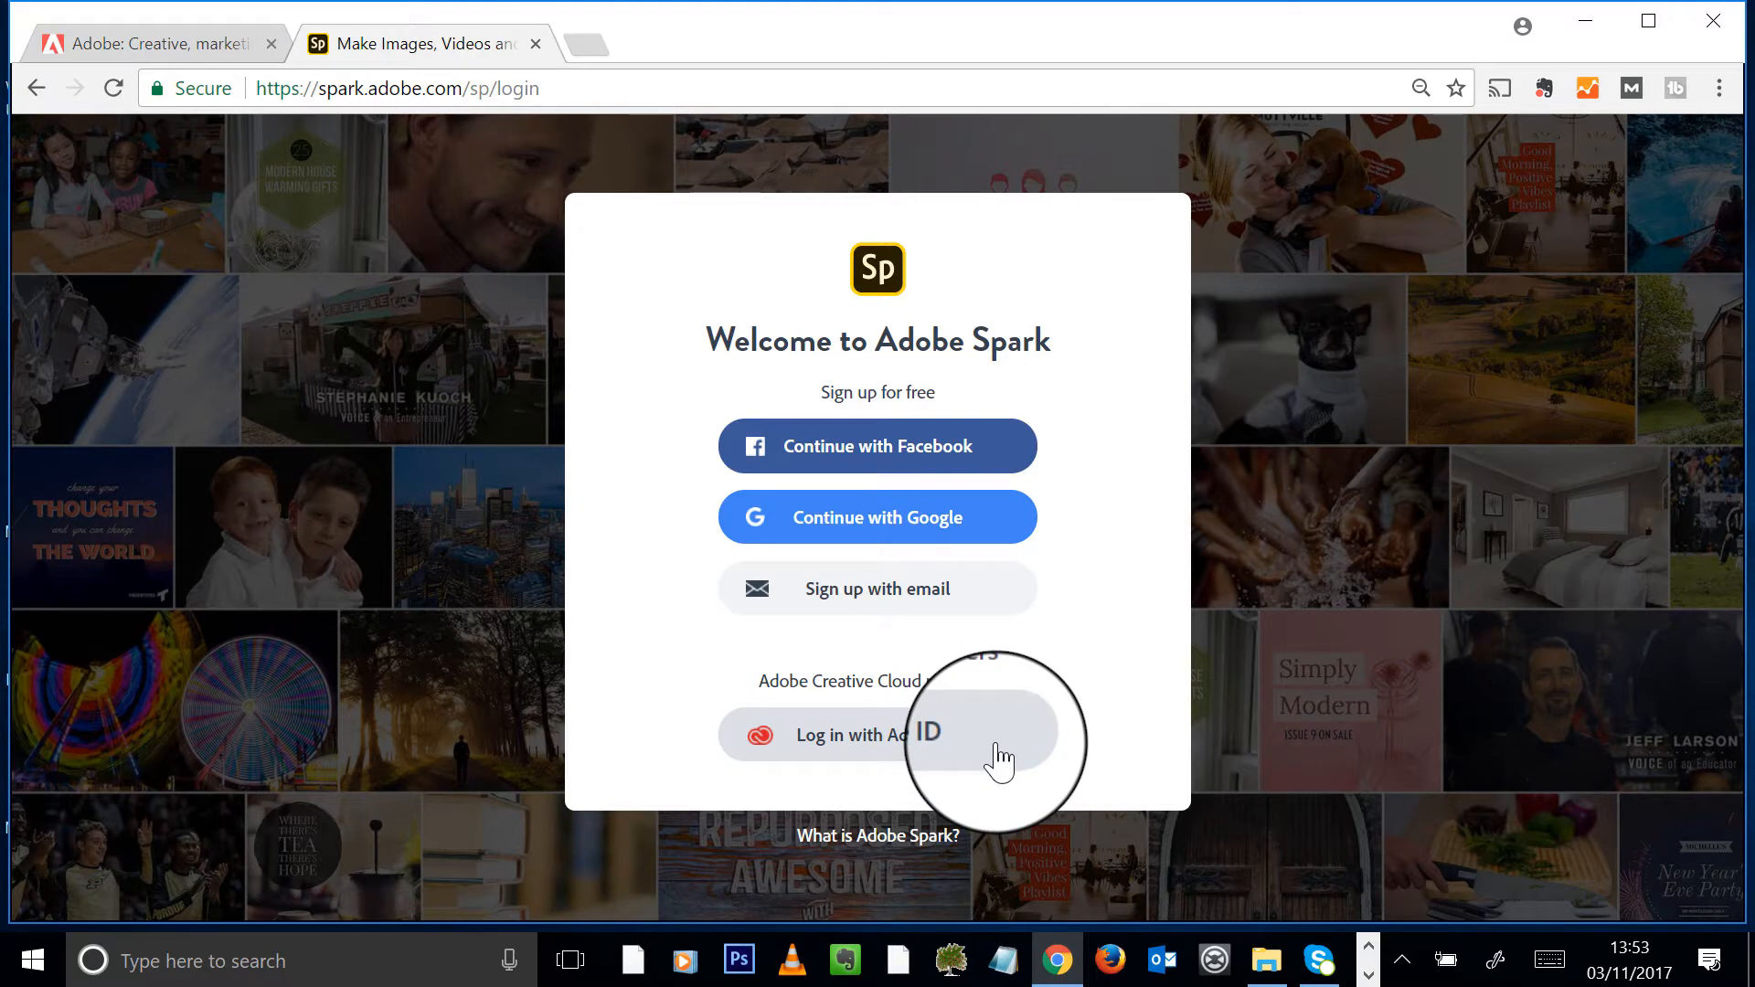
{"action": "left_click", "coordinate": [895, 755]}
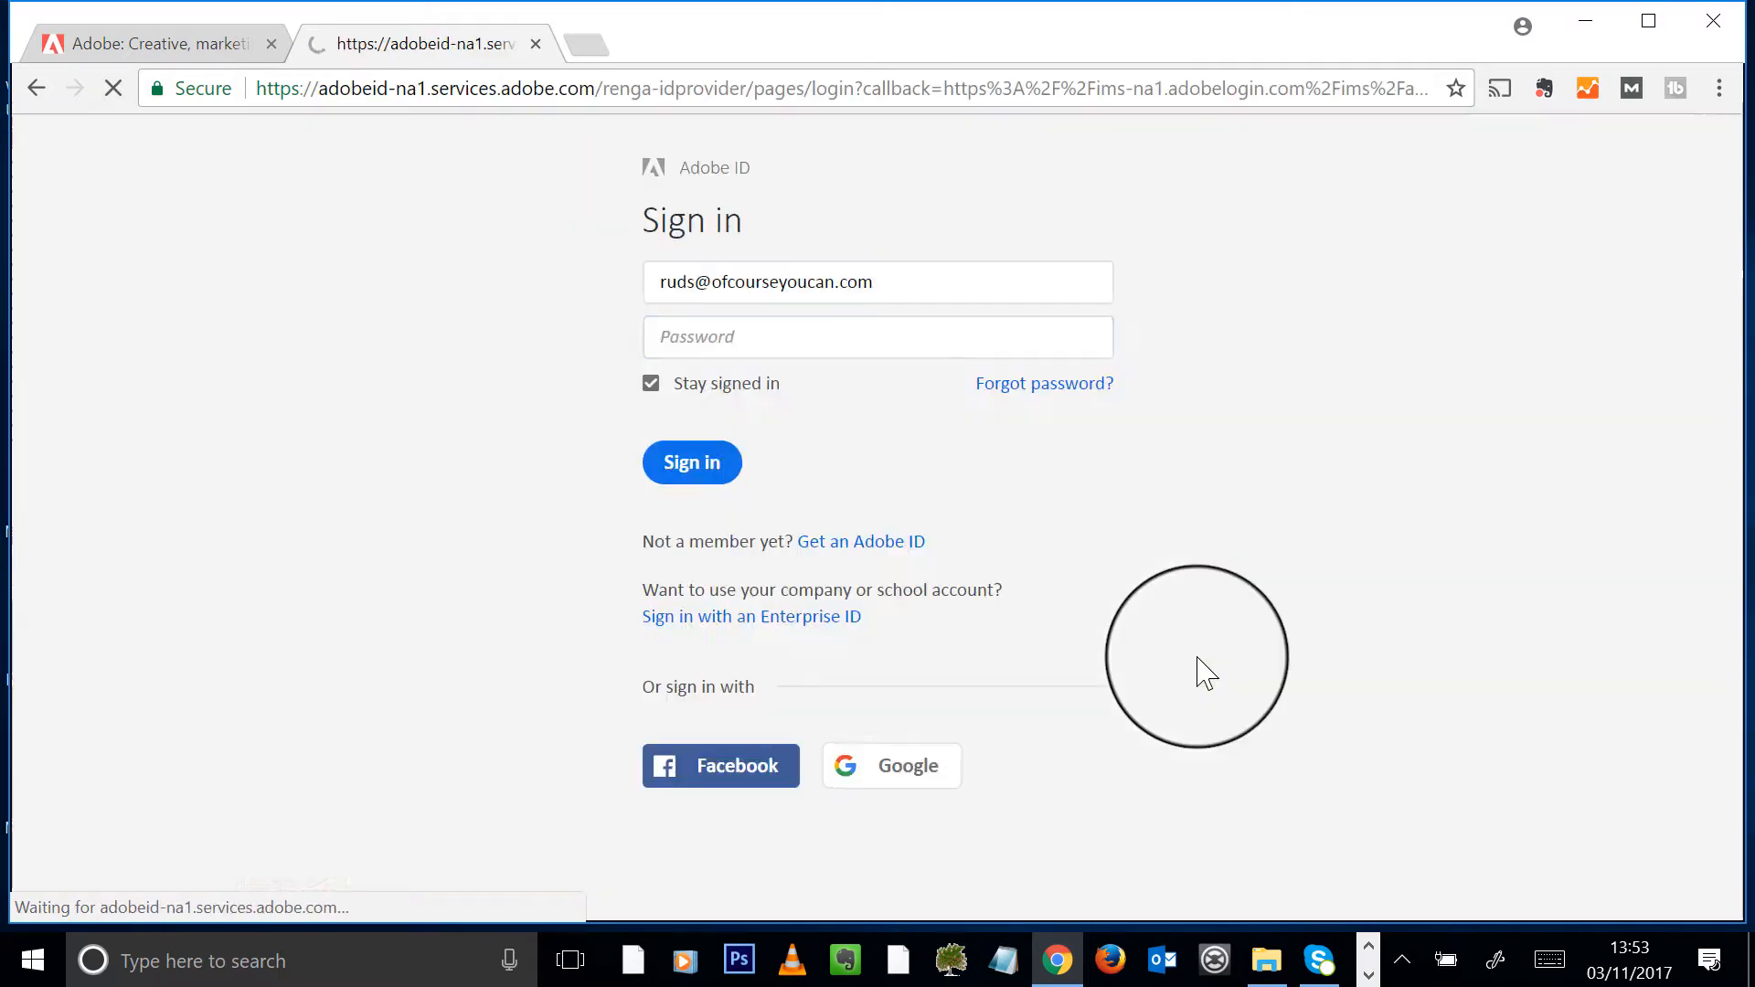
{"action": "left_click_drag", "start_coordinate": [920, 287], "coordinate": [203, 341]}
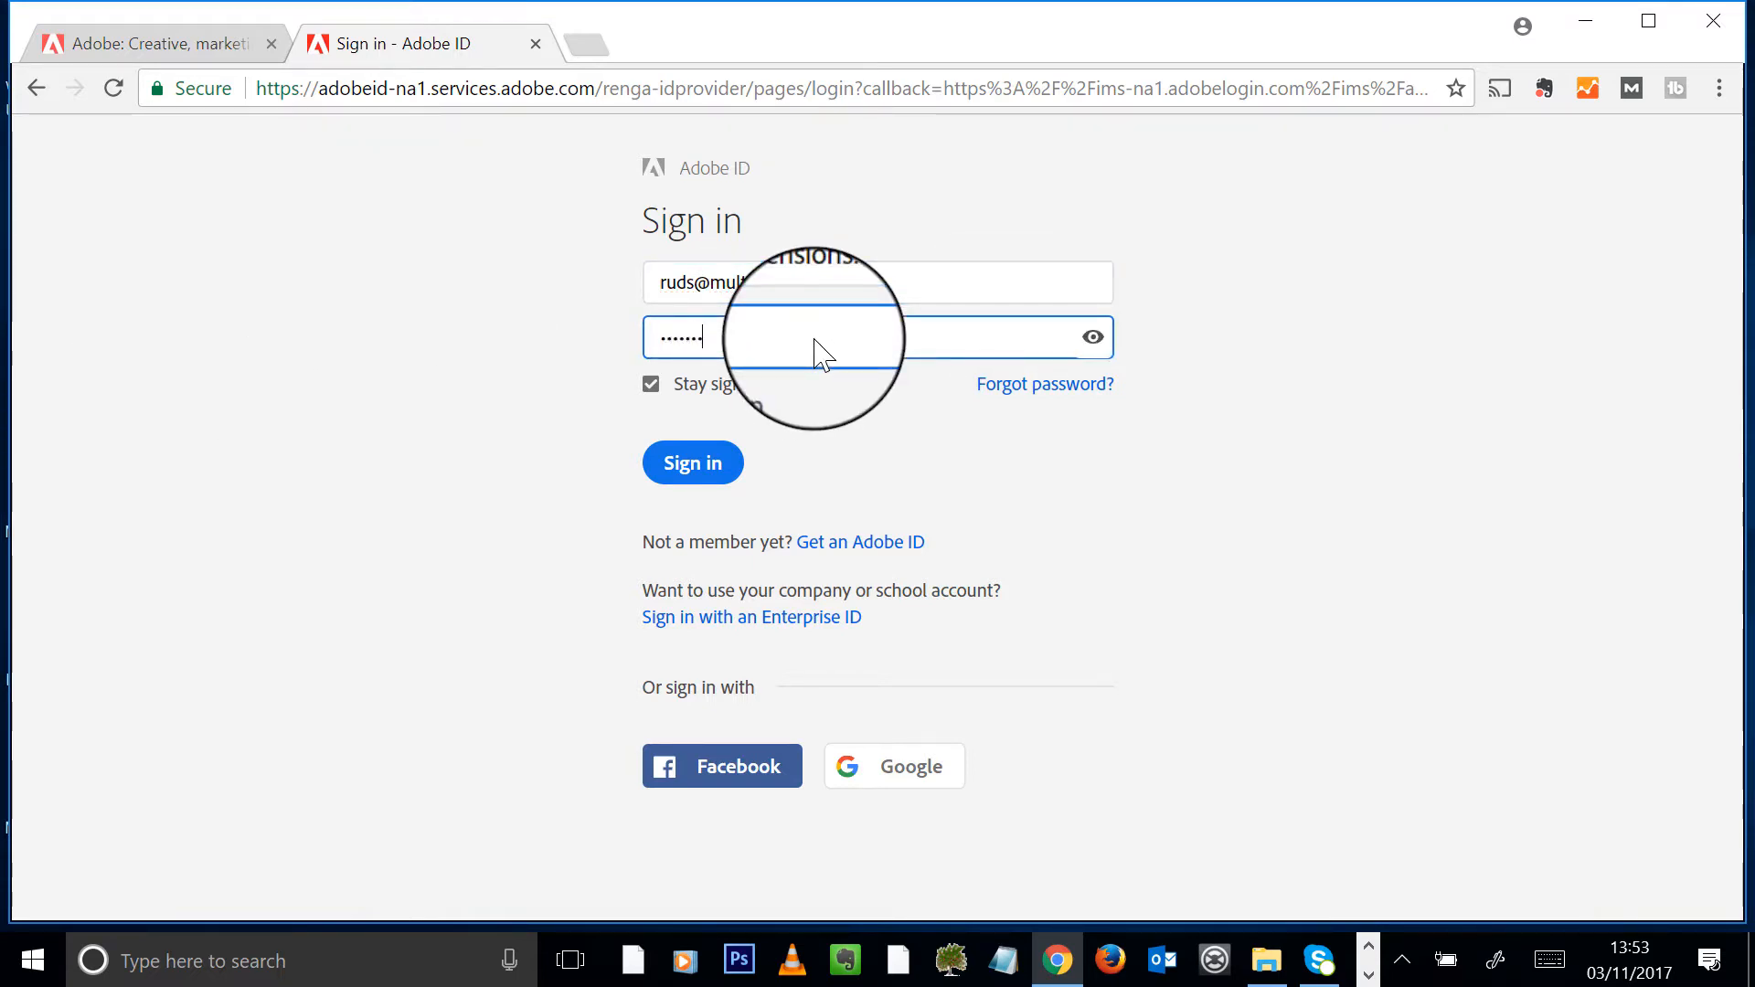
{"action": "left_click", "coordinate": [690, 467]}
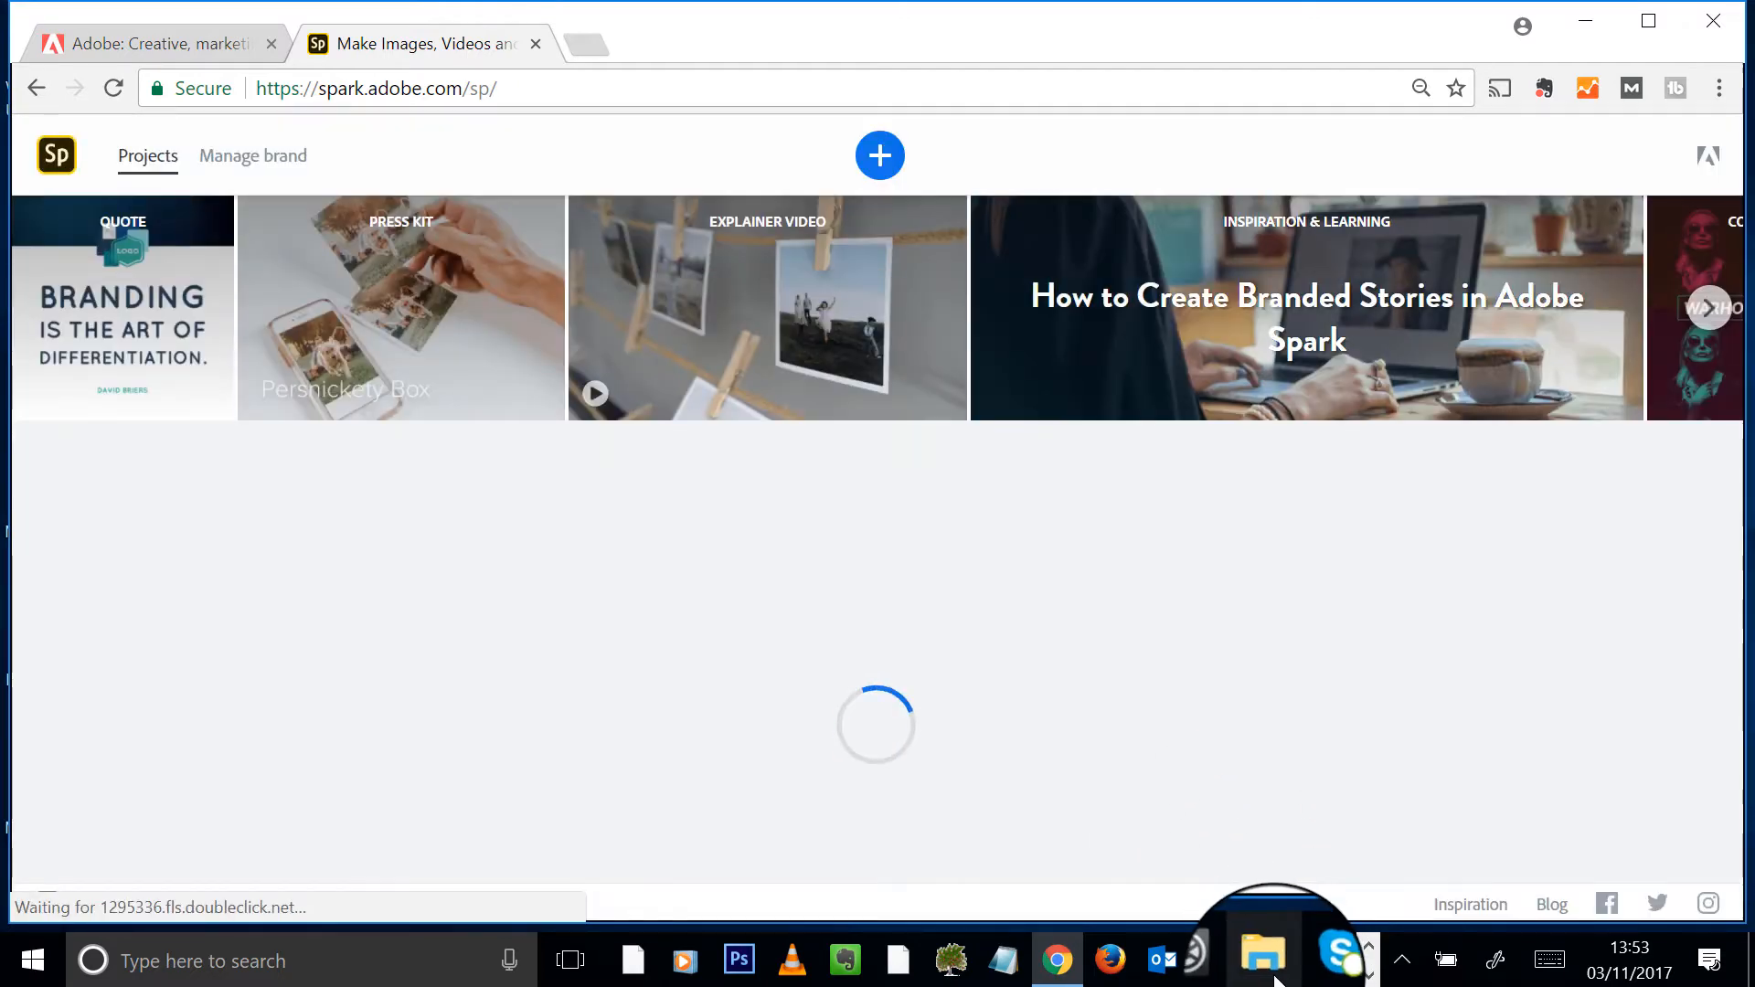
- Open the Example Files folder '1.6 Diving into your first creation' in File Explorer, then return to Chrome
{"action": "left_click", "coordinate": [1266, 960]}
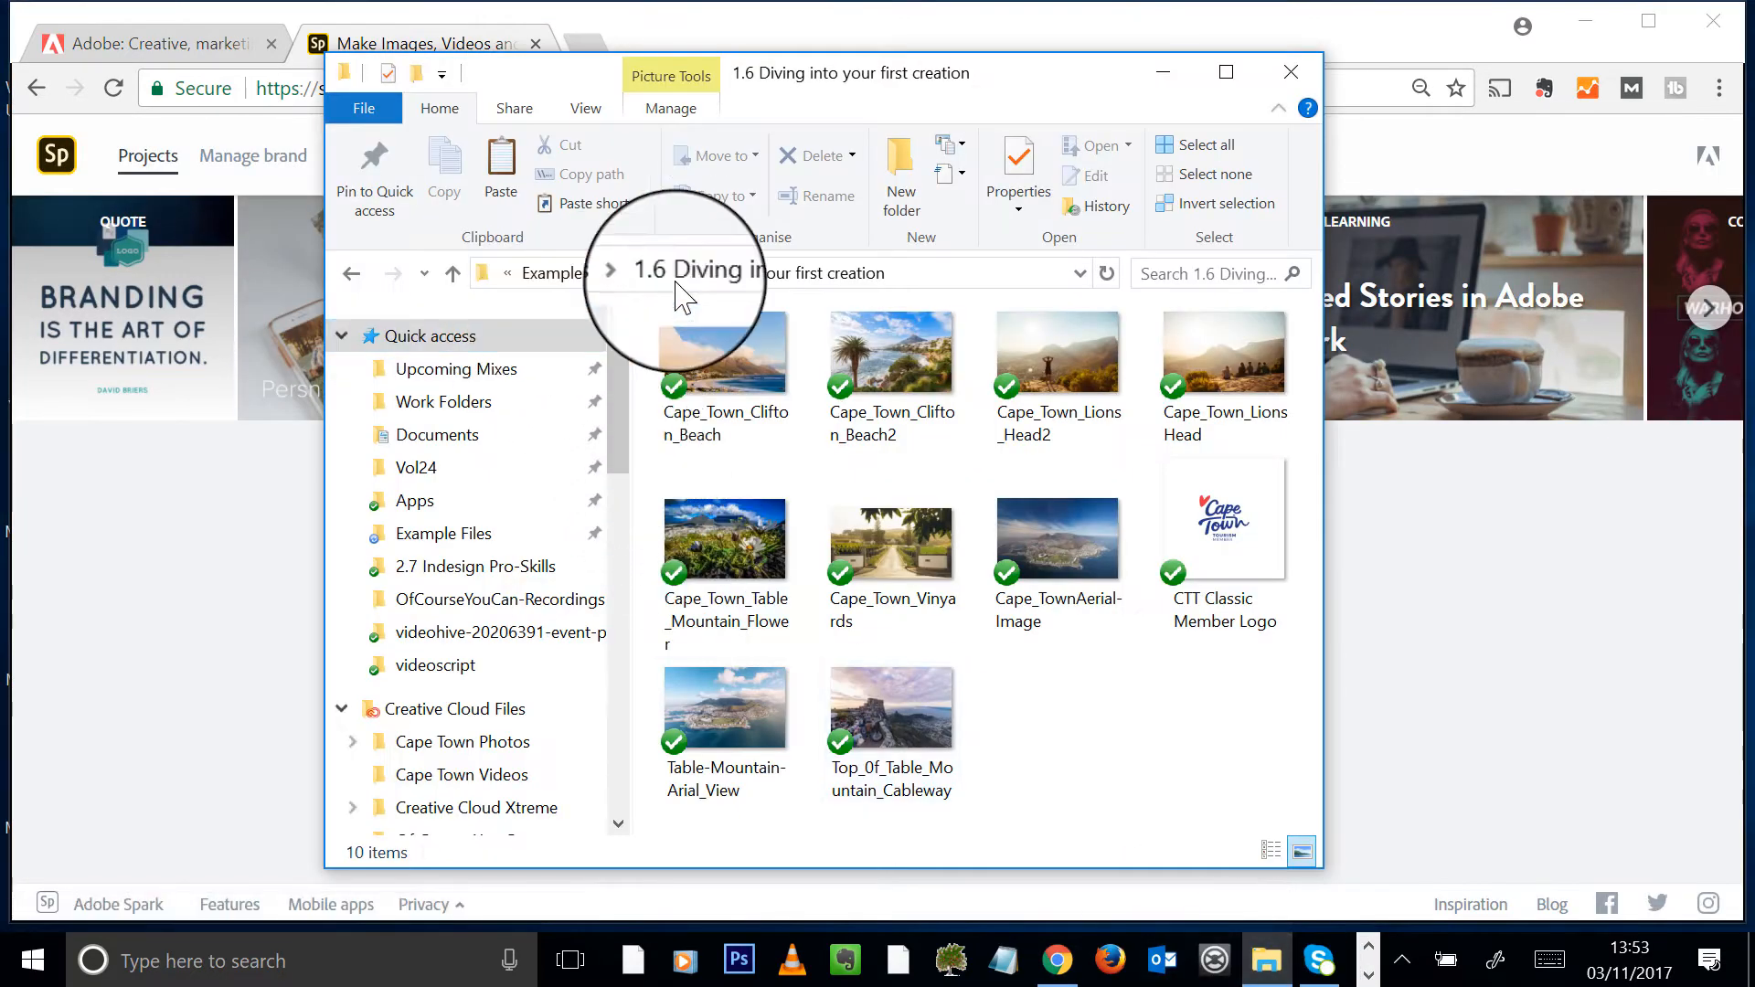
{"action": "left_click", "coordinate": [568, 275]}
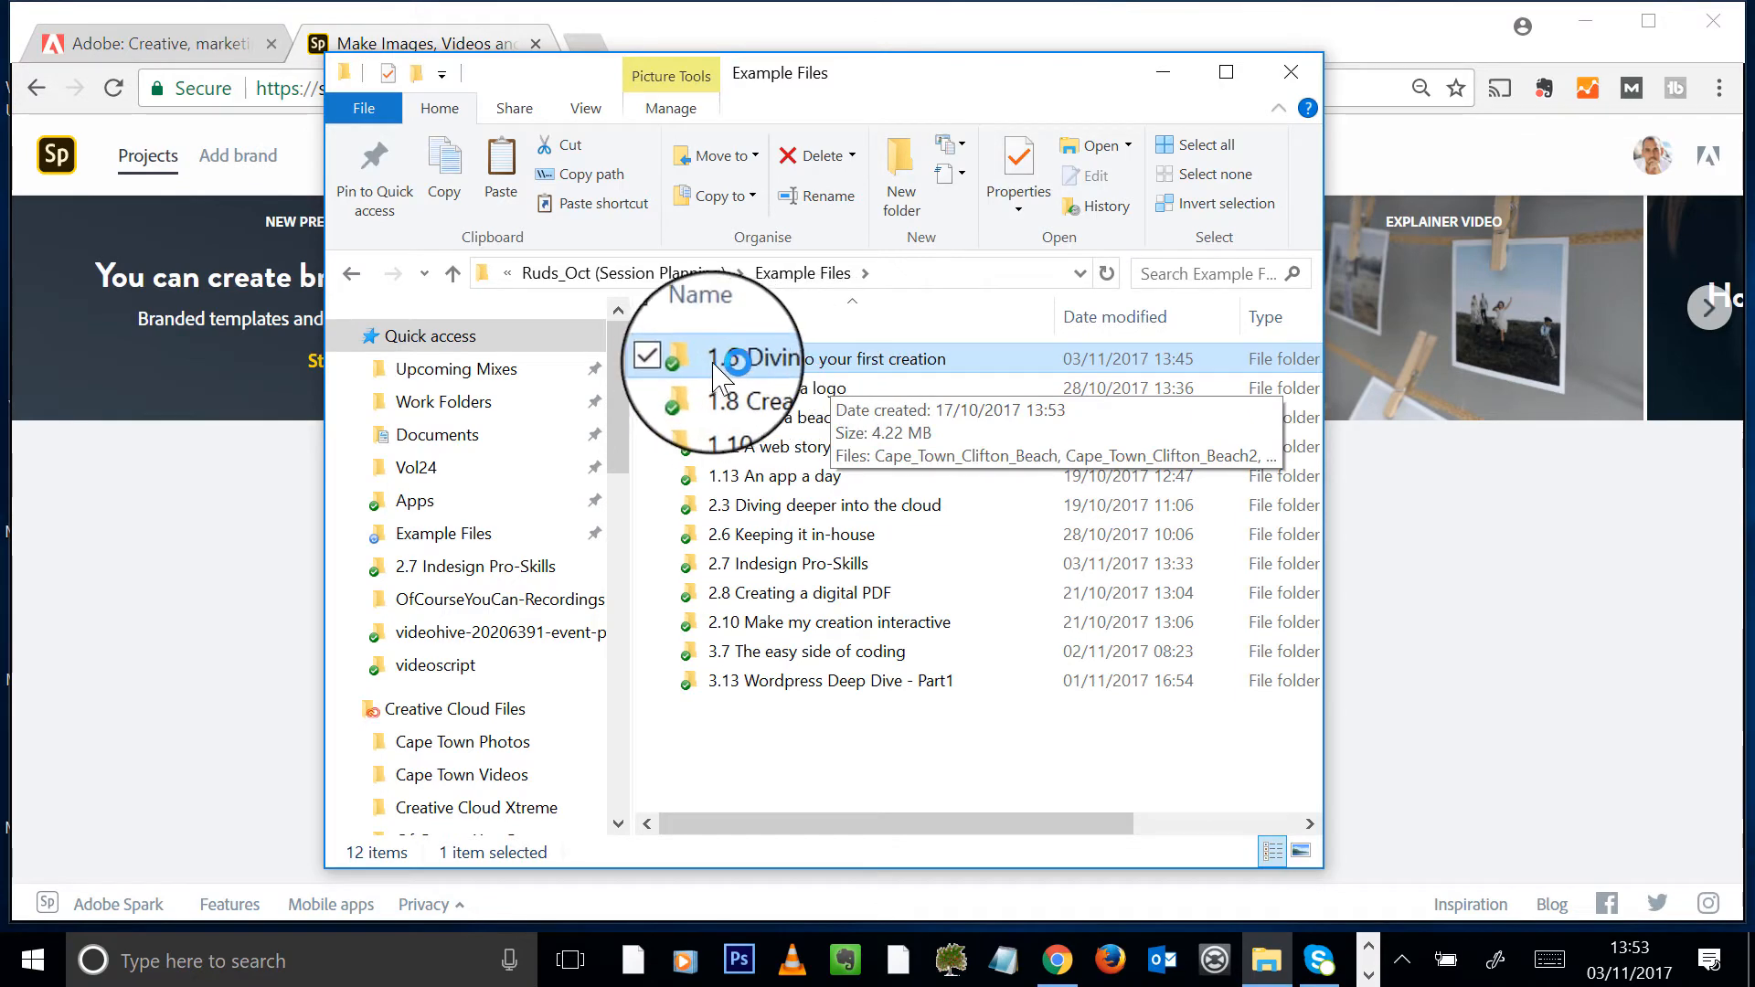
{"action": "double_click", "coordinate": [768, 359]}
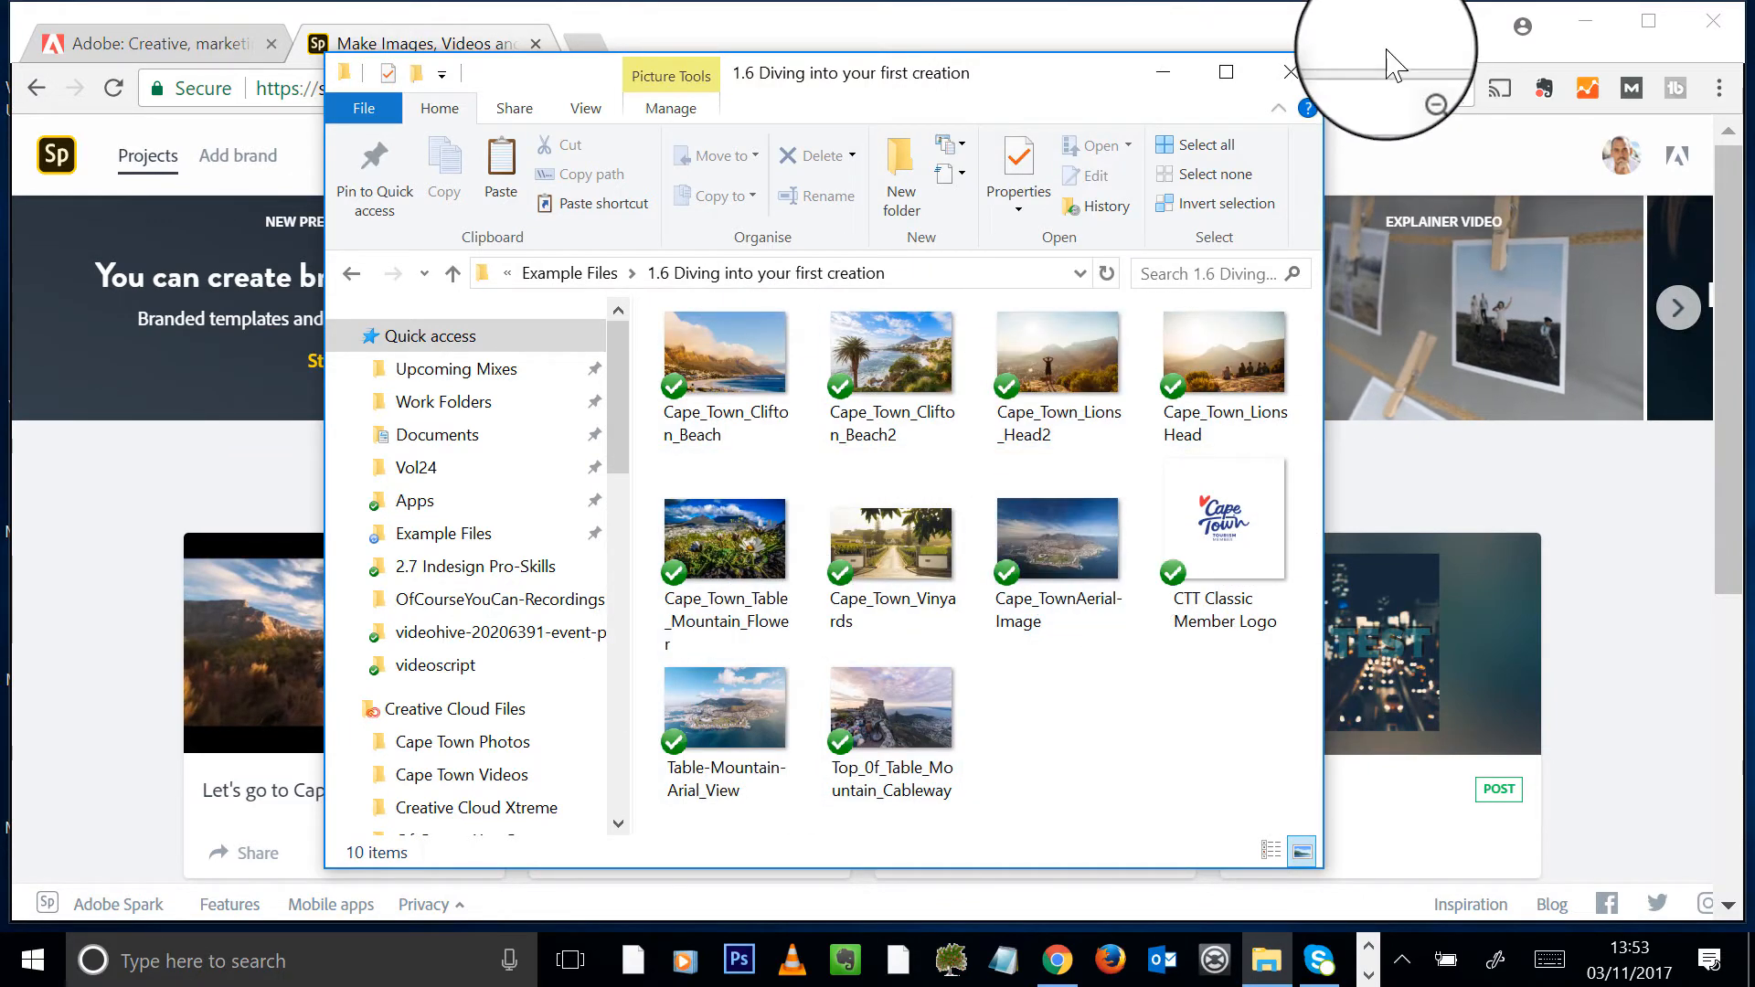
{"action": "left_click", "coordinate": [1272, 7]}
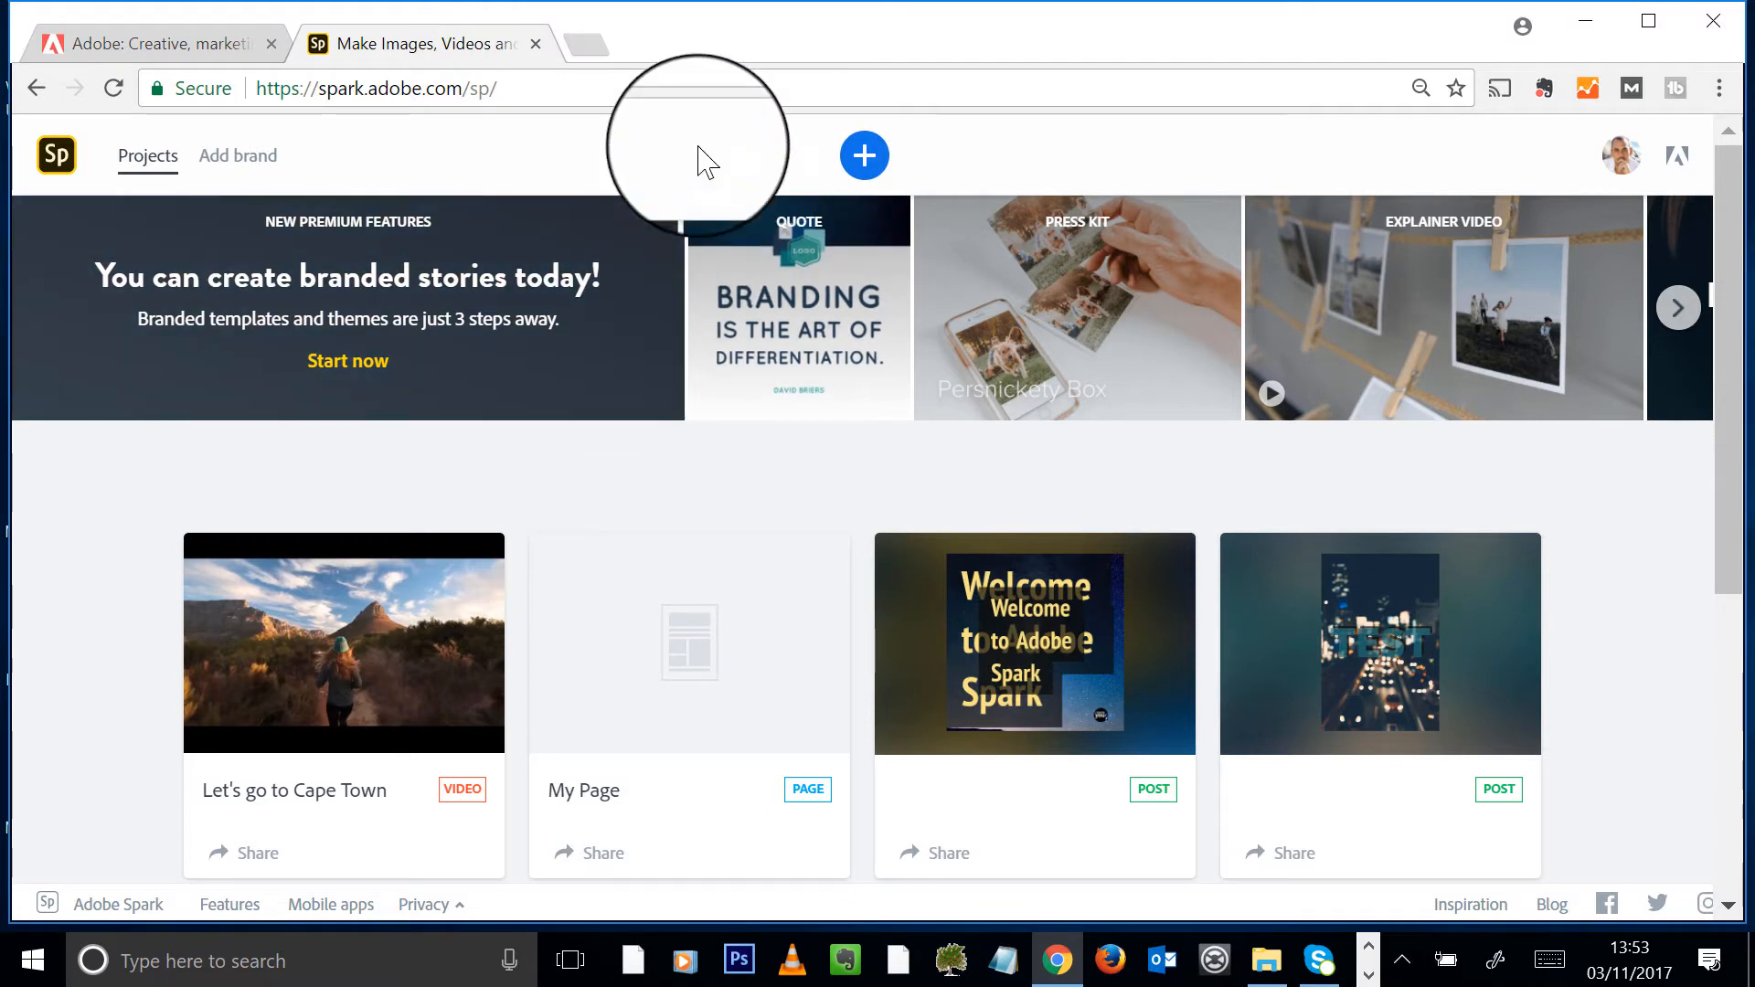
- Choose Post from the Create new menu on the Projects page
{"action": "left_click", "coordinate": [864, 157]}
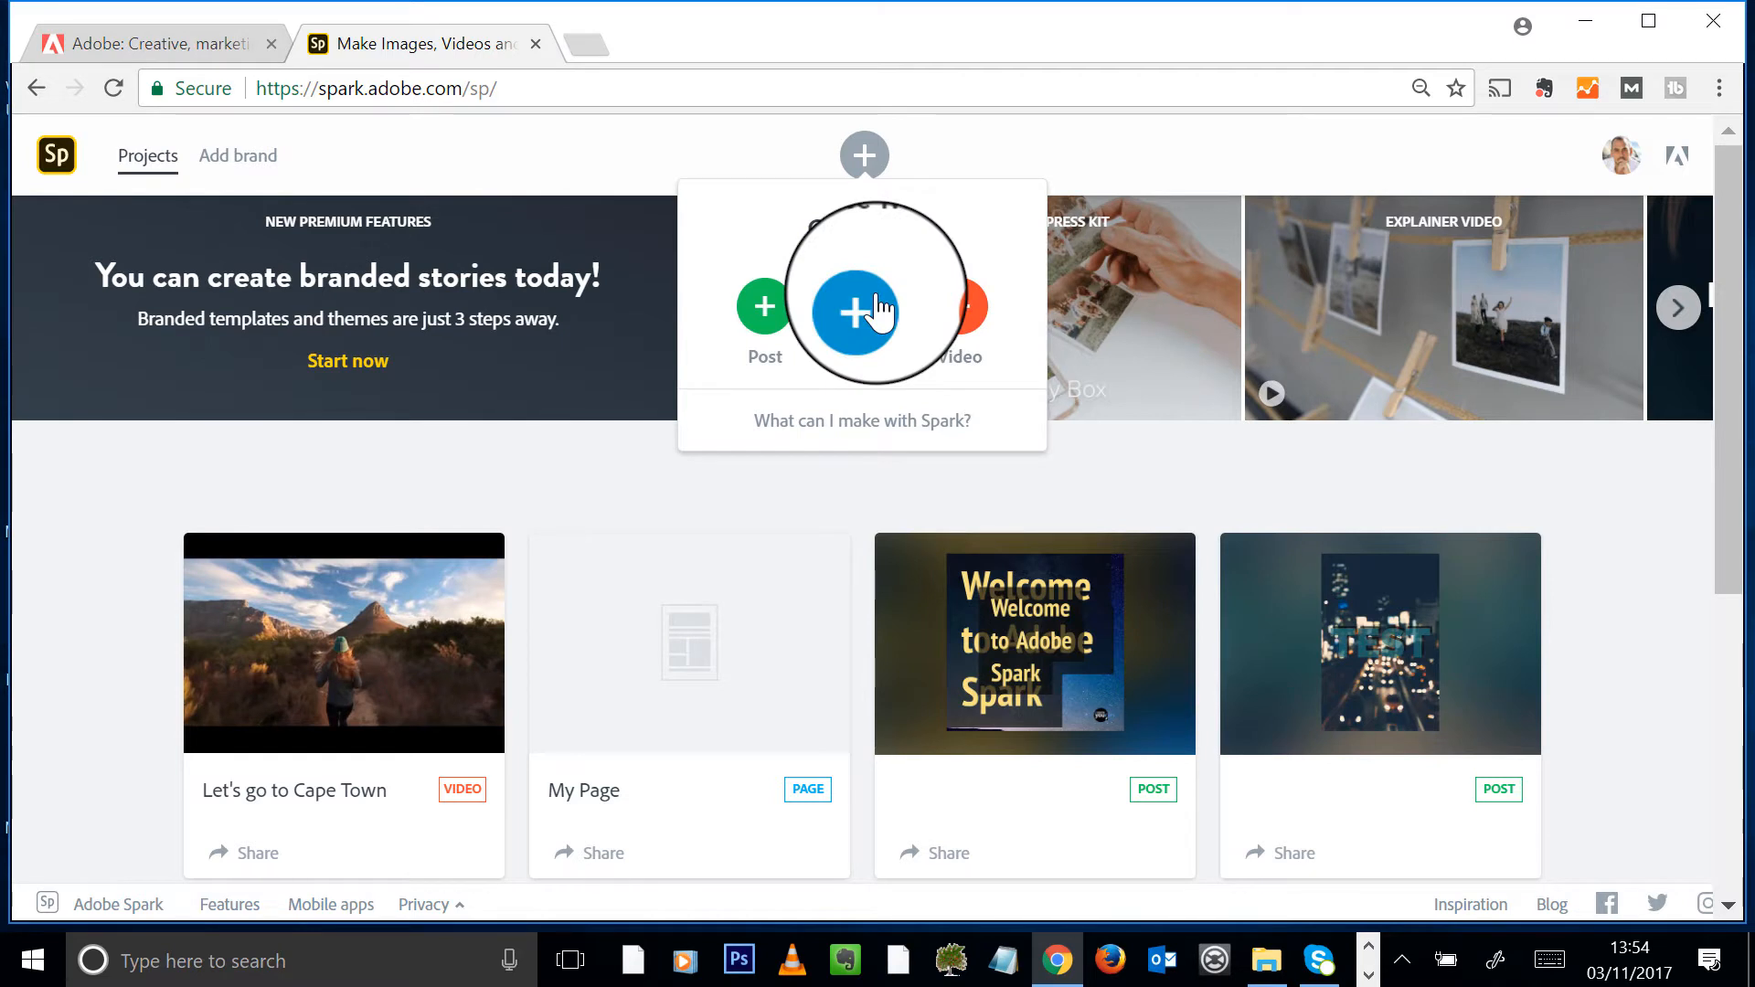
{"action": "left_click", "coordinate": [765, 311]}
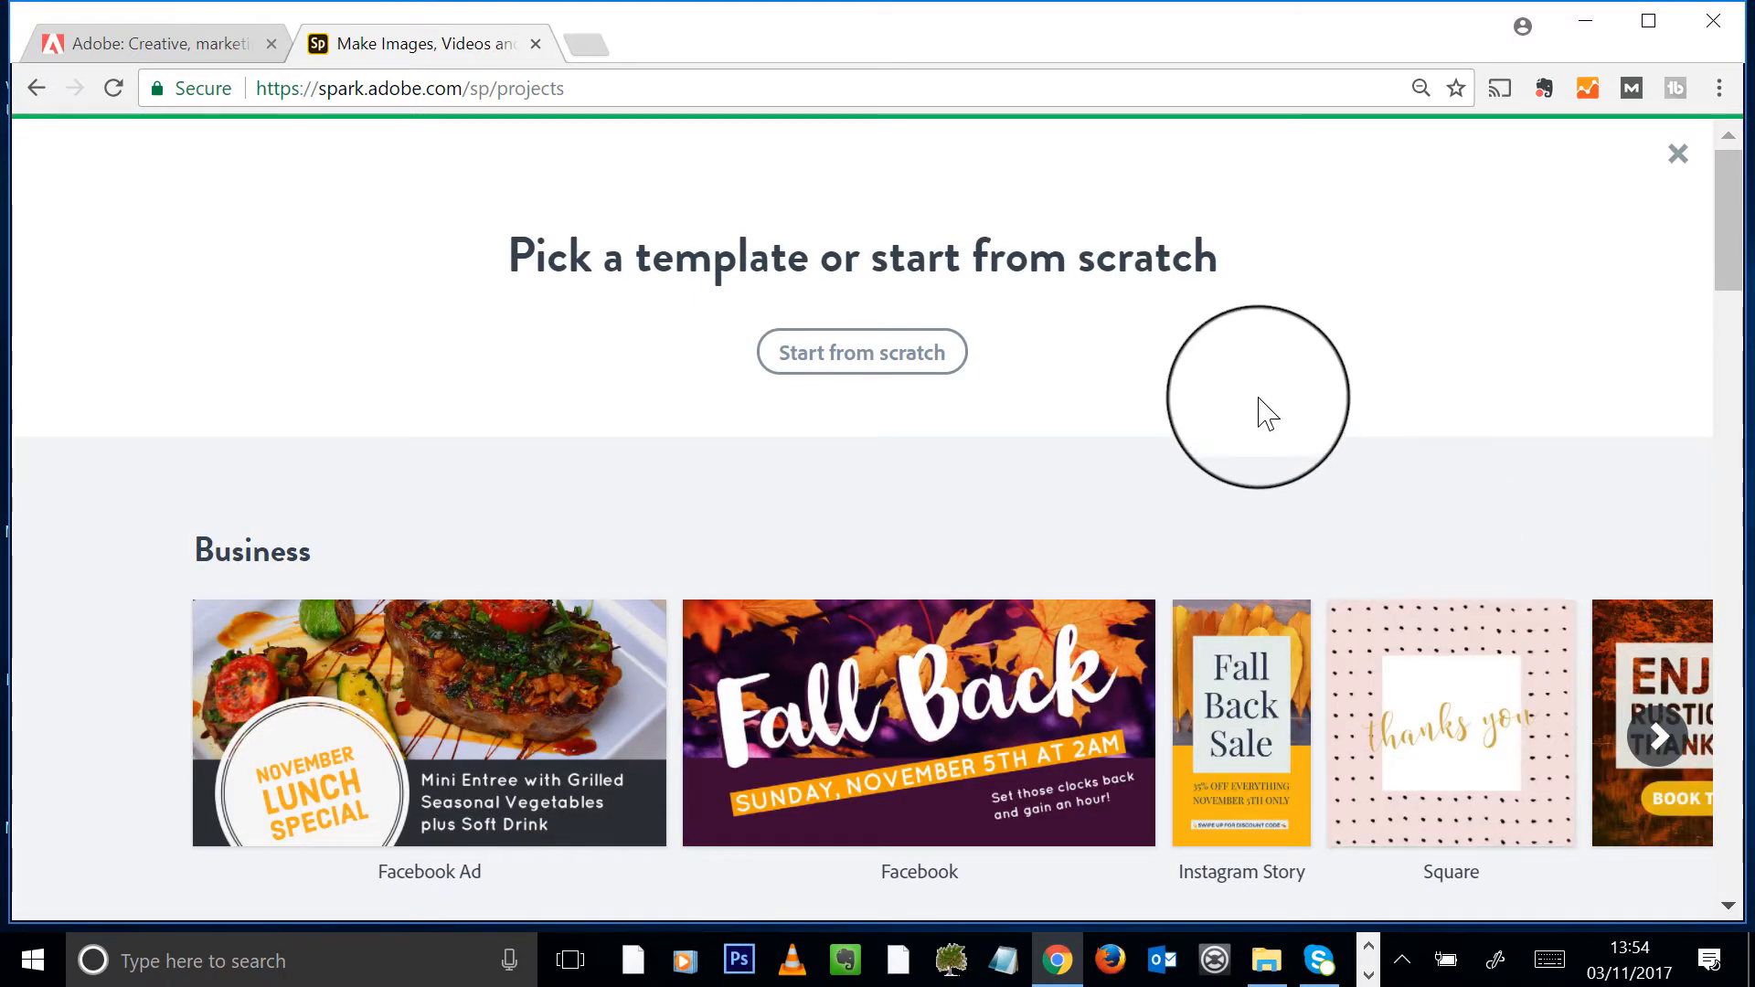
- Scroll down the template page and page through the Featured templates
{"action": "scroll", "coordinate": [1266, 403], "scroll_direction": "down", "scroll_amount": 3}
{"action": "scroll", "coordinate": [1724, 265], "scroll_direction": "down", "scroll_amount": 5}
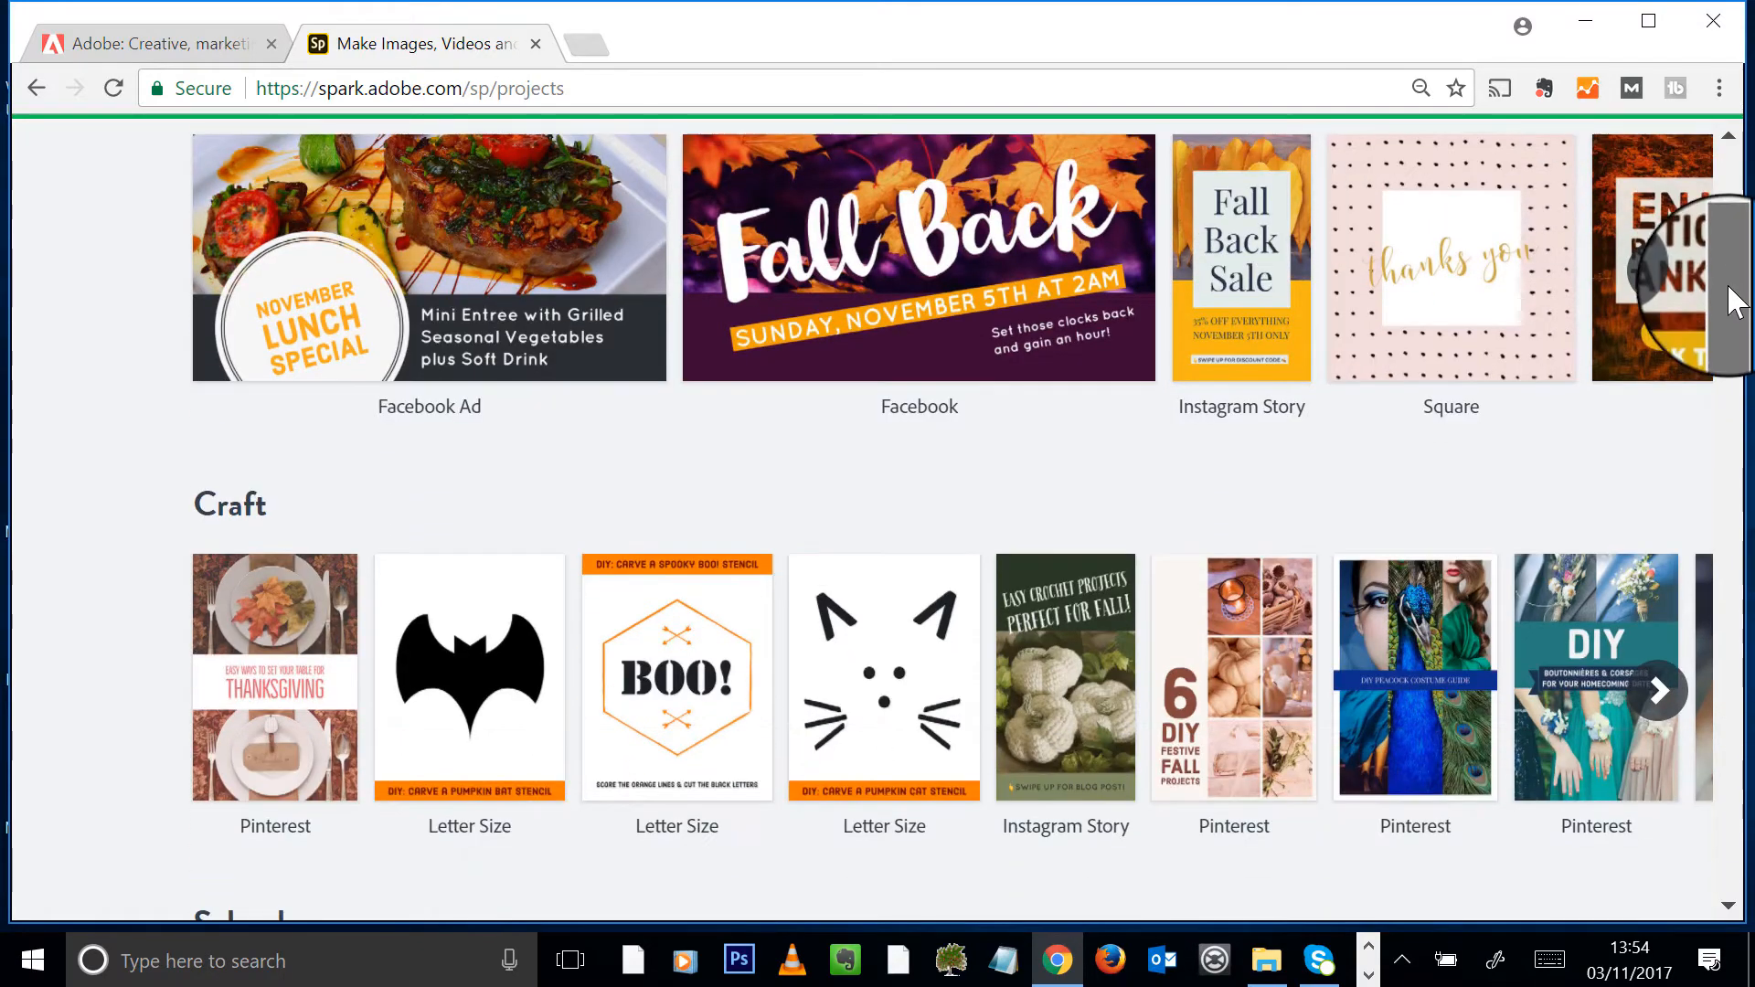
{"action": "scroll", "coordinate": [1695, 347], "scroll_direction": "down", "scroll_amount": 1}
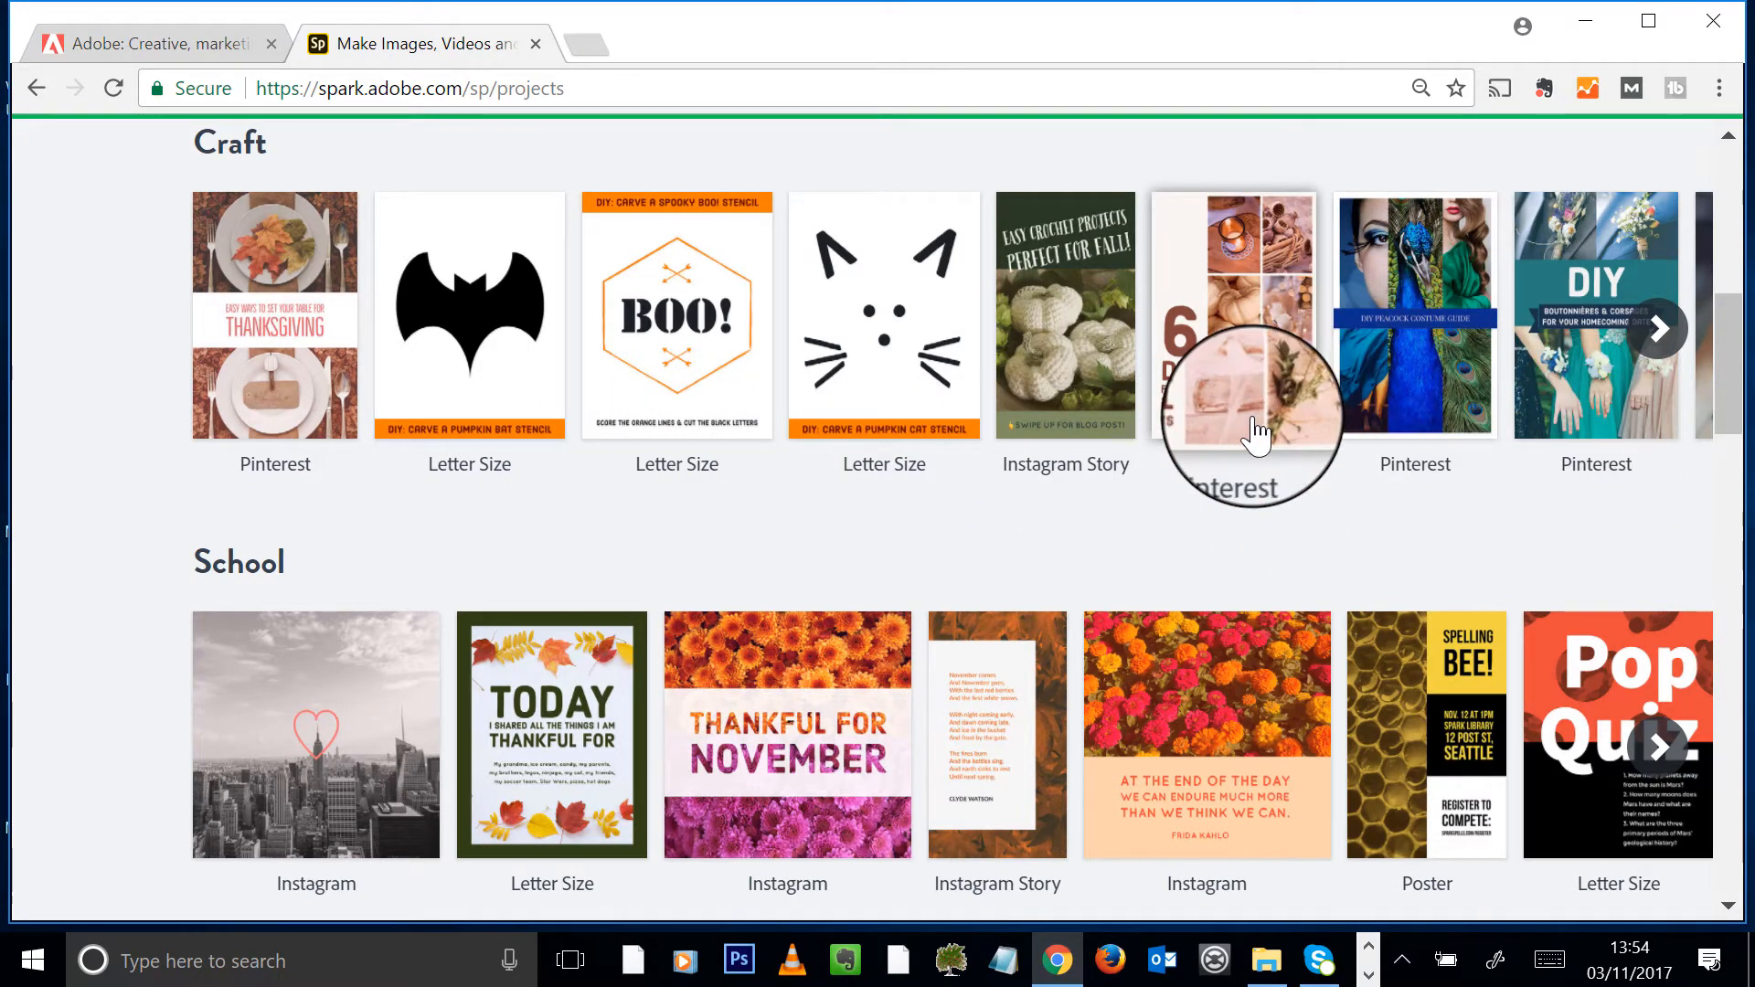
{"action": "scroll", "coordinate": [685, 361], "scroll_direction": "down", "scroll_amount": 3}
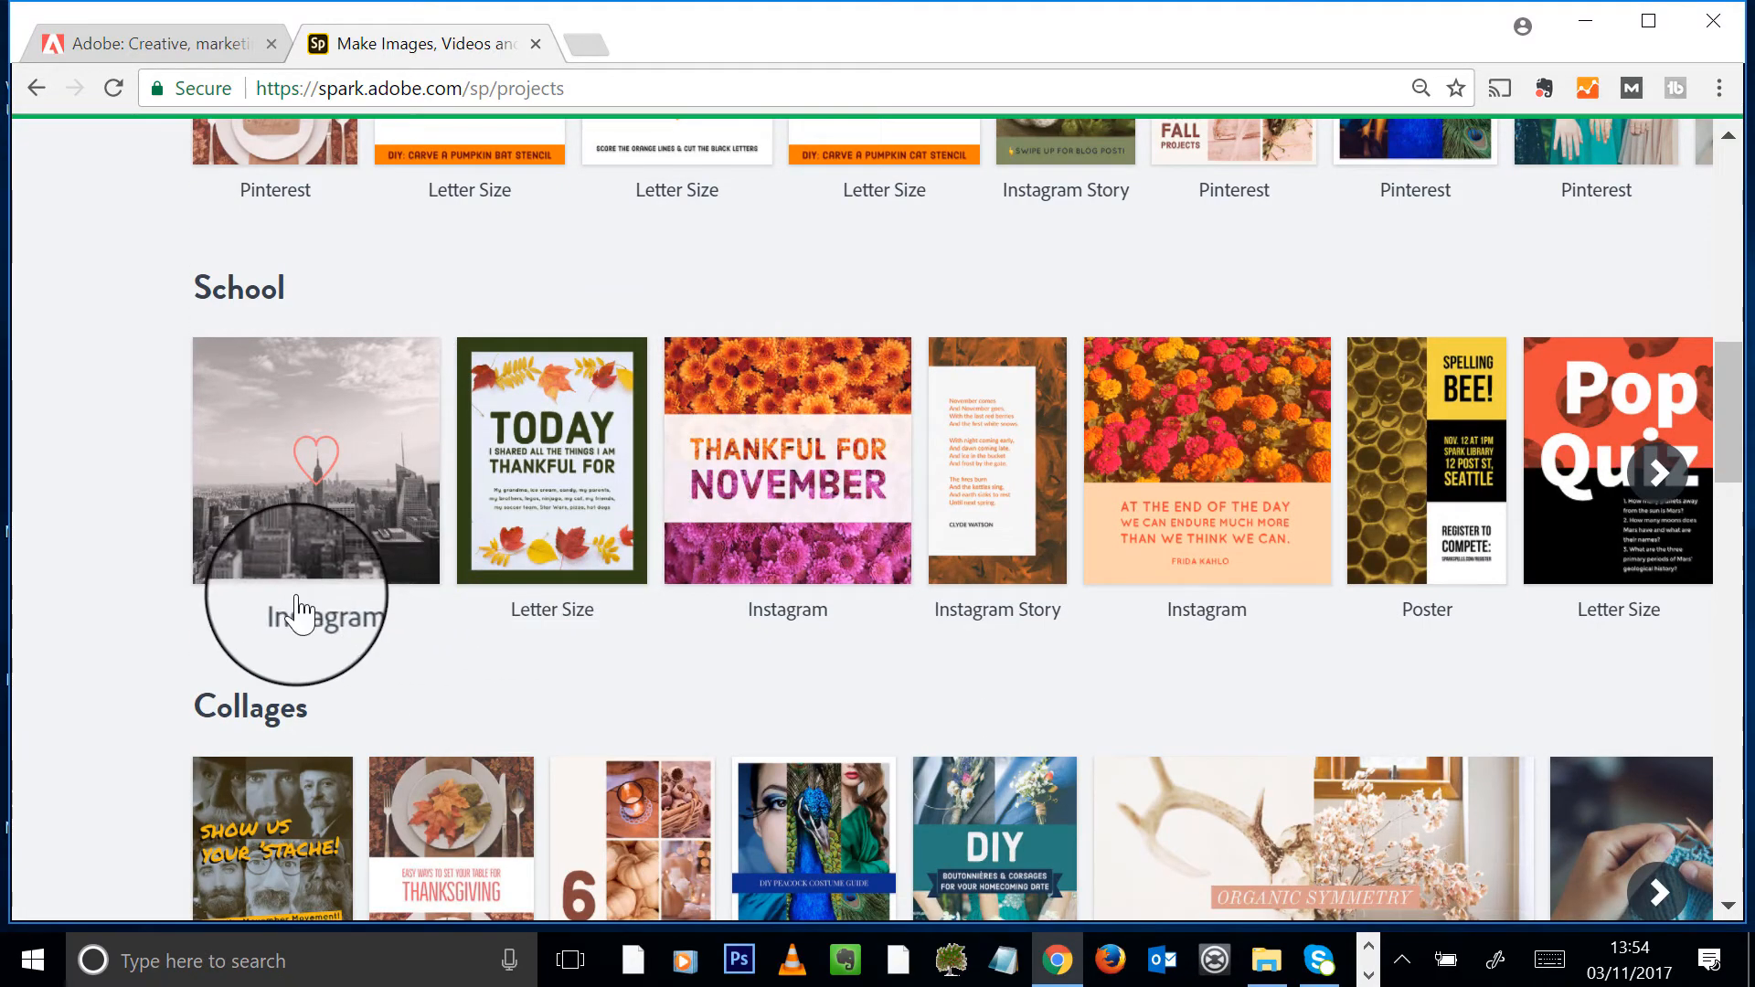
{"action": "scroll", "coordinate": [1143, 567], "scroll_direction": "down", "scroll_amount": 4}
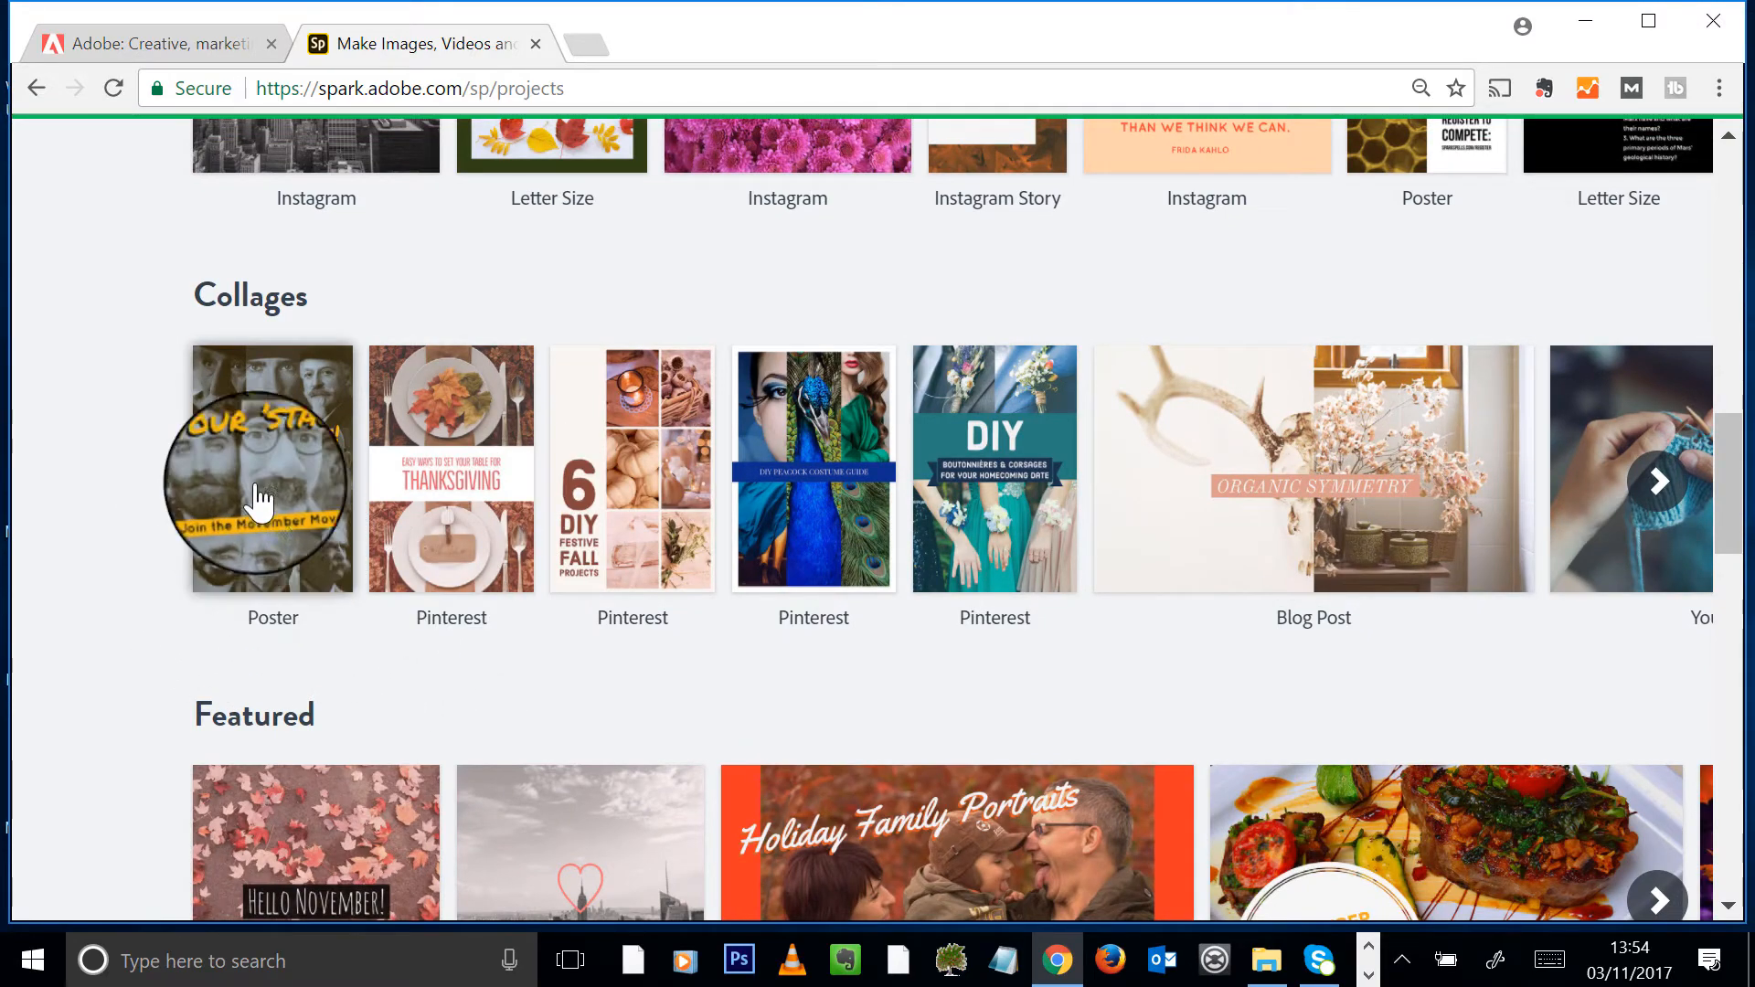
{"action": "scroll", "coordinate": [1042, 540], "scroll_direction": "down", "scroll_amount": 3}
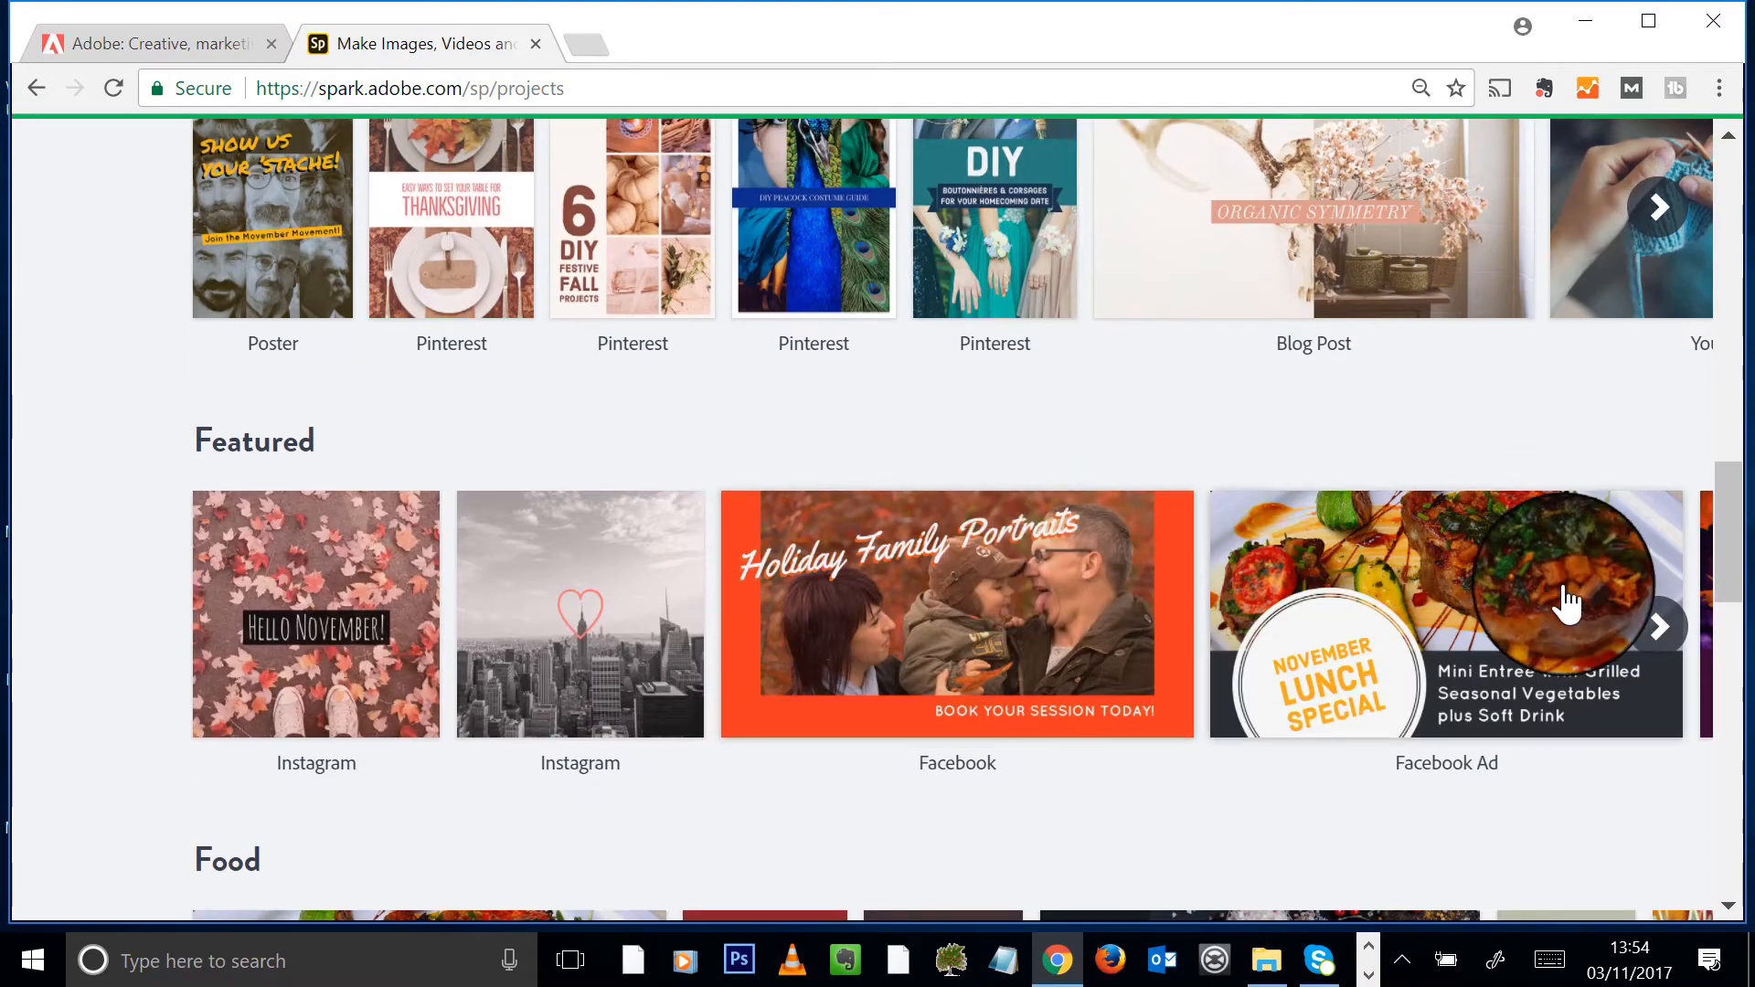
{"action": "left_click", "coordinate": [1659, 630]}
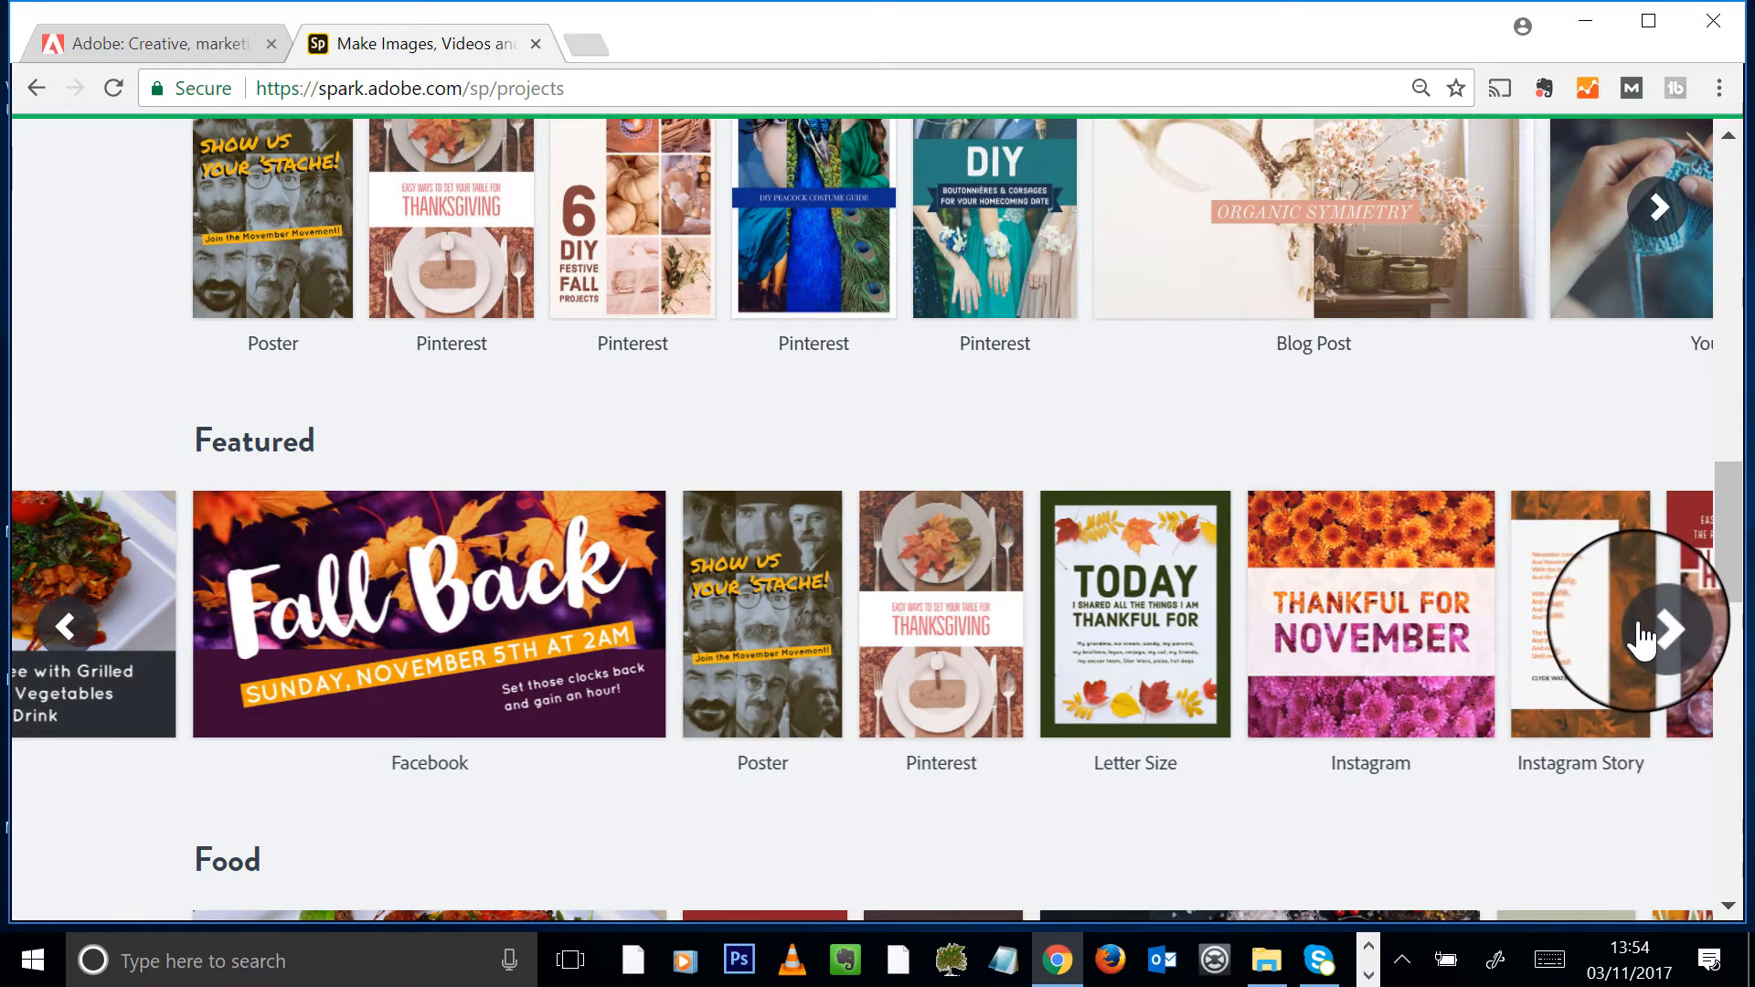
{"action": "left_click", "coordinate": [1659, 627]}
- Browse the Collages carousel and open the Letter Size 'Study Abroad Info Session' template
{"action": "scroll", "coordinate": [1567, 419], "scroll_direction": "up", "scroll_amount": 5}
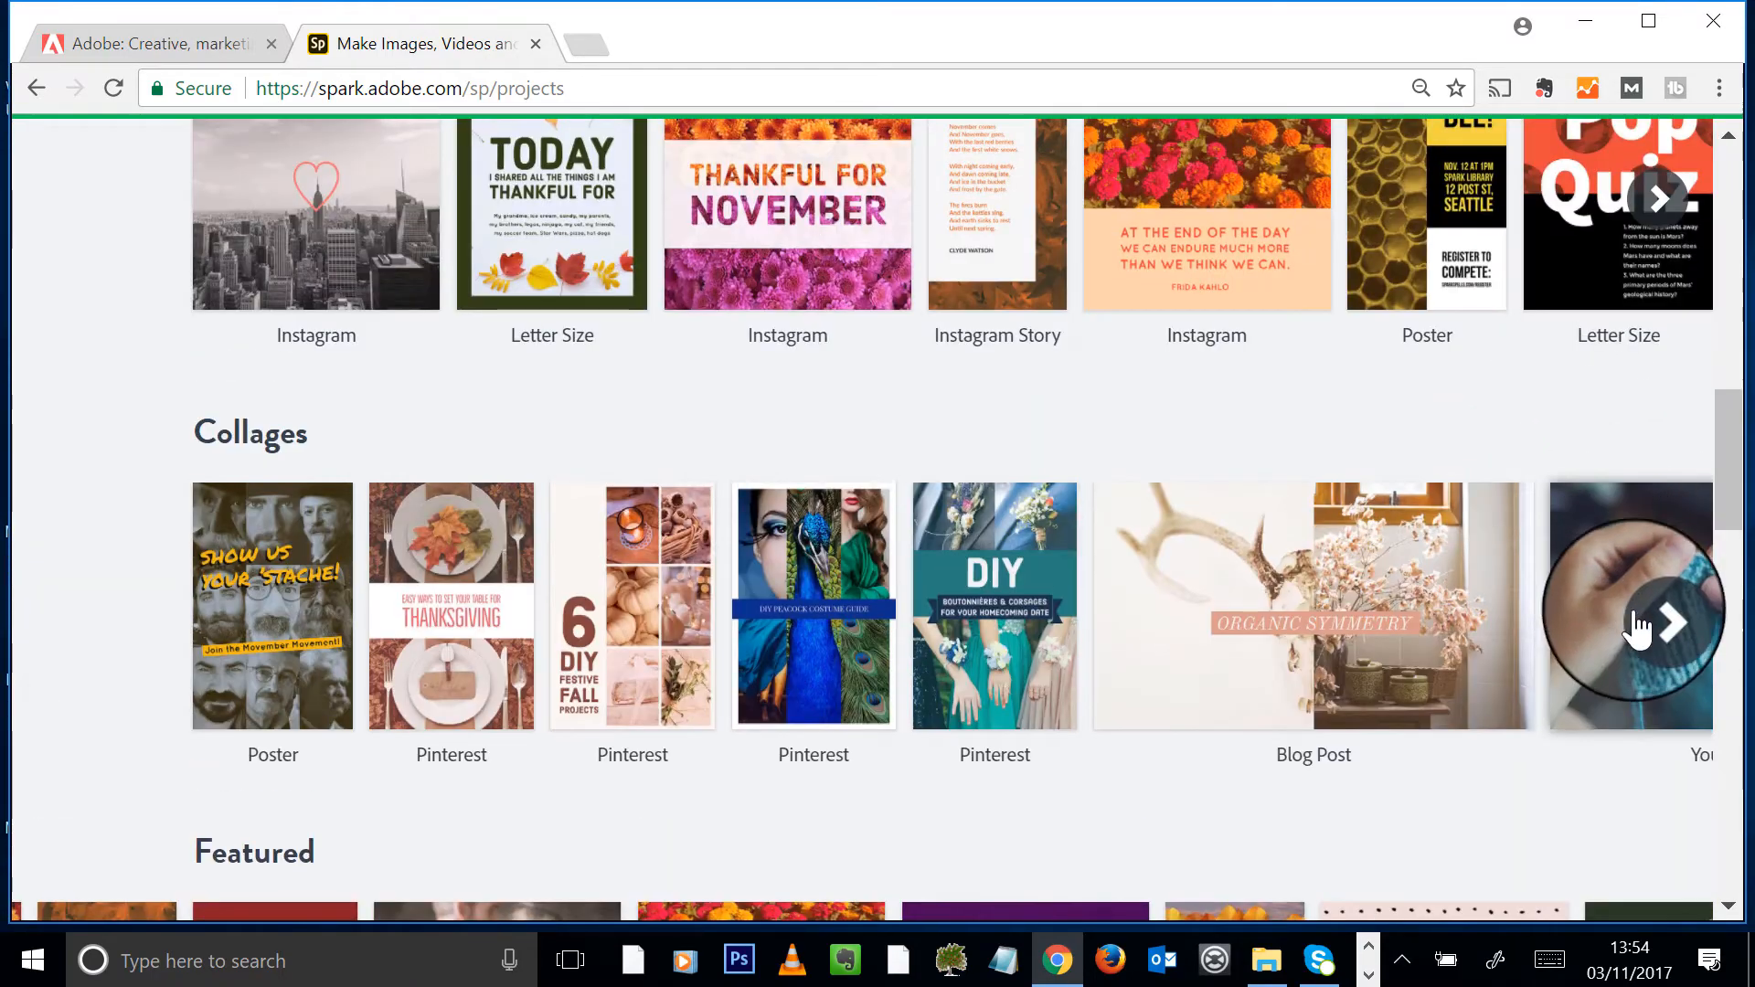
{"action": "left_click", "coordinate": [1659, 619]}
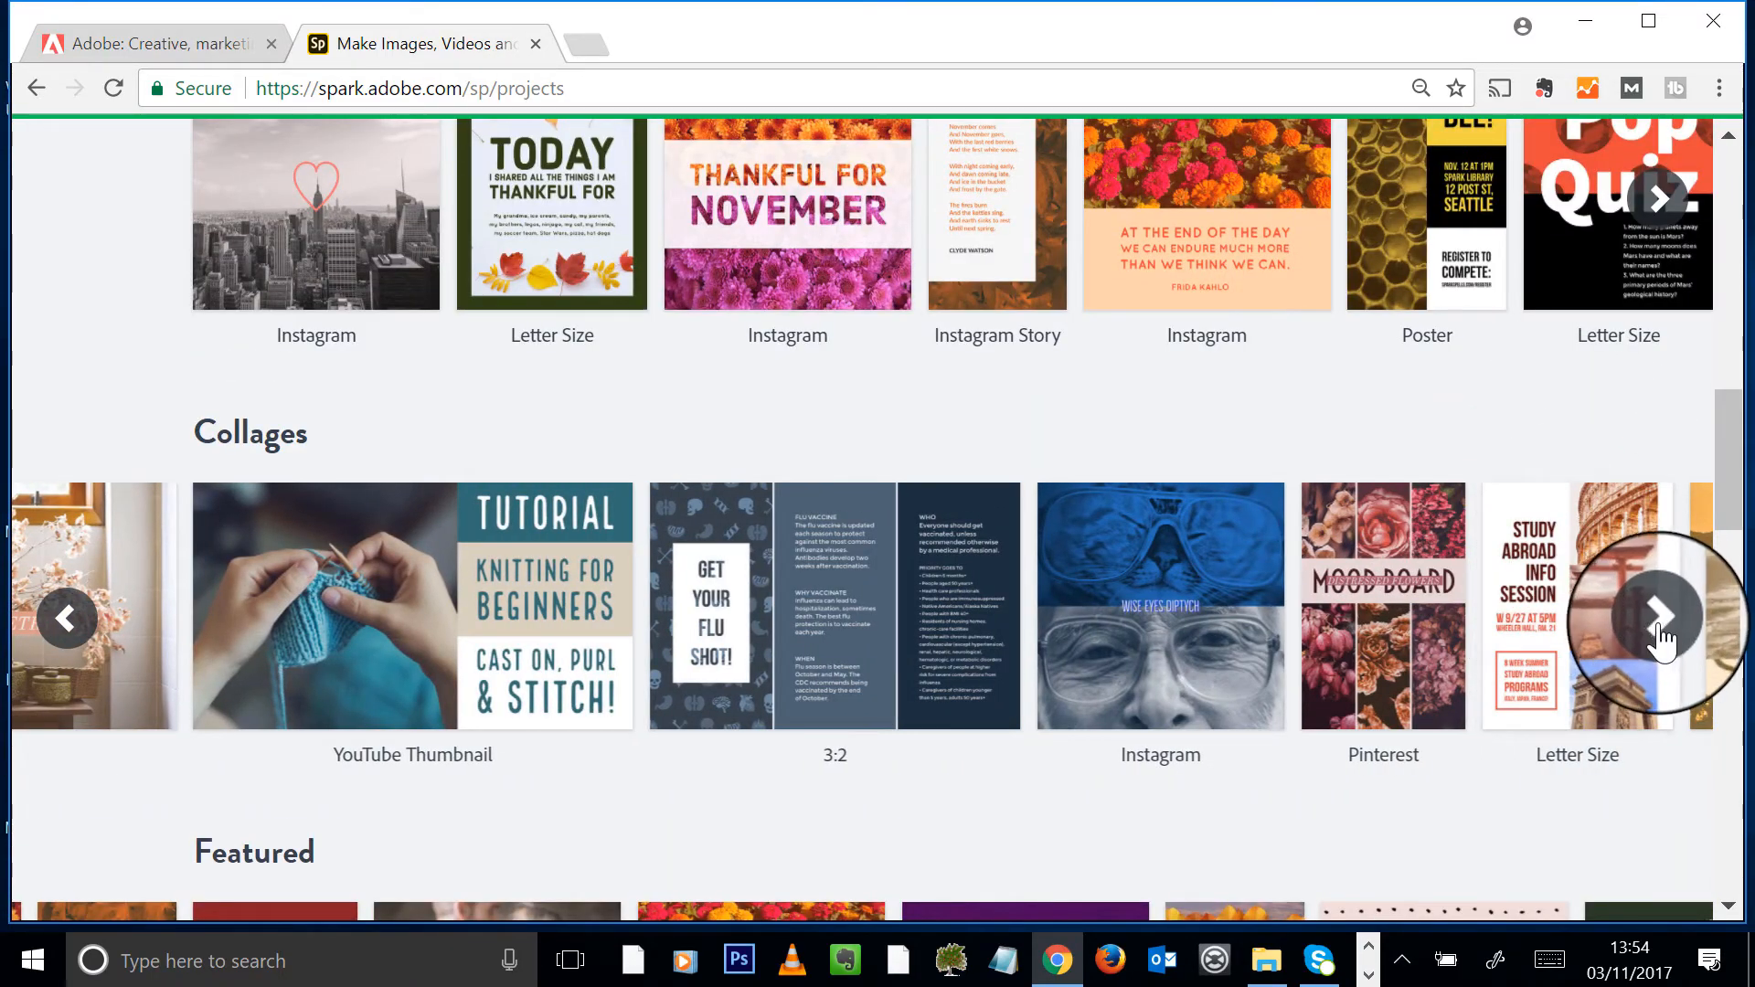
{"action": "left_click", "coordinate": [1658, 622]}
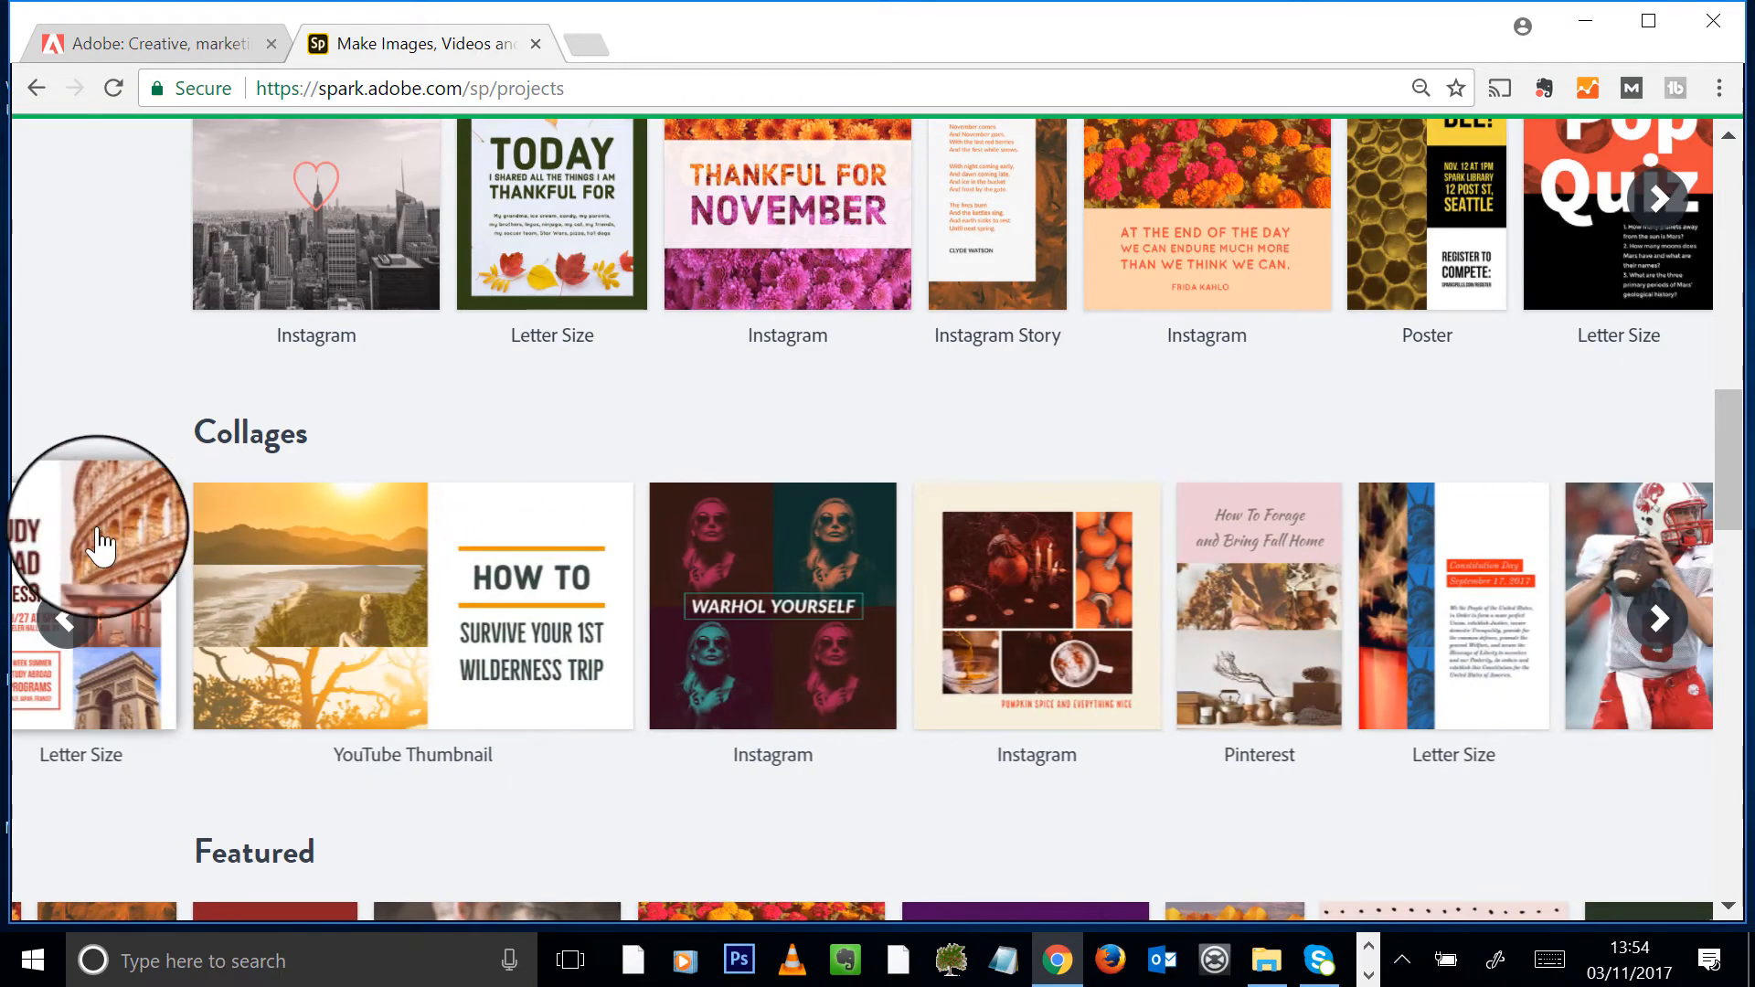
{"action": "left_click", "coordinate": [62, 647]}
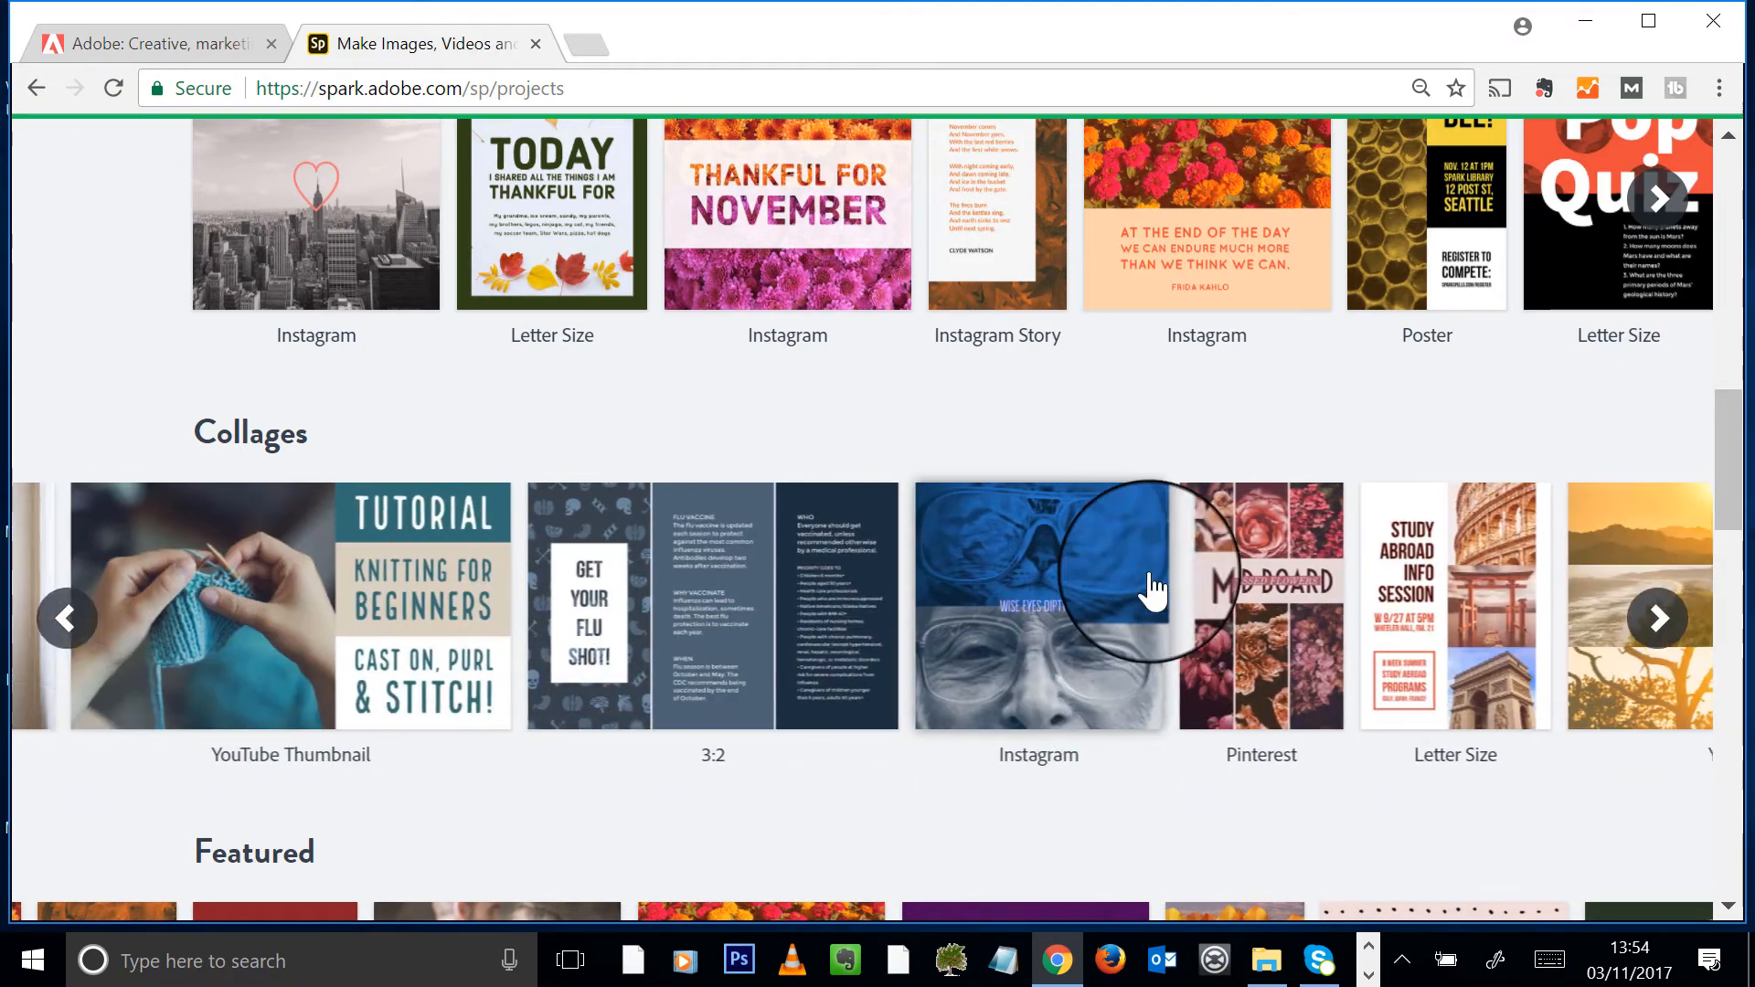
{"action": "left_click", "coordinate": [1599, 592]}
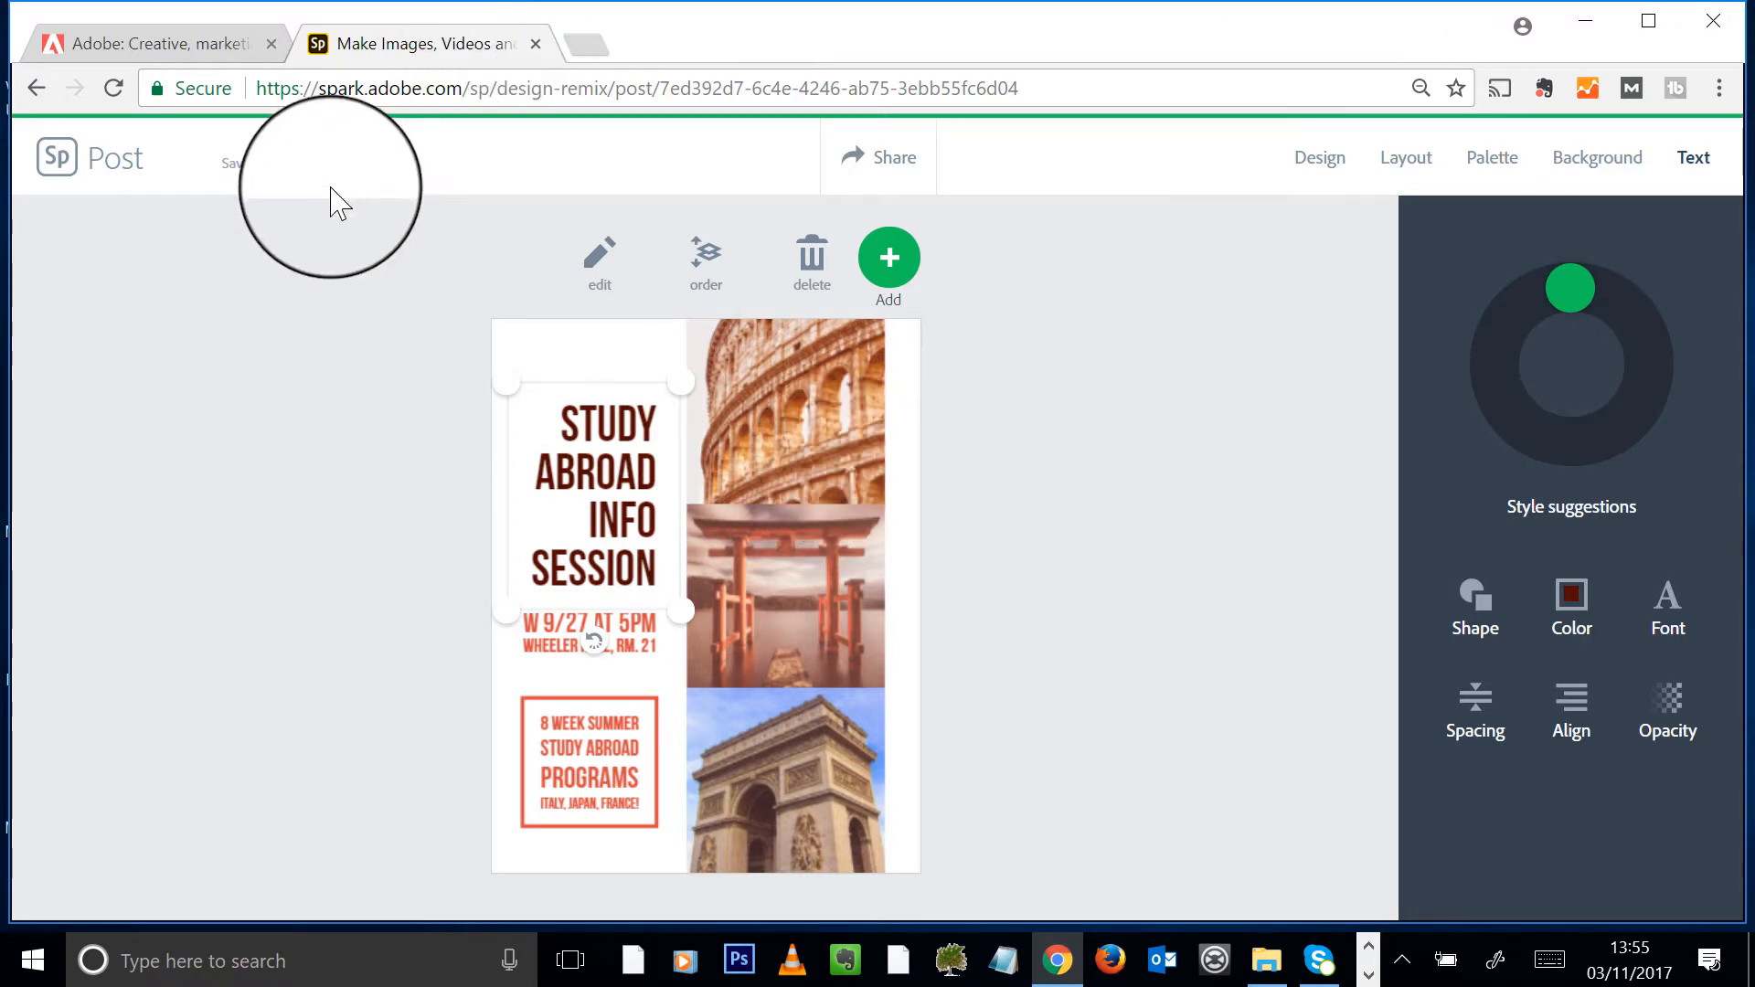
- Replace the poster headline with 'Let's do Cape Town'
{"action": "left_click", "coordinate": [574, 424]}
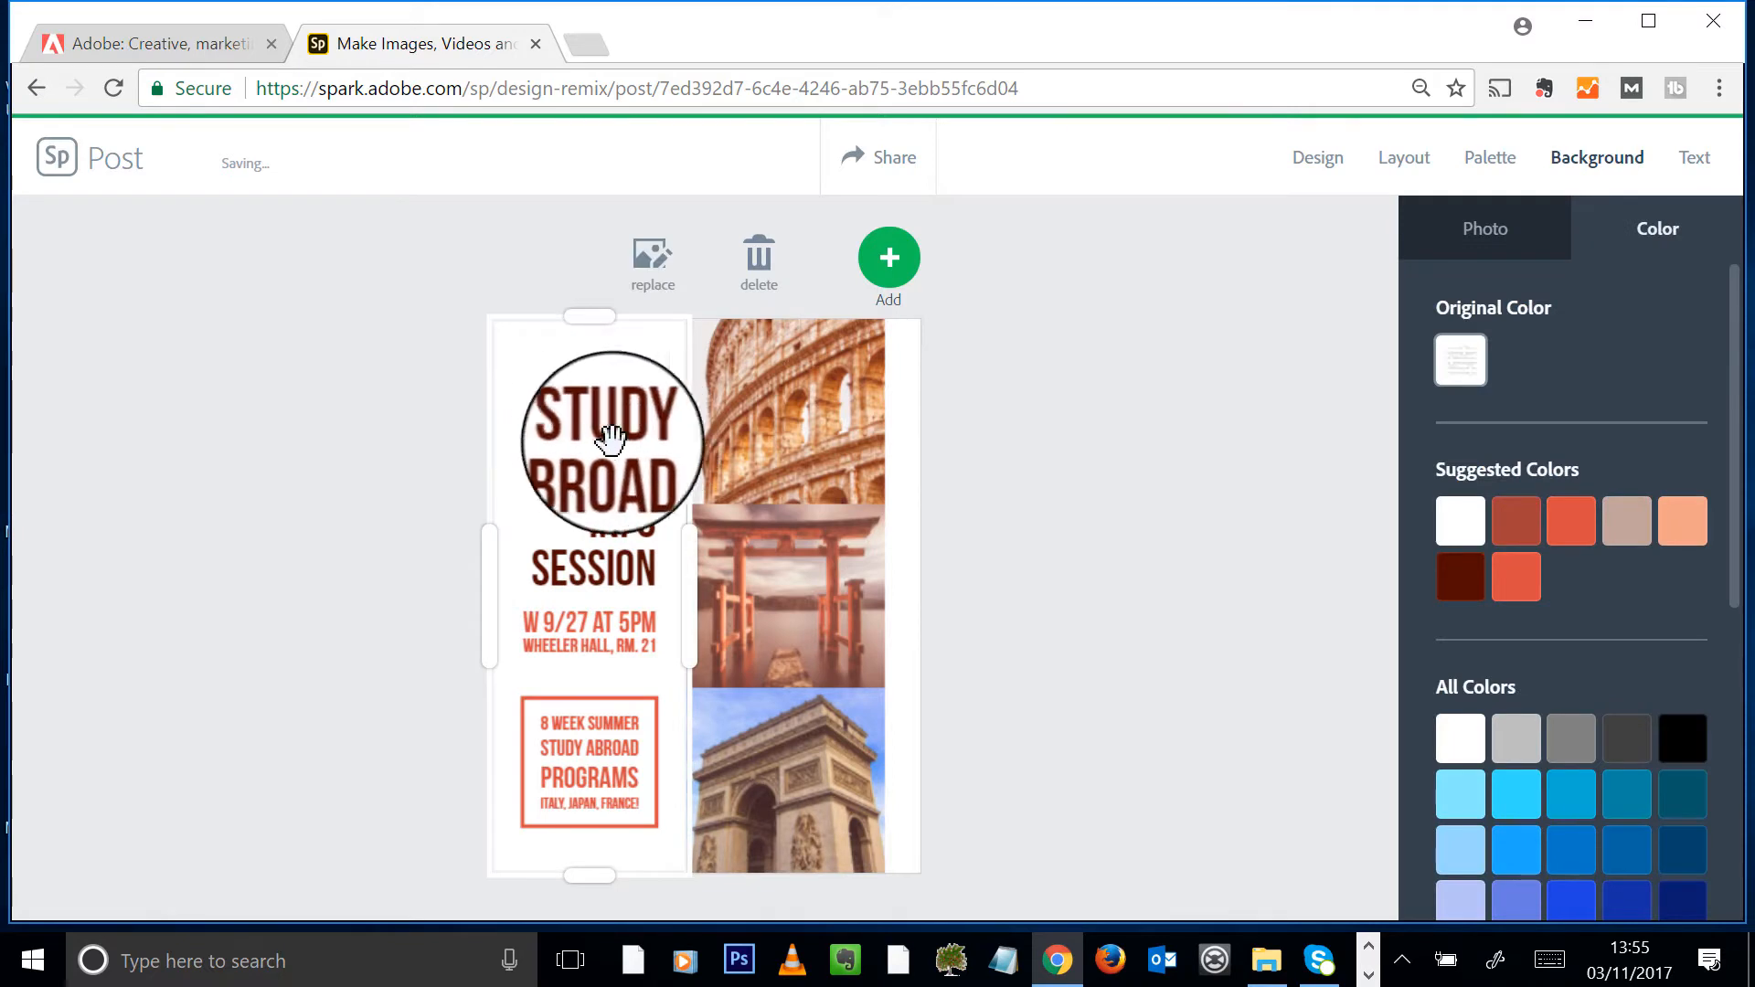
{"action": "double_click", "coordinate": [572, 426]}
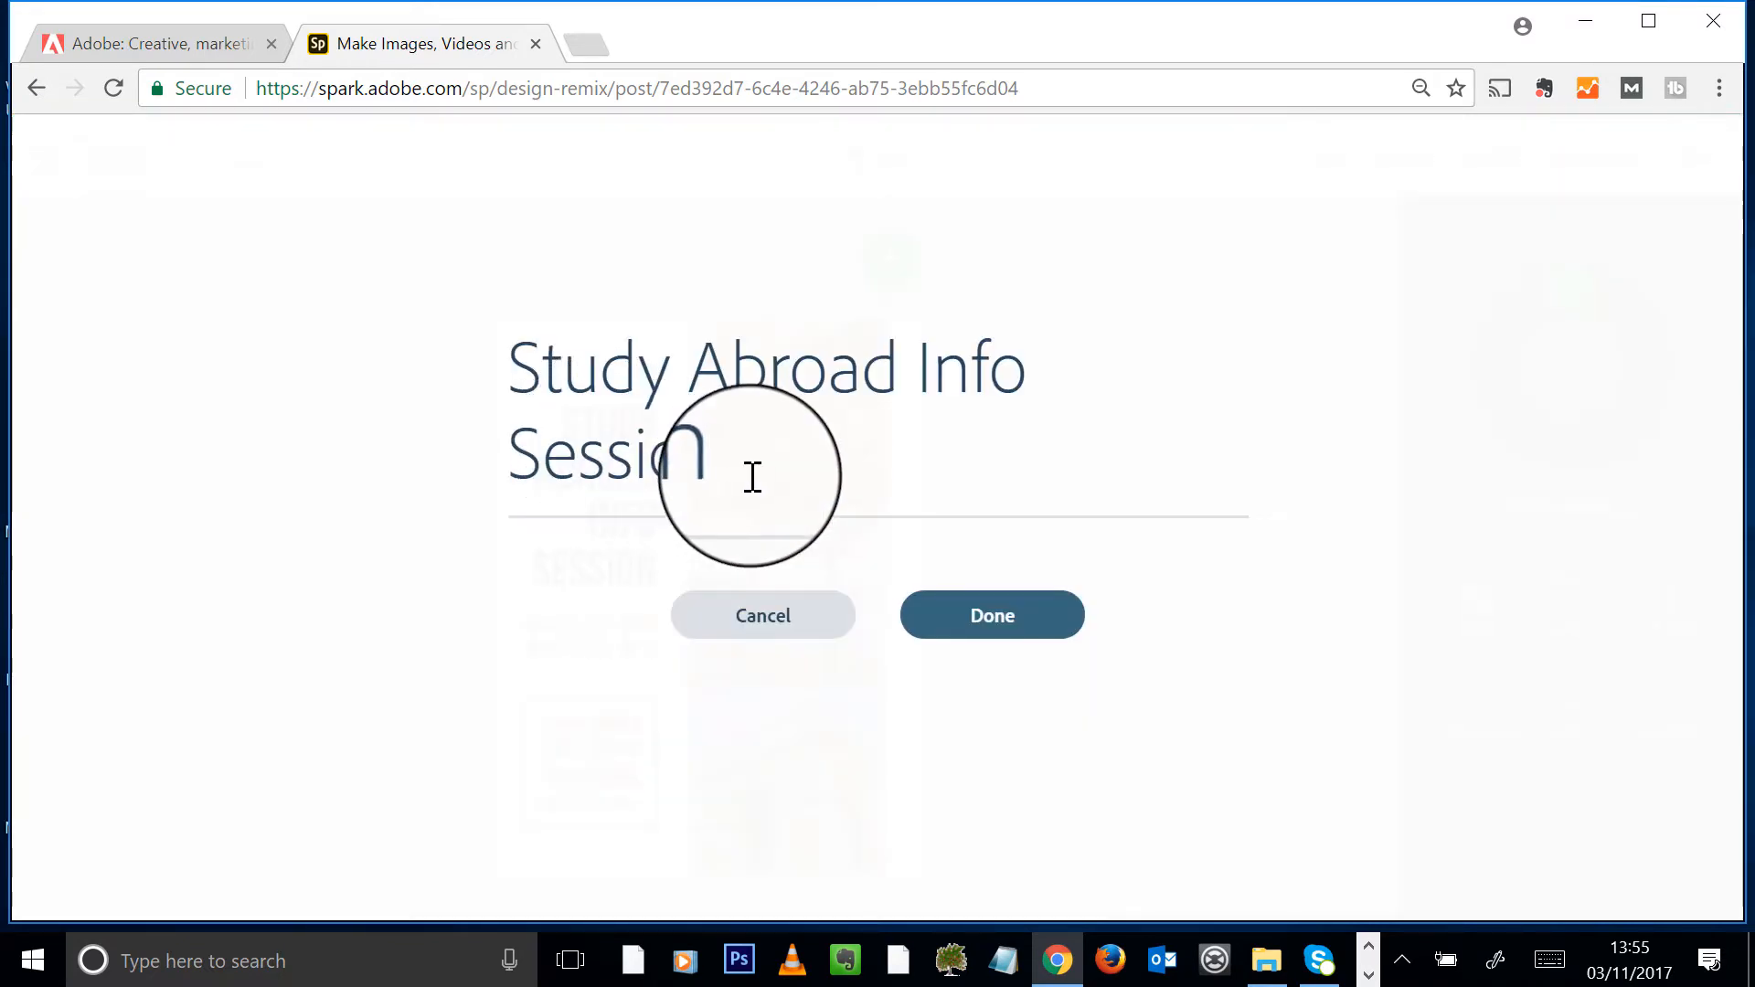
{"action": "left_click_drag", "start_coordinate": [749, 478], "coordinate": [392, 337]}
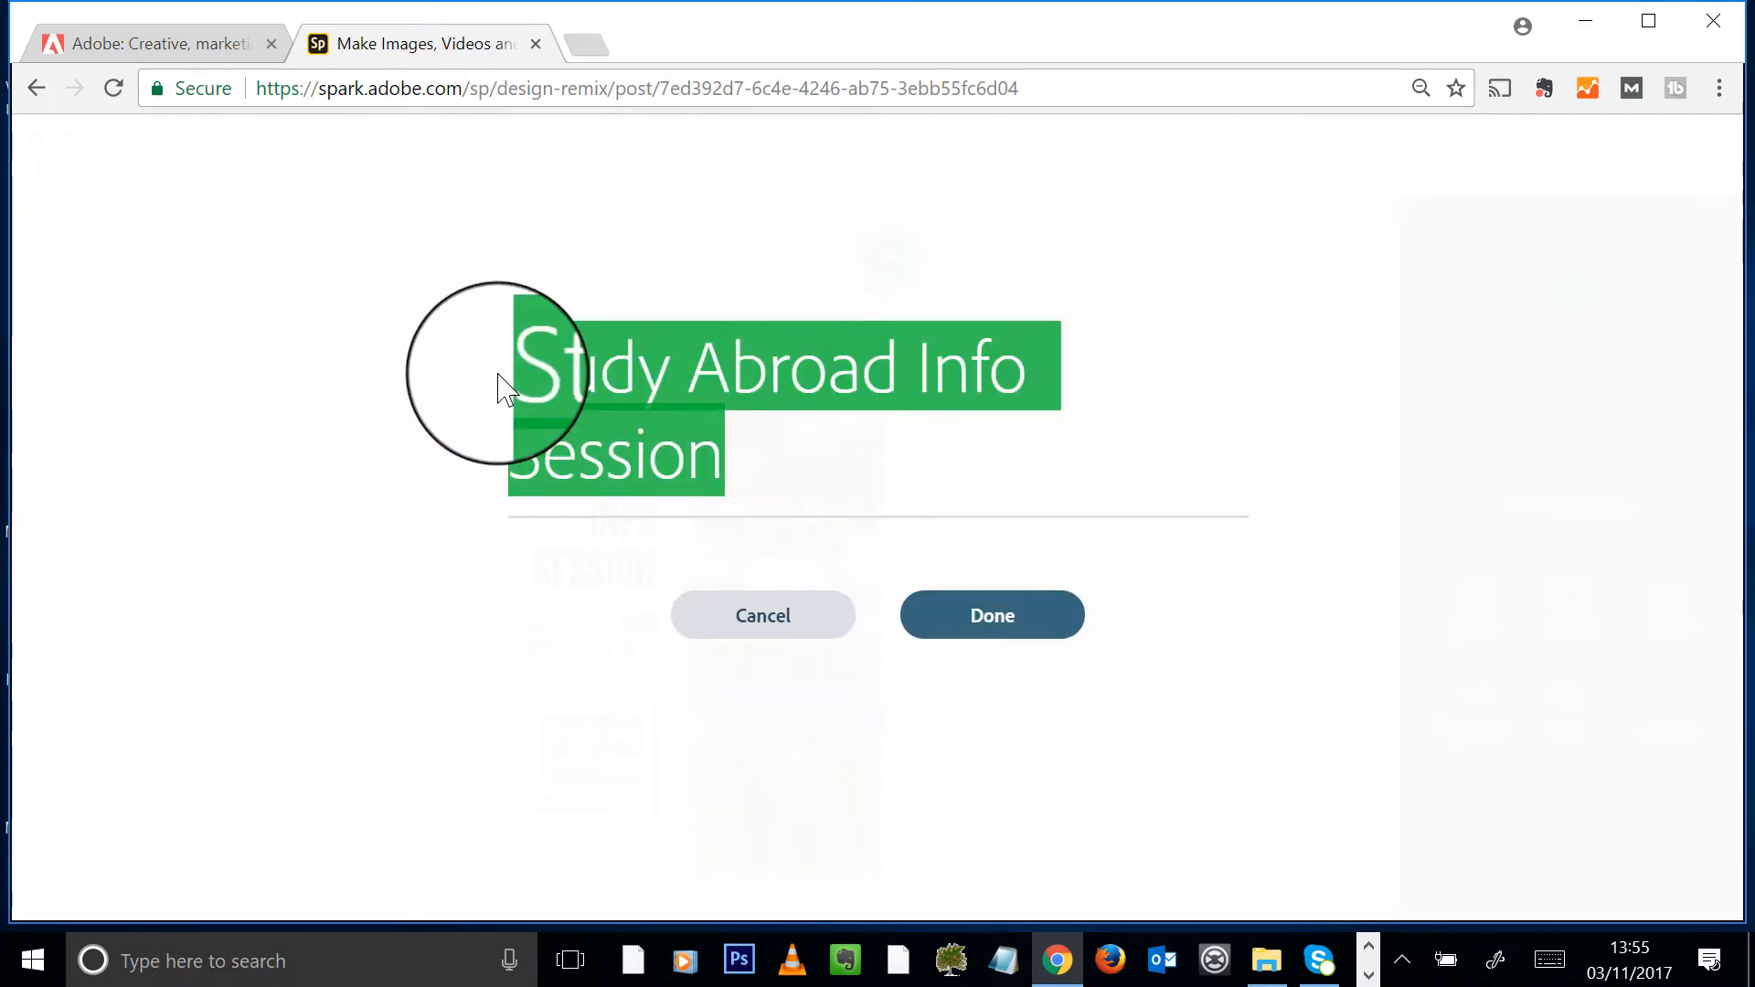
{"action": "type", "text": "Let's do CT"}
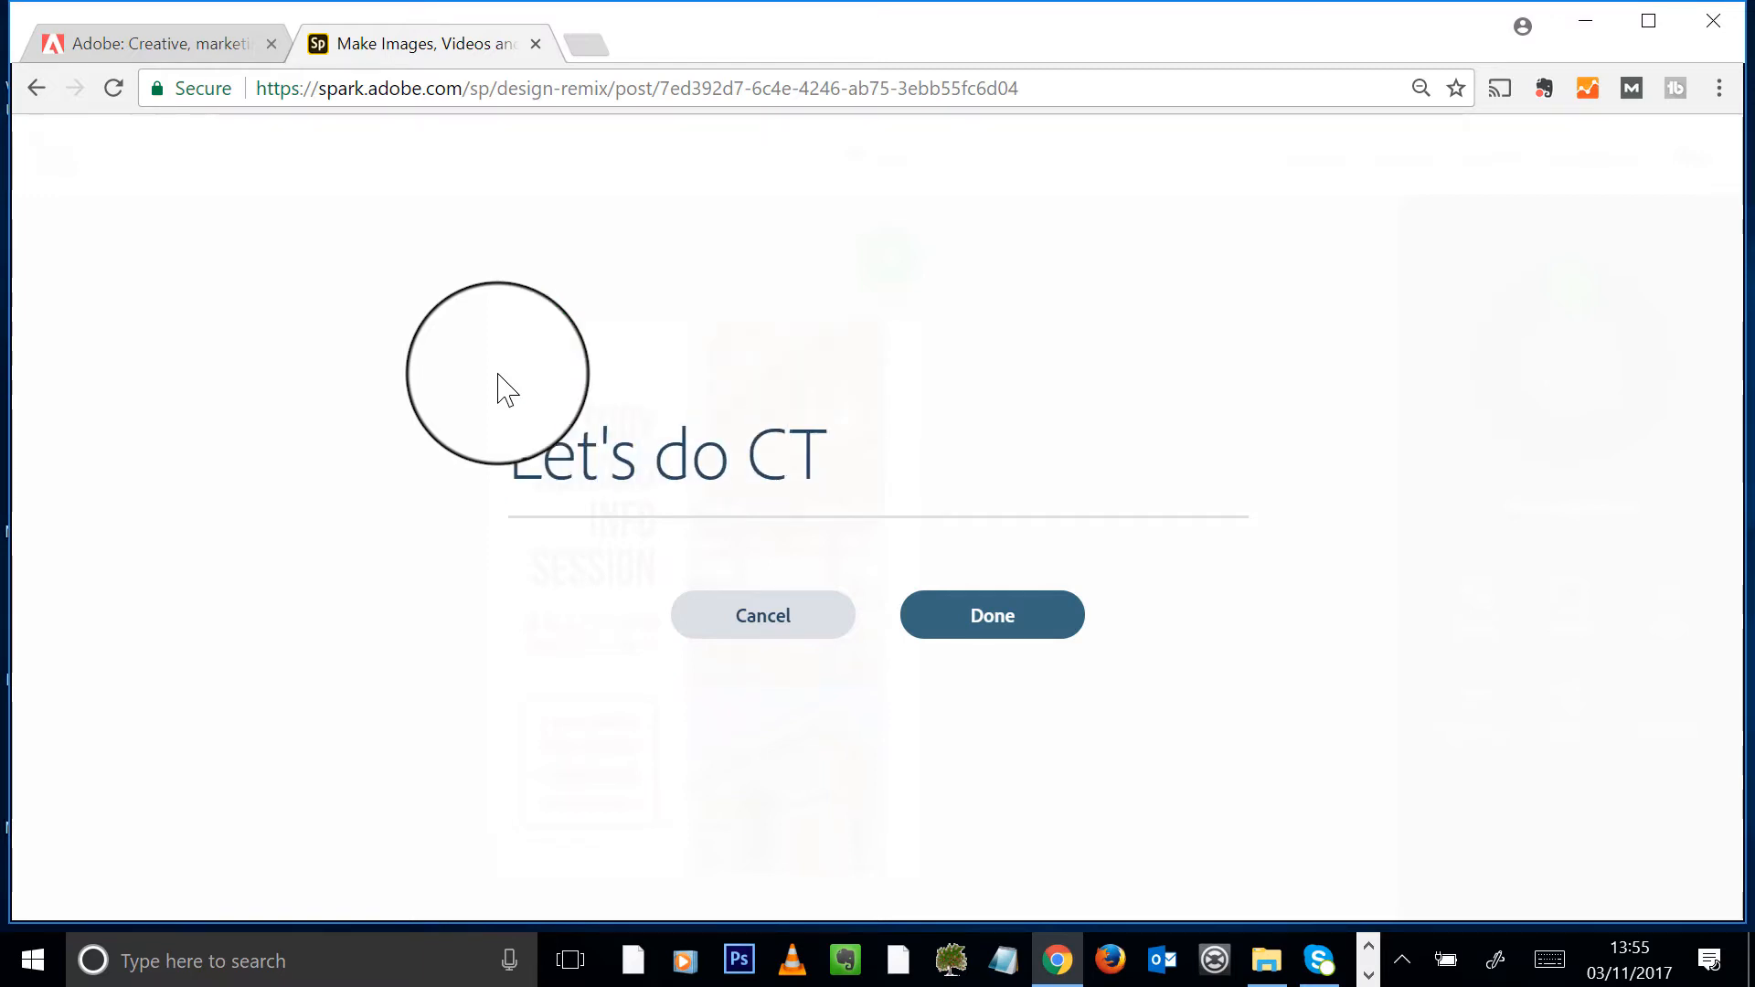
{"action": "left_click", "coordinate": [921, 605]}
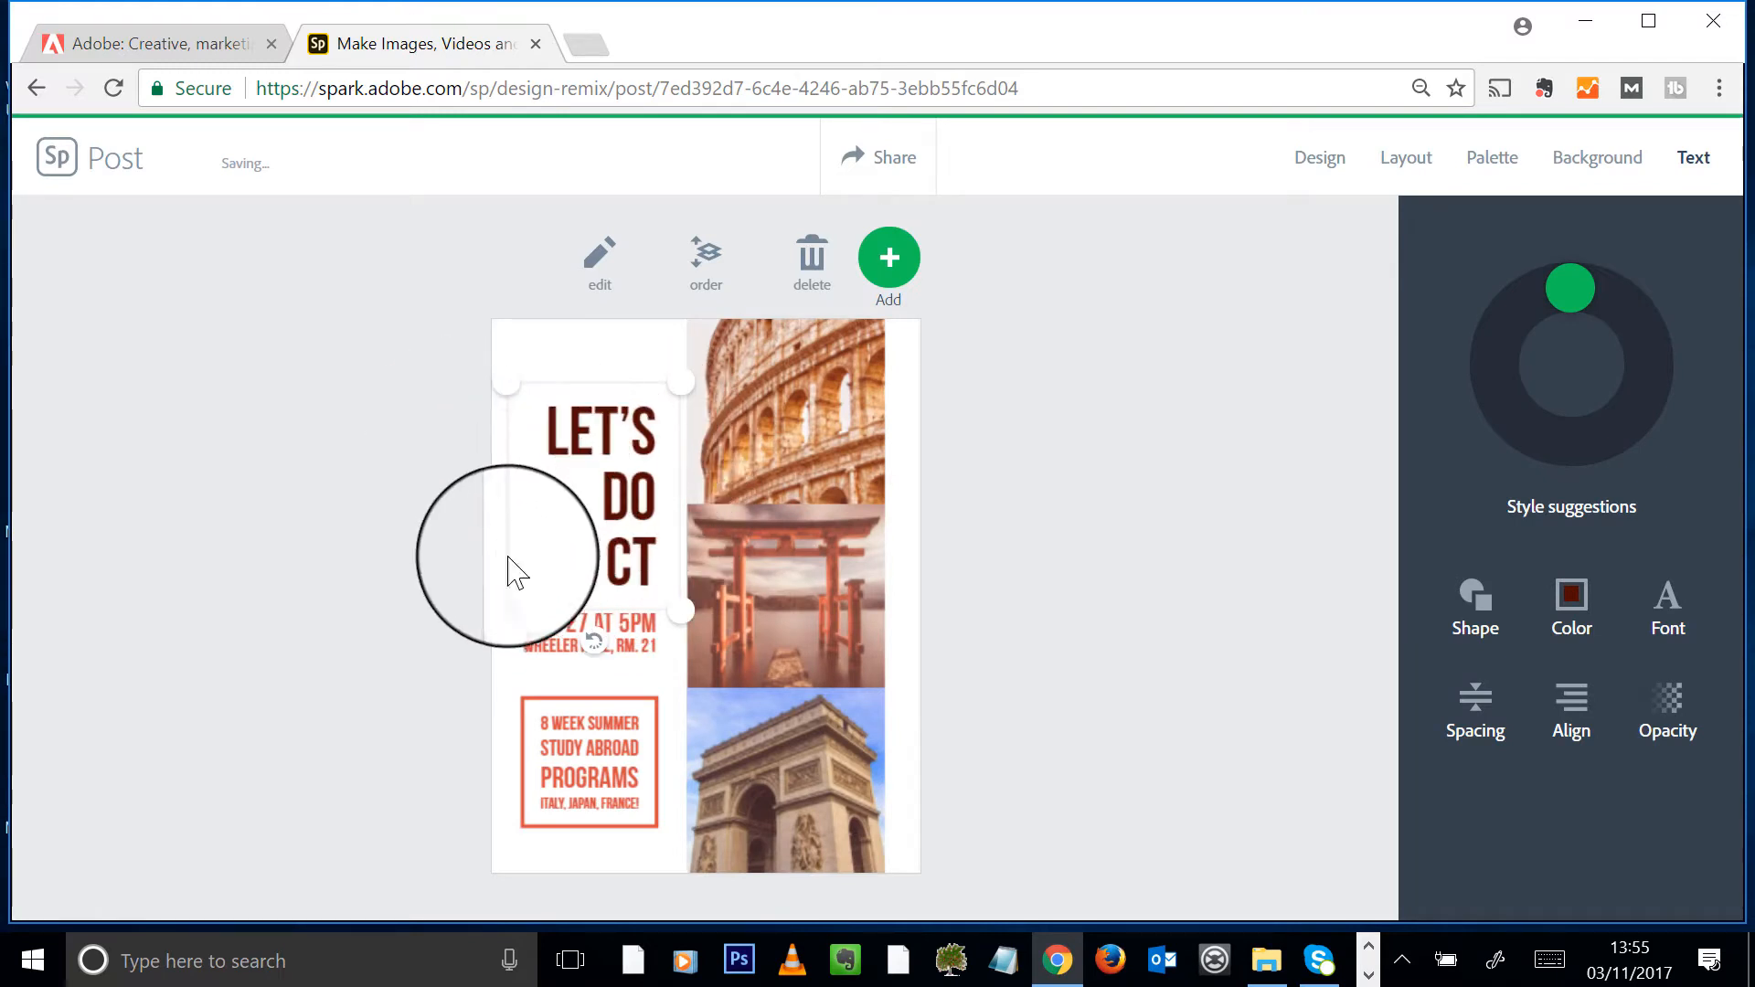
{"action": "left_click", "coordinate": [608, 499]}
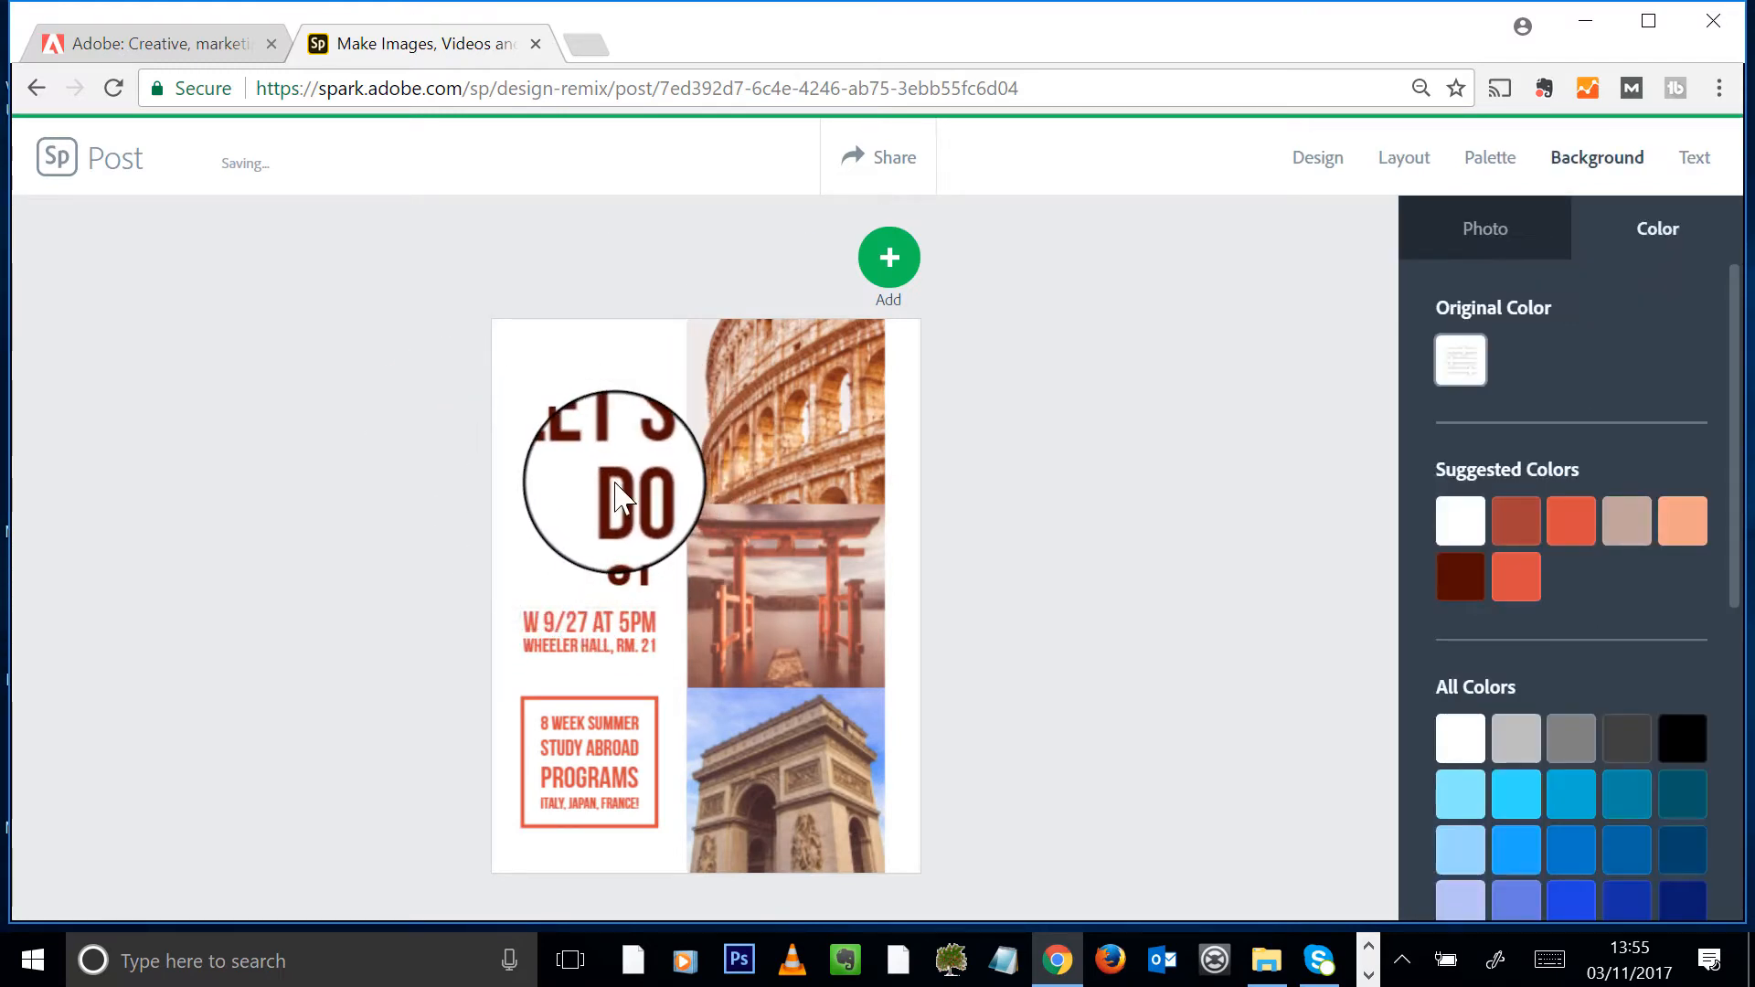
{"action": "double_click", "coordinate": [617, 484]}
{"action": "left_click_drag", "start_coordinate": [820, 464], "coordinate": [789, 467]}
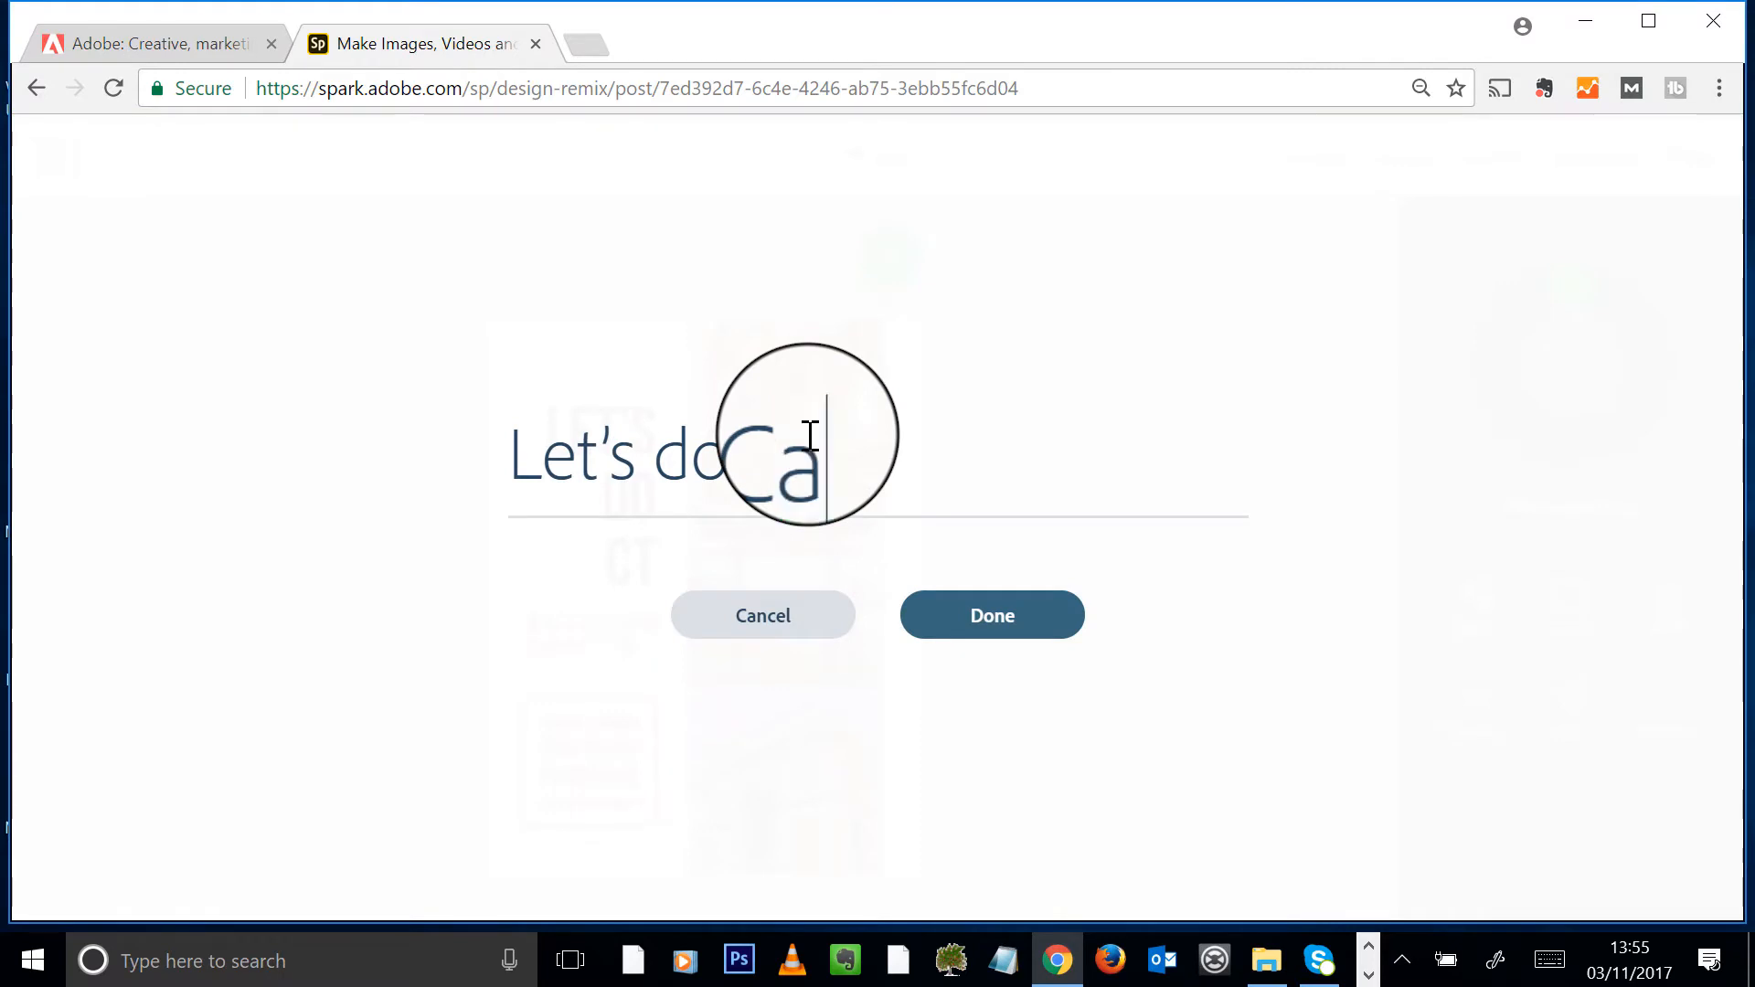
{"action": "type", "text": "ape Town"}
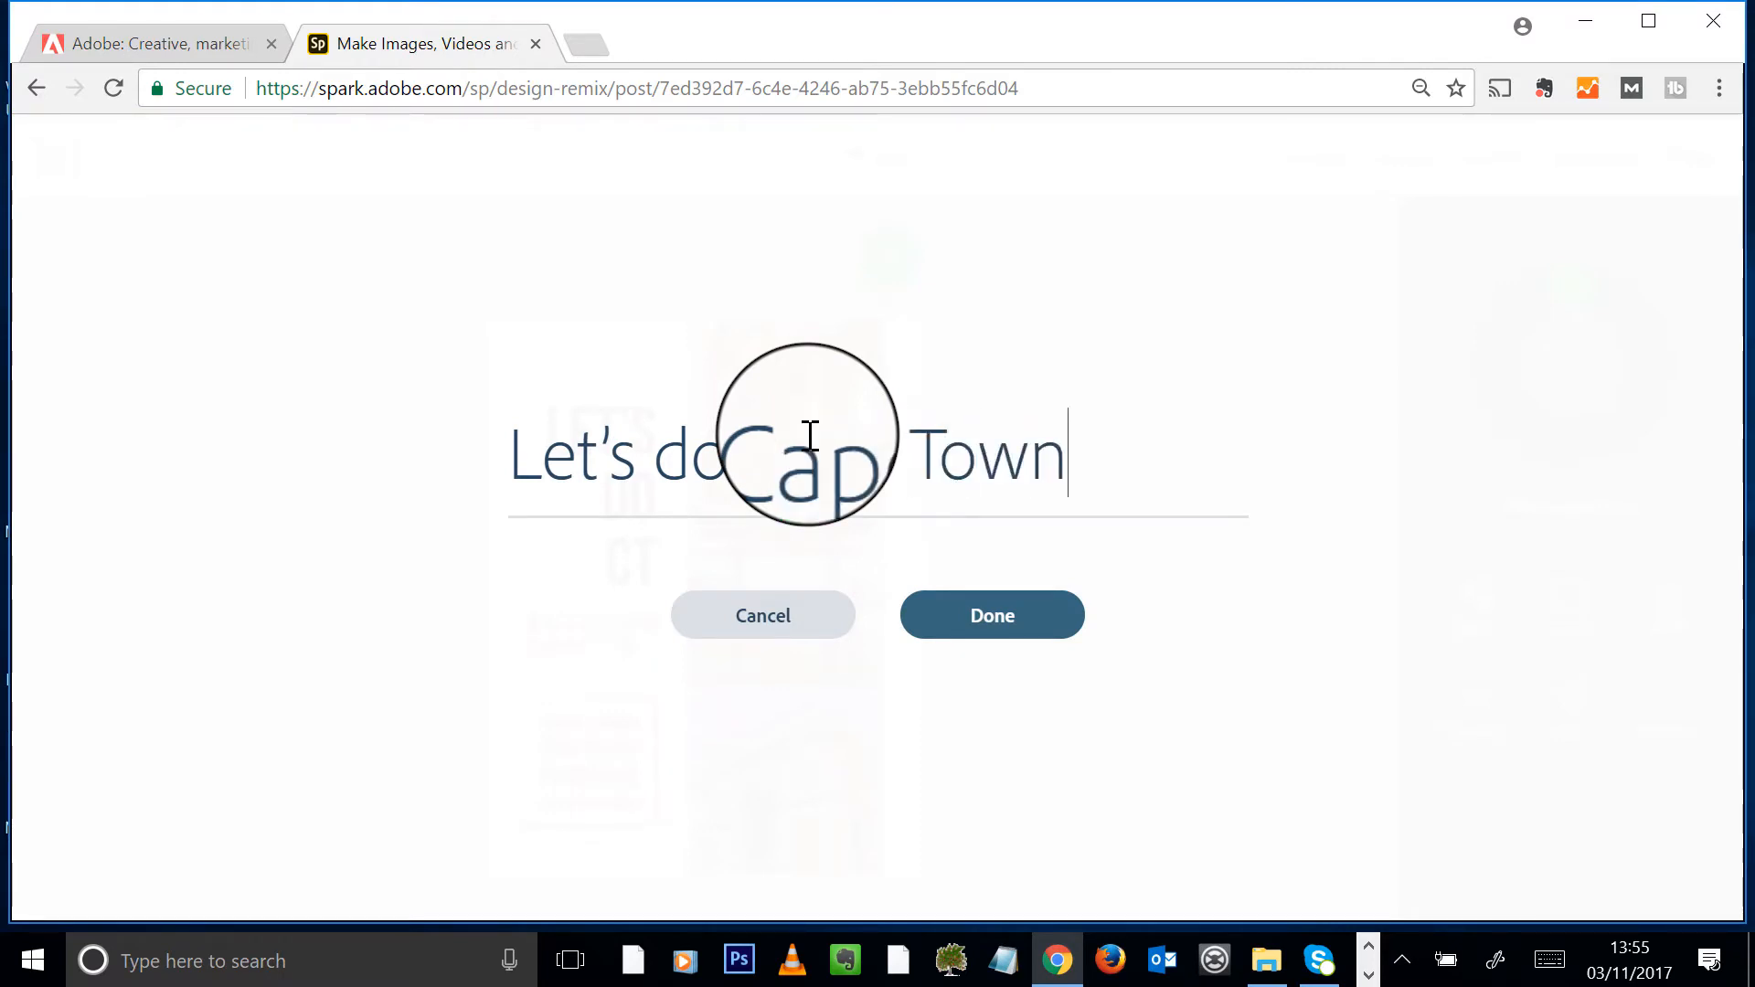
{"action": "left_click", "coordinate": [917, 629]}
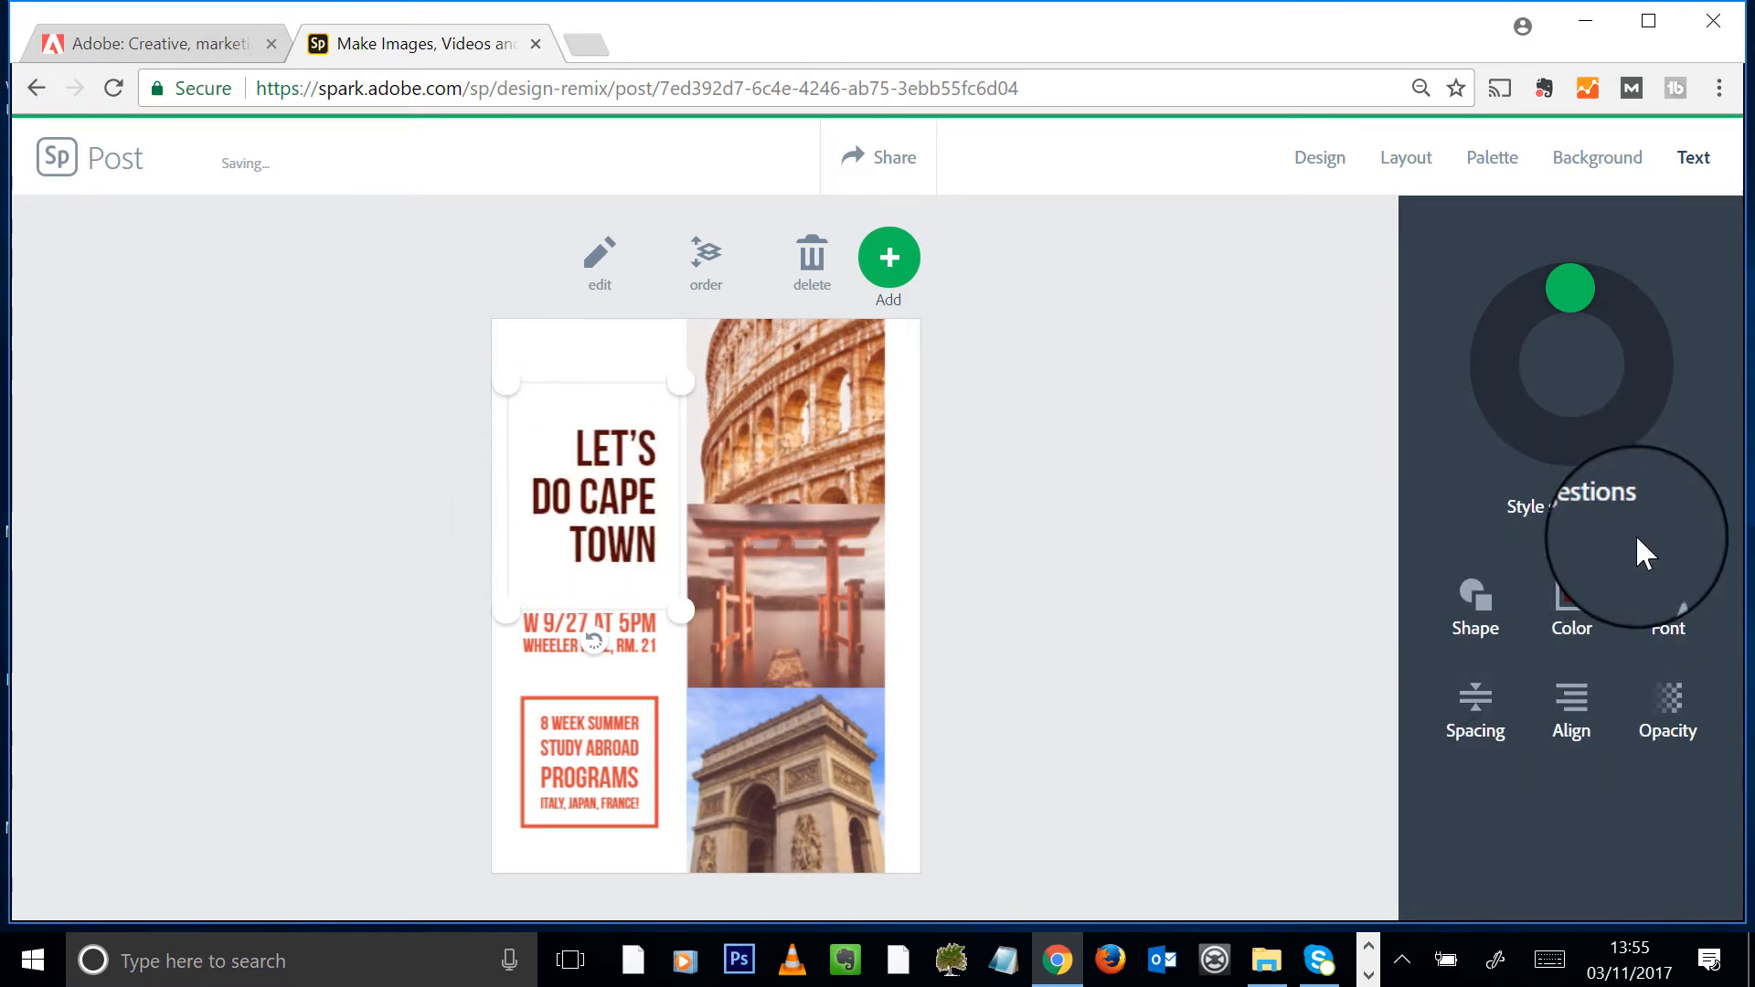
- Colour the headline orange from the suggested swatches
{"action": "left_click", "coordinate": [1579, 621]}
{"action": "left_click", "coordinate": [1565, 562]}
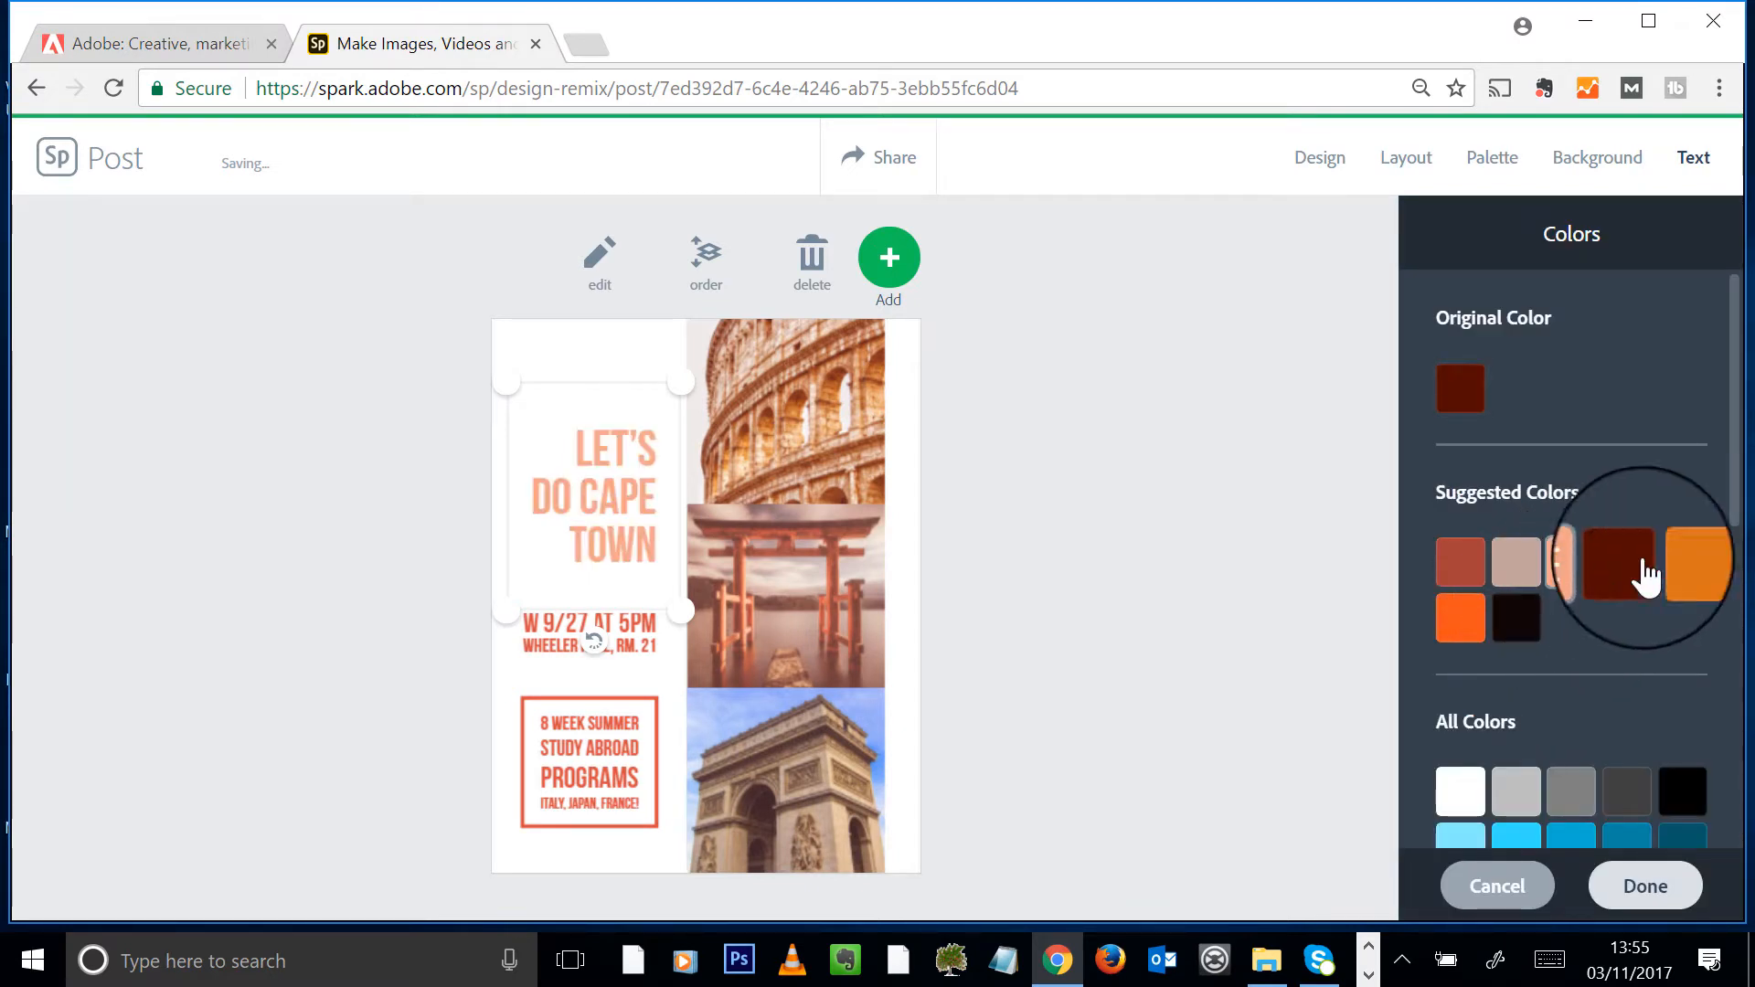
{"action": "left_click", "coordinate": [1680, 562]}
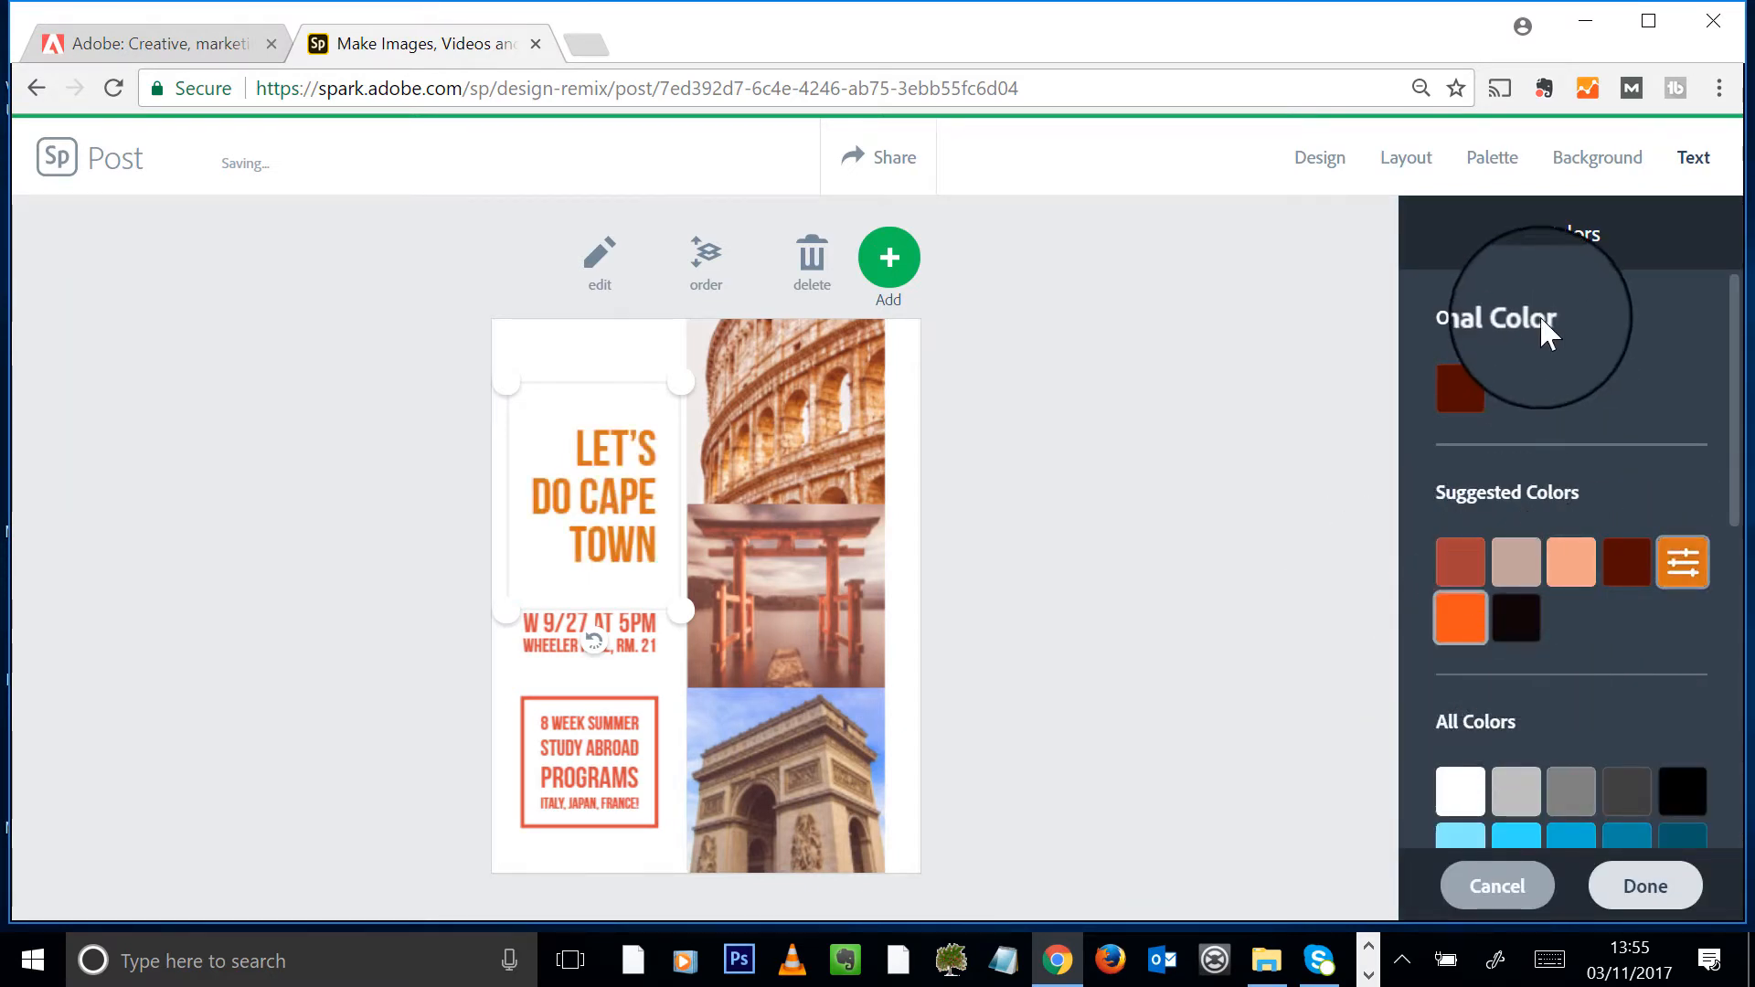
- Set the headline font to Harman Sans after trying Nexa Rust and Lato Black Italic
{"action": "left_click", "coordinate": [1641, 891]}
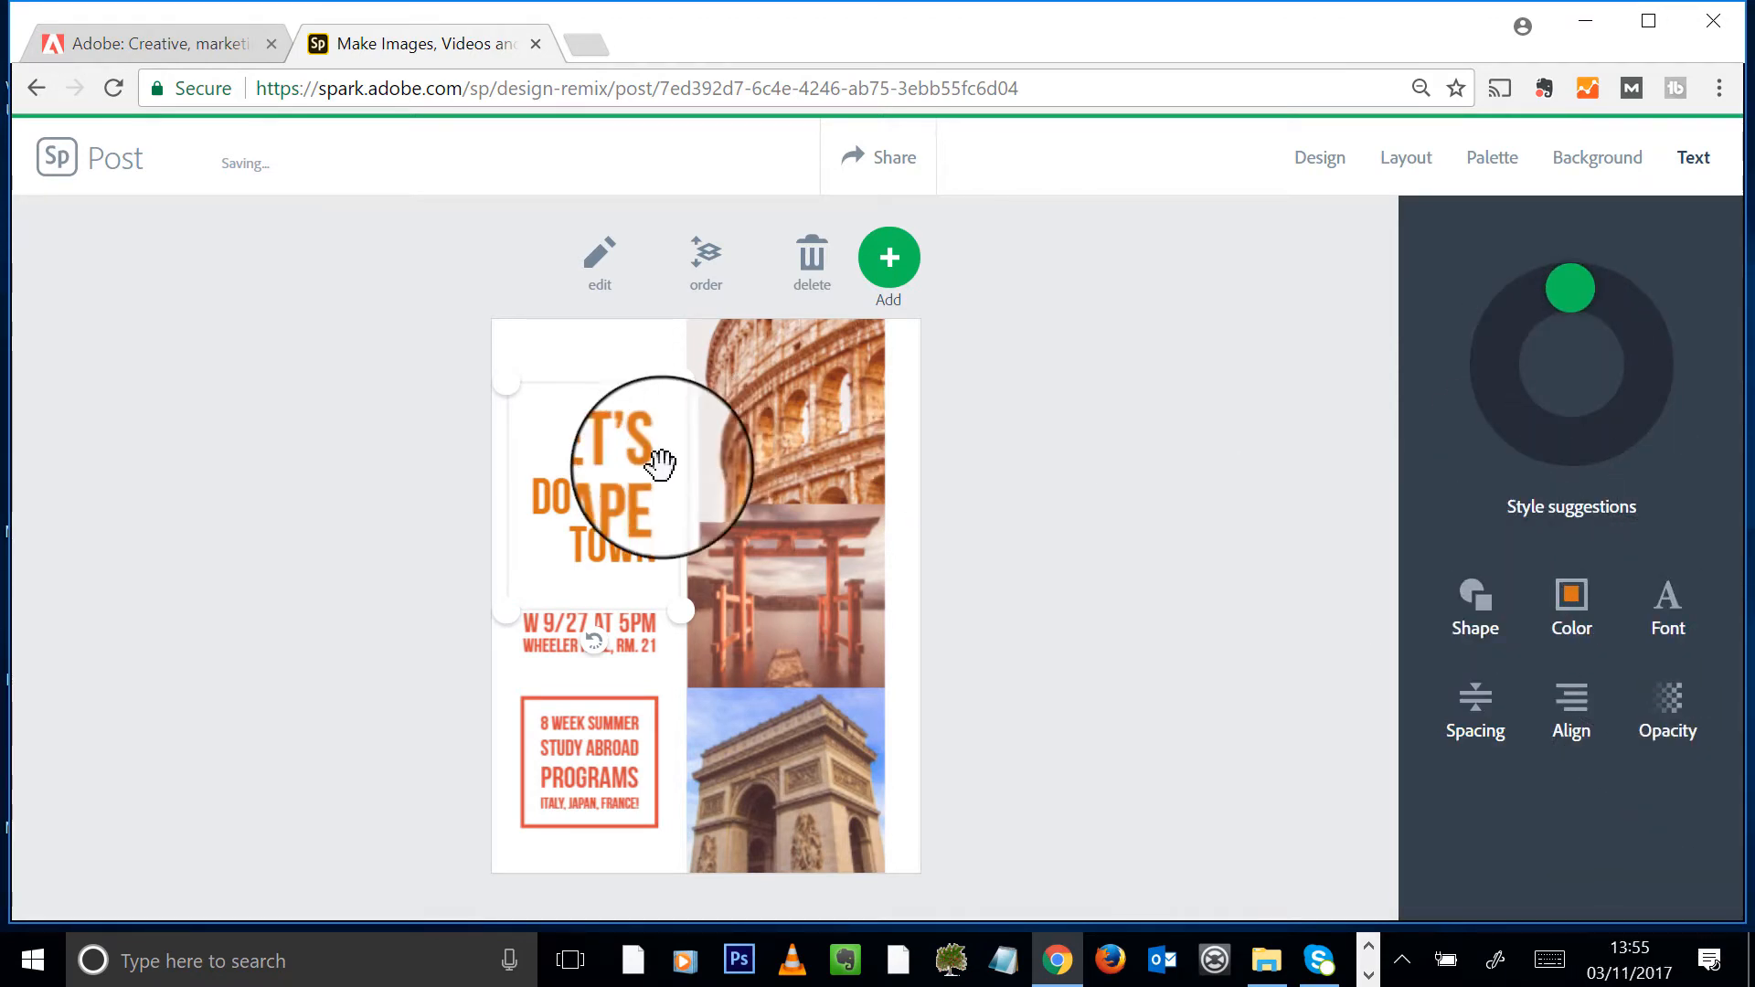
{"action": "left_click", "coordinate": [1678, 615]}
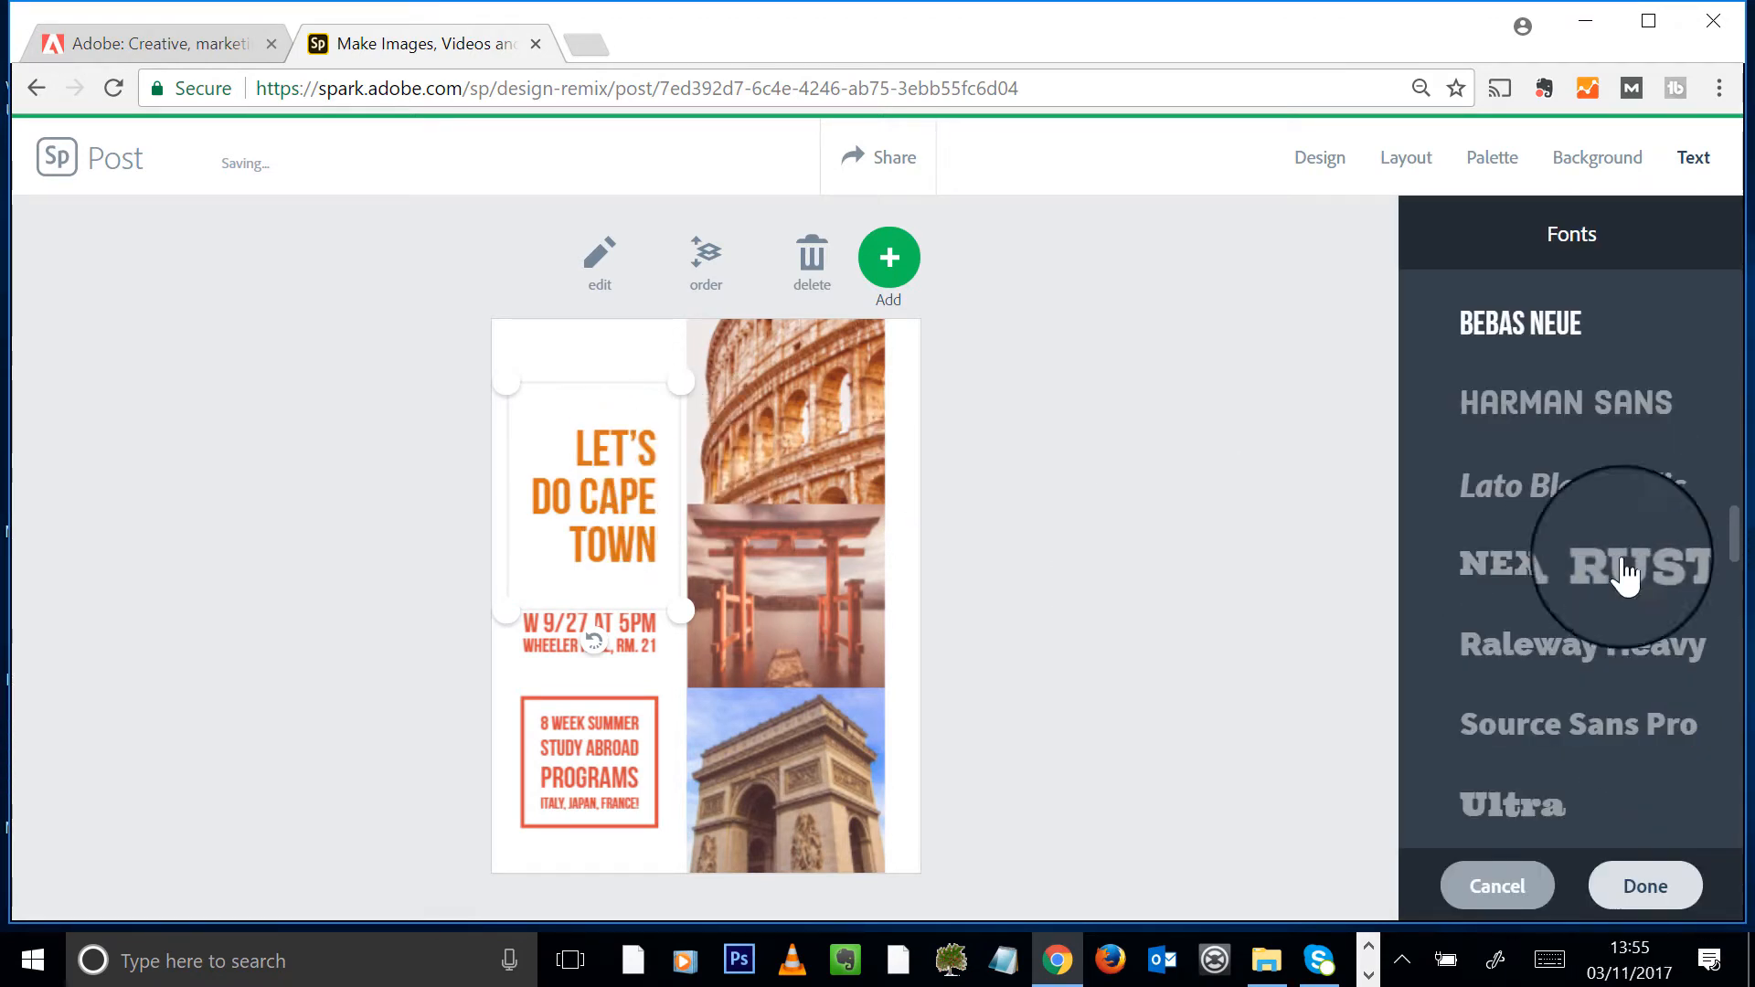
{"action": "left_click", "coordinate": [1654, 594]}
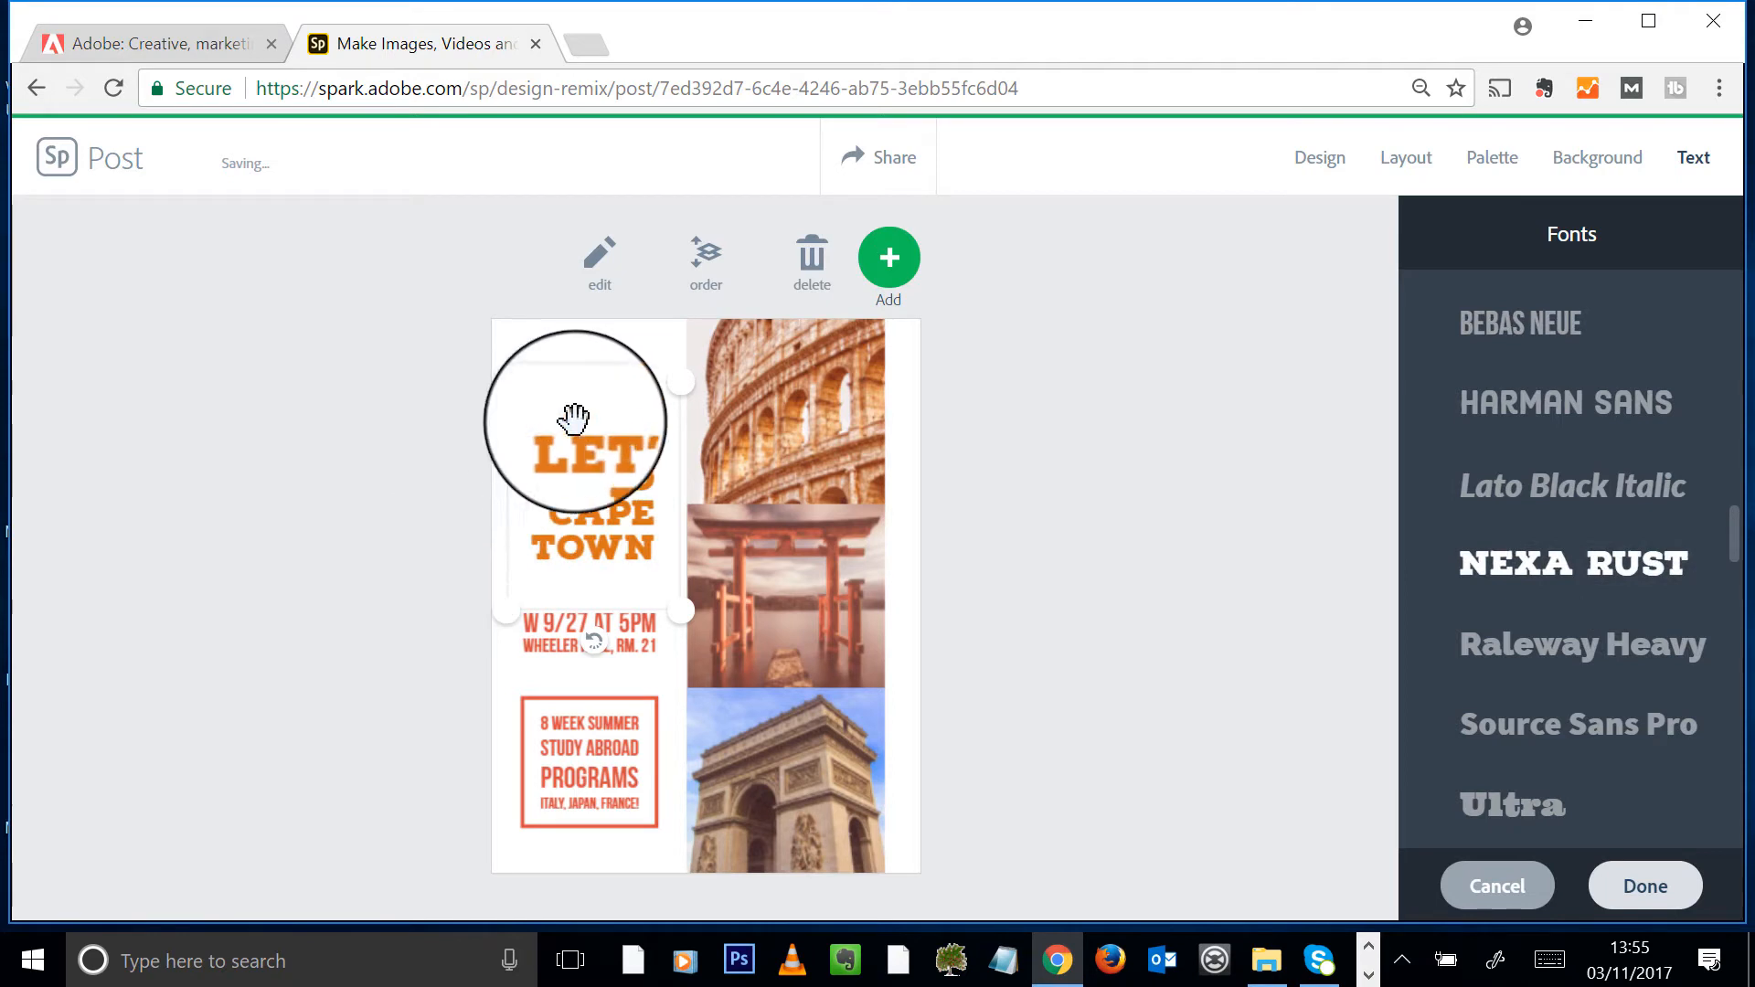
{"action": "left_click", "coordinate": [1627, 489]}
{"action": "left_click", "coordinate": [1577, 402]}
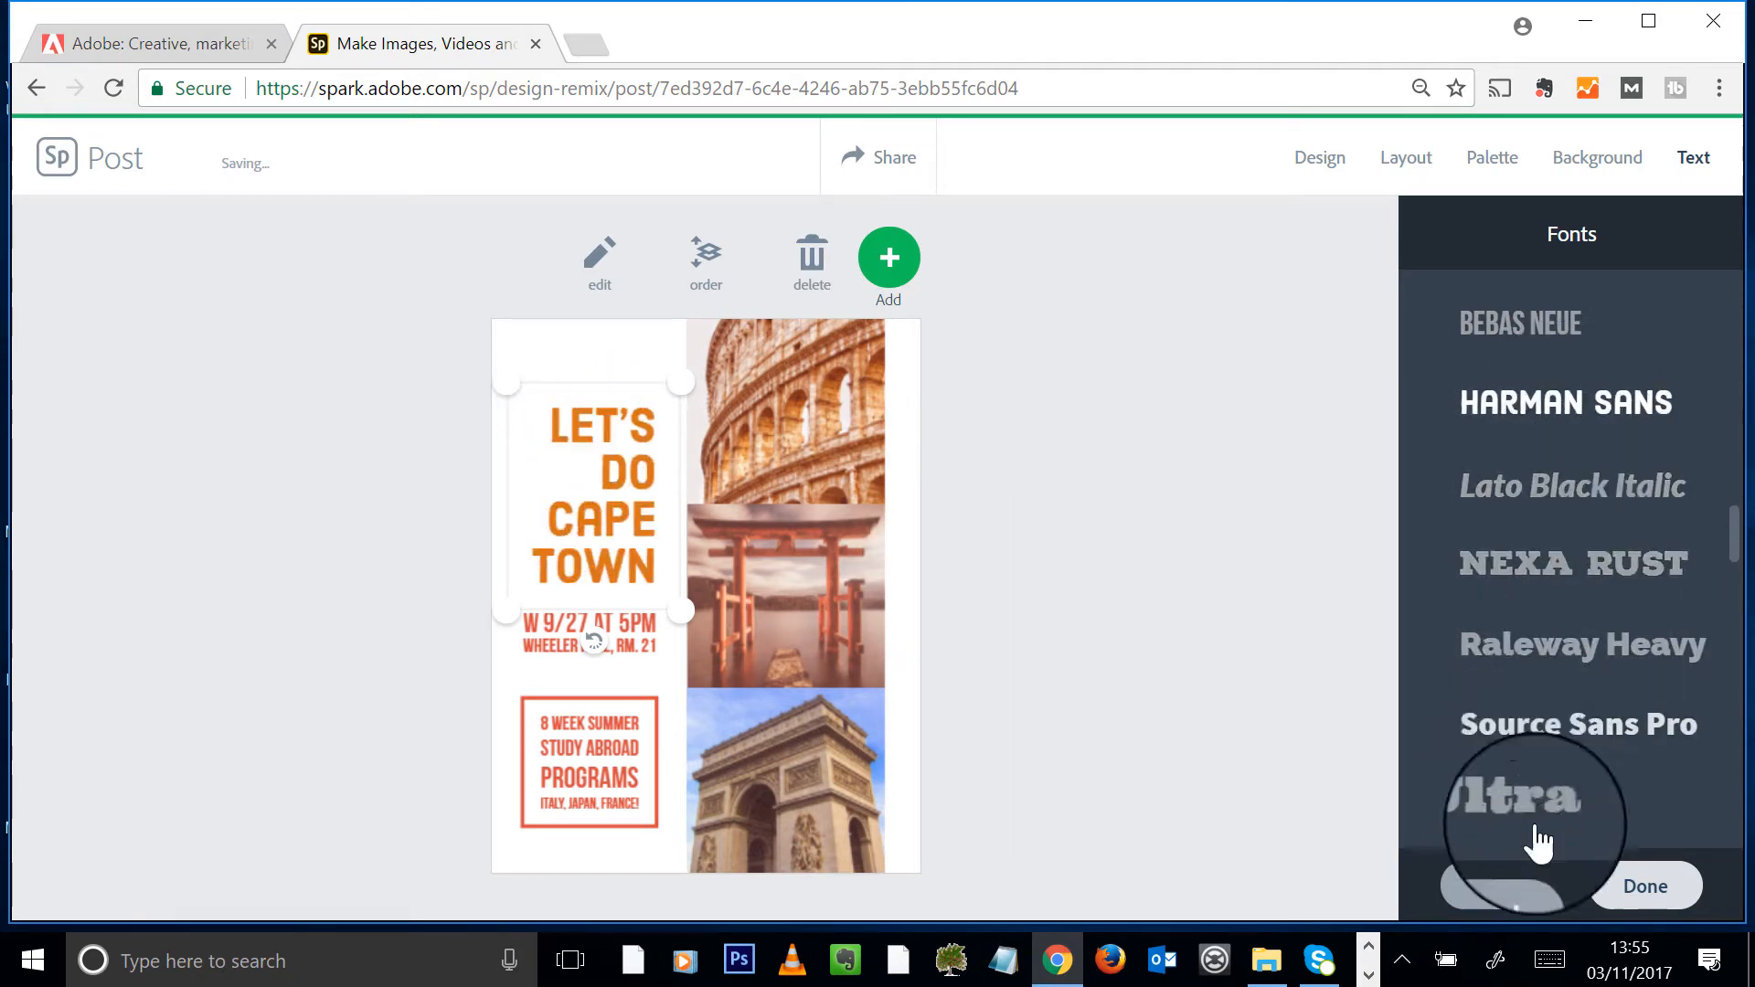
{"action": "left_click", "coordinate": [1659, 887]}
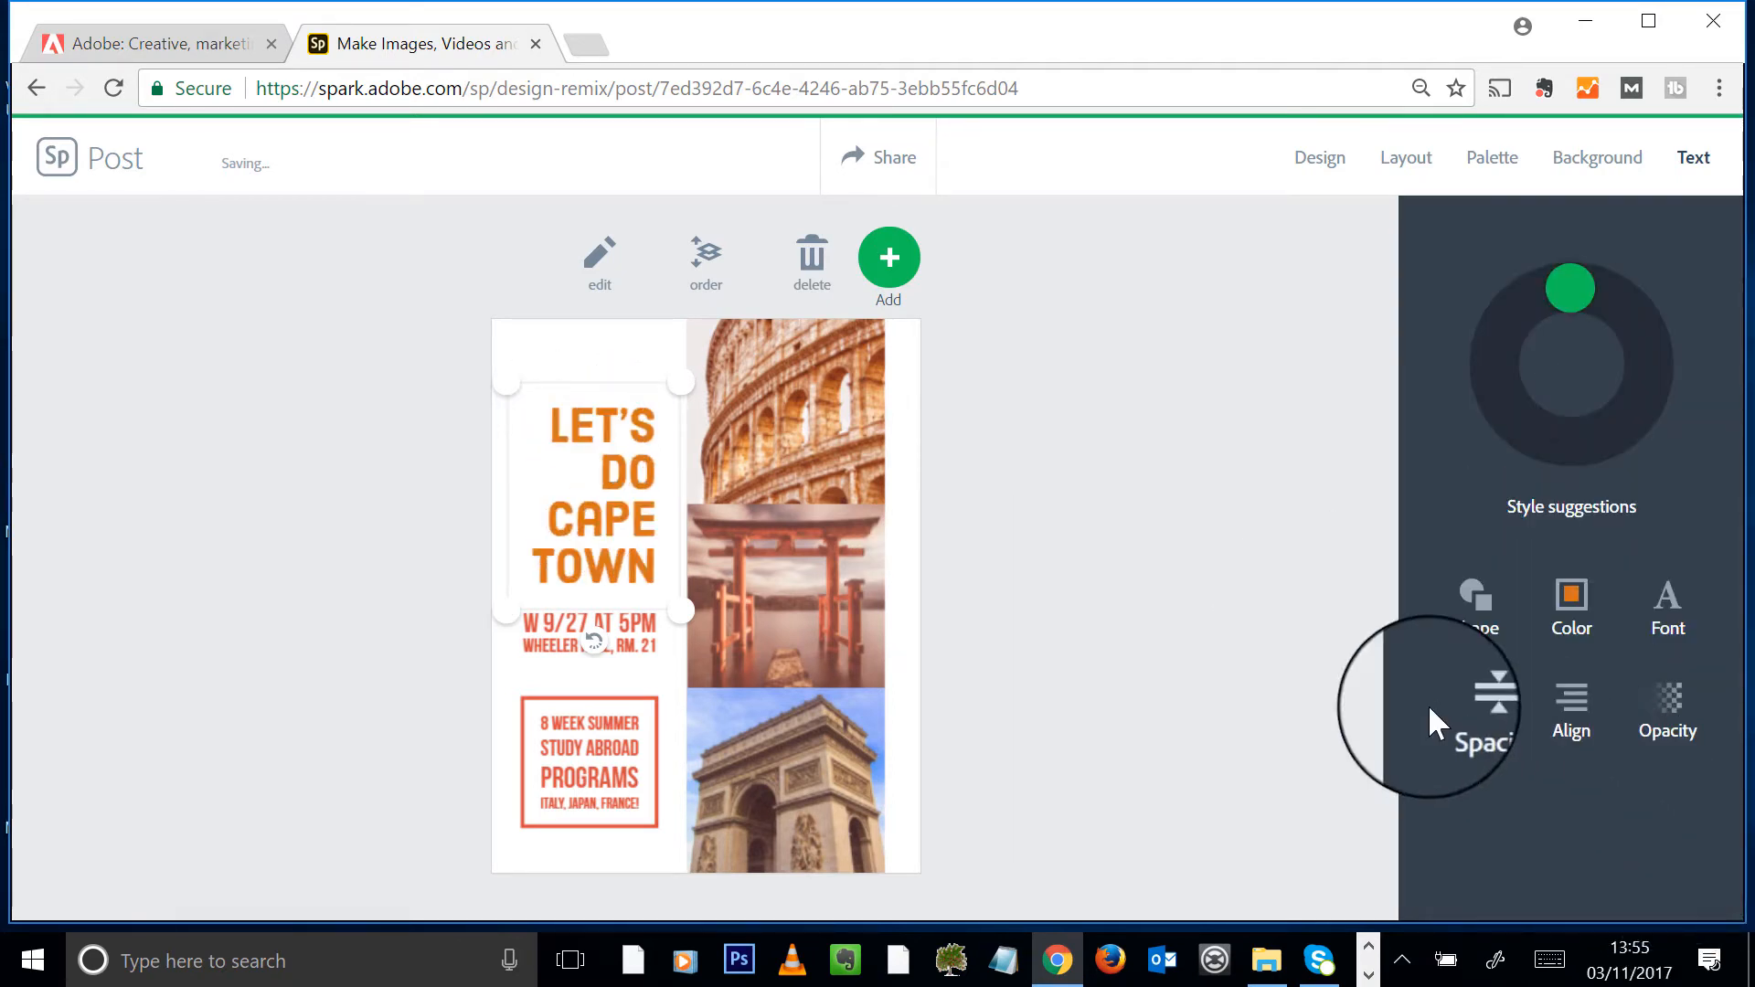
- Adjust headline line spacing, justify its lines to equal width, and keep full opacity
{"action": "left_click", "coordinate": [1478, 715]}
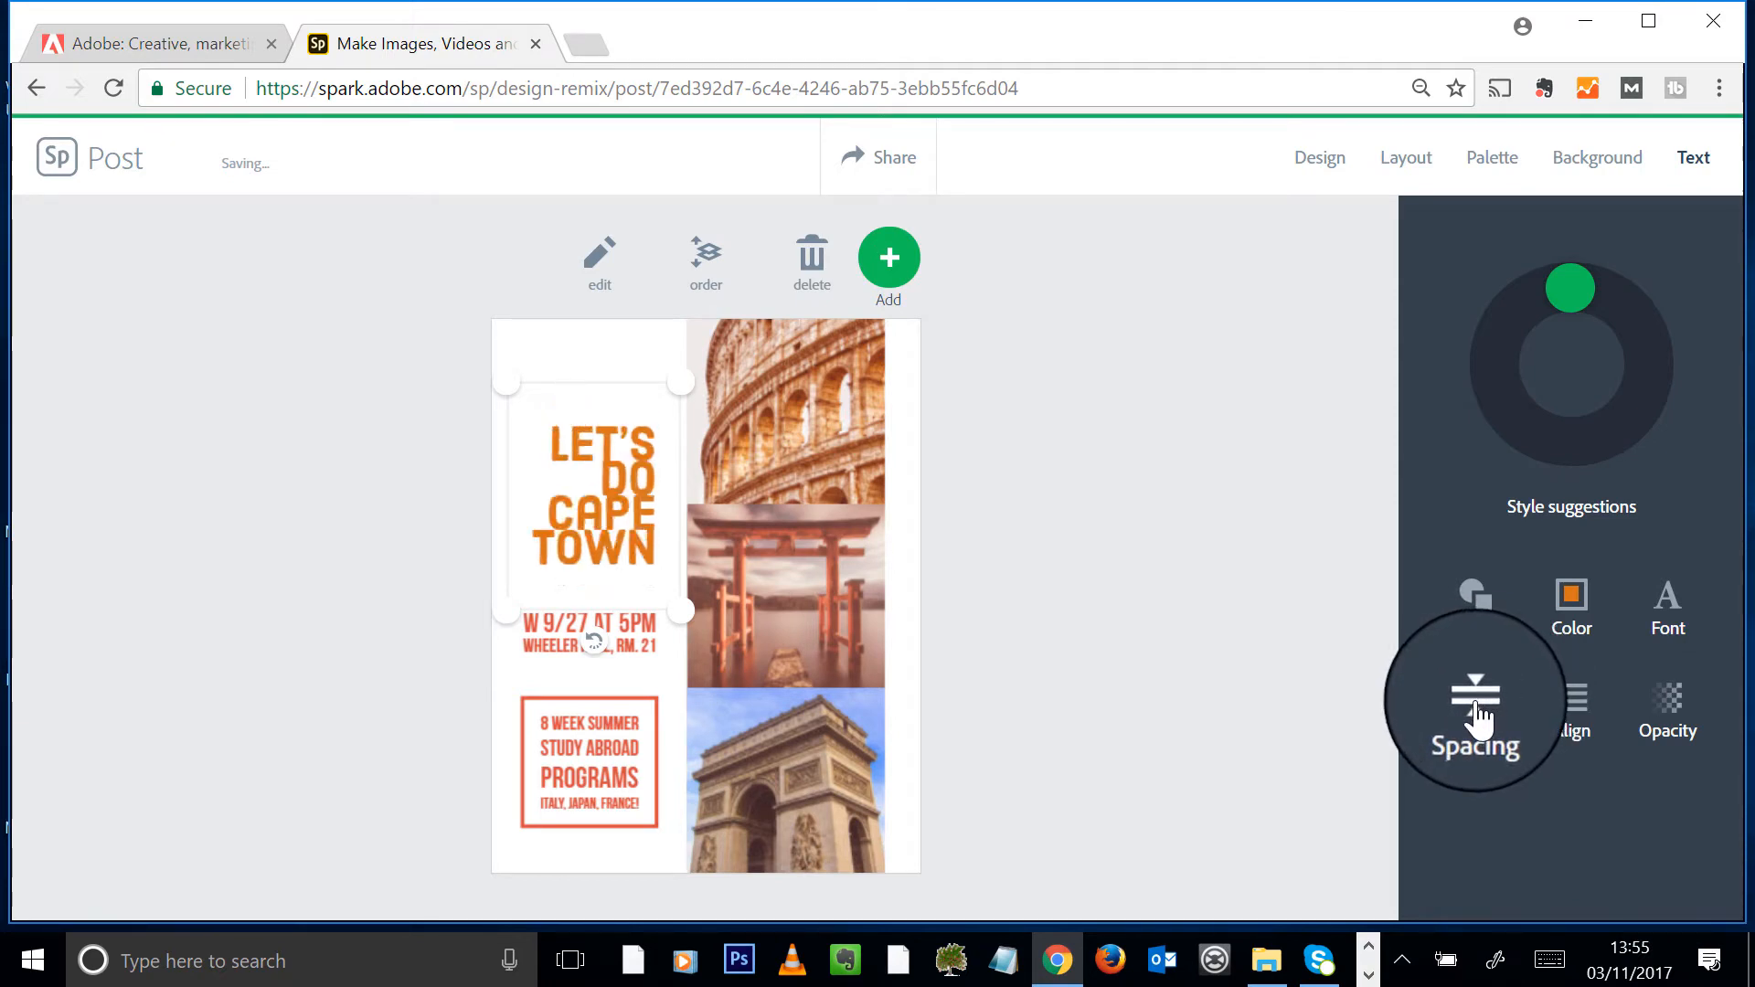
{"action": "left_click", "coordinate": [1478, 715]}
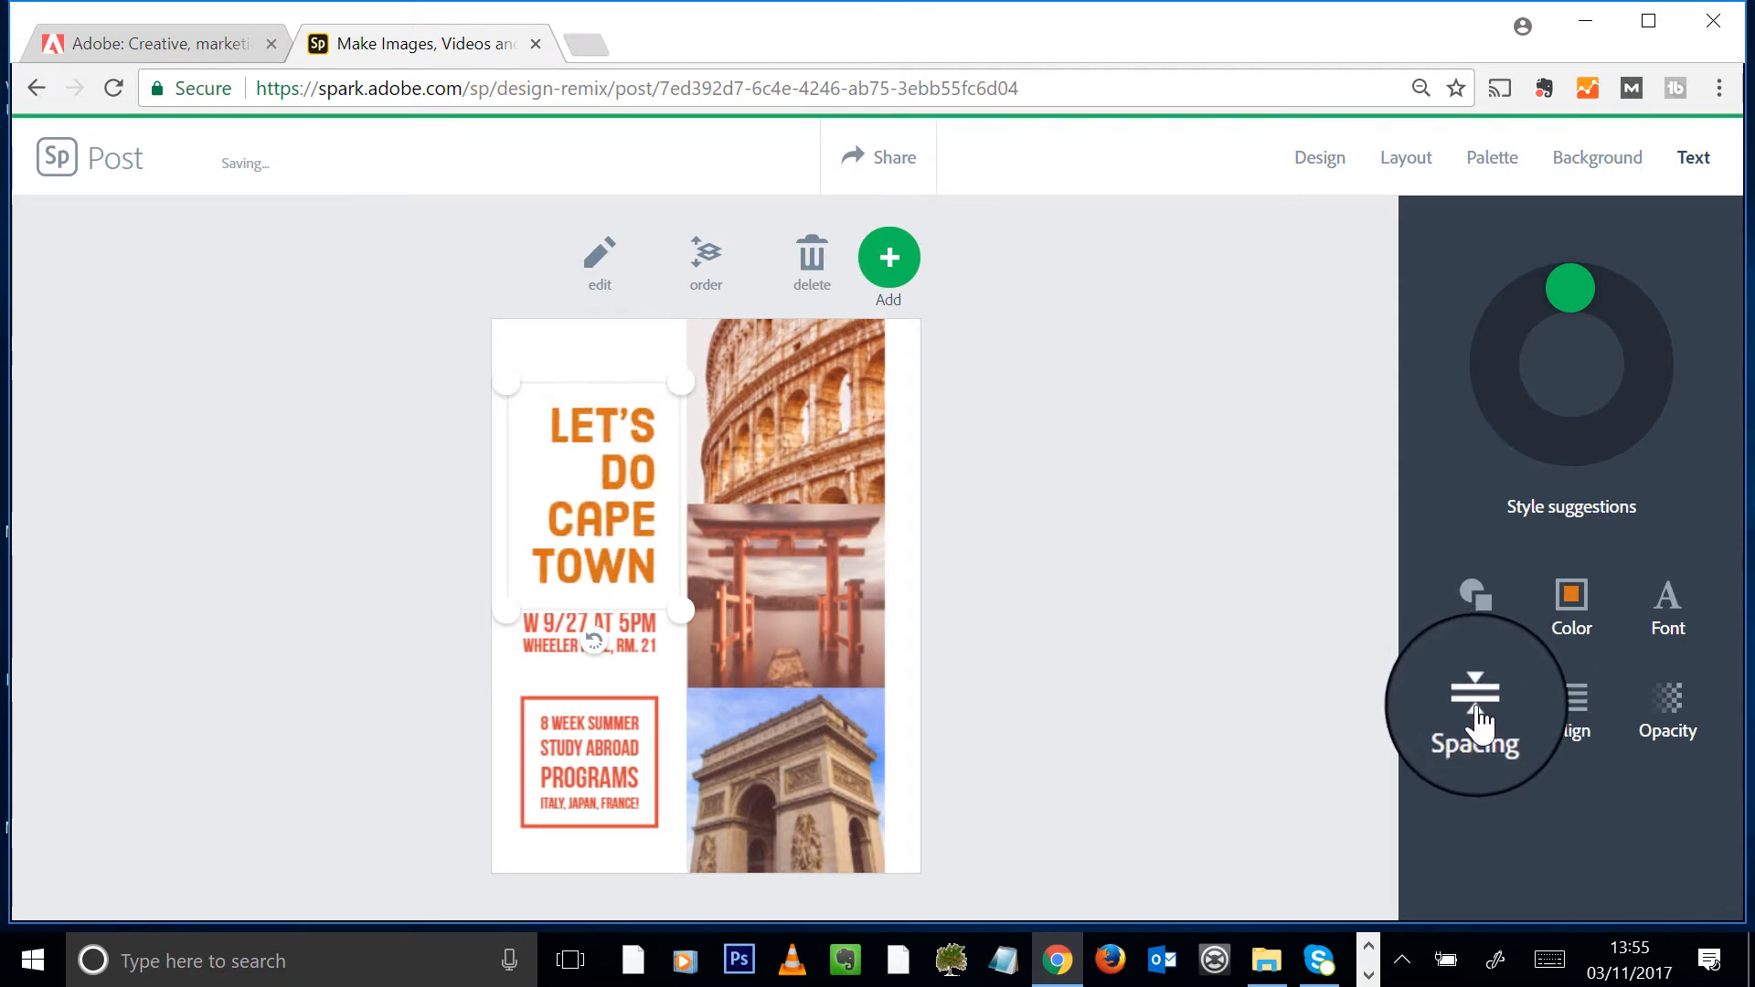
{"action": "left_click", "coordinate": [1584, 734]}
{"action": "left_click", "coordinate": [1572, 731]}
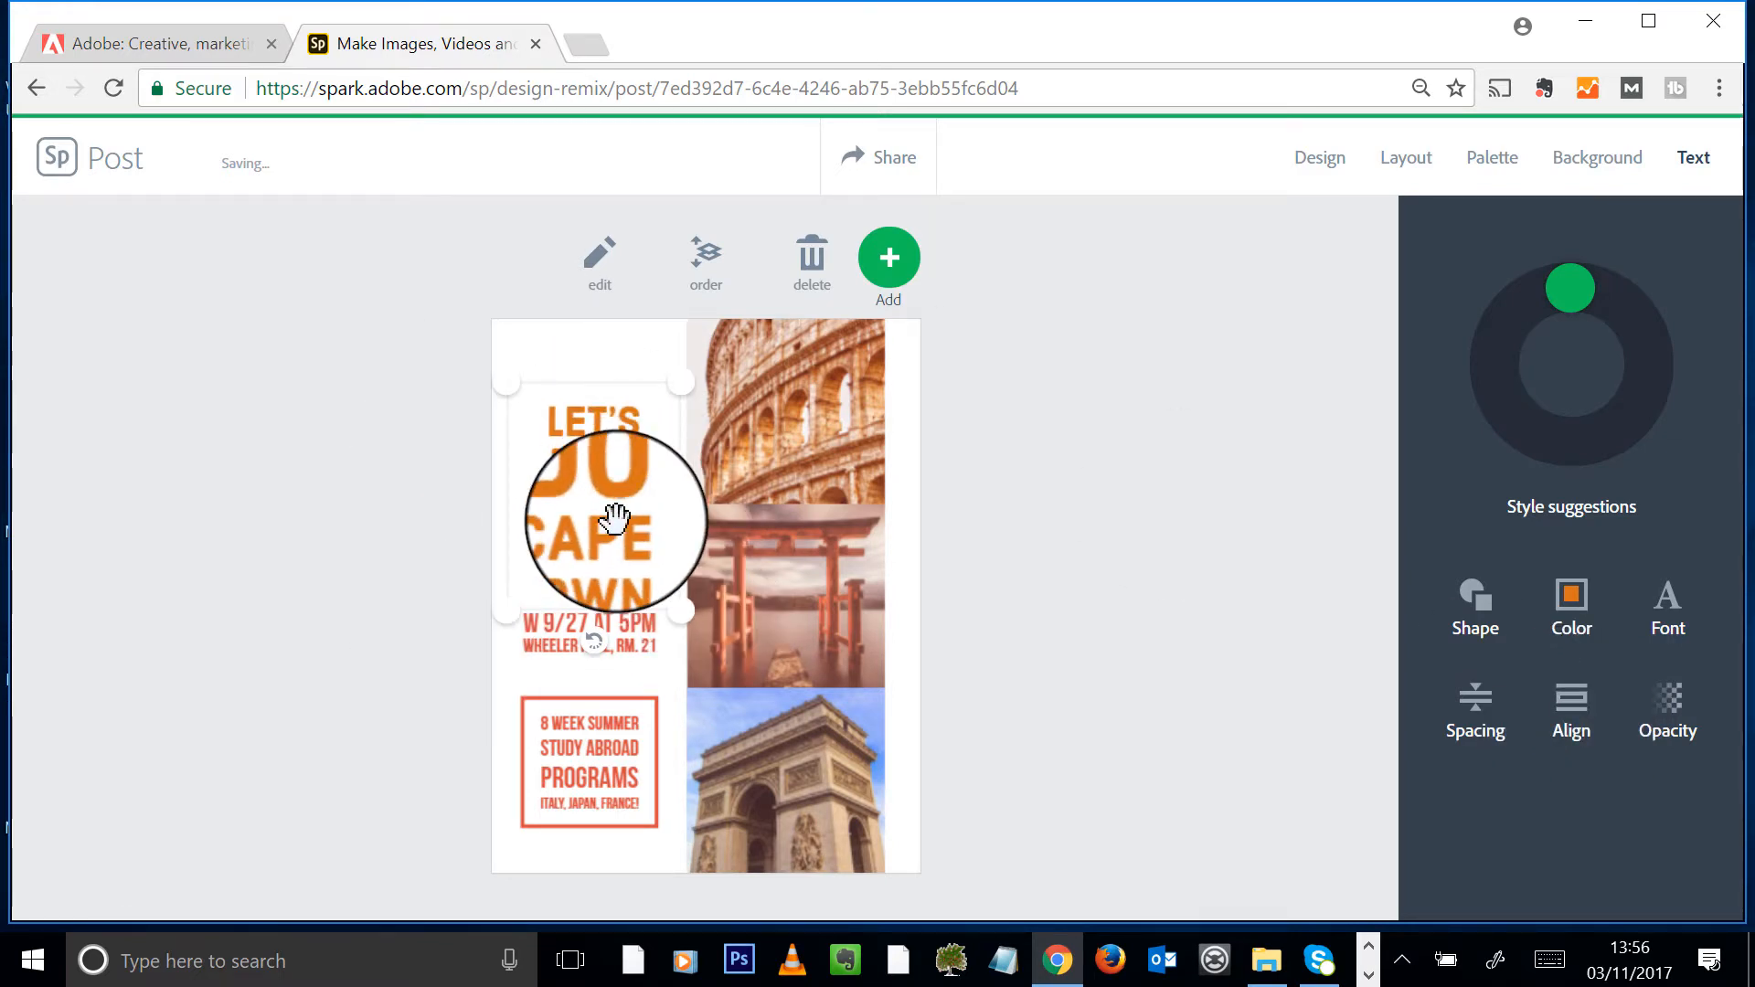
{"action": "left_click", "coordinate": [1669, 708]}
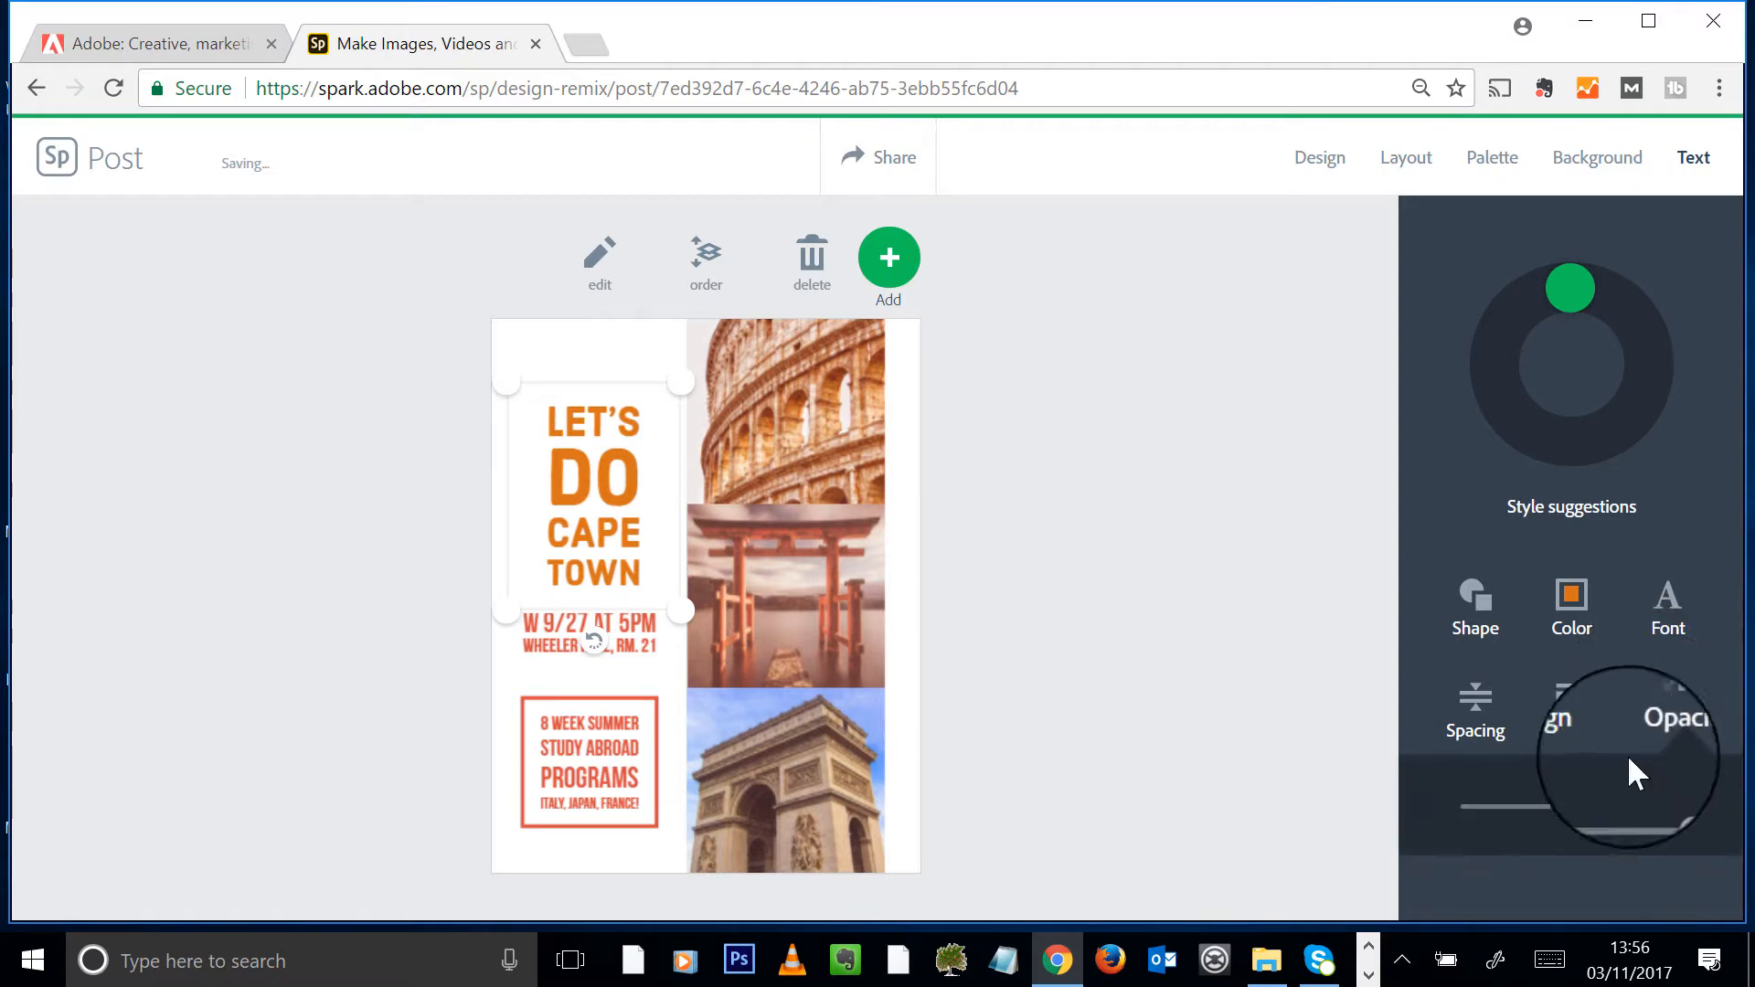
{"action": "mouse_move", "coordinate": [1666, 818]}
{"action": "left_mouse_down"}
{"action": "mouse_move", "coordinate": [1554, 824]}
{"action": "mouse_move", "coordinate": [1681, 821]}
{"action": "left_mouse_up"}
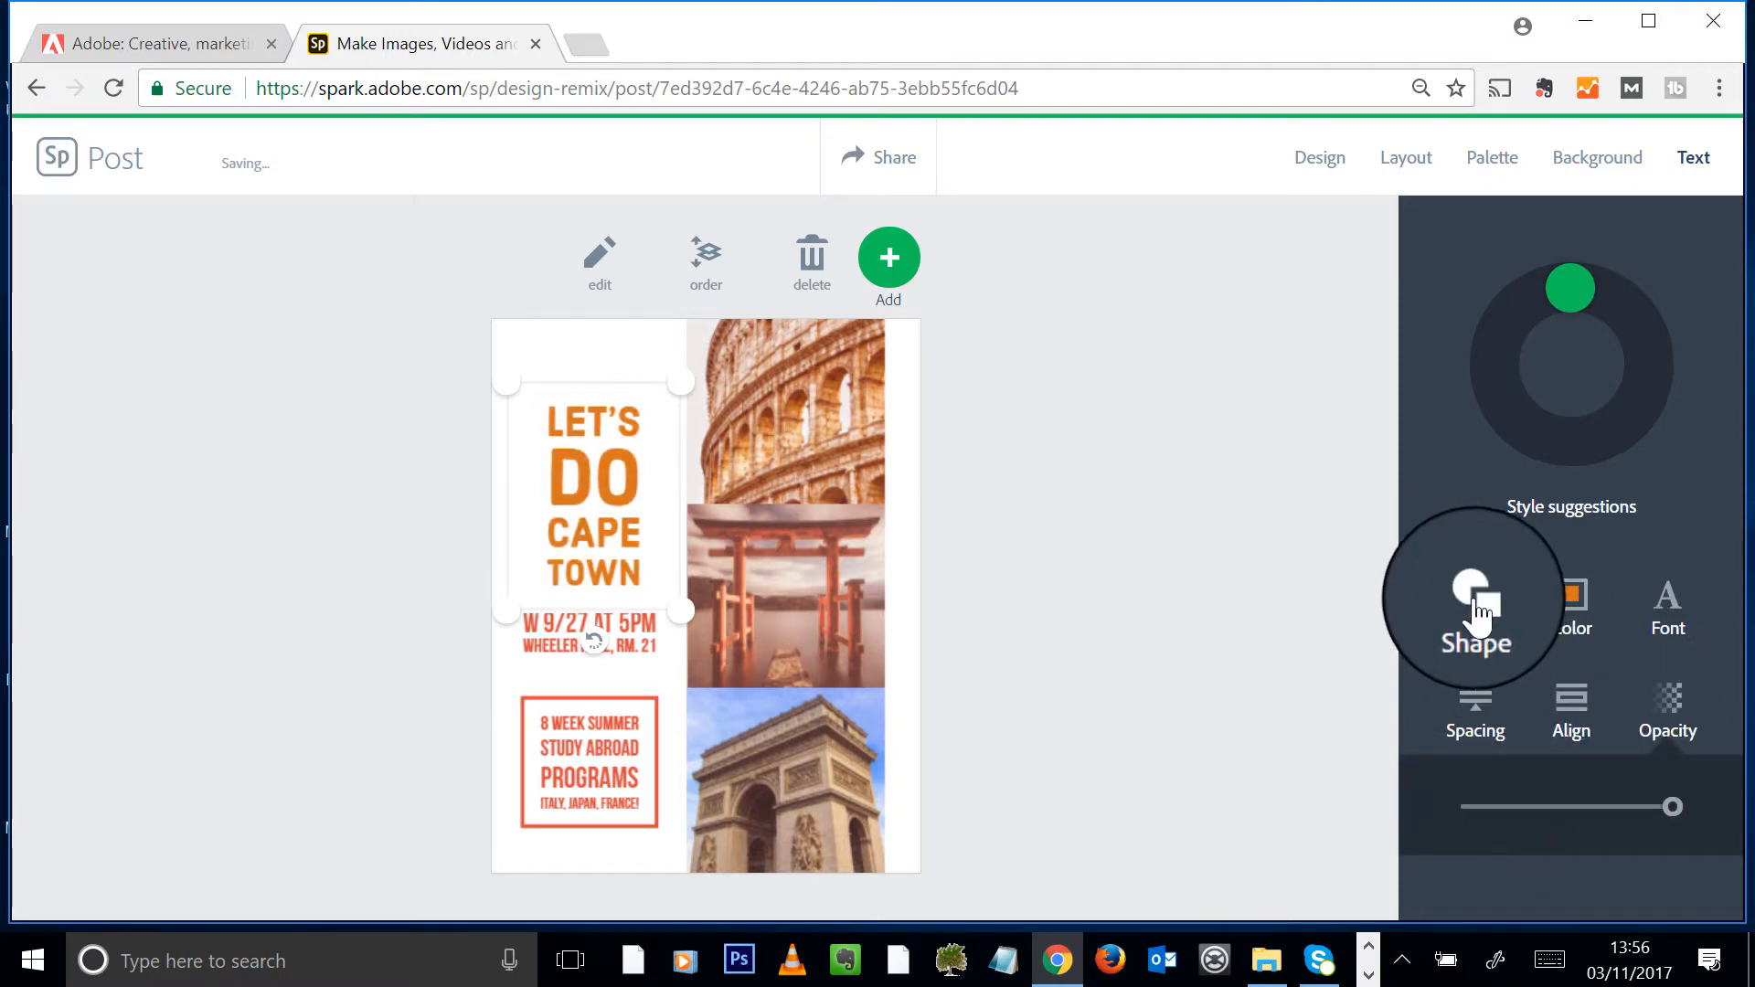
{"action": "left_click", "coordinate": [1304, 506]}
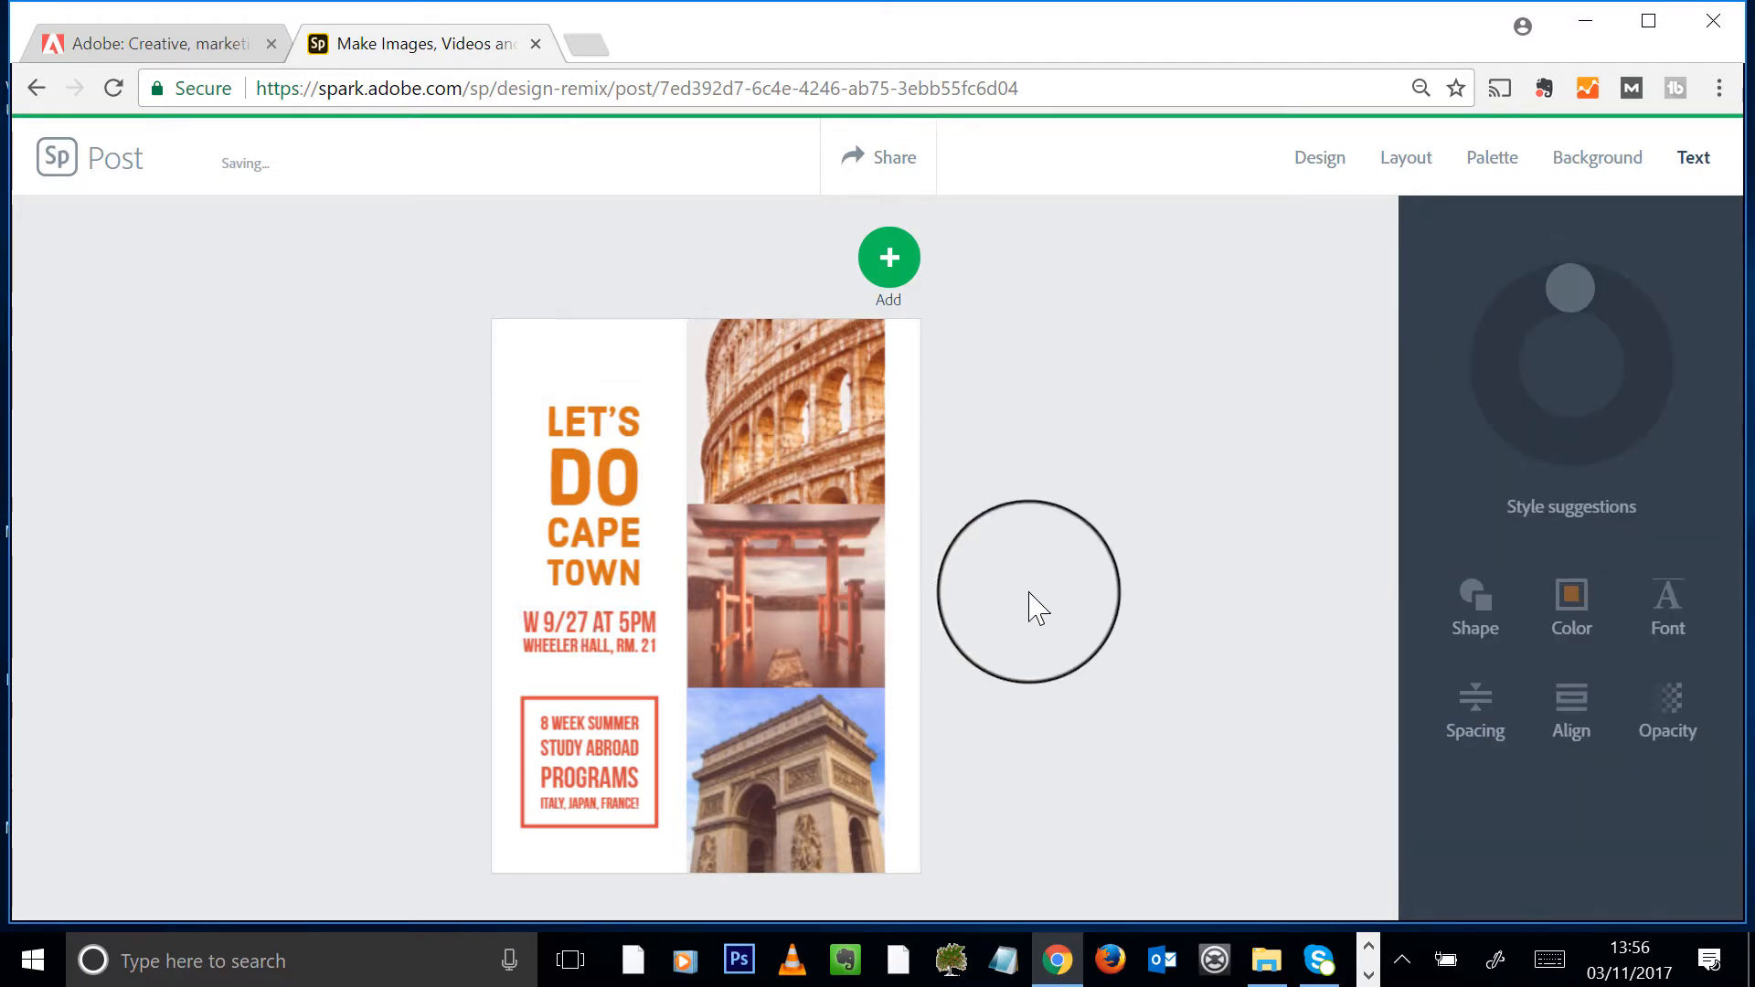
- Replace the 'W 9/27 at 5pm' date and venue text with 'Summer Holidays 2018'
{"action": "left_click", "coordinate": [589, 631]}
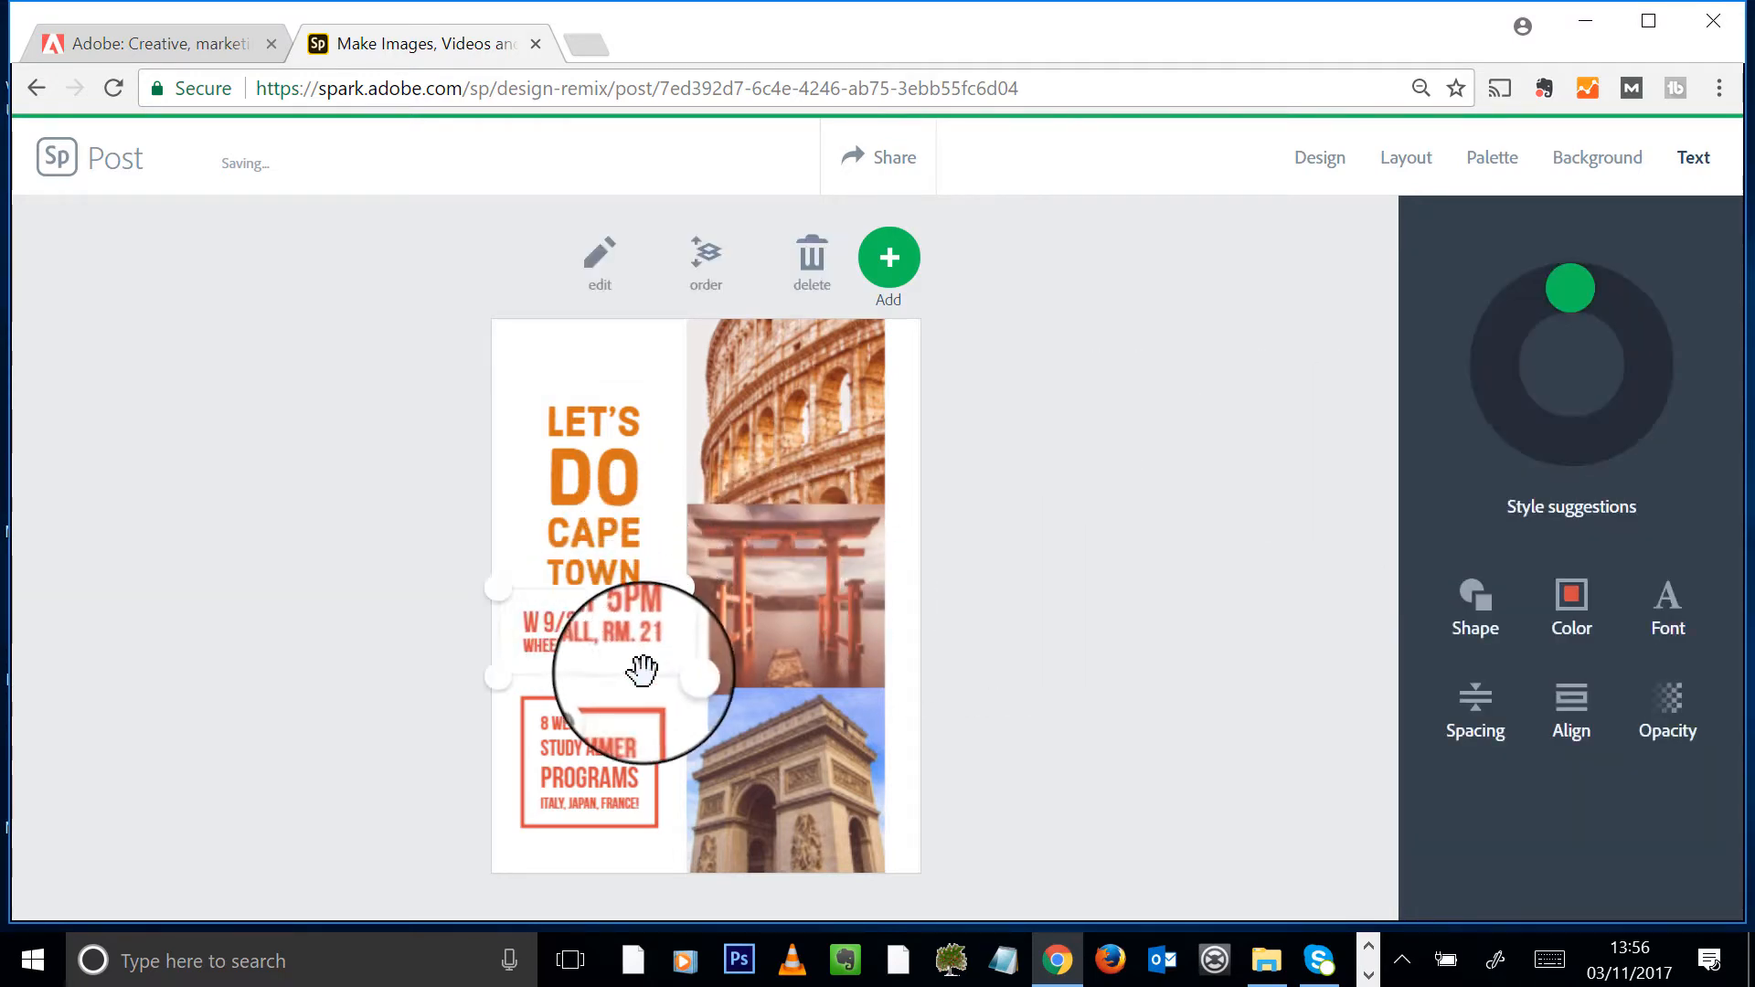
{"action": "left_click", "coordinate": [611, 742]}
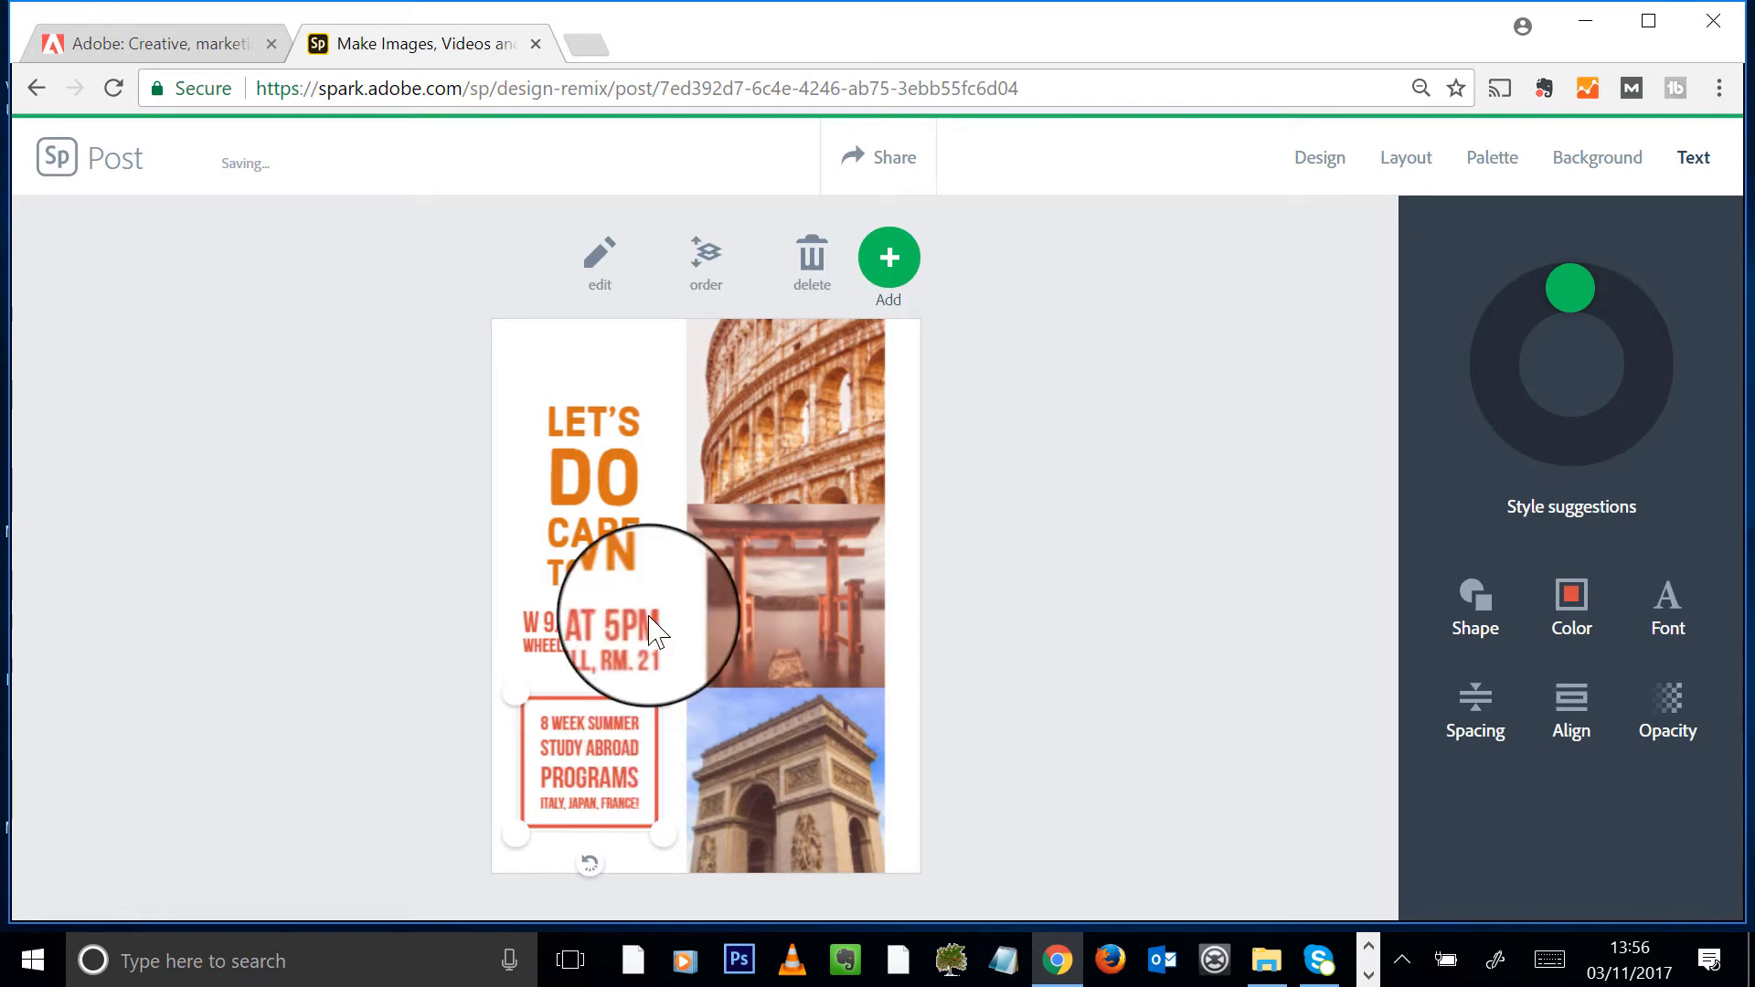
{"action": "left_click", "coordinate": [618, 644]}
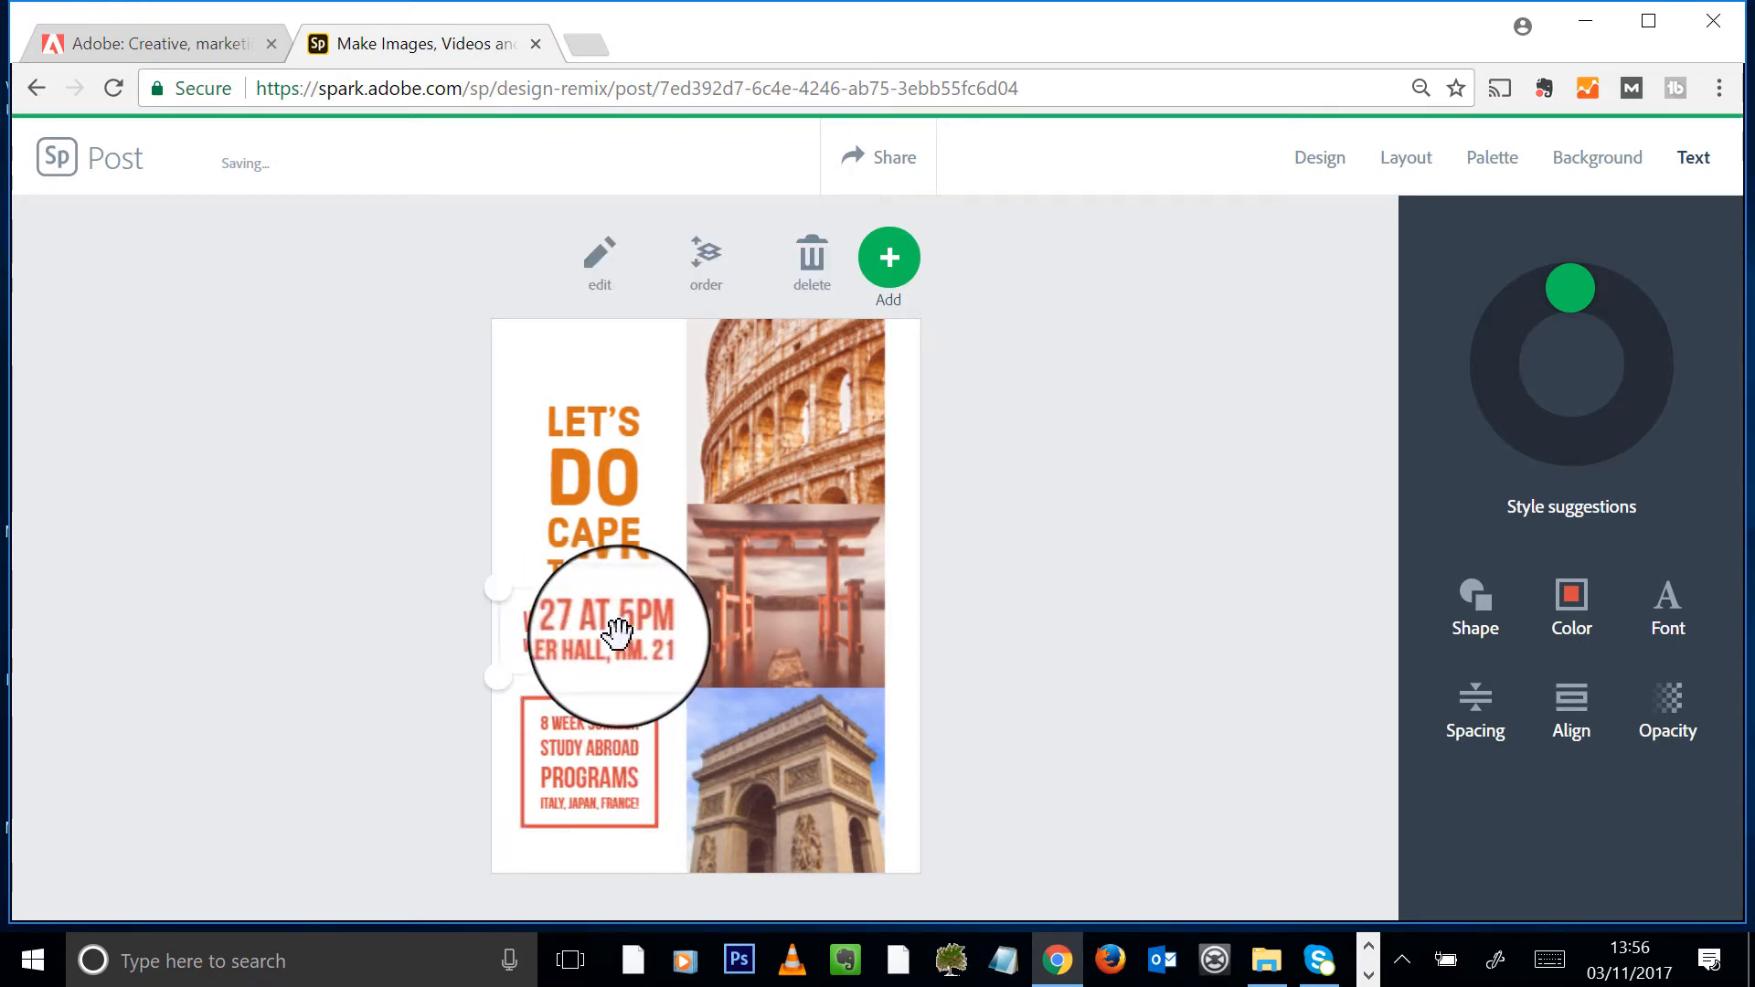
{"action": "left_click", "coordinate": [623, 649]}
{"action": "double_click", "coordinate": [547, 640]}
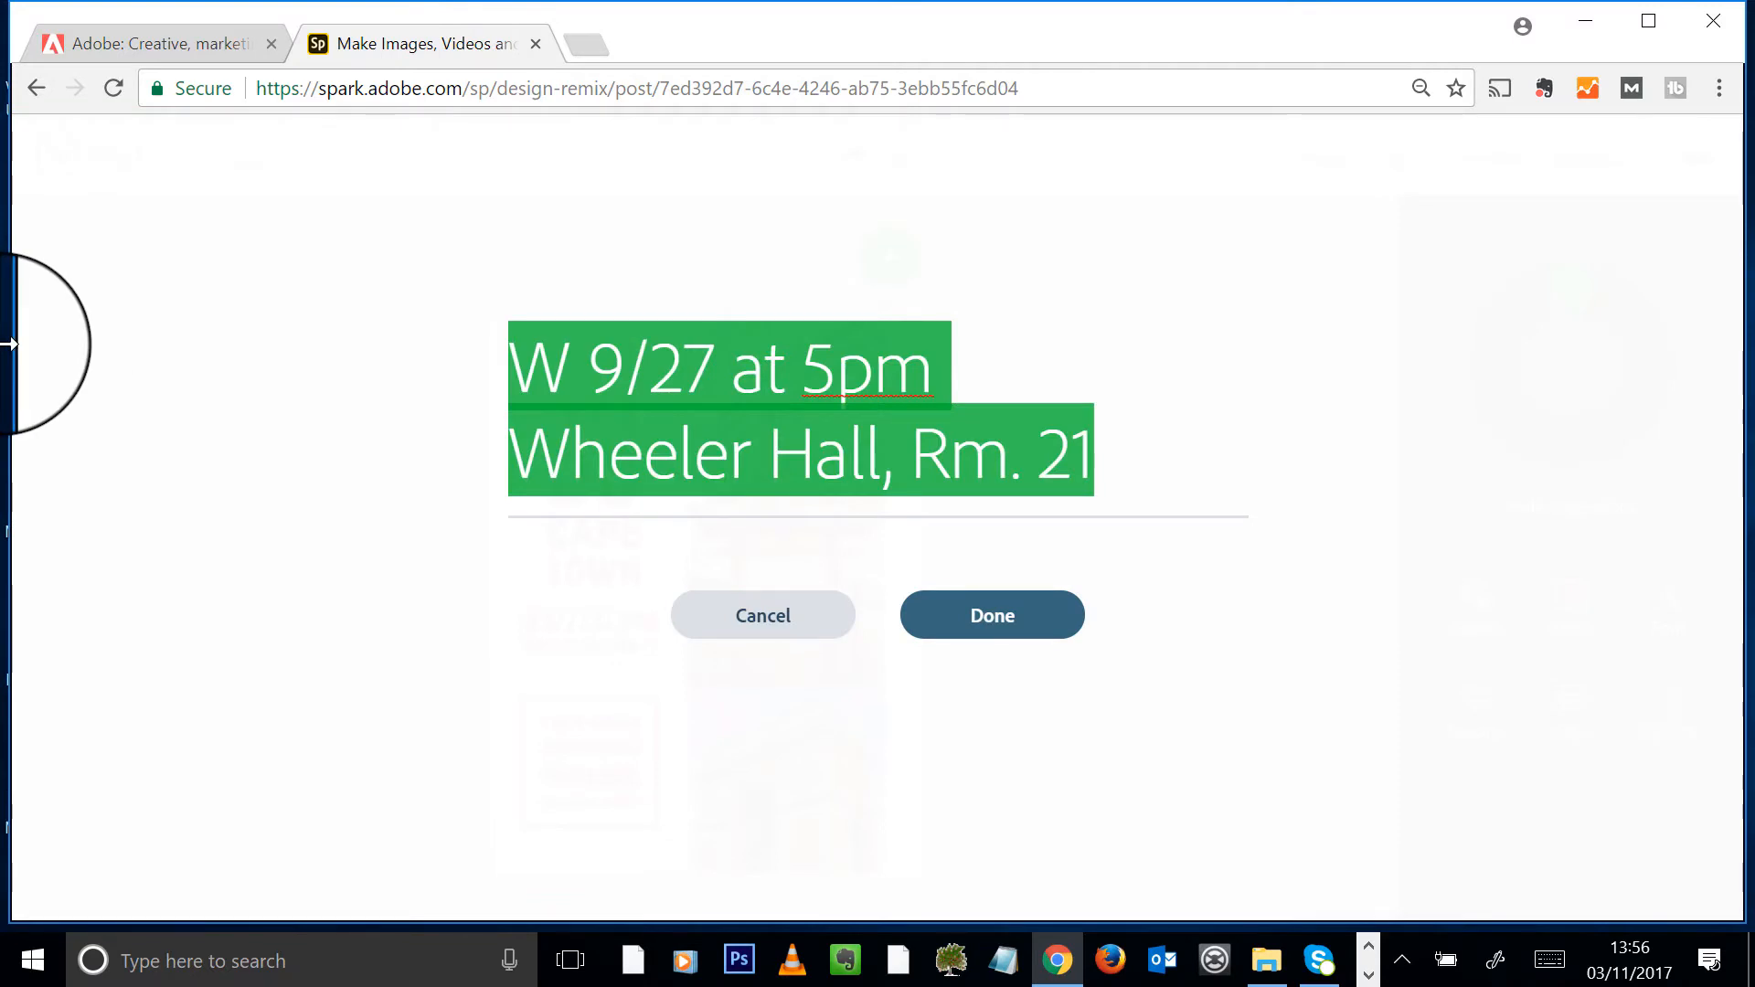
{"action": "type", "text": "Summer Holidays 2018"}
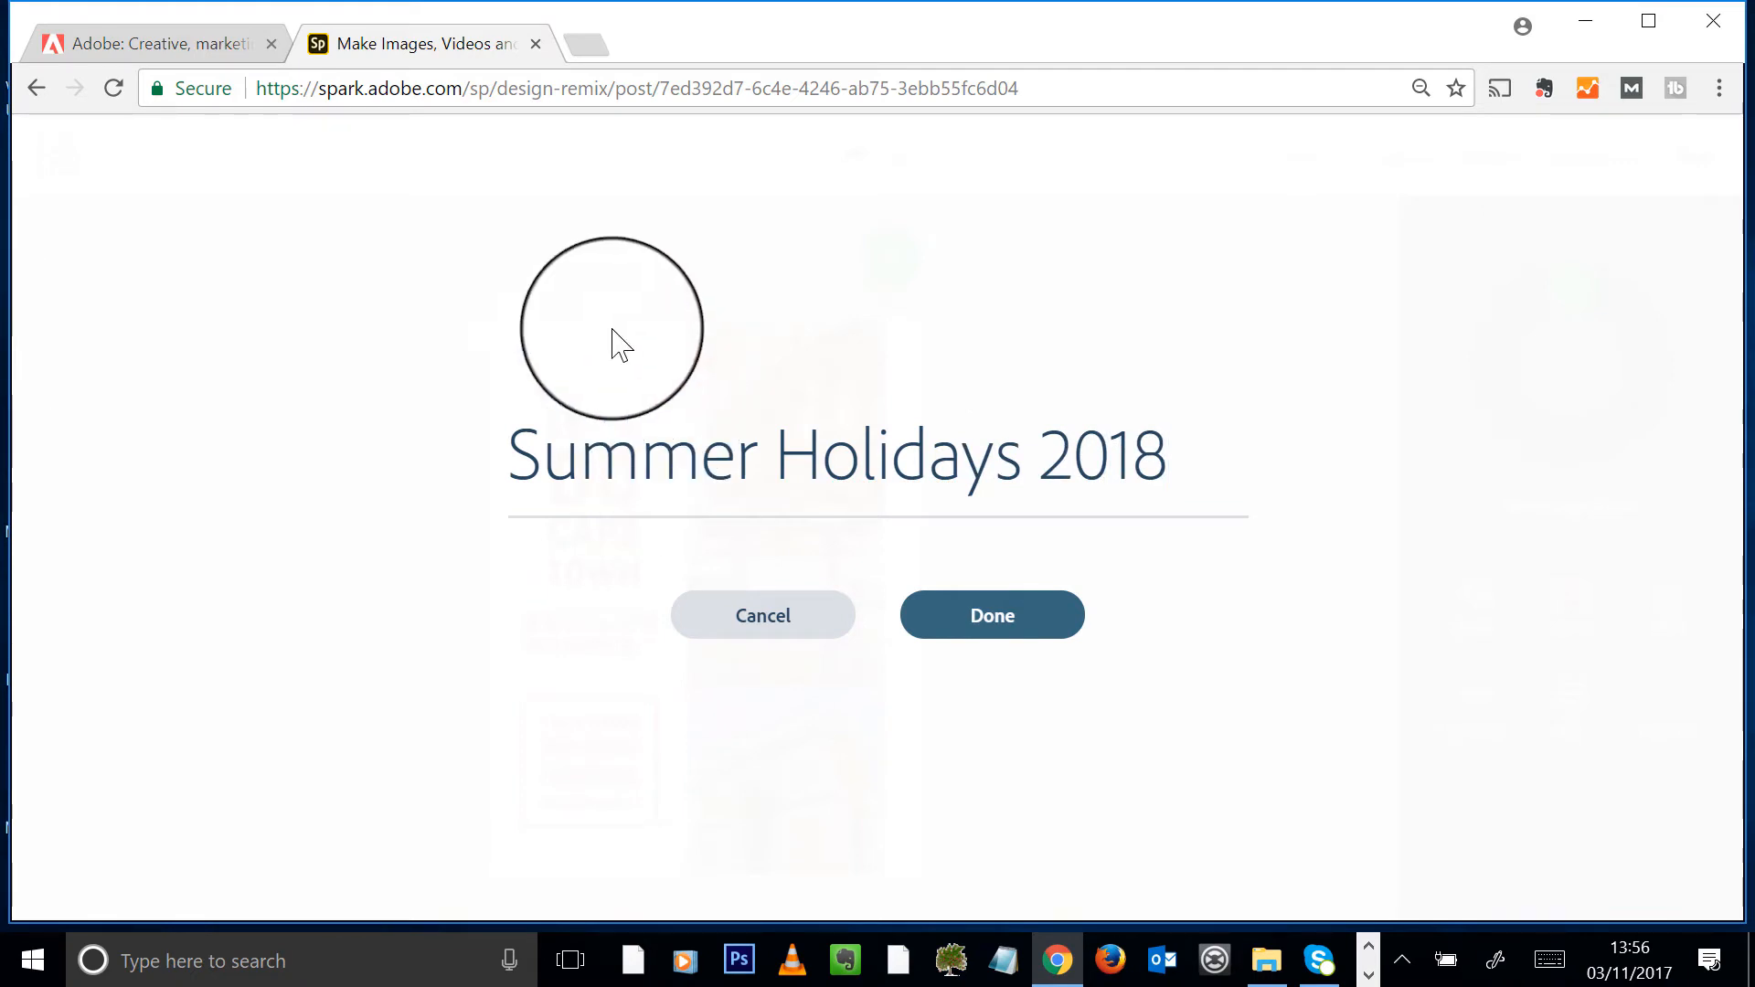
{"action": "left_click", "coordinate": [979, 622]}
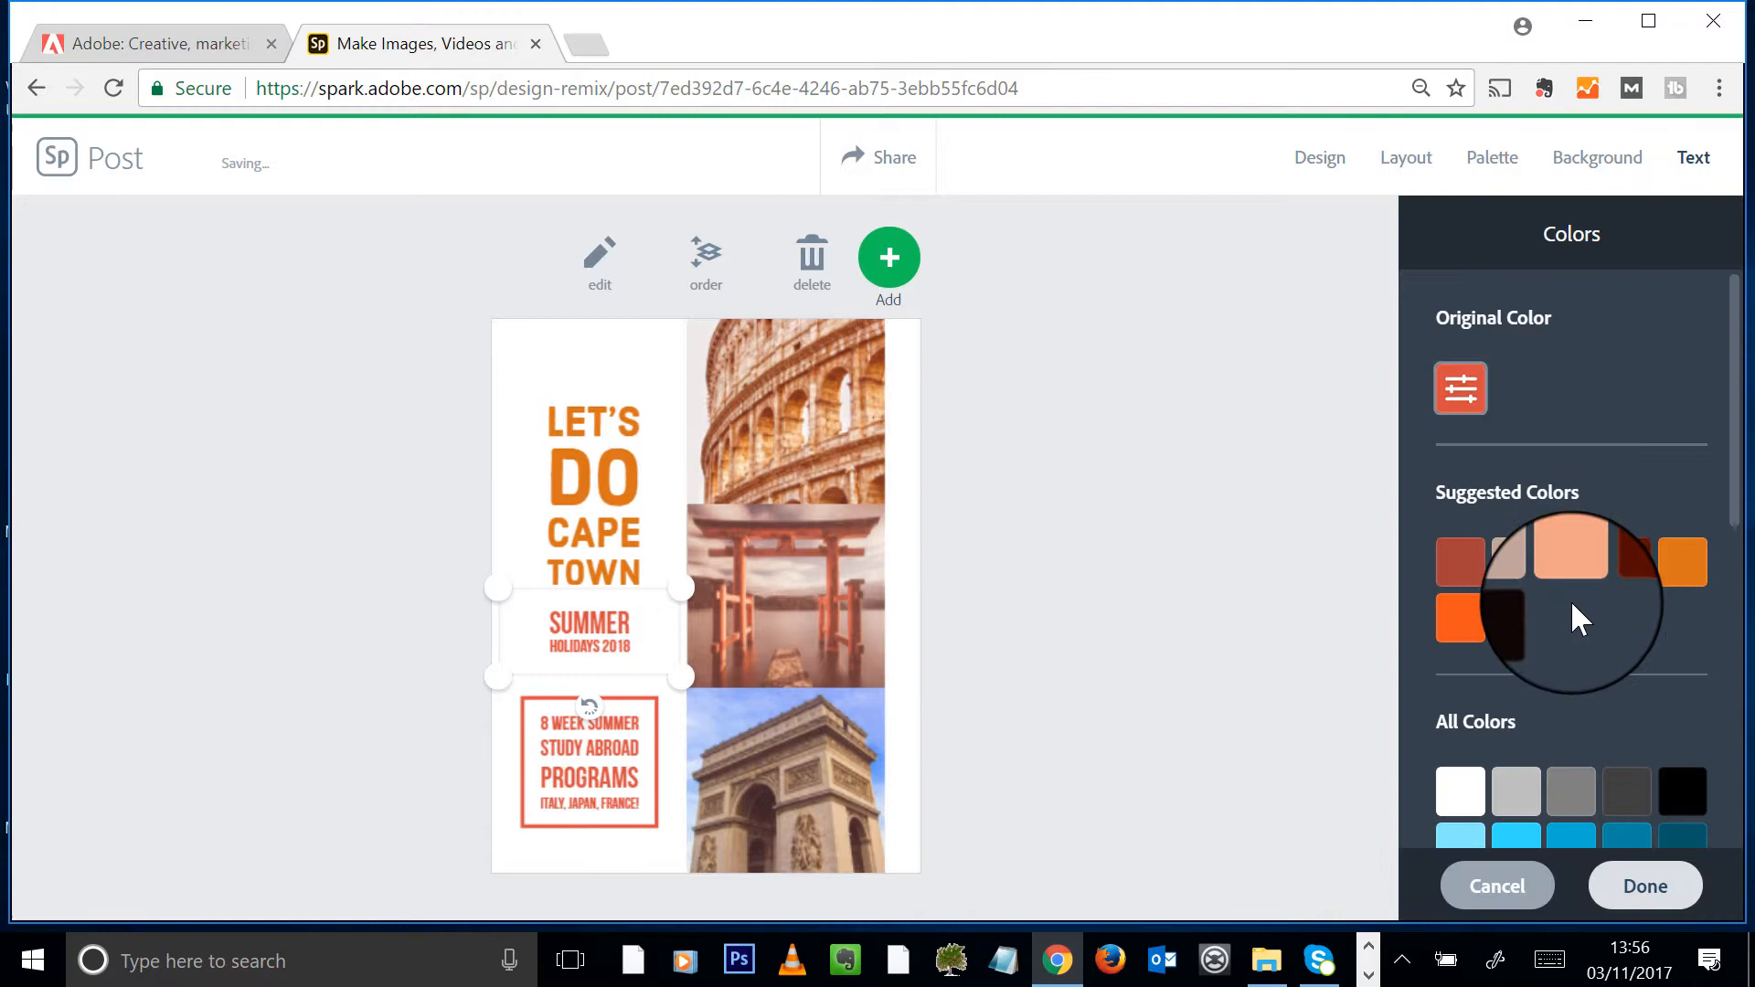
- Colour the SUMMER HOLIDAYS 2018 text blue
{"action": "left_click", "coordinate": [1564, 839]}
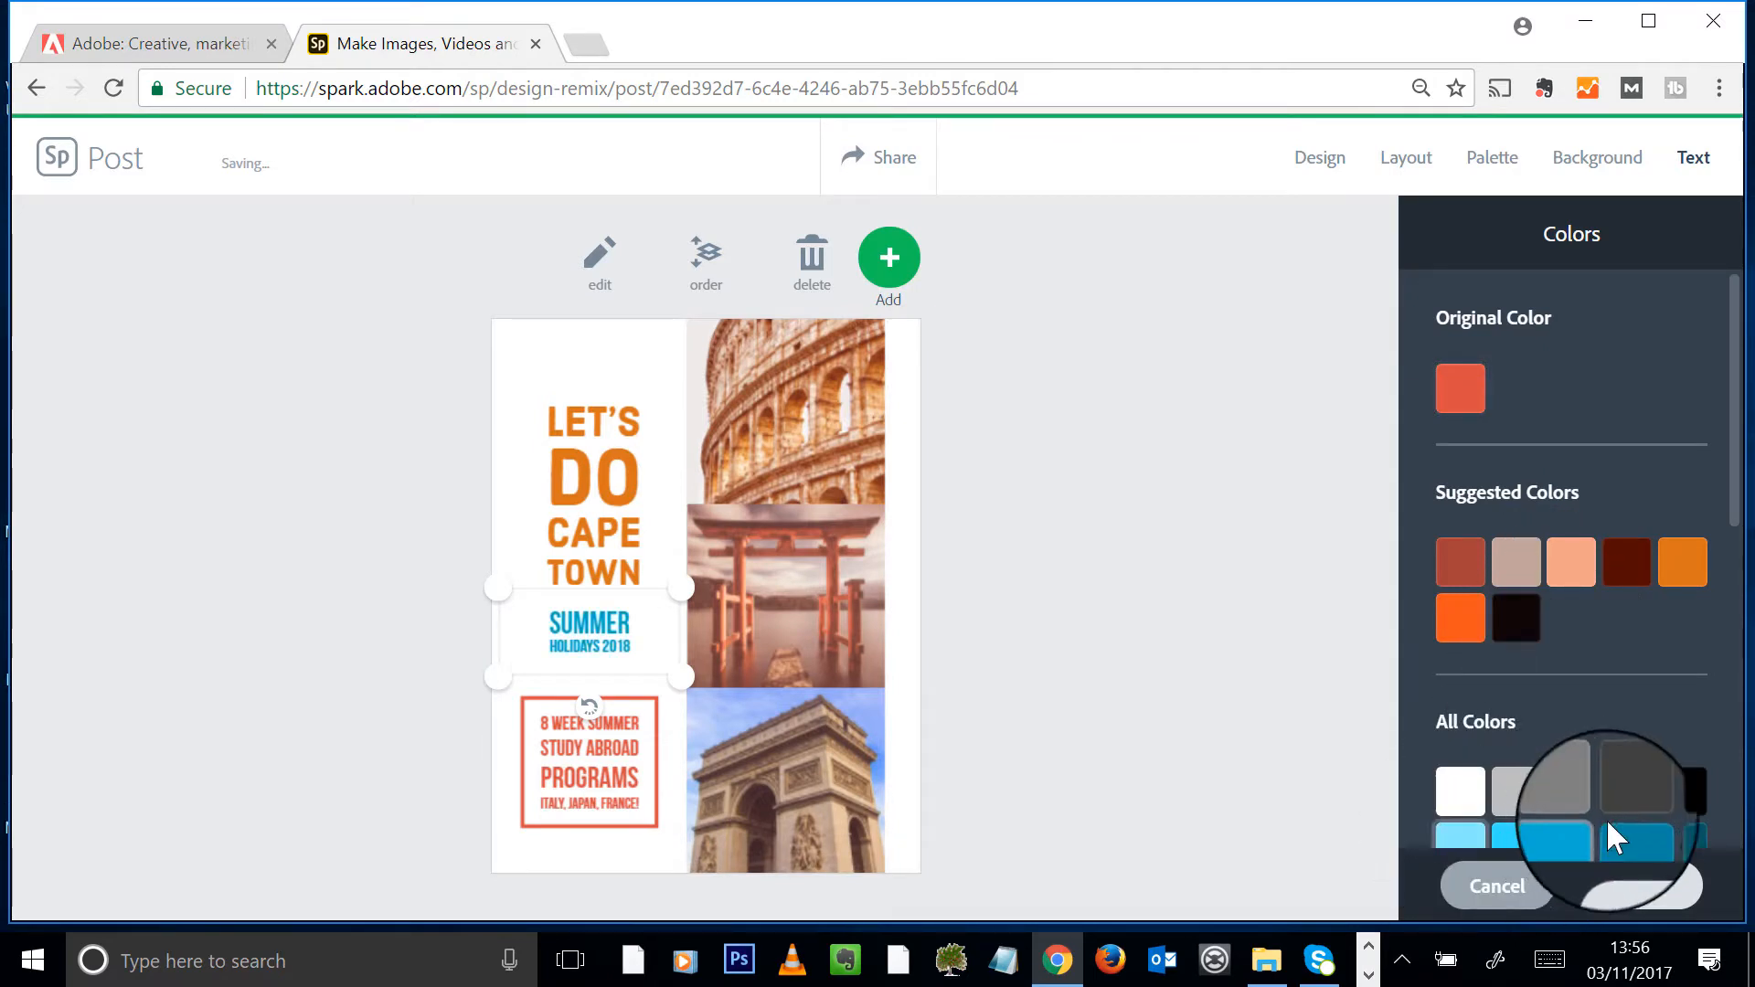
{"action": "scroll", "coordinate": [1661, 717], "scroll_direction": "down", "scroll_amount": 10}
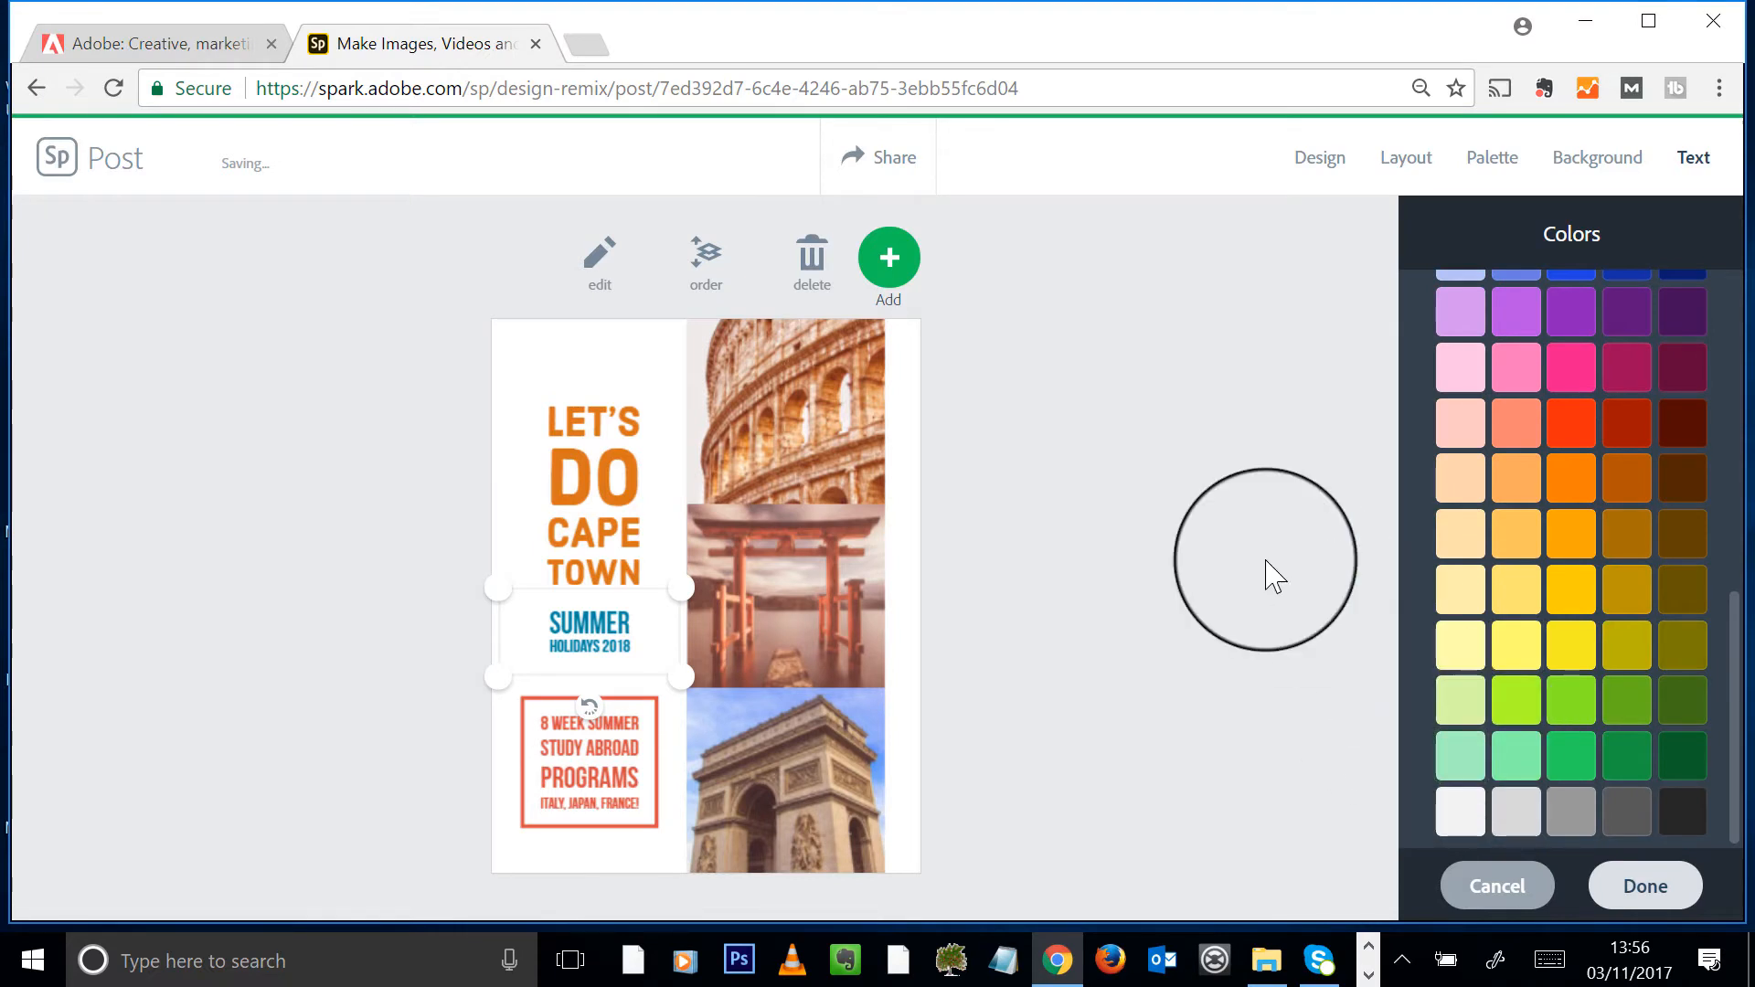
{"action": "left_click", "coordinate": [607, 727]}
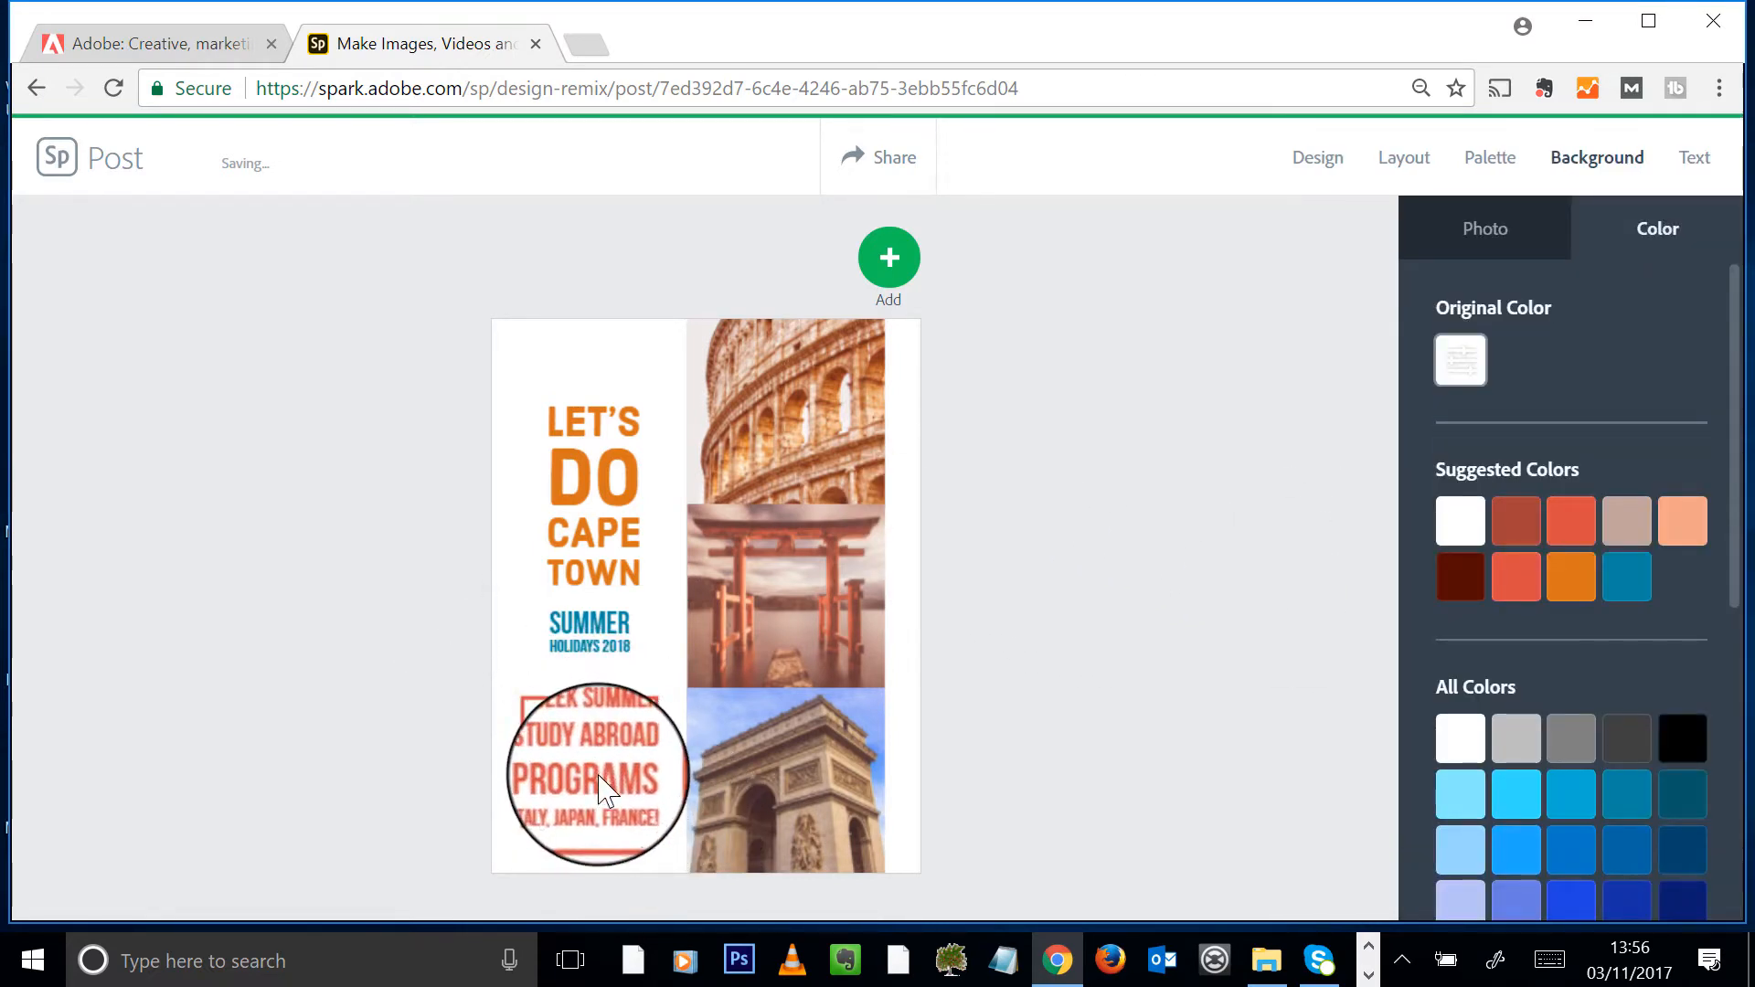
- Overwrite the '8 WEEK SUMMER' box with 'Let's all go to Cape Town for the best holiday ever!'
{"action": "left_click", "coordinate": [621, 788]}
{"action": "left_click_drag", "start_coordinate": [1097, 458], "coordinate": [10, 228]}
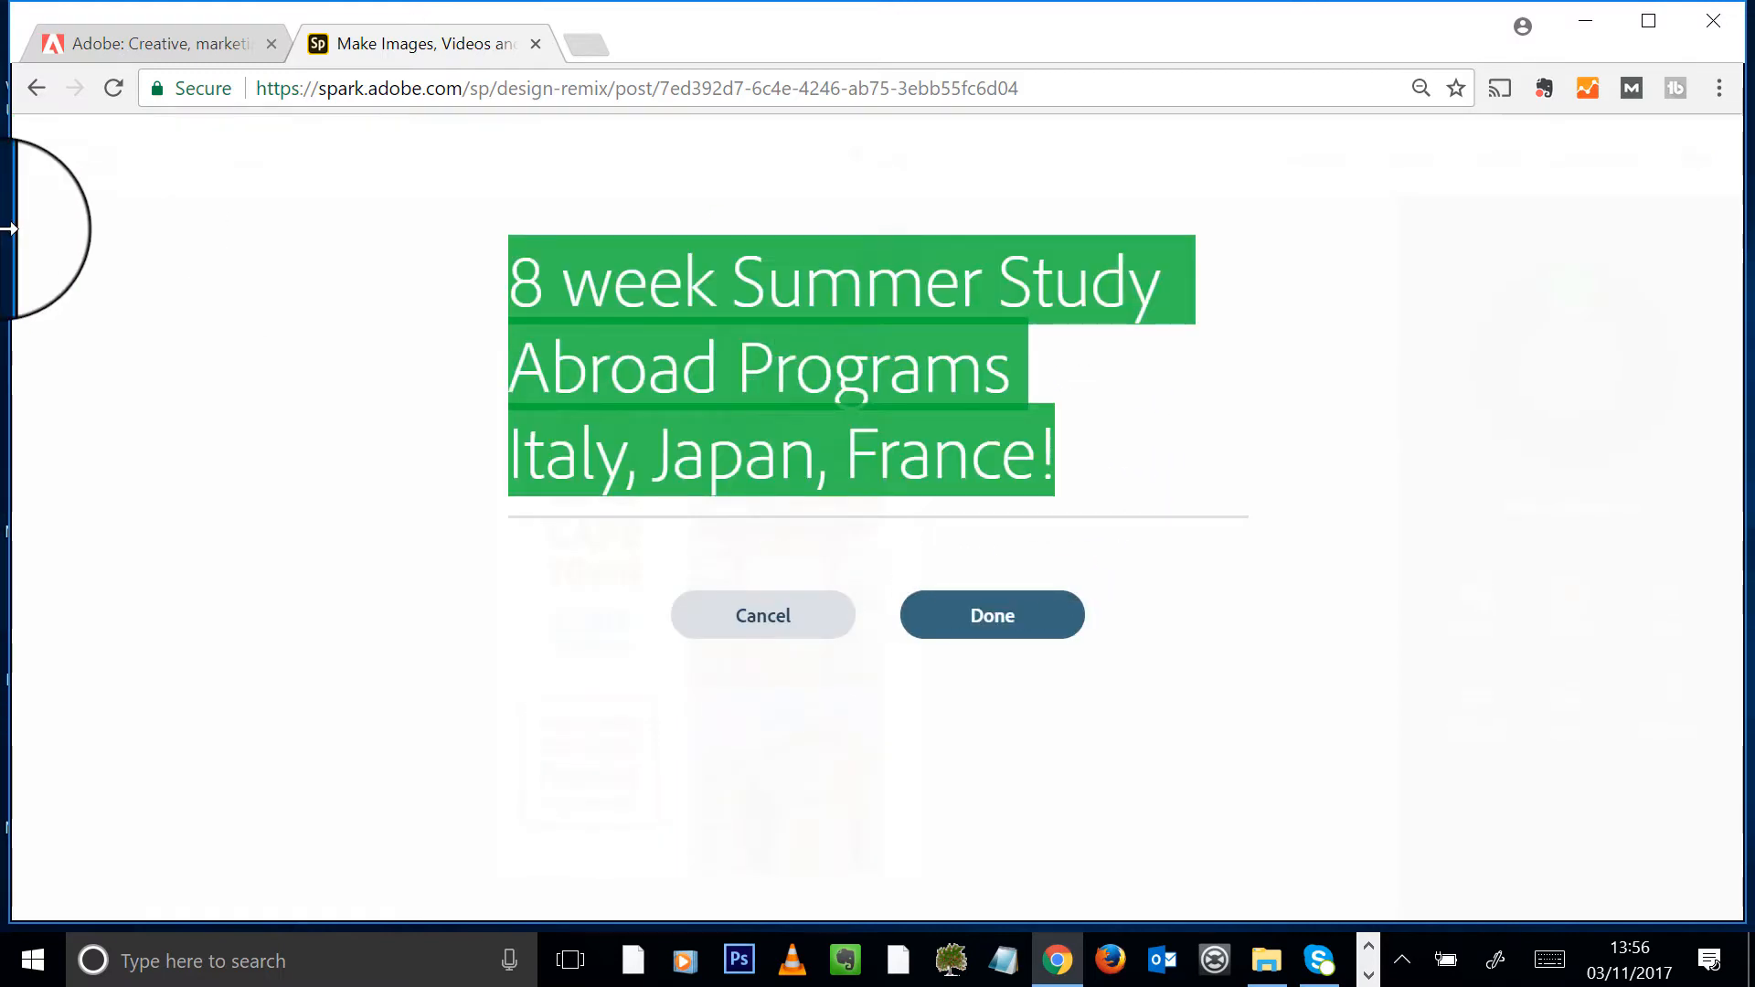
{"action": "type", "text": "Let's all go to Cape Town"}
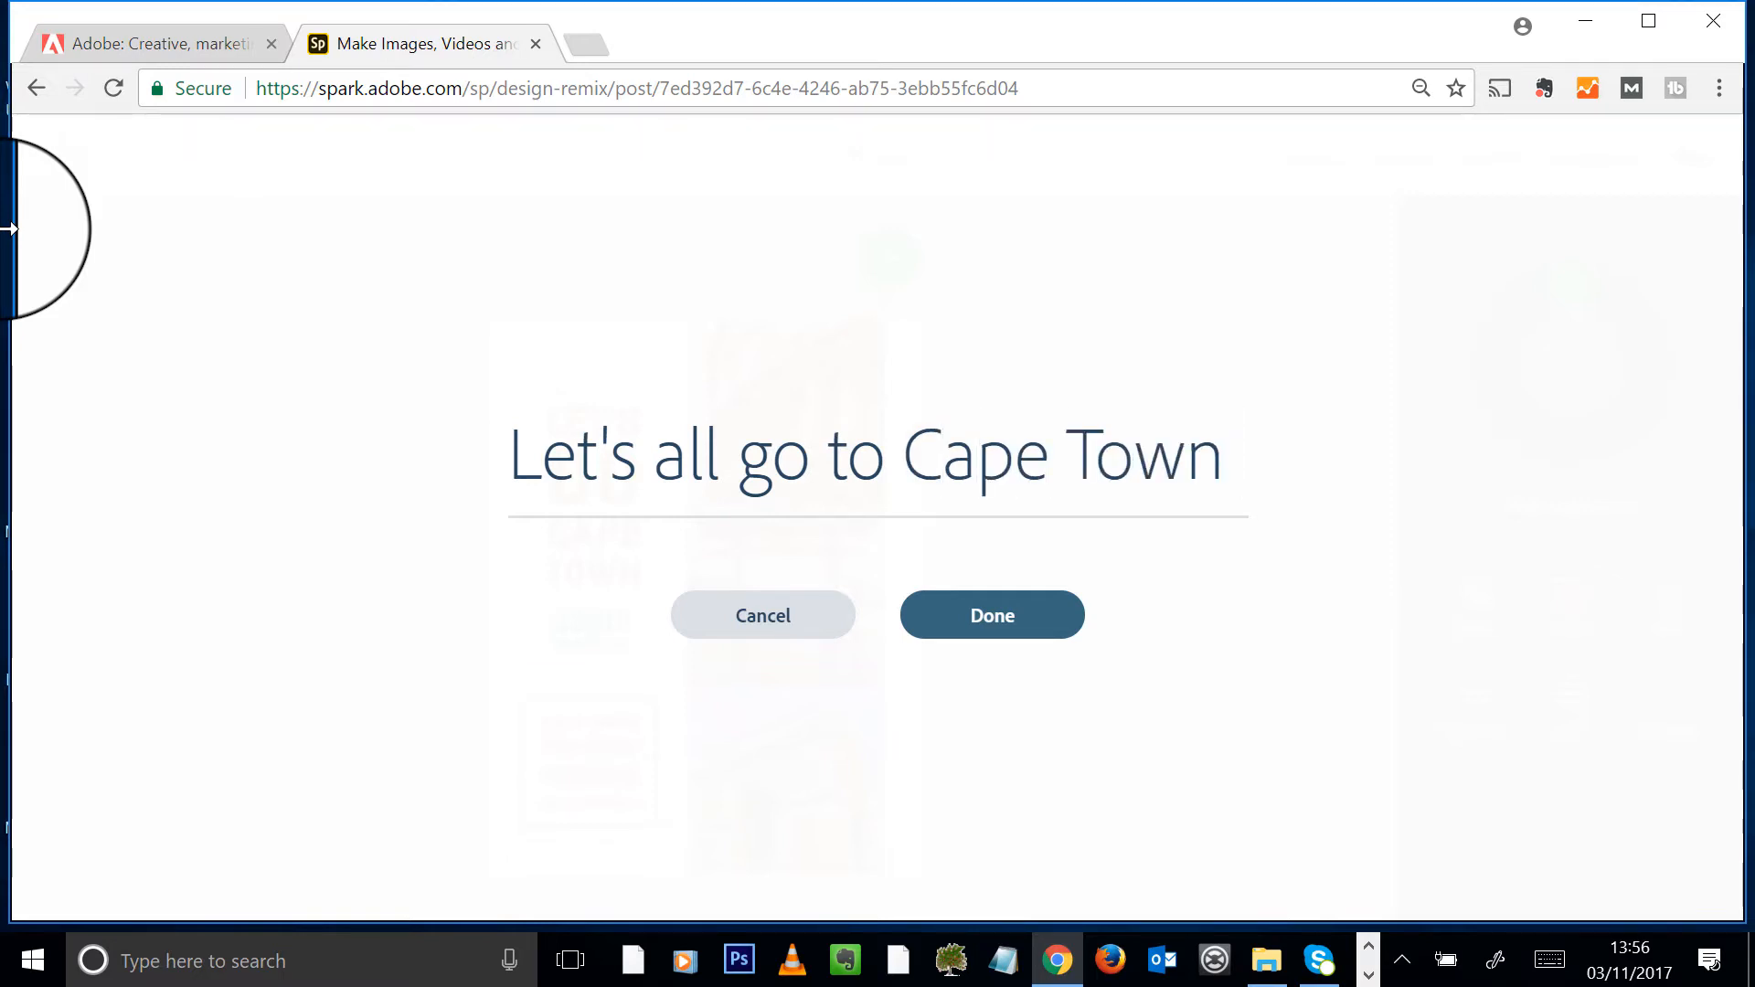
{"action": "type", "text": "for the best holiday ever!"}
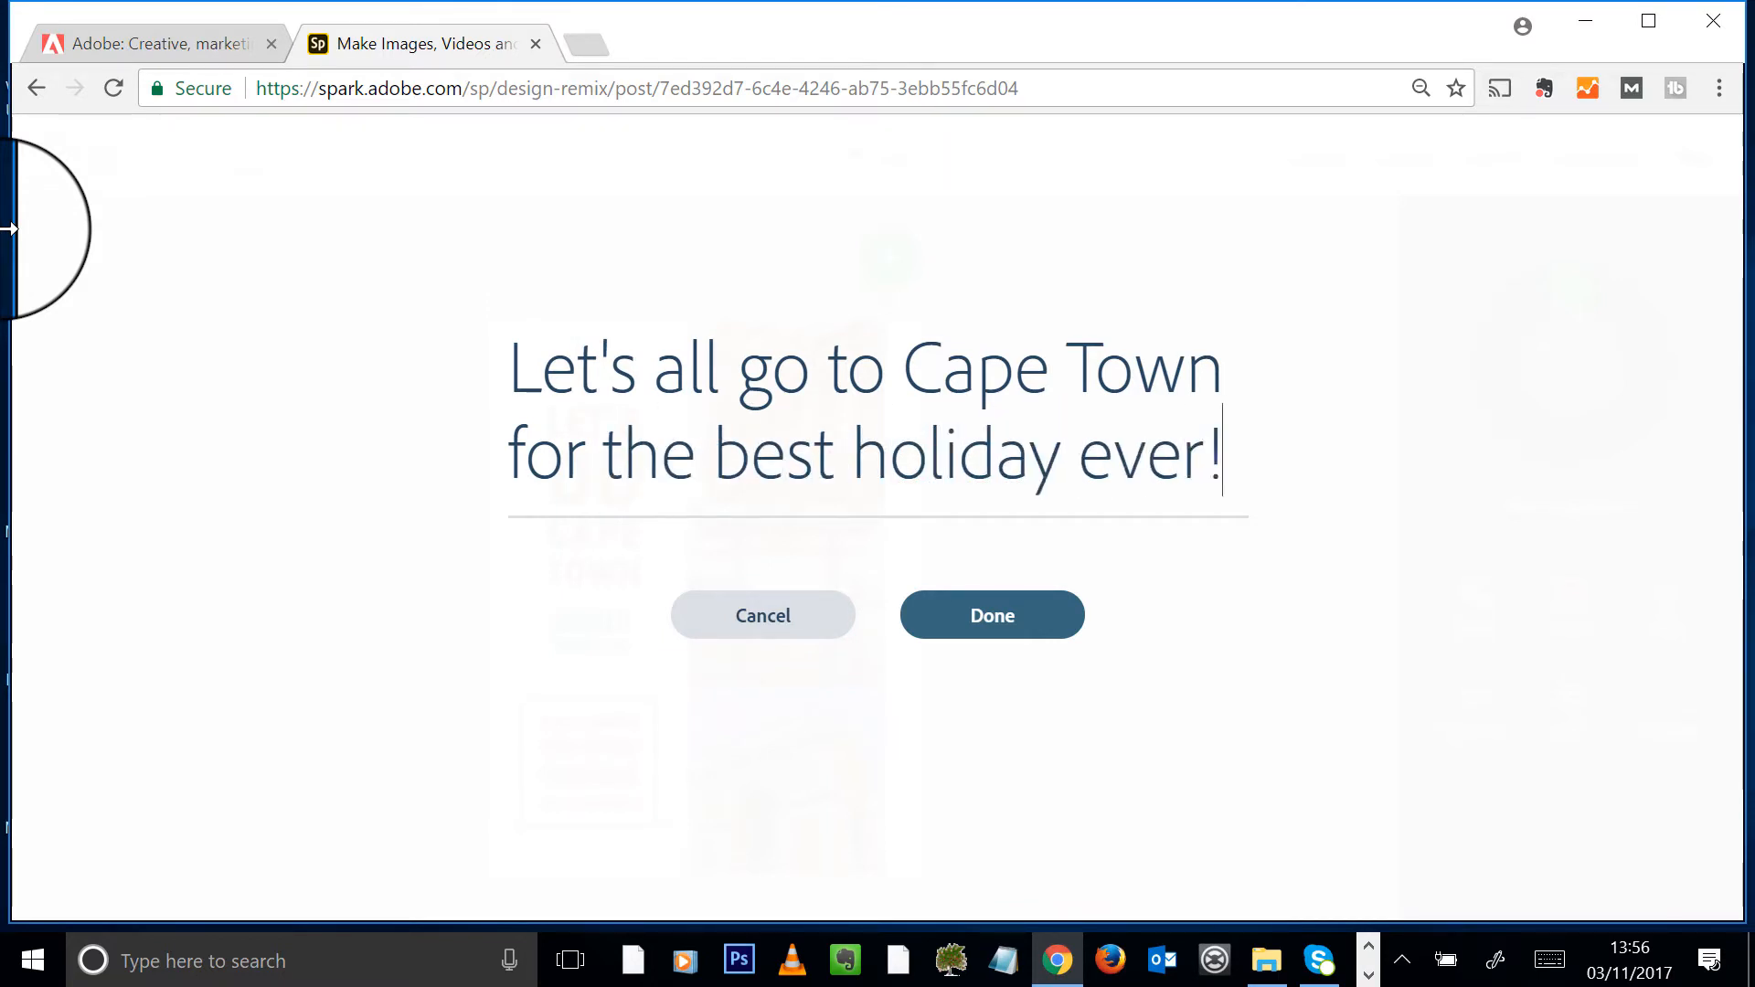
{"action": "left_click", "coordinate": [1077, 631]}
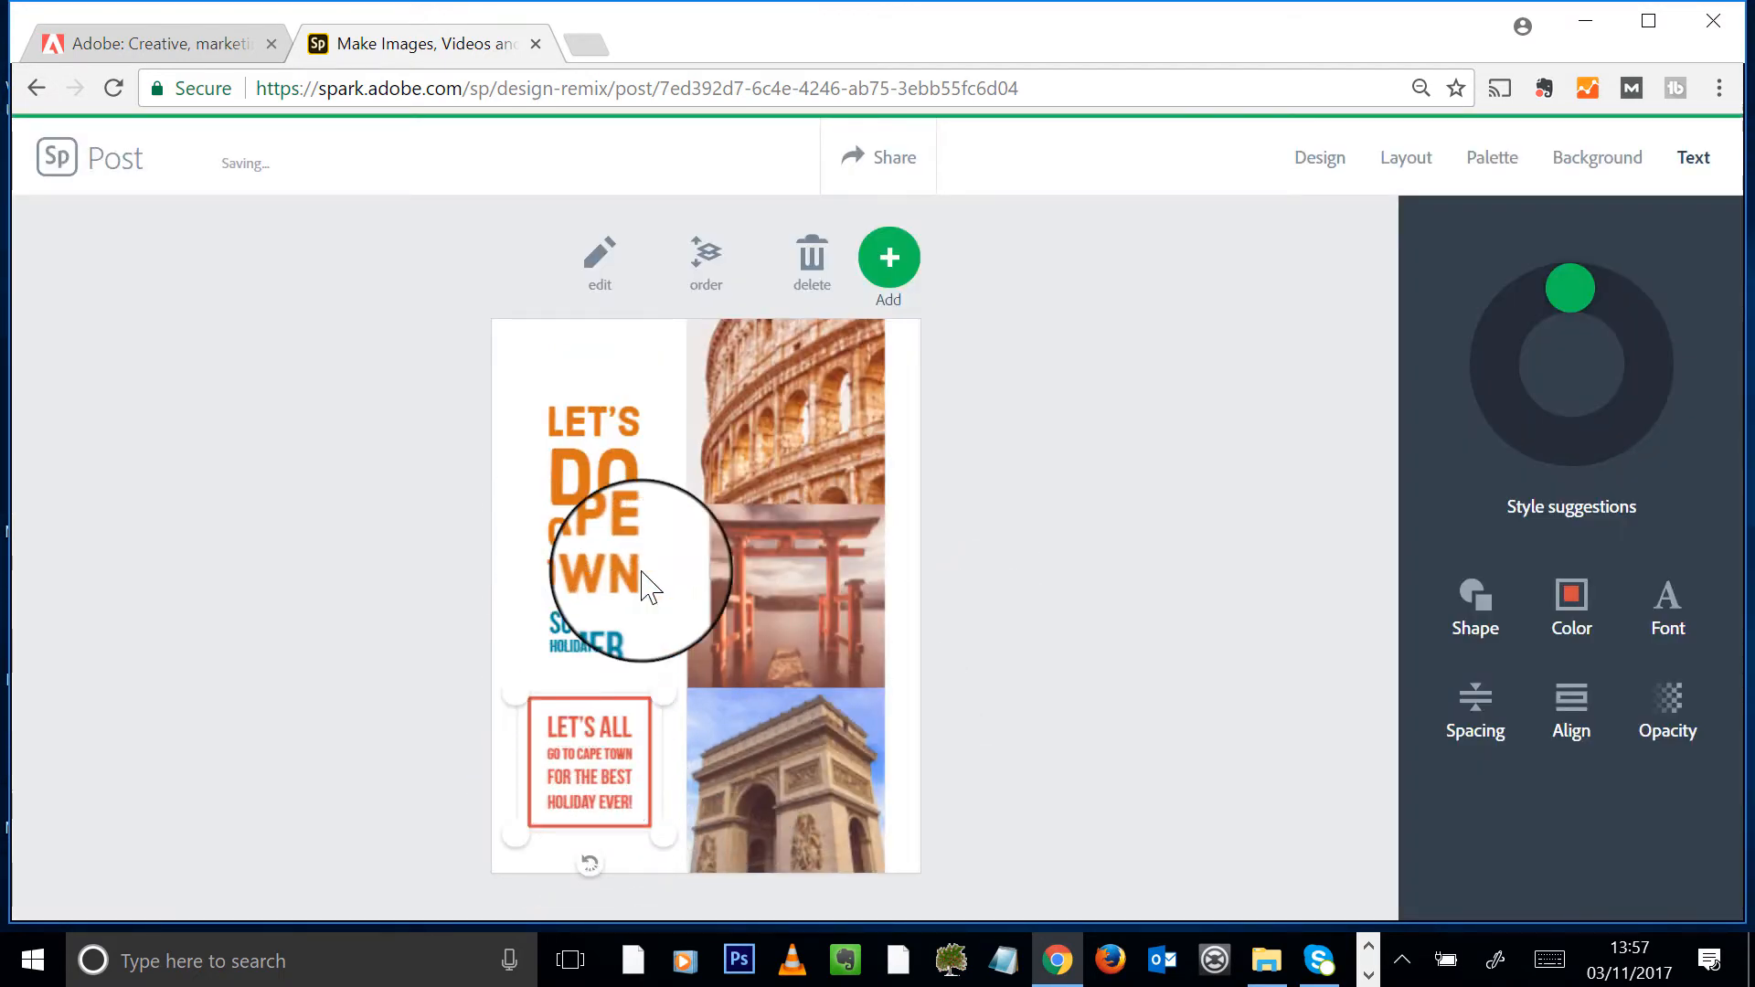
{"action": "left_click", "coordinate": [791, 356]}
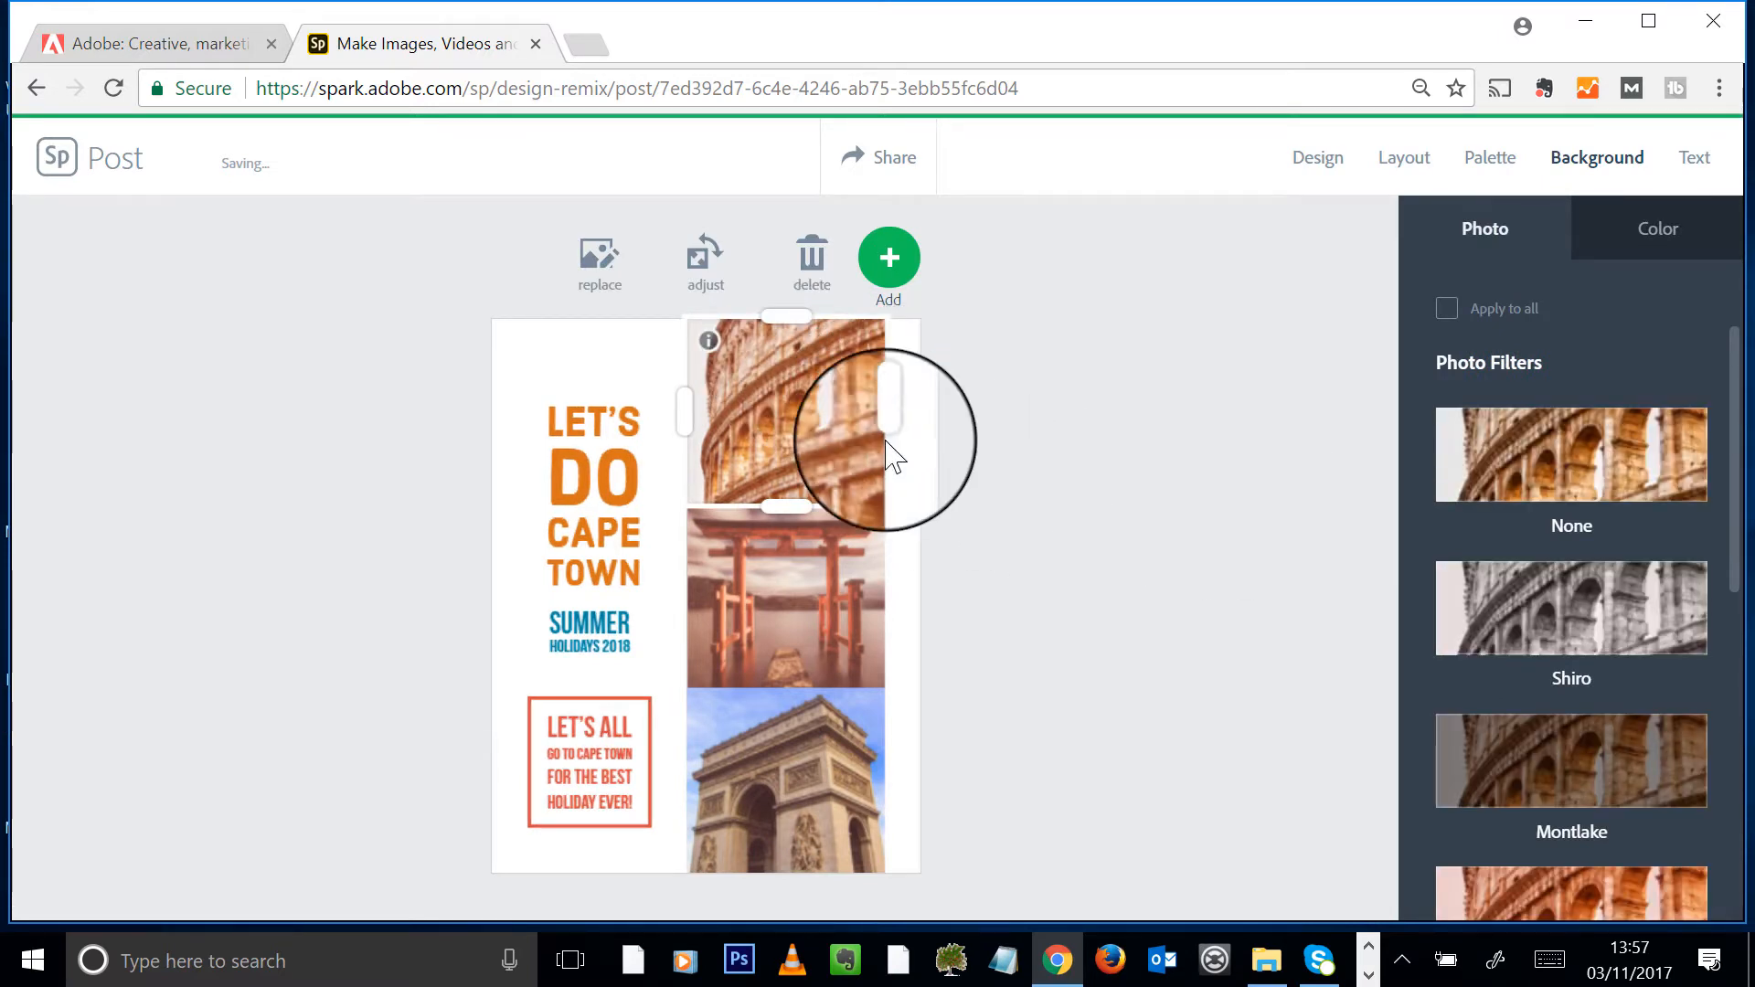
- Replace the Colosseum photo with Cape_Town_Clifton_Beach2 from the 1.6 Diving into your first creation folder
{"action": "left_click", "coordinate": [599, 271]}
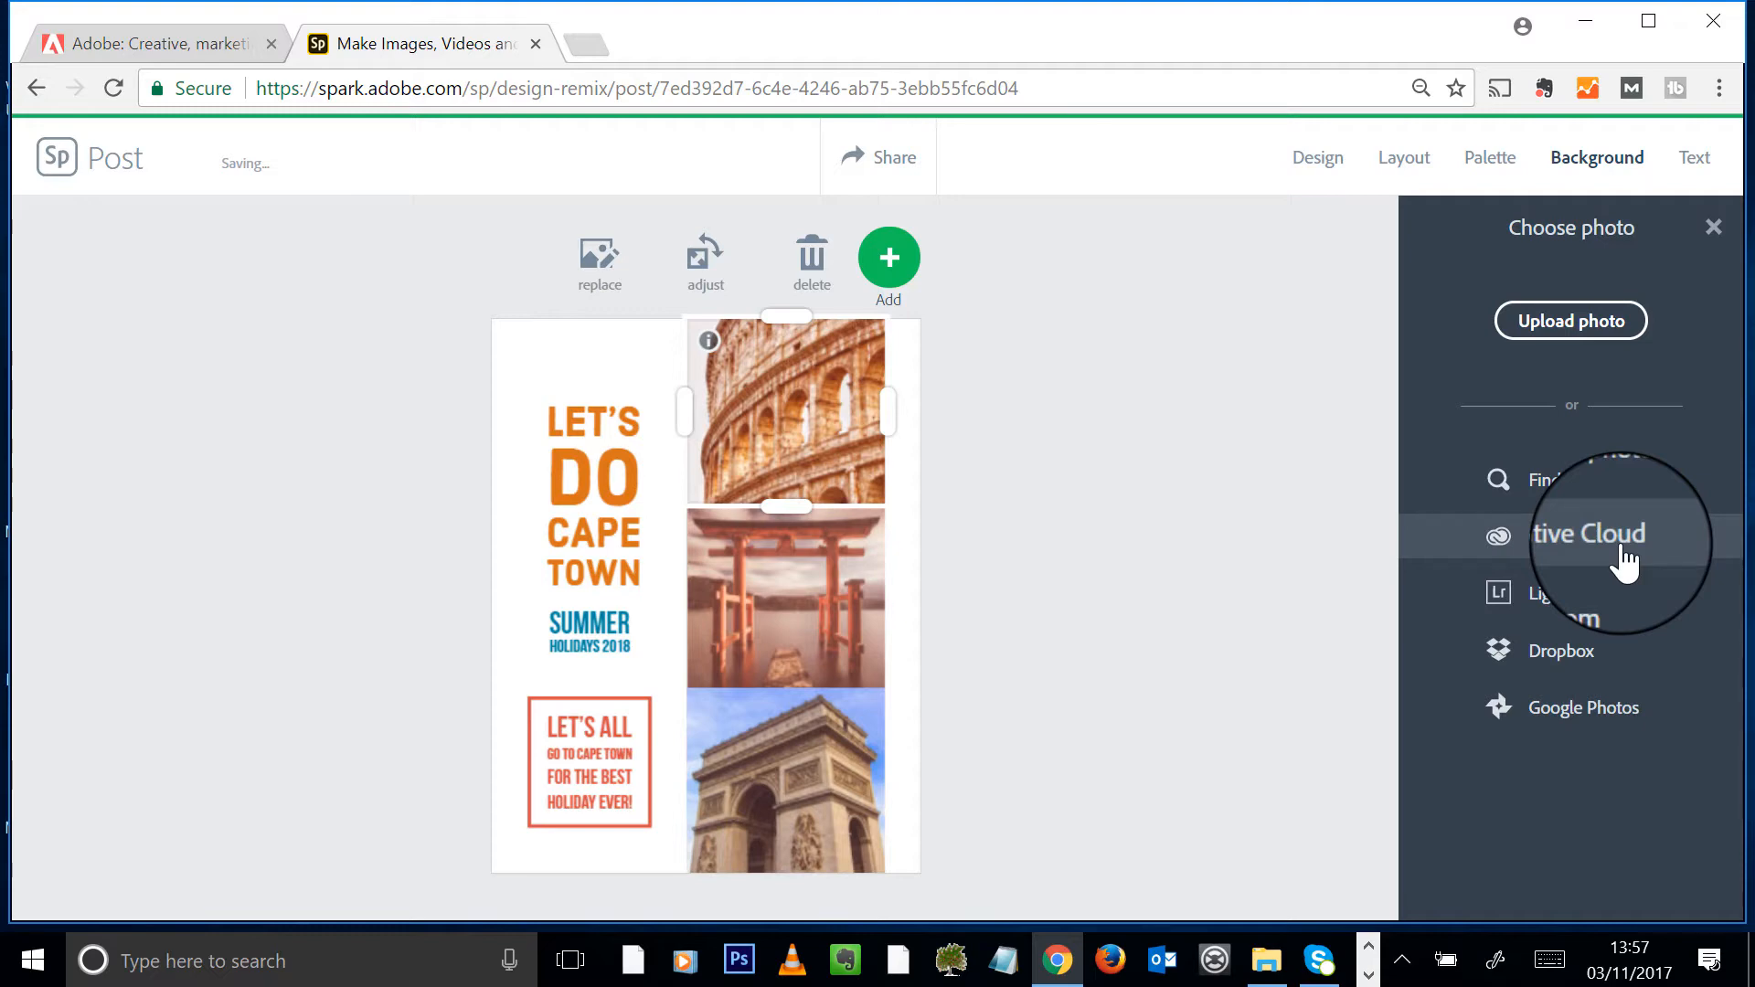
{"action": "left_click", "coordinate": [1551, 329]}
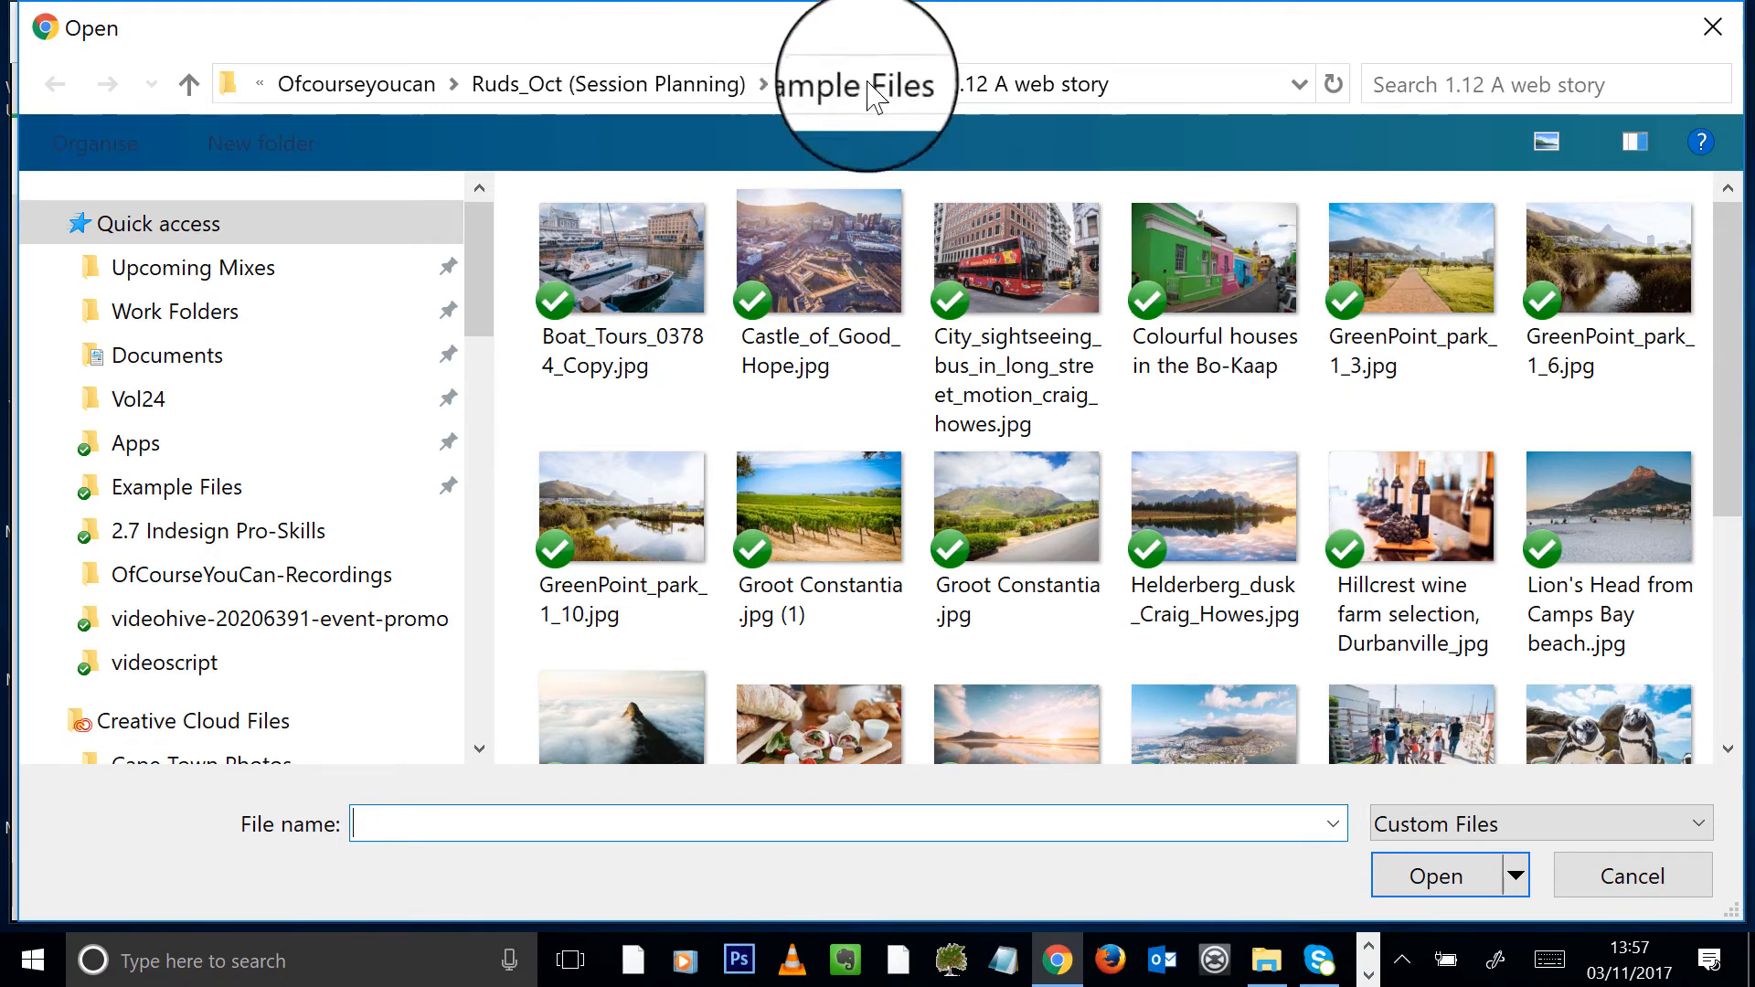
{"action": "left_click", "coordinate": [839, 98]}
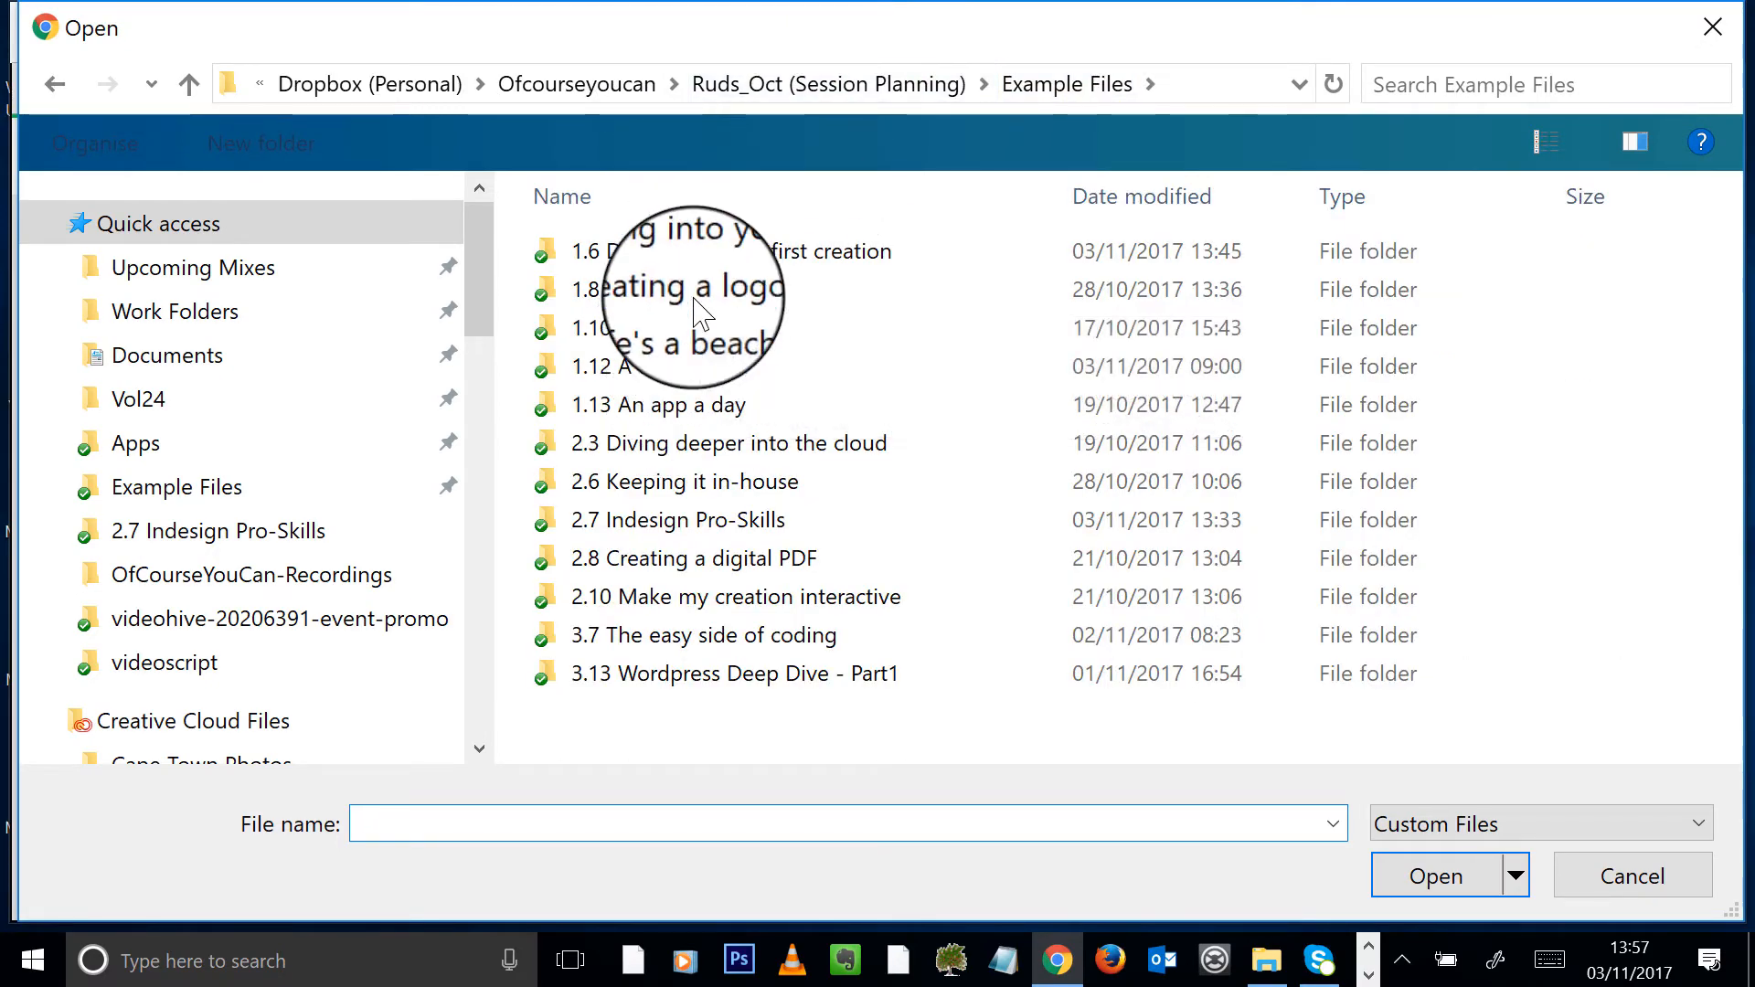
{"action": "double_click", "coordinate": [700, 262]}
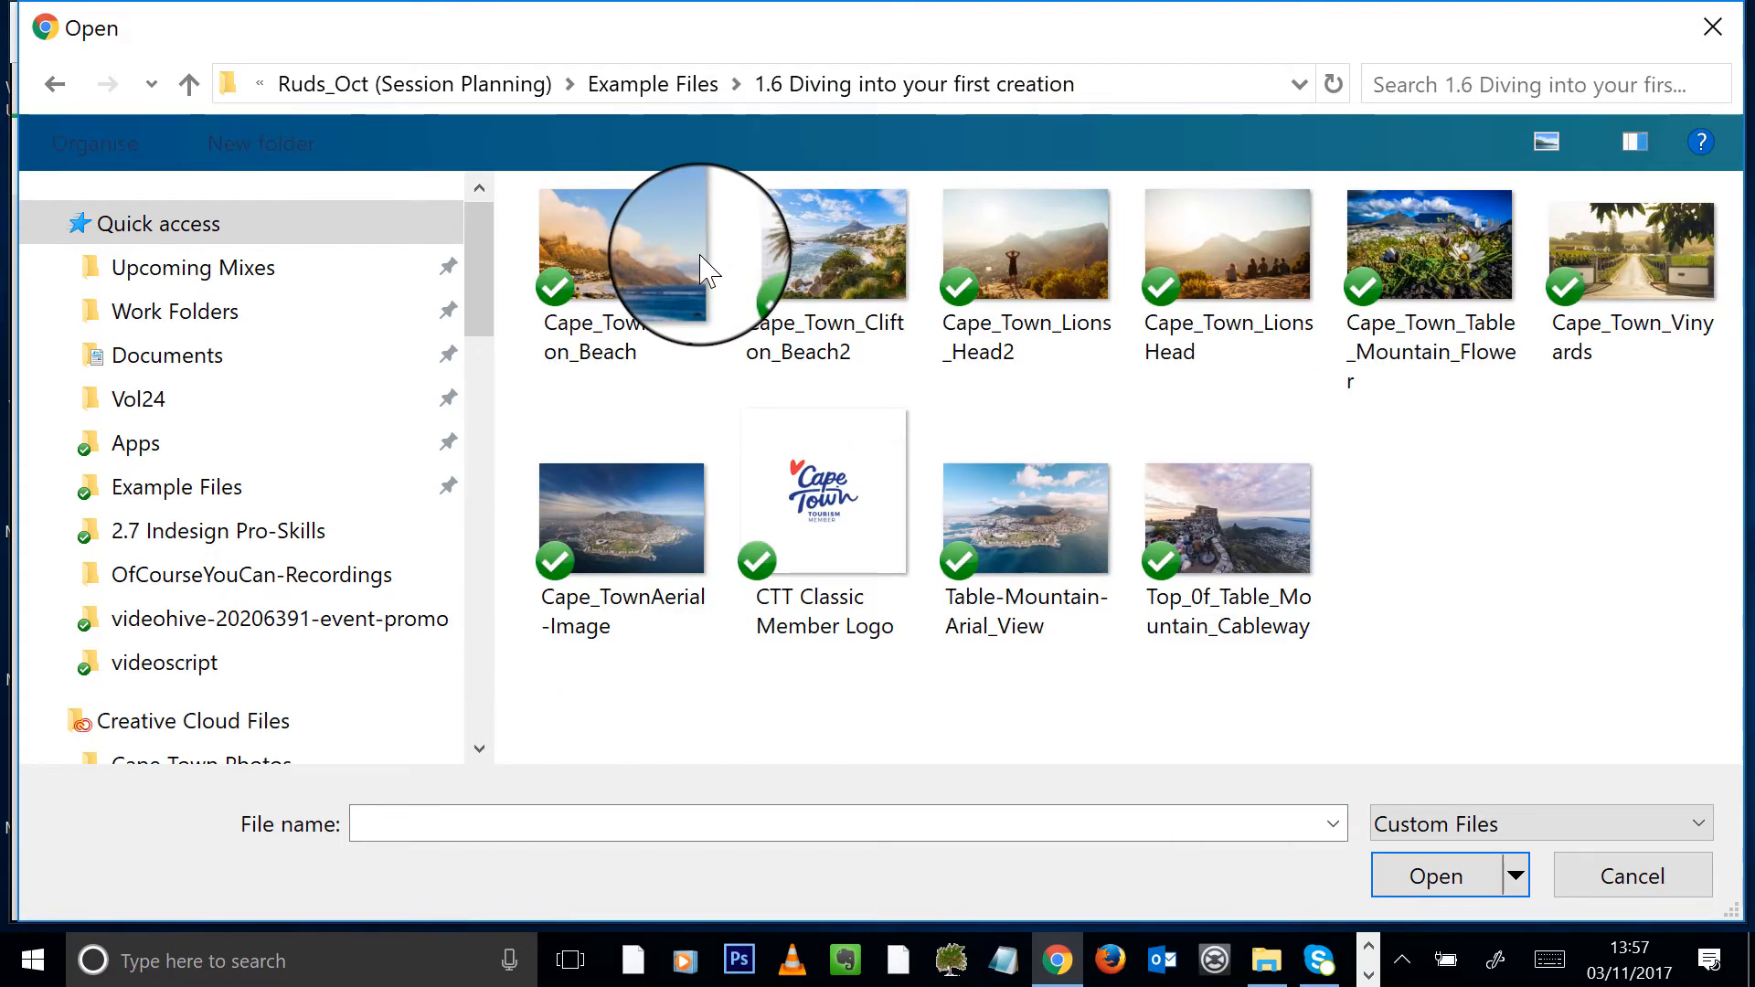
{"action": "double_click", "coordinate": [806, 252]}
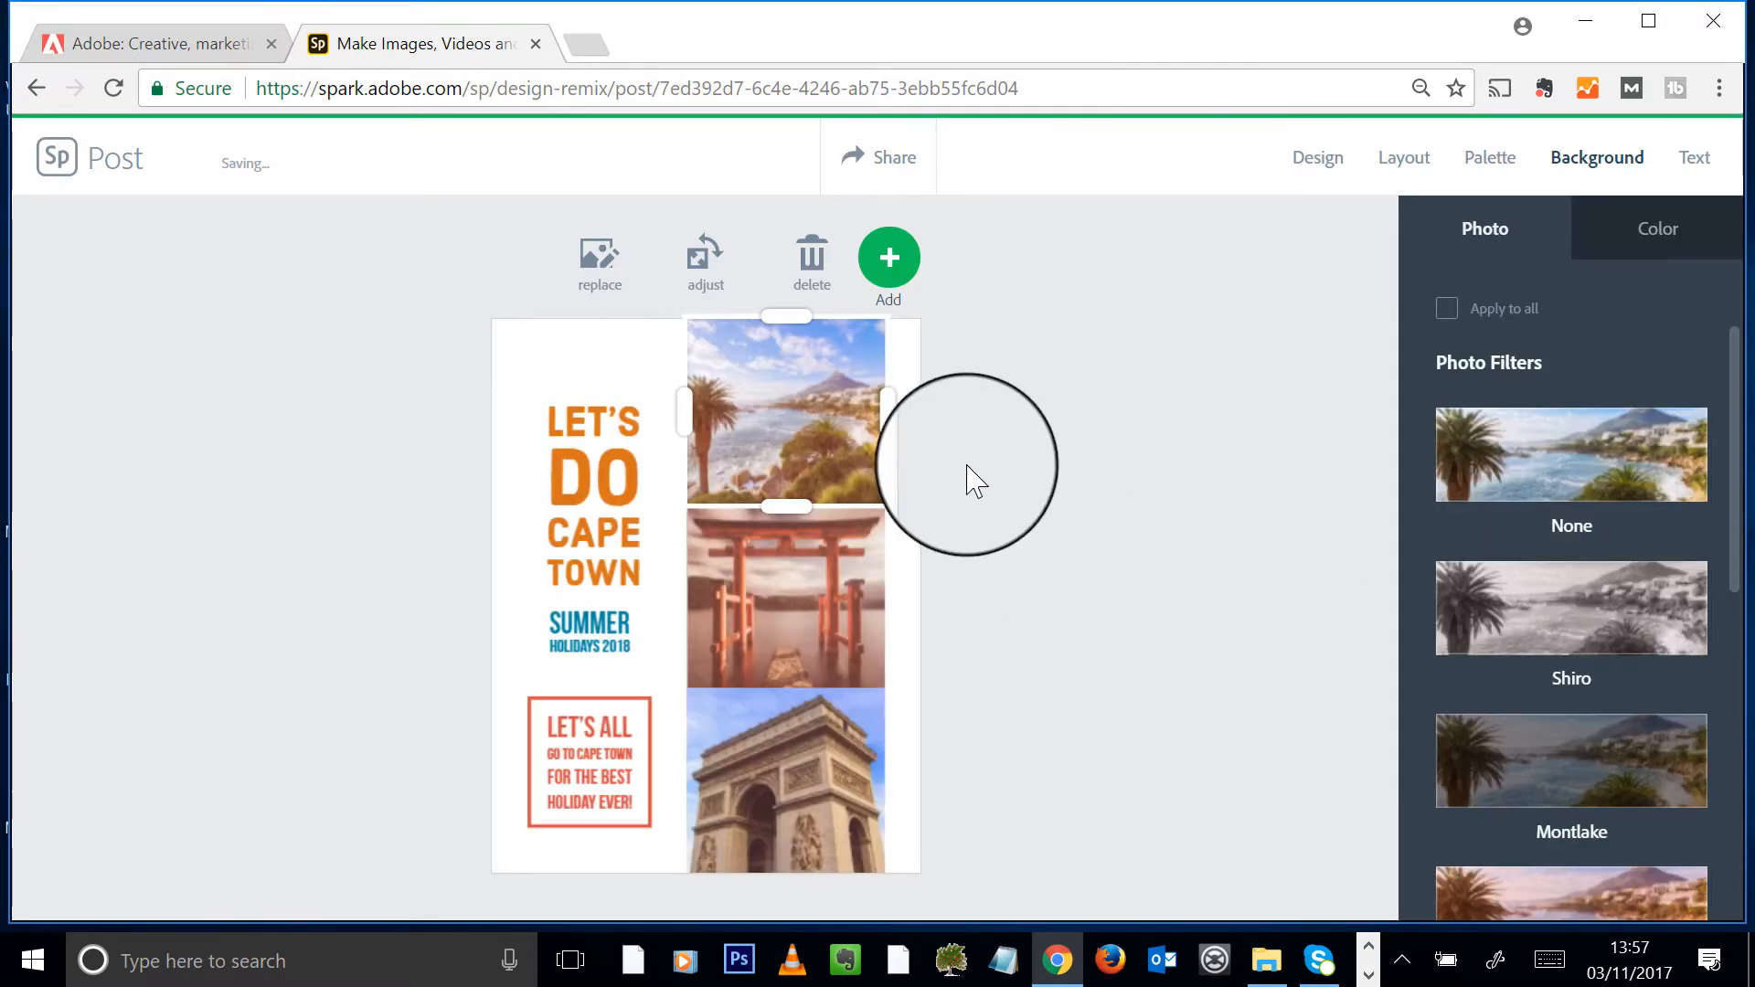
- Replace the torii gate photo with the Table-Mountain-Arial_View photo
{"action": "left_click", "coordinate": [826, 592]}
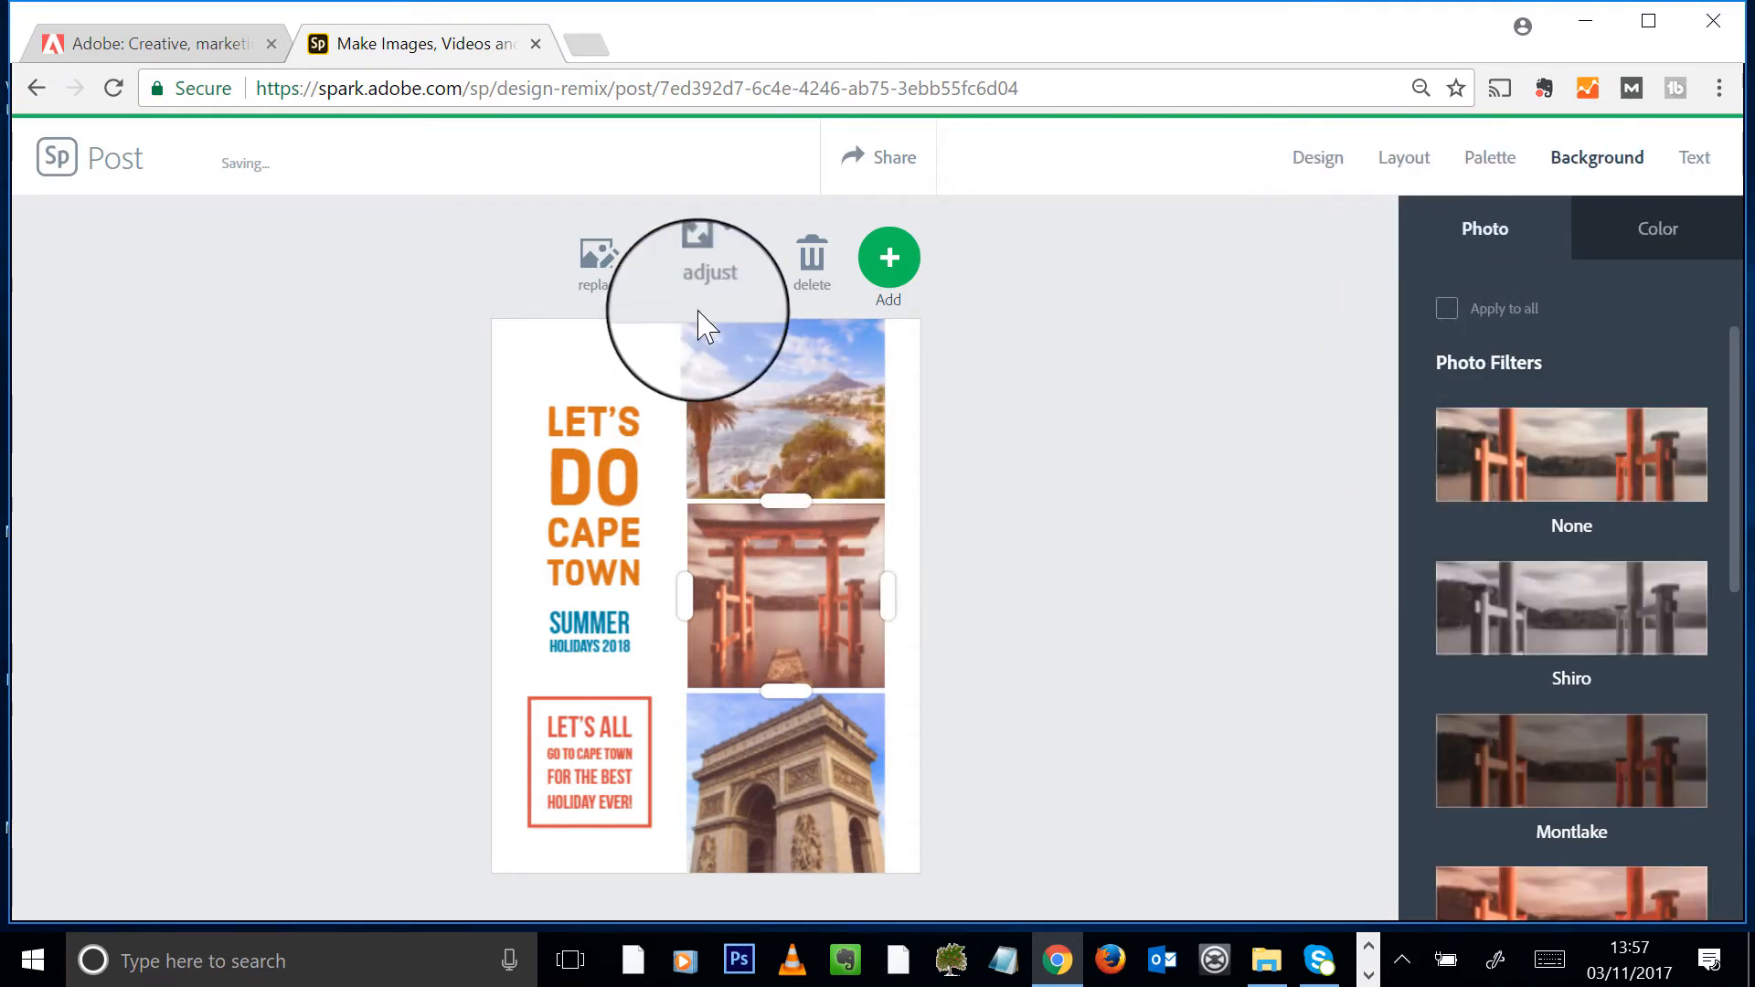
{"action": "left_click", "coordinate": [608, 274]}
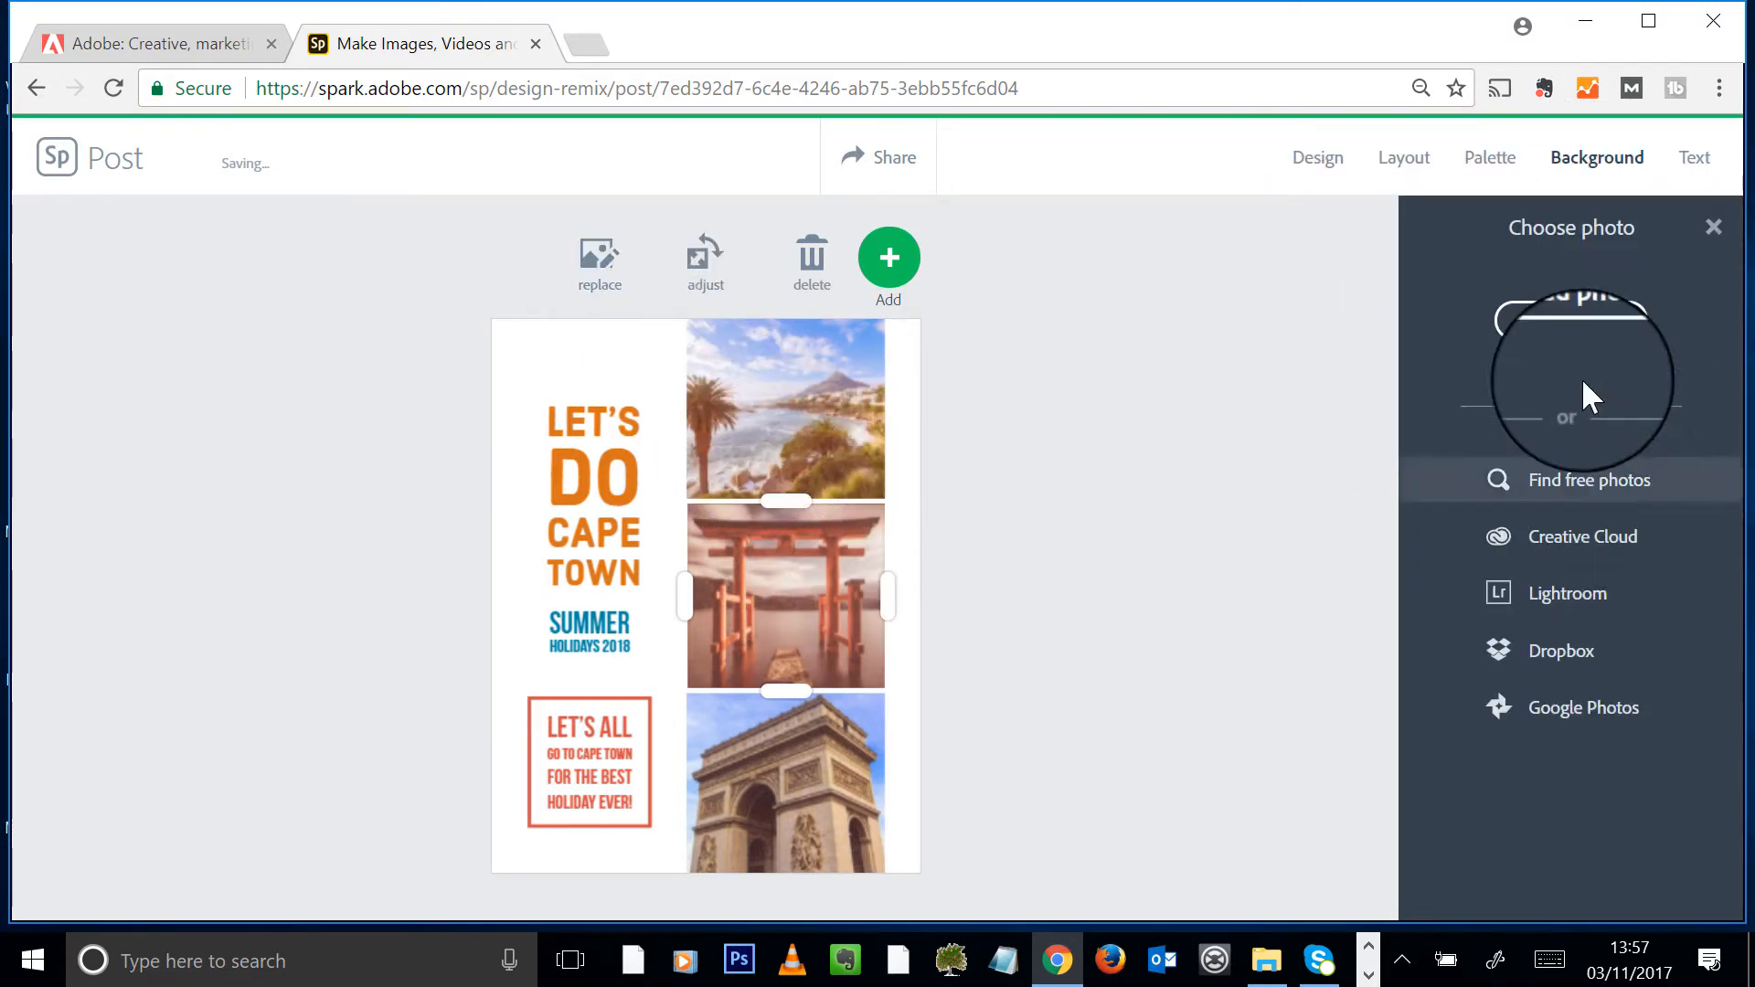
{"action": "left_click", "coordinate": [1583, 329]}
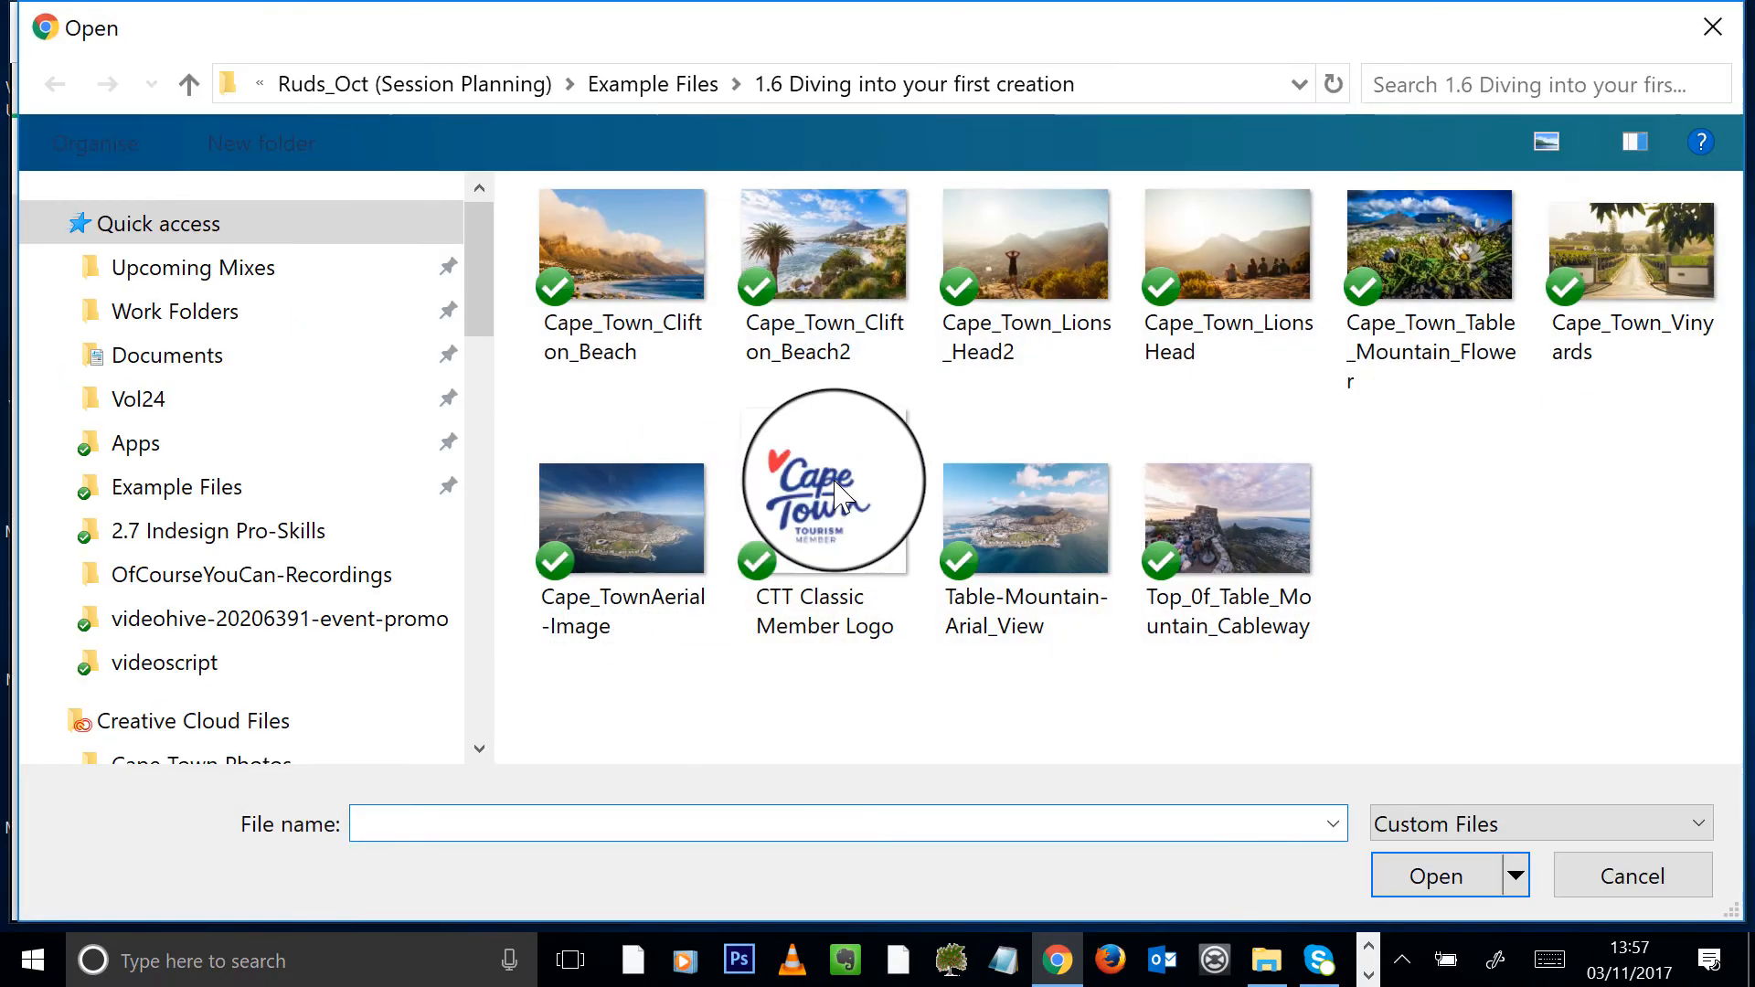
{"action": "double_click", "coordinate": [1032, 527]}
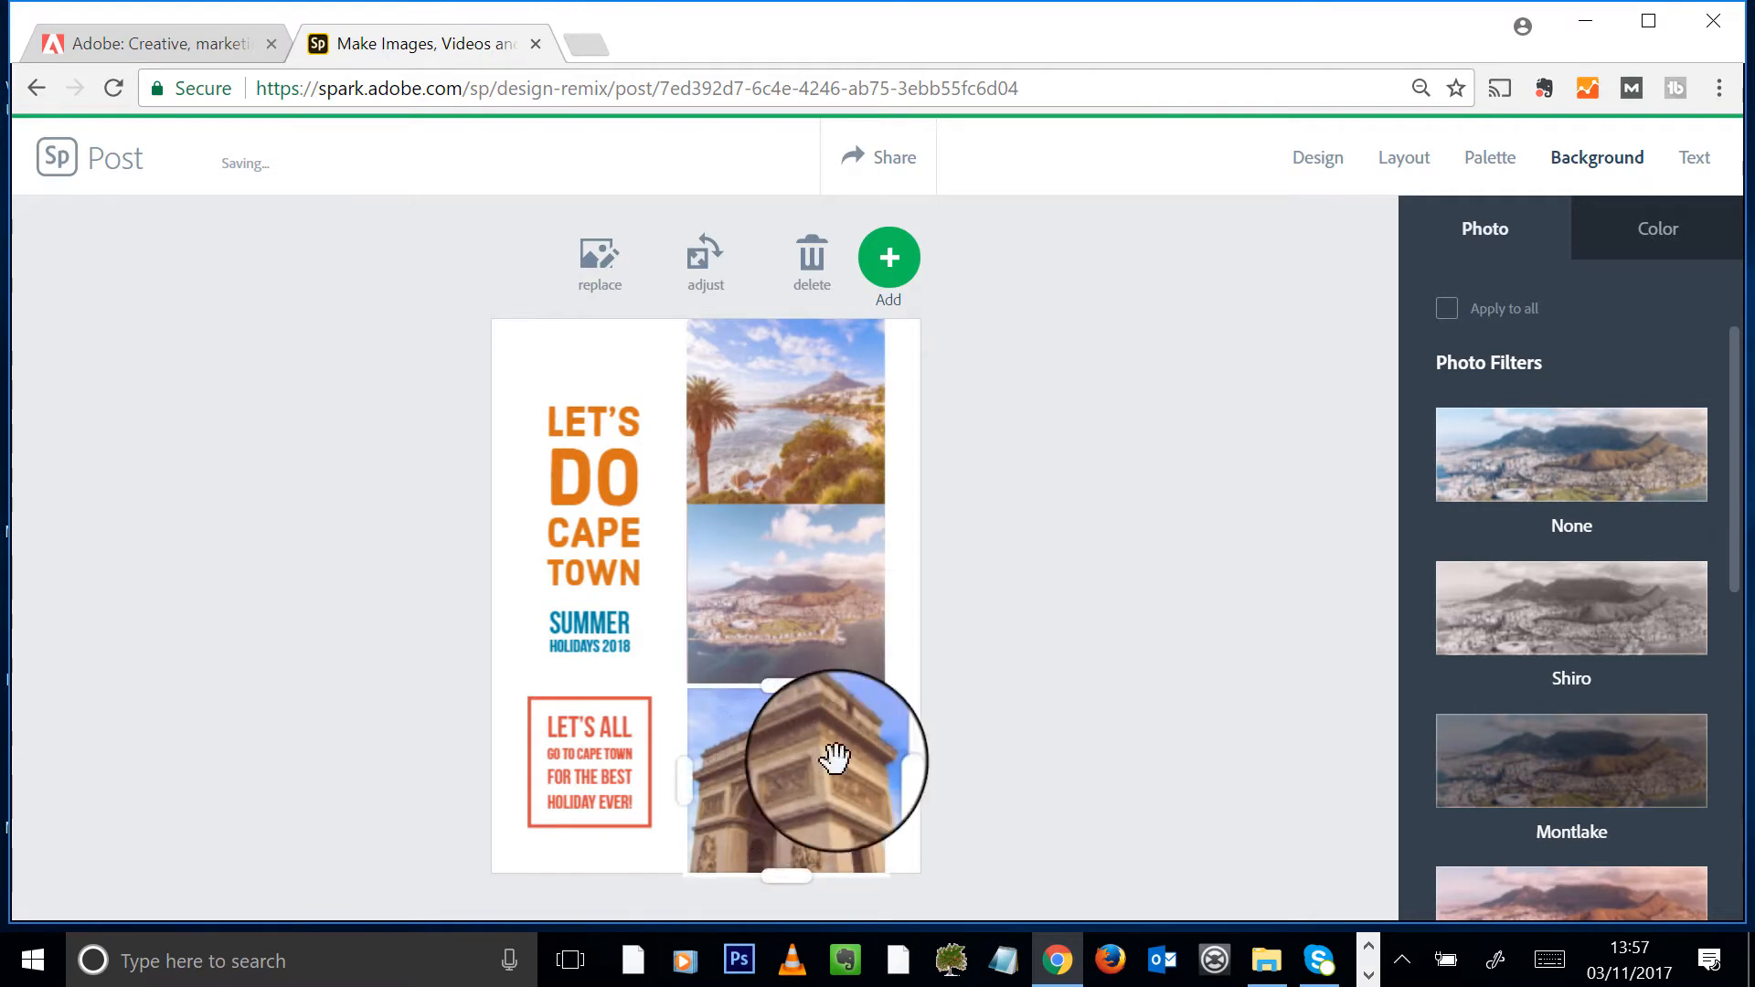
- Replace the bottom Arc de Triomphe photo with the Top_0f_Table_Mountain_Cableway photo
{"action": "left_click", "coordinate": [834, 757]}
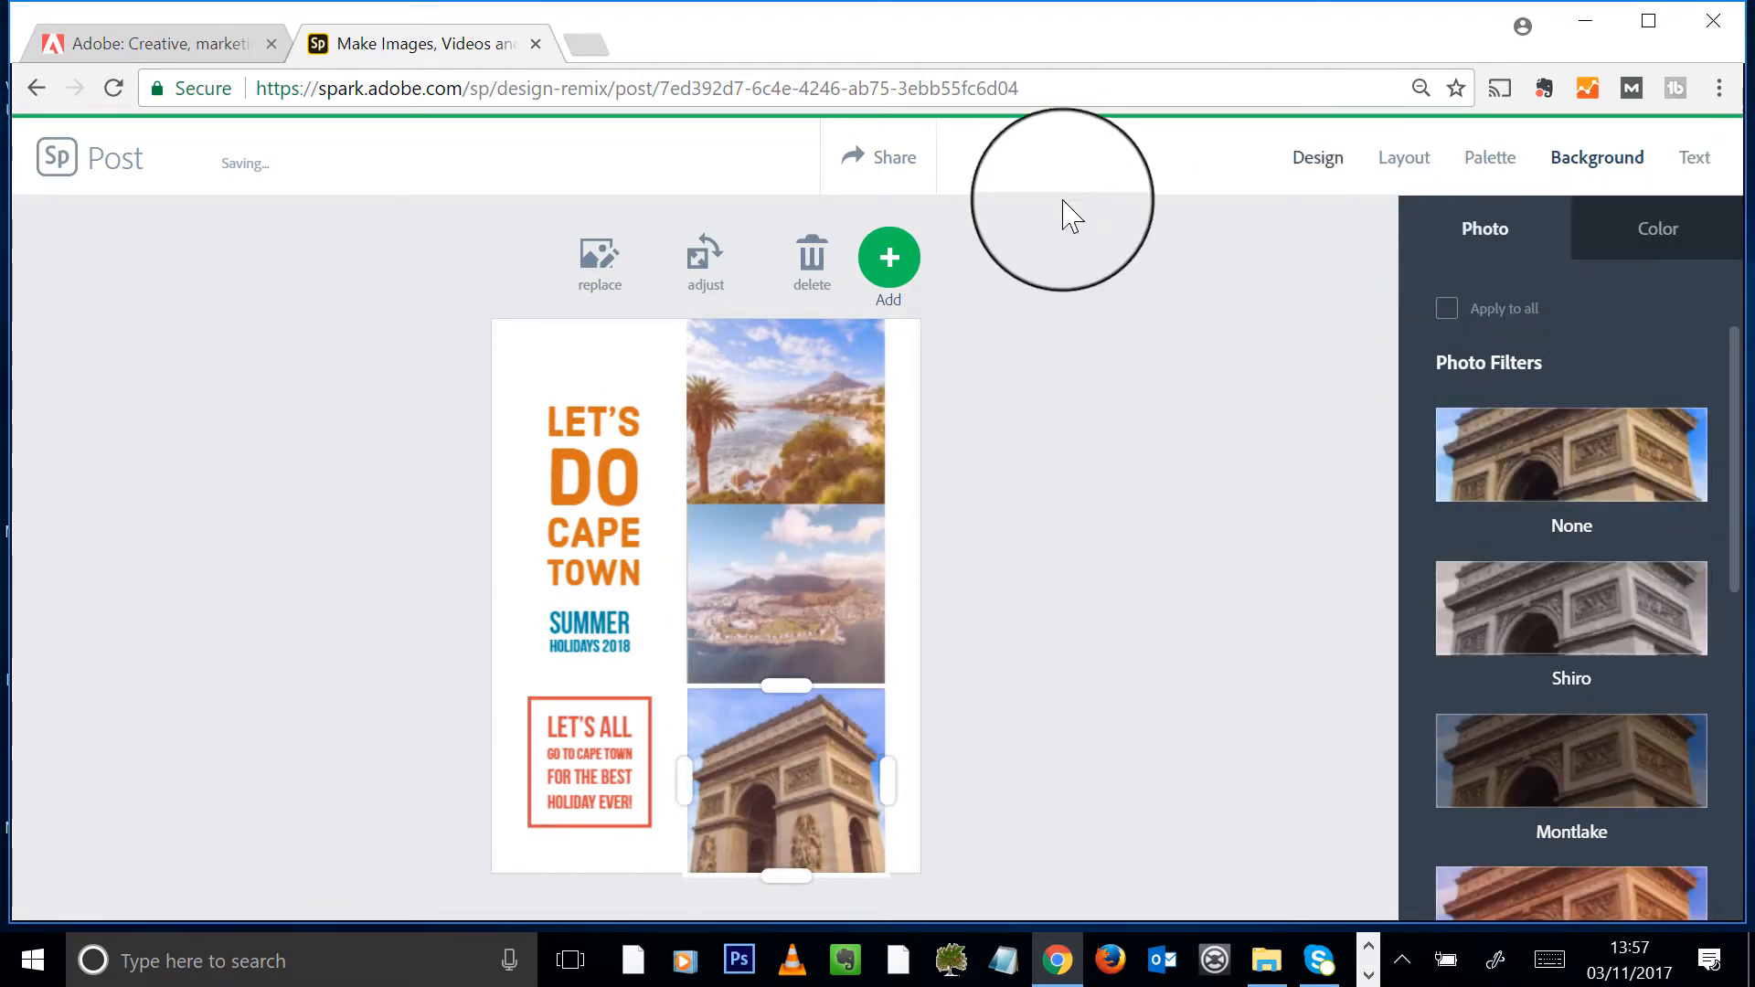
{"action": "left_click", "coordinate": [598, 265]}
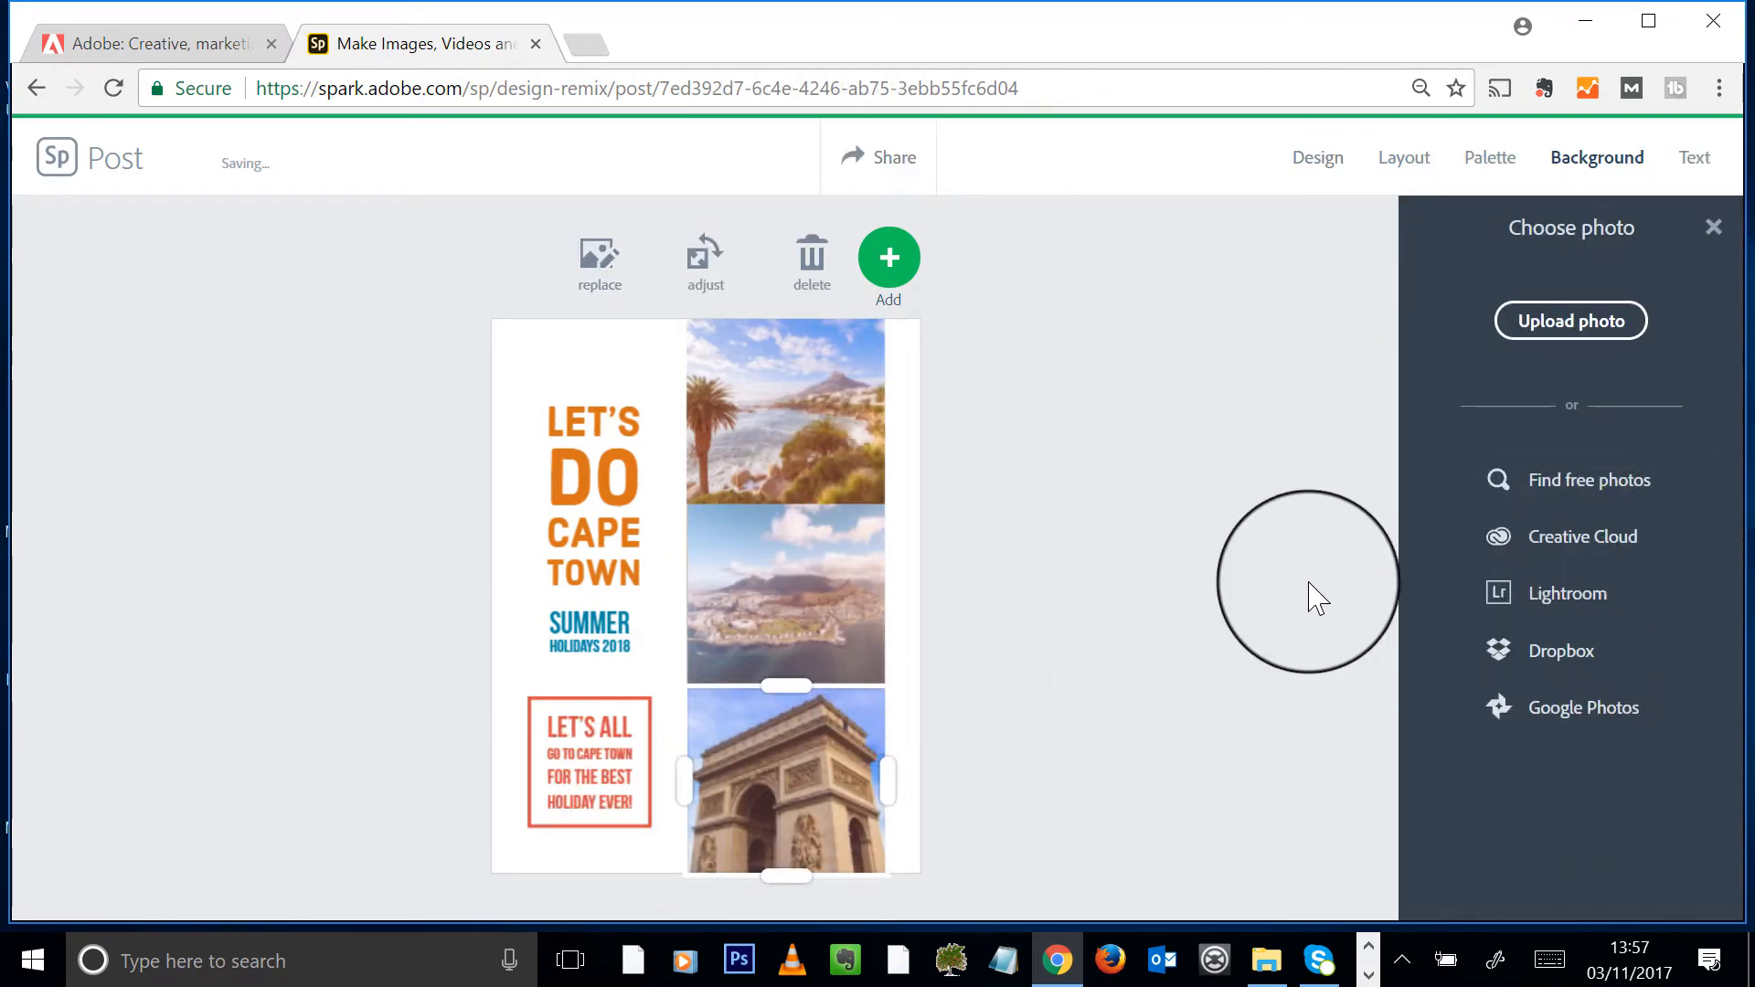
{"action": "left_click", "coordinate": [1577, 343]}
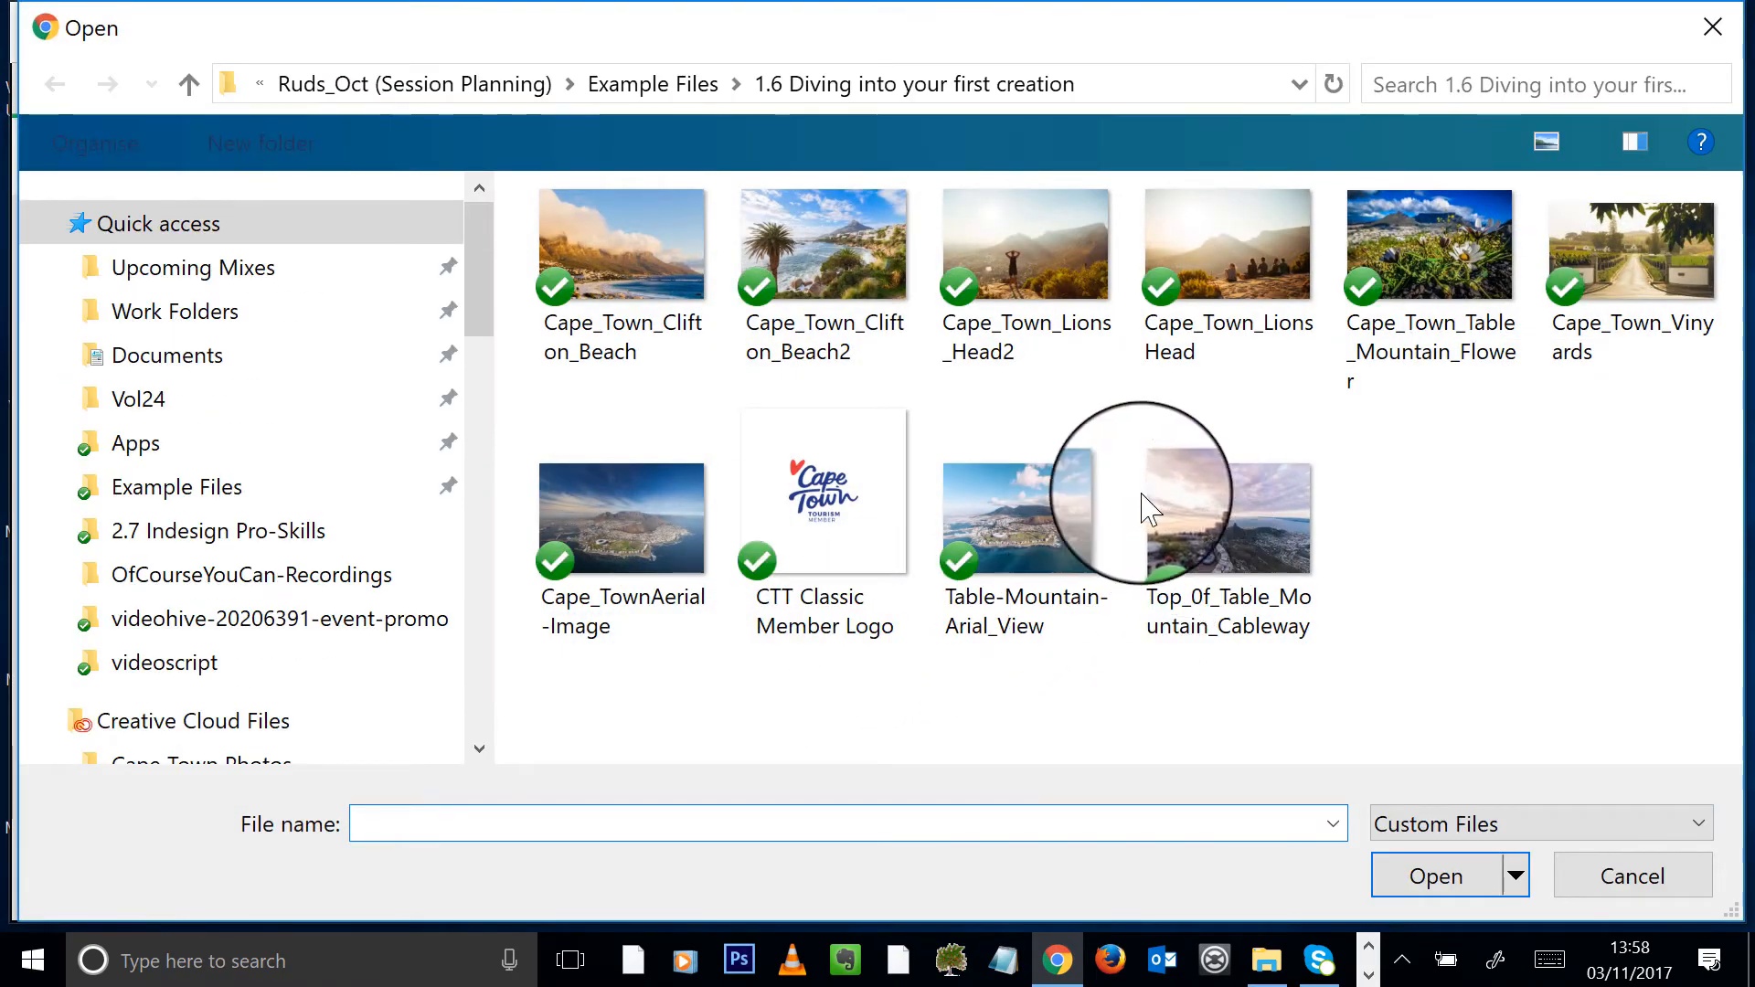
{"action": "left_click", "coordinate": [1193, 548]}
{"action": "left_click", "coordinate": [1436, 876]}
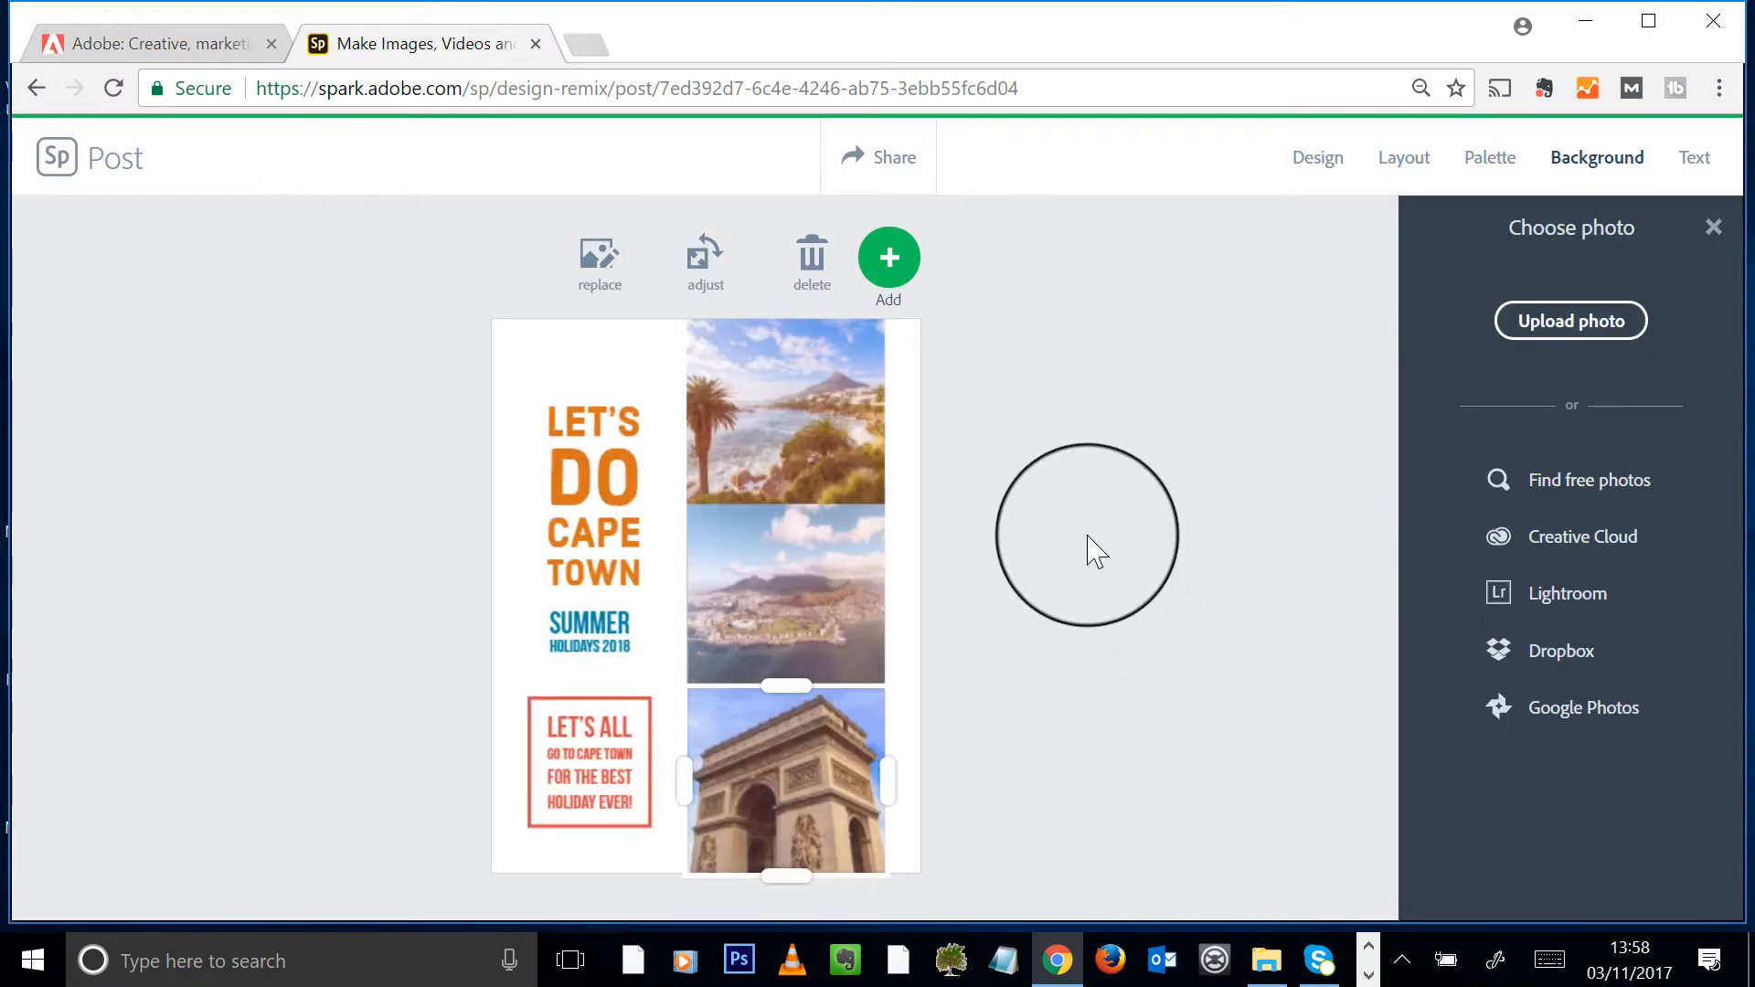
- Reselect the bottom photo and upload Cape_Town_Clifton_Beach in its place instead
{"action": "left_click", "coordinate": [1258, 564]}
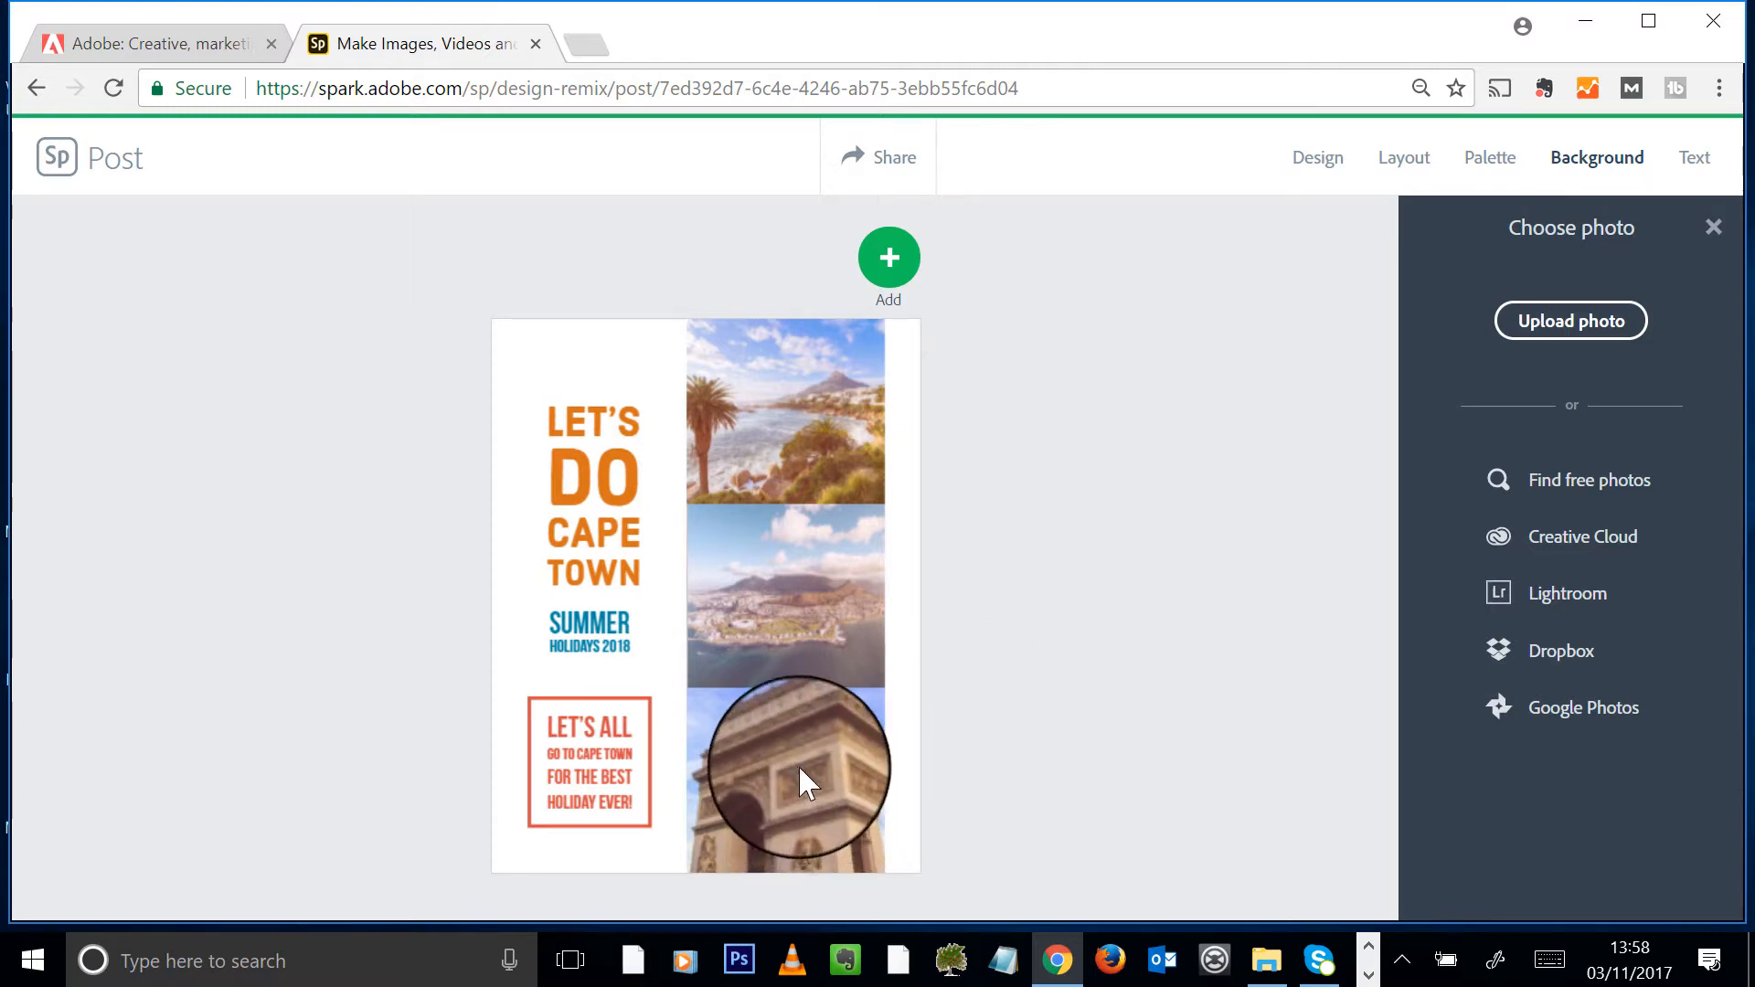
{"action": "left_click", "coordinate": [831, 776]}
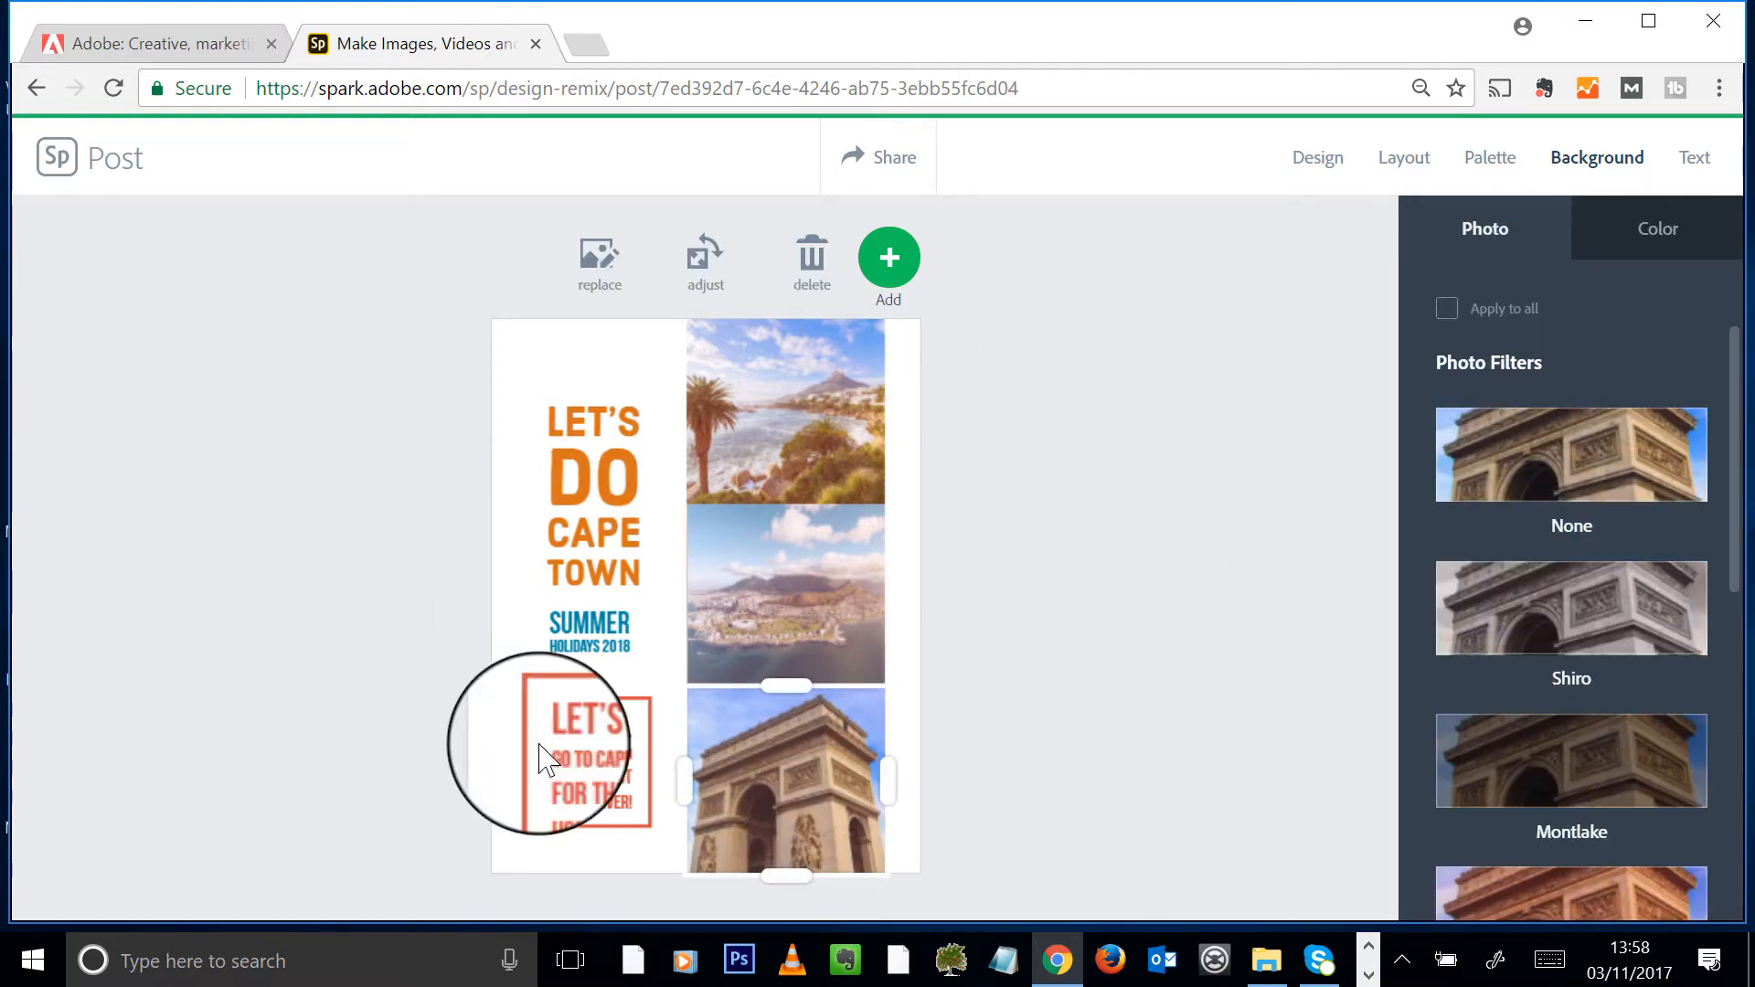
{"action": "left_click", "coordinate": [594, 275]}
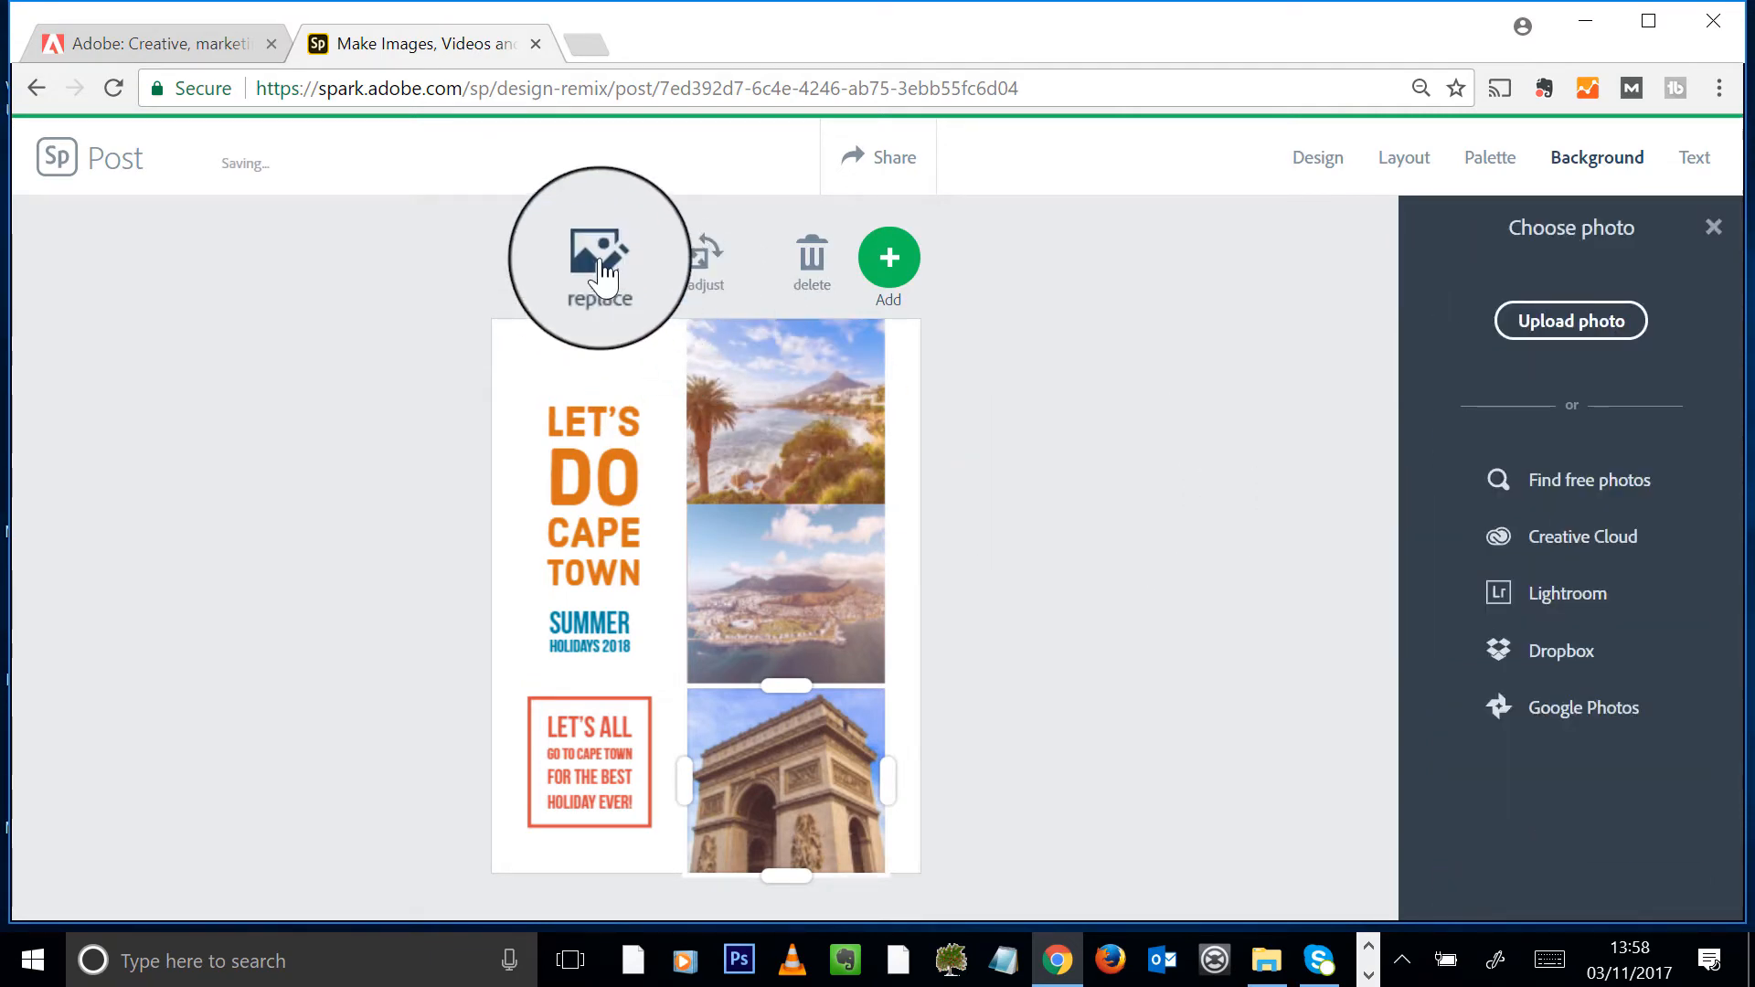
{"action": "left_click", "coordinate": [1598, 321]}
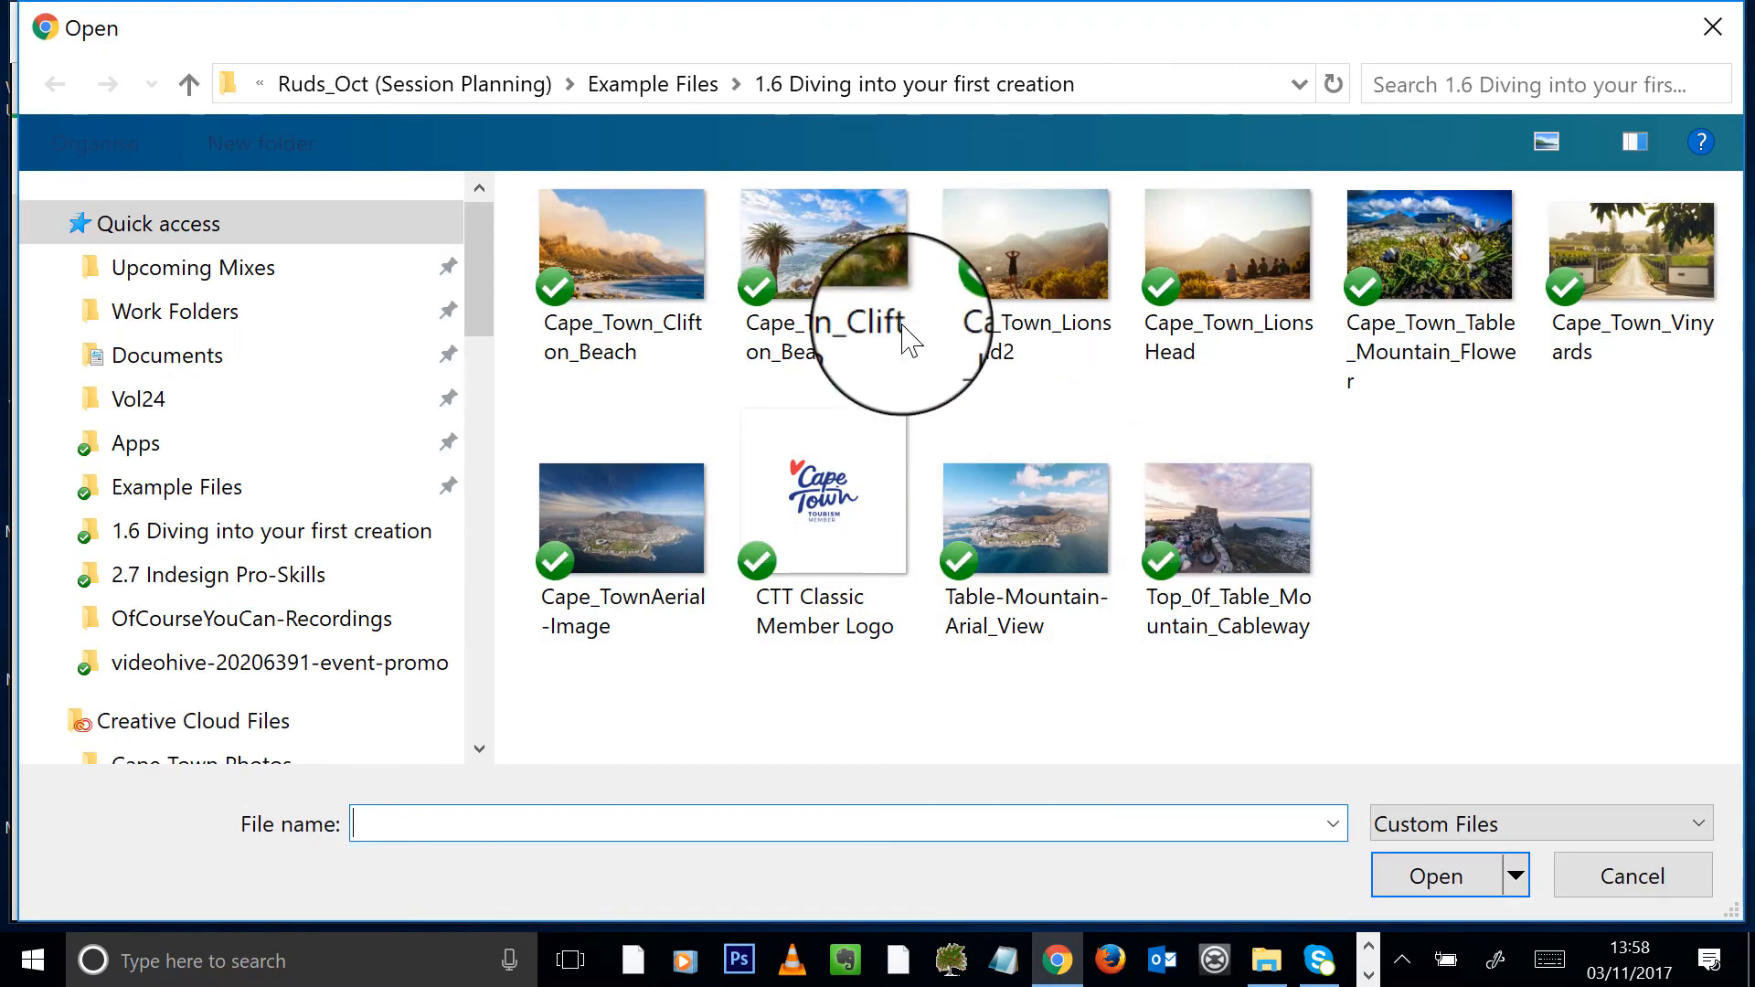
{"action": "double_click", "coordinate": [687, 240]}
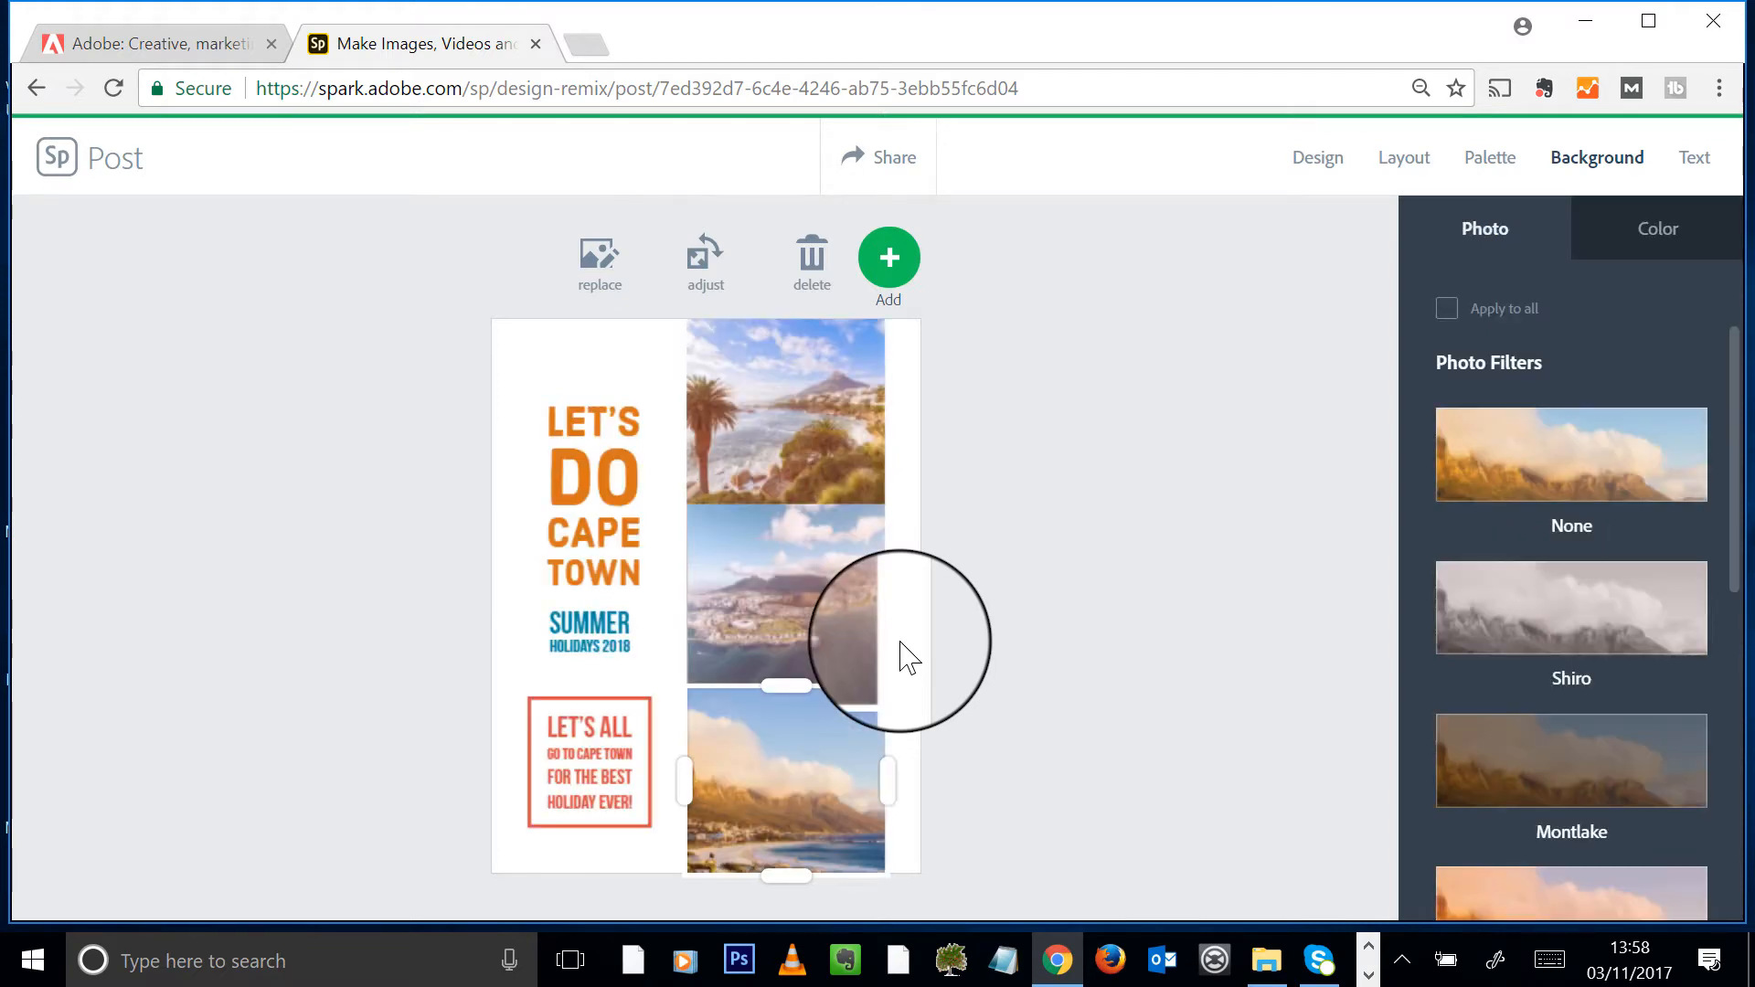
{"action": "left_click", "coordinate": [907, 657]}
{"action": "left_click", "coordinate": [808, 426]}
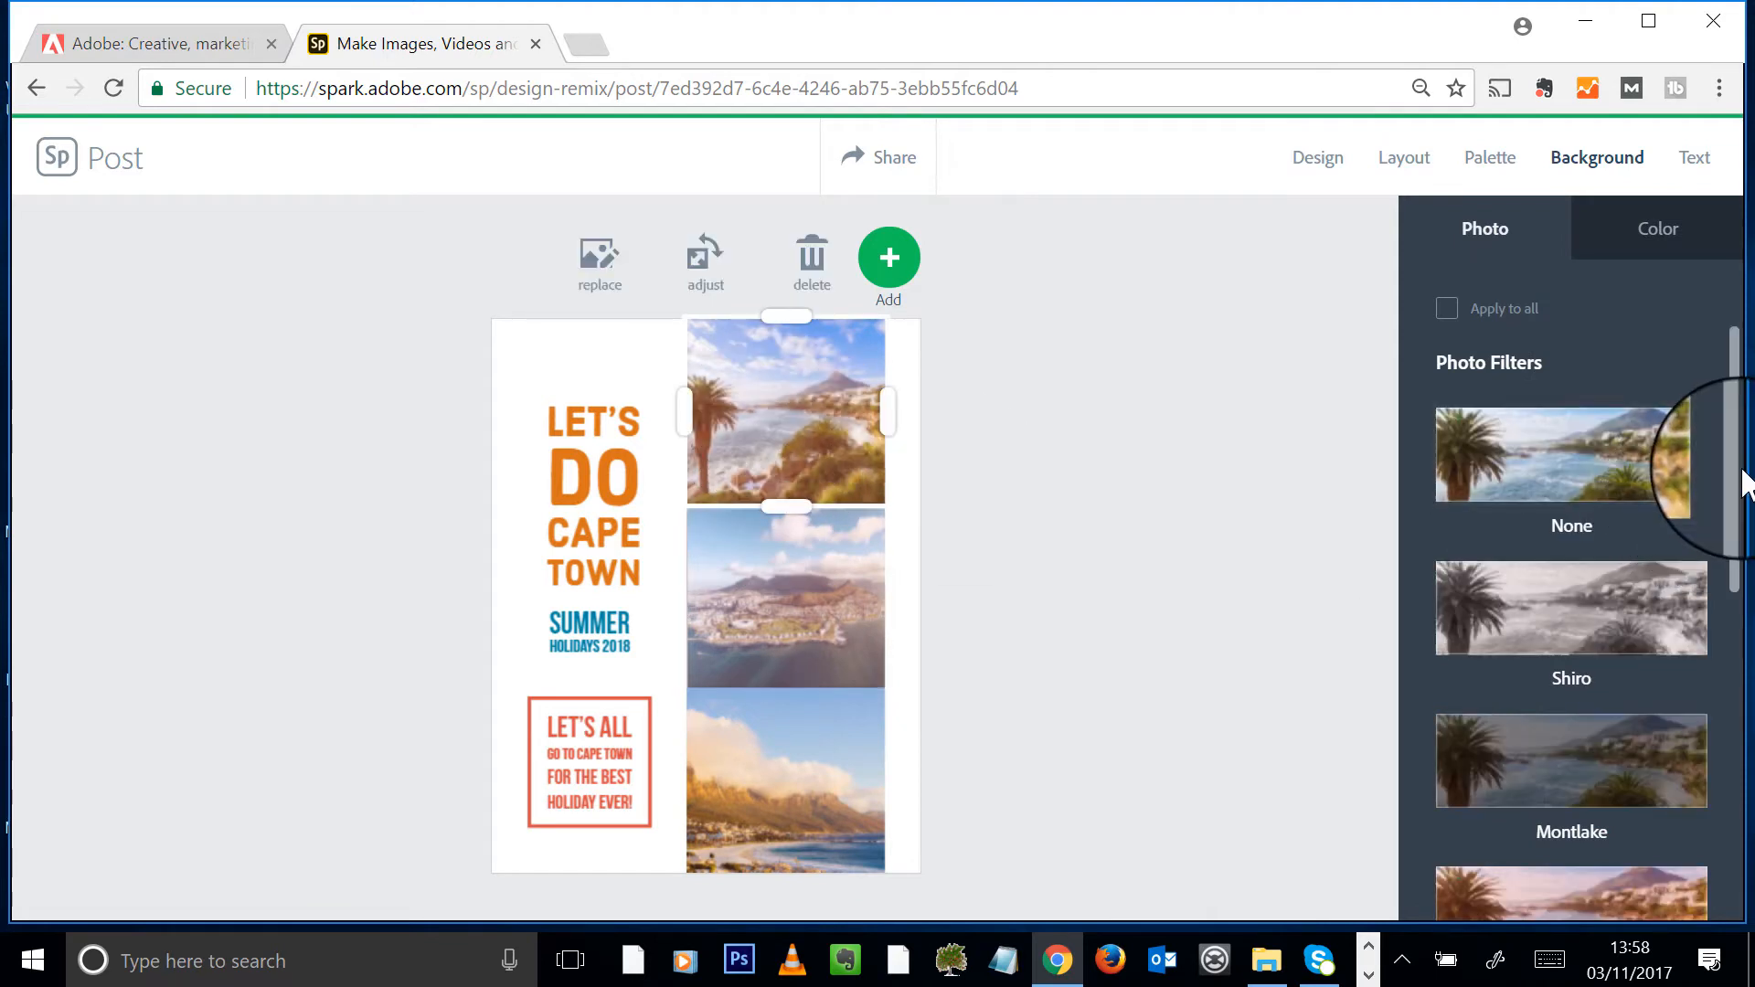
{"action": "scroll", "coordinate": [1742, 494], "scroll_direction": "down", "scroll_amount": 1}
{"action": "left_click_drag", "start_coordinate": [1727, 490], "coordinate": [1735, 595]}
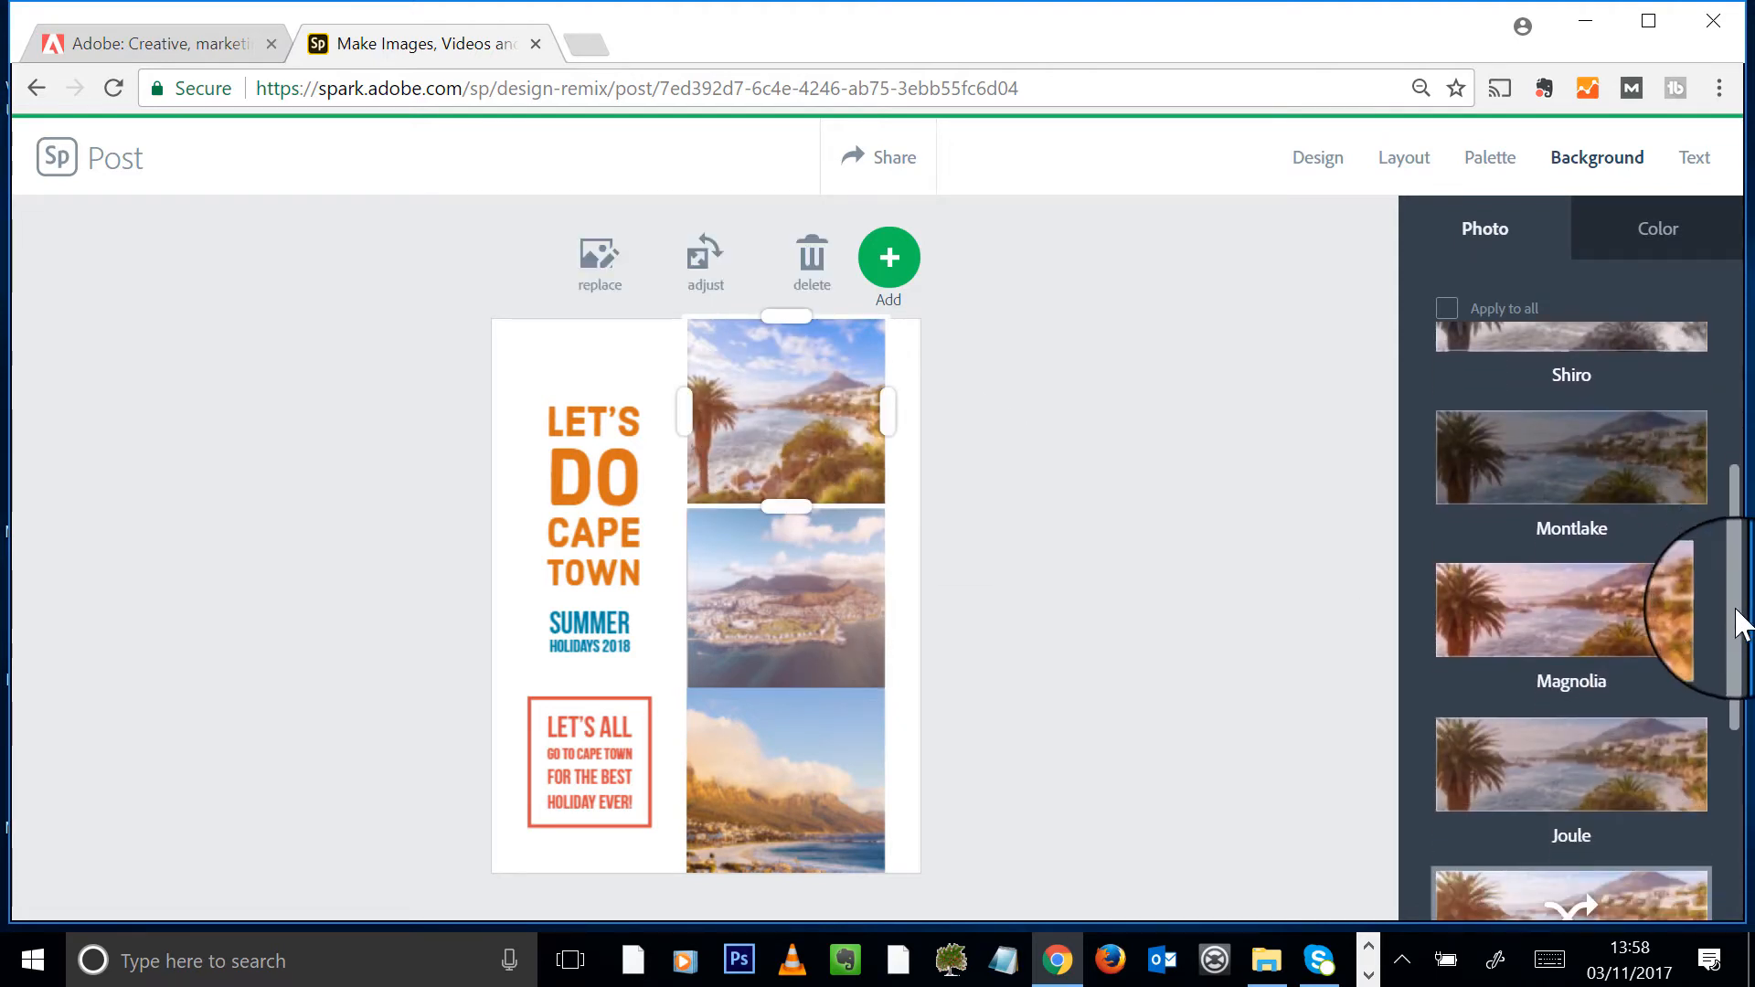
{"action": "scroll", "coordinate": [1700, 749], "scroll_direction": "down", "scroll_amount": 4}
{"action": "left_click", "coordinate": [1563, 505]}
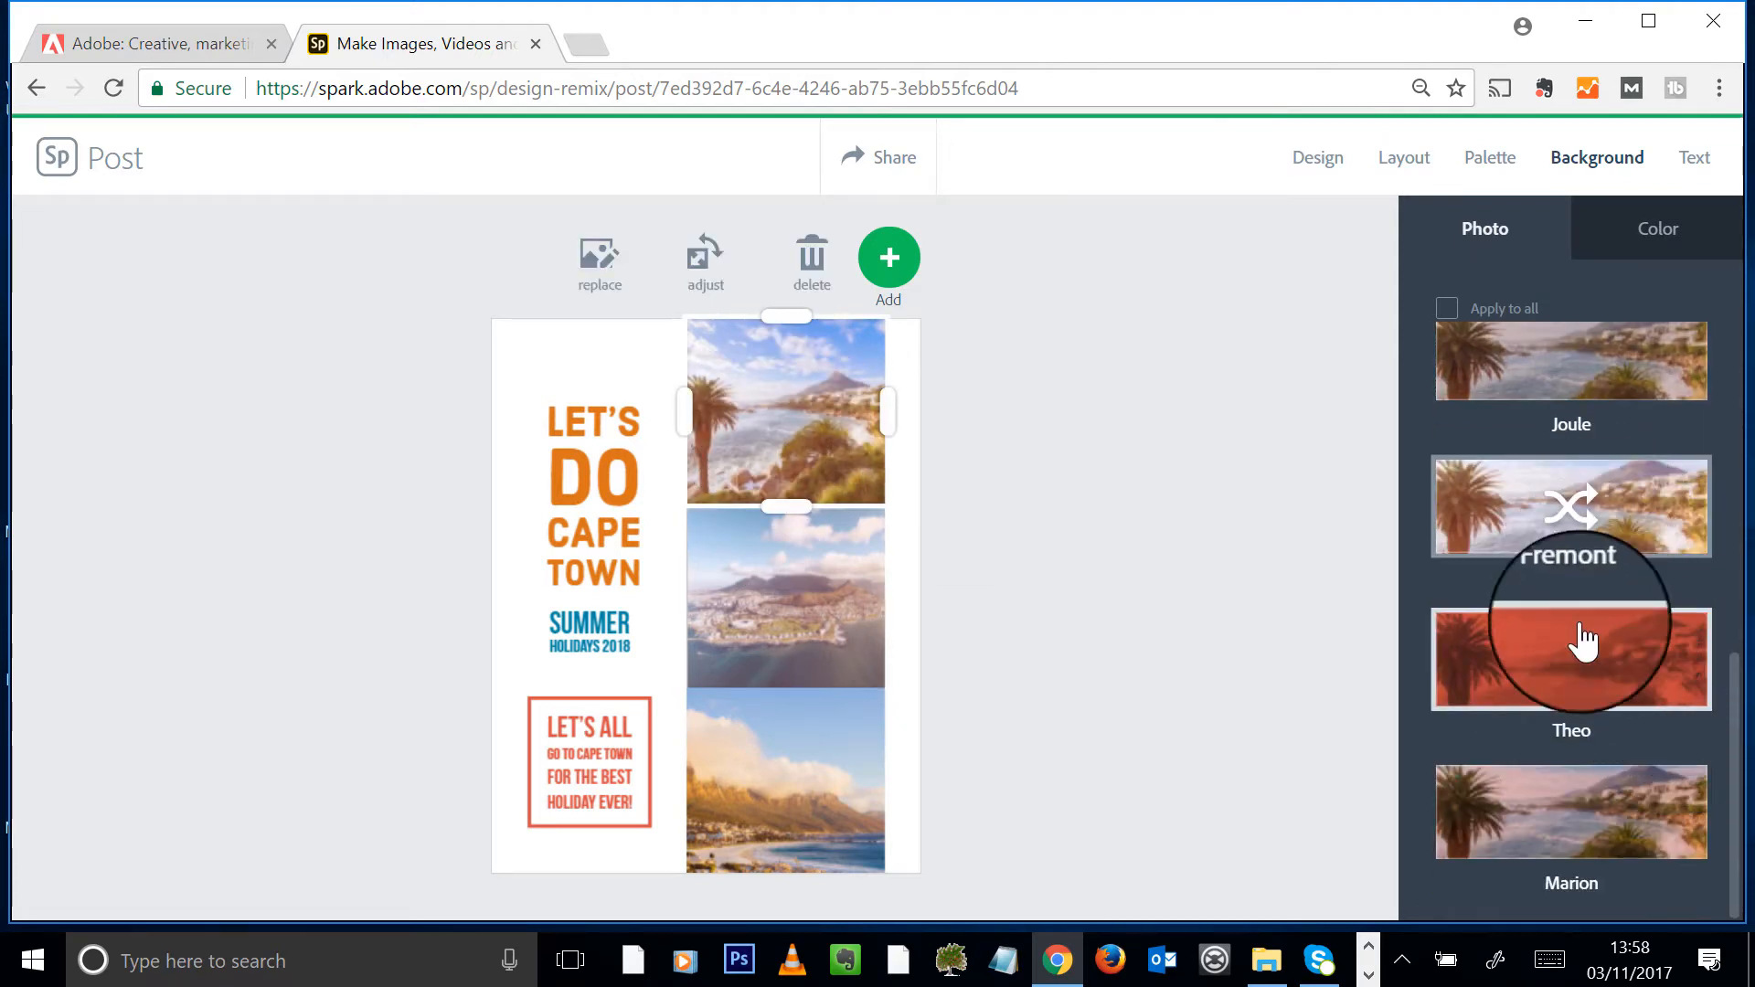
{"action": "left_click", "coordinate": [1662, 827]}
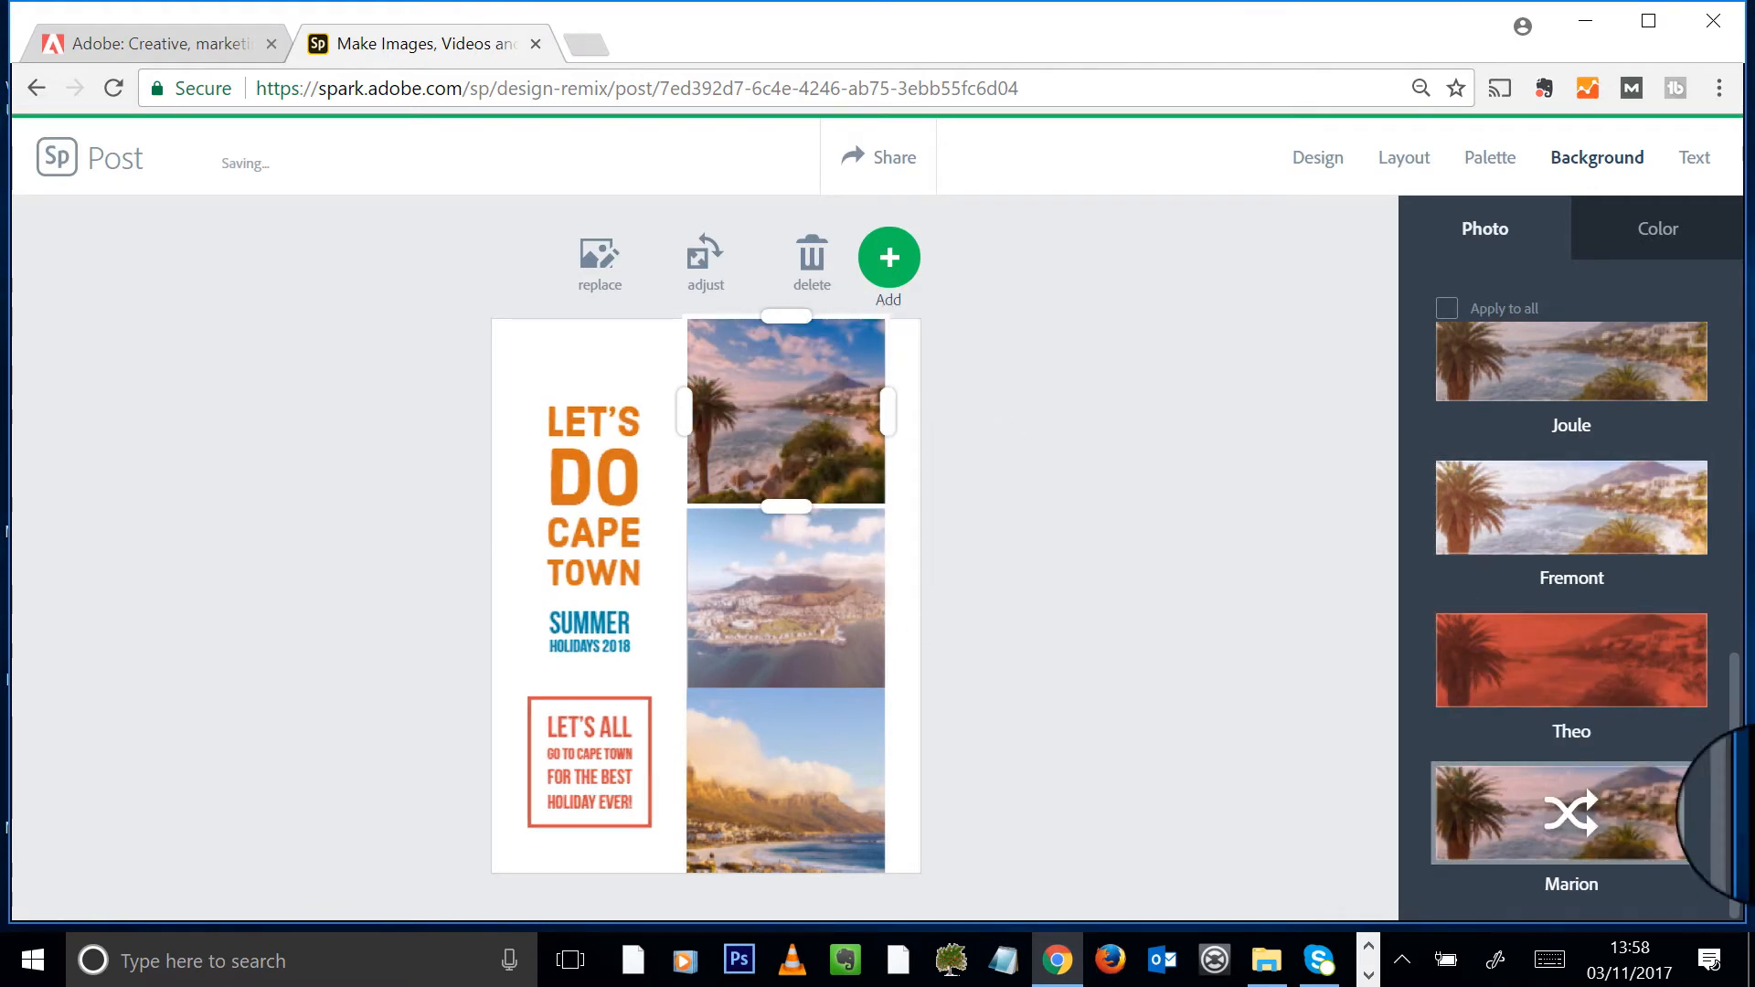
{"action": "left_click", "coordinate": [1604, 566]}
{"action": "scroll", "coordinate": [1595, 539], "scroll_direction": "up", "scroll_amount": 10}
{"action": "left_click", "coordinate": [1590, 494]}
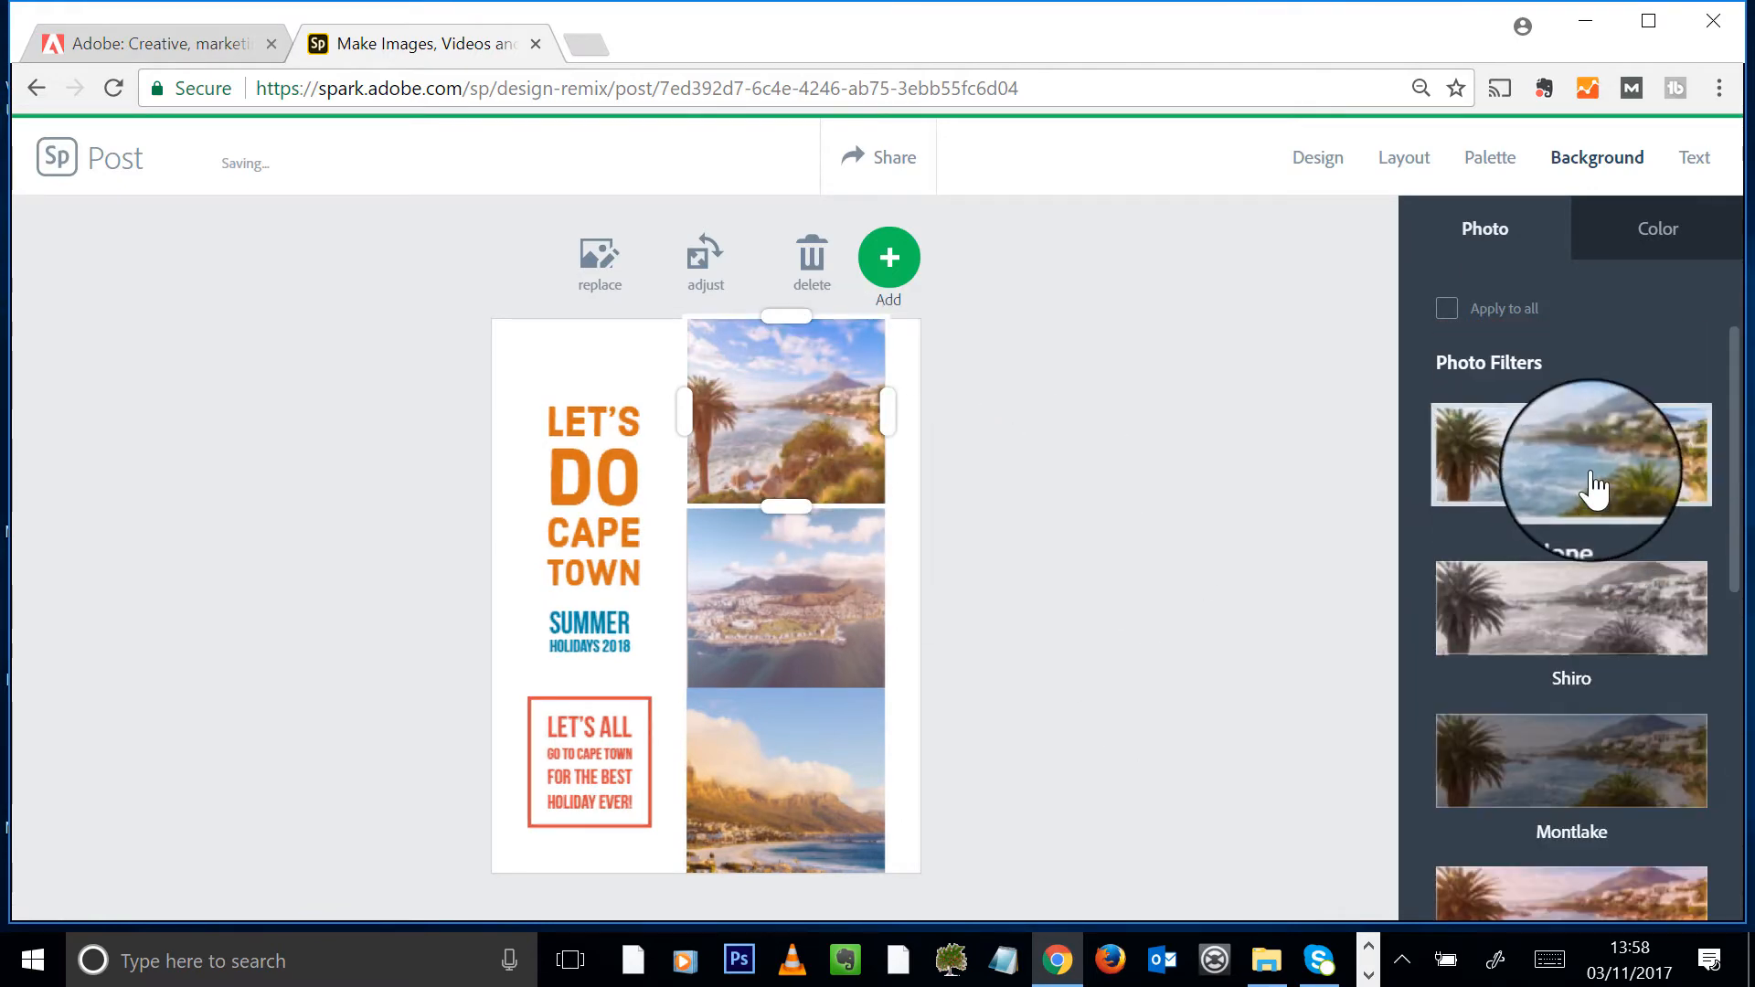
{"action": "left_click", "coordinate": [807, 572]}
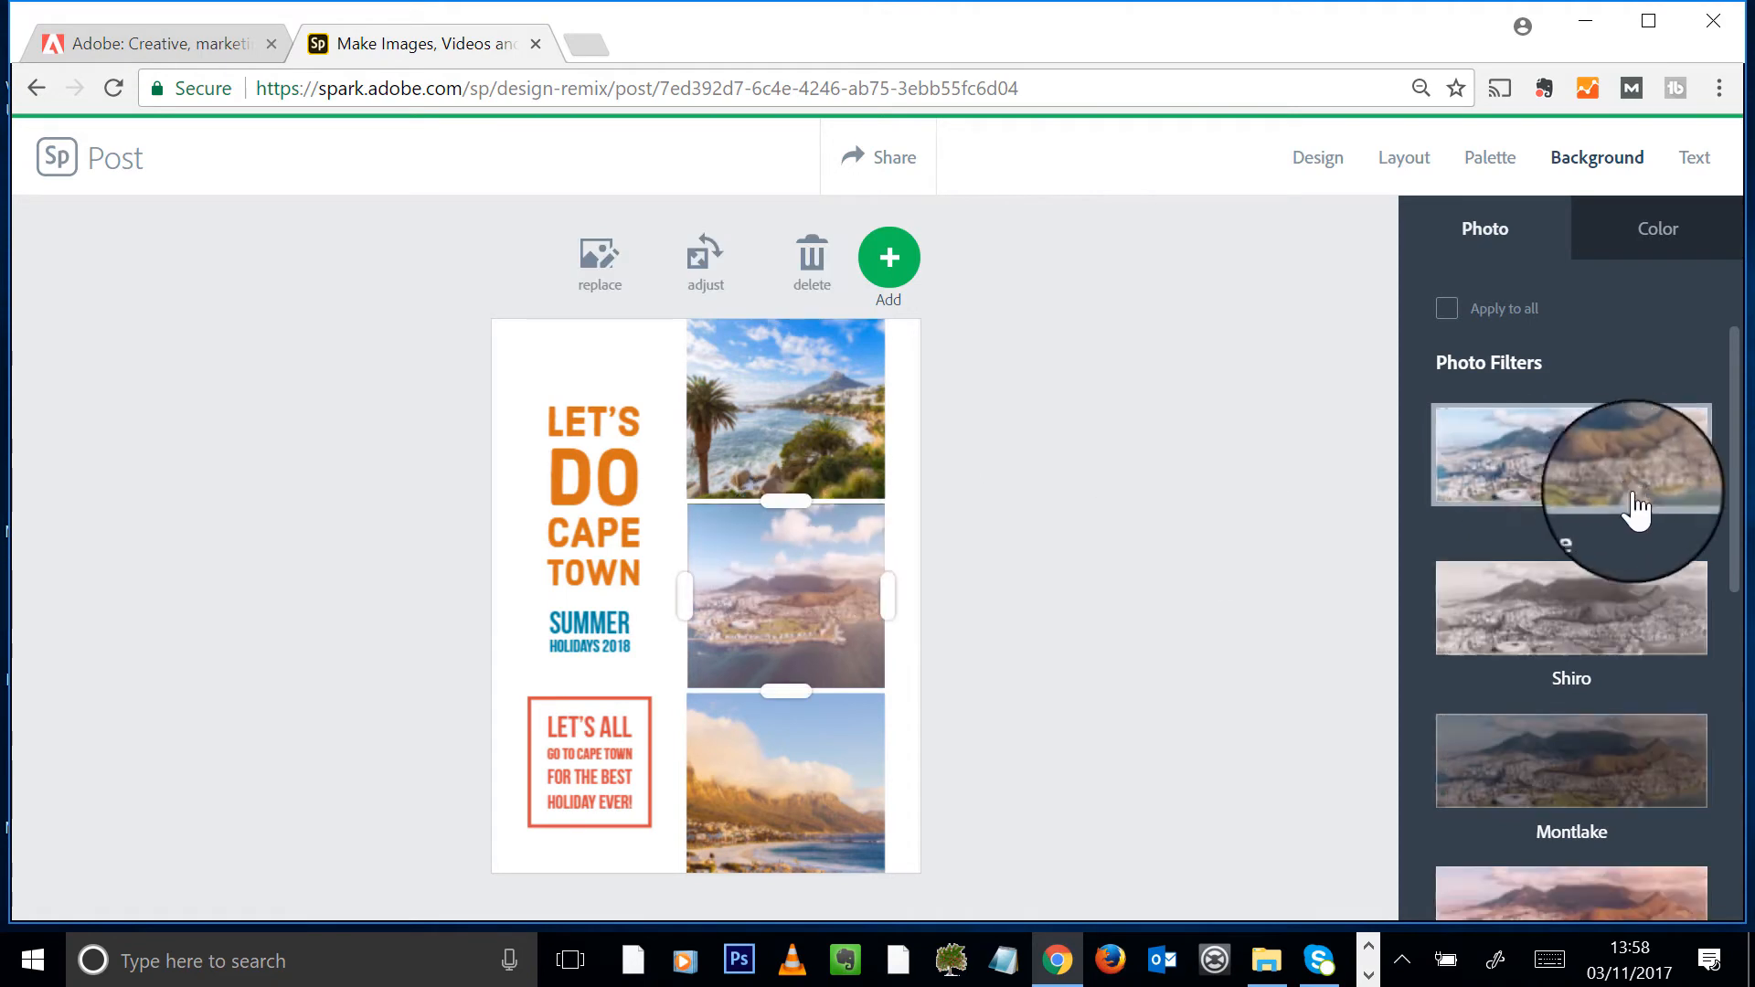
{"action": "left_click", "coordinate": [804, 793]}
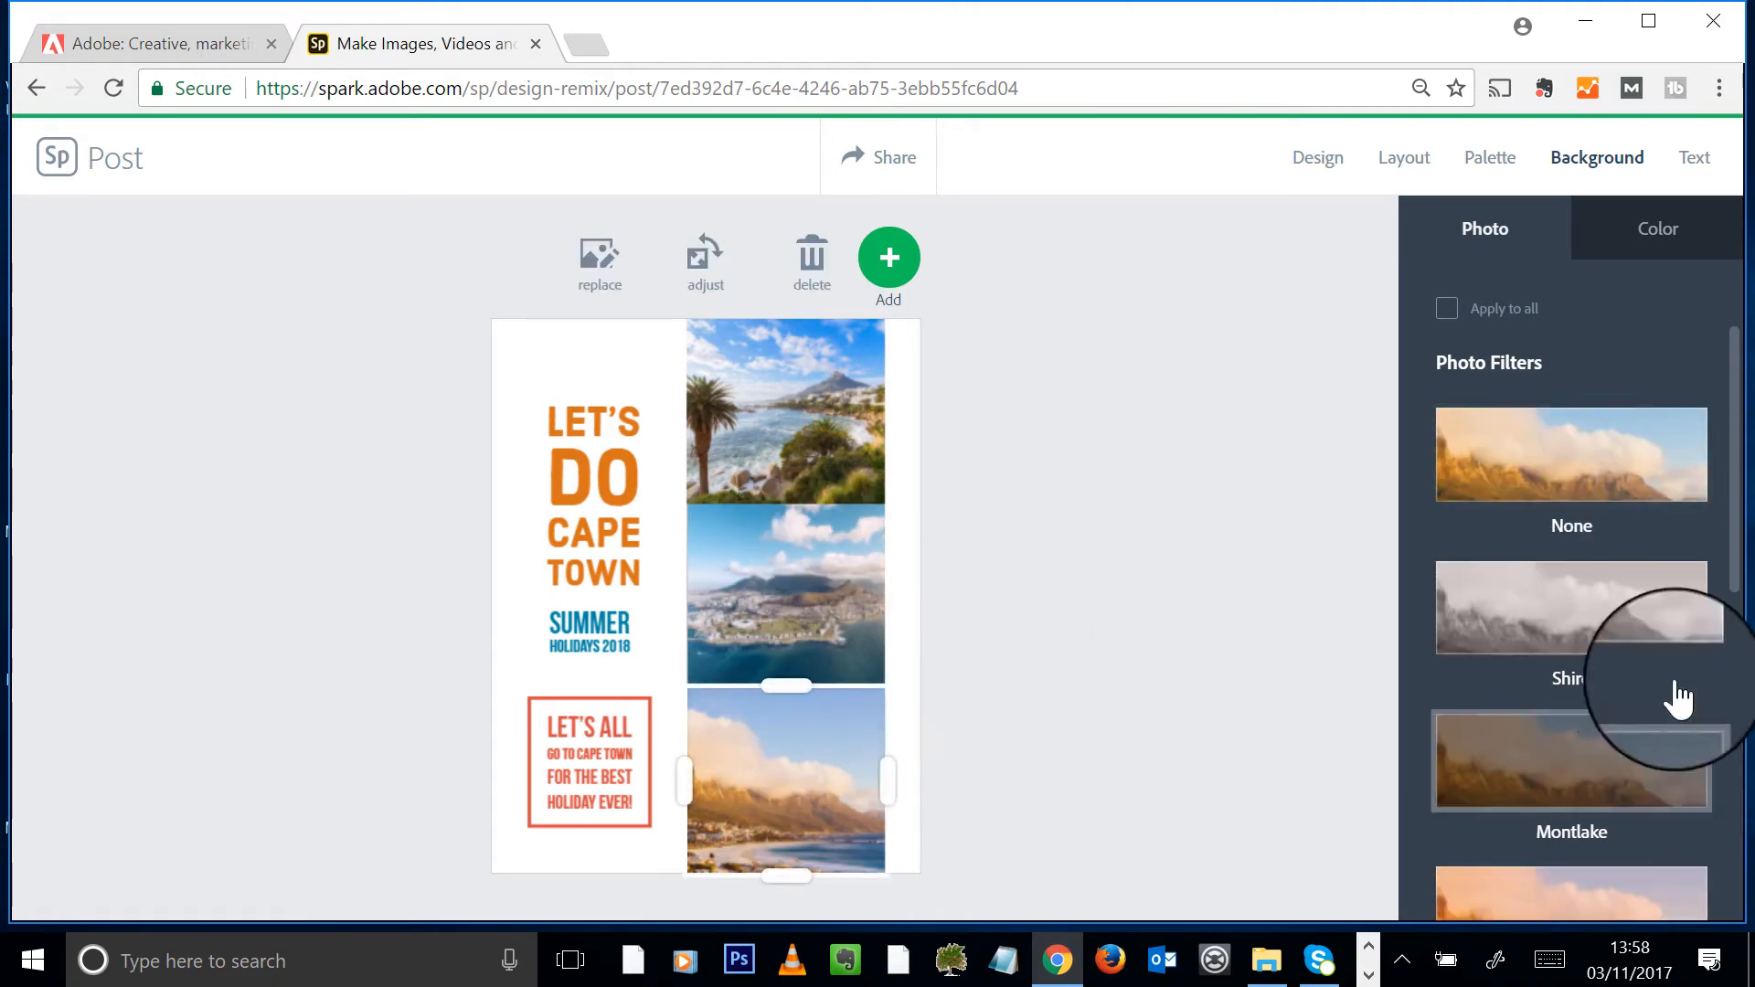
{"action": "left_click", "coordinate": [590, 457]}
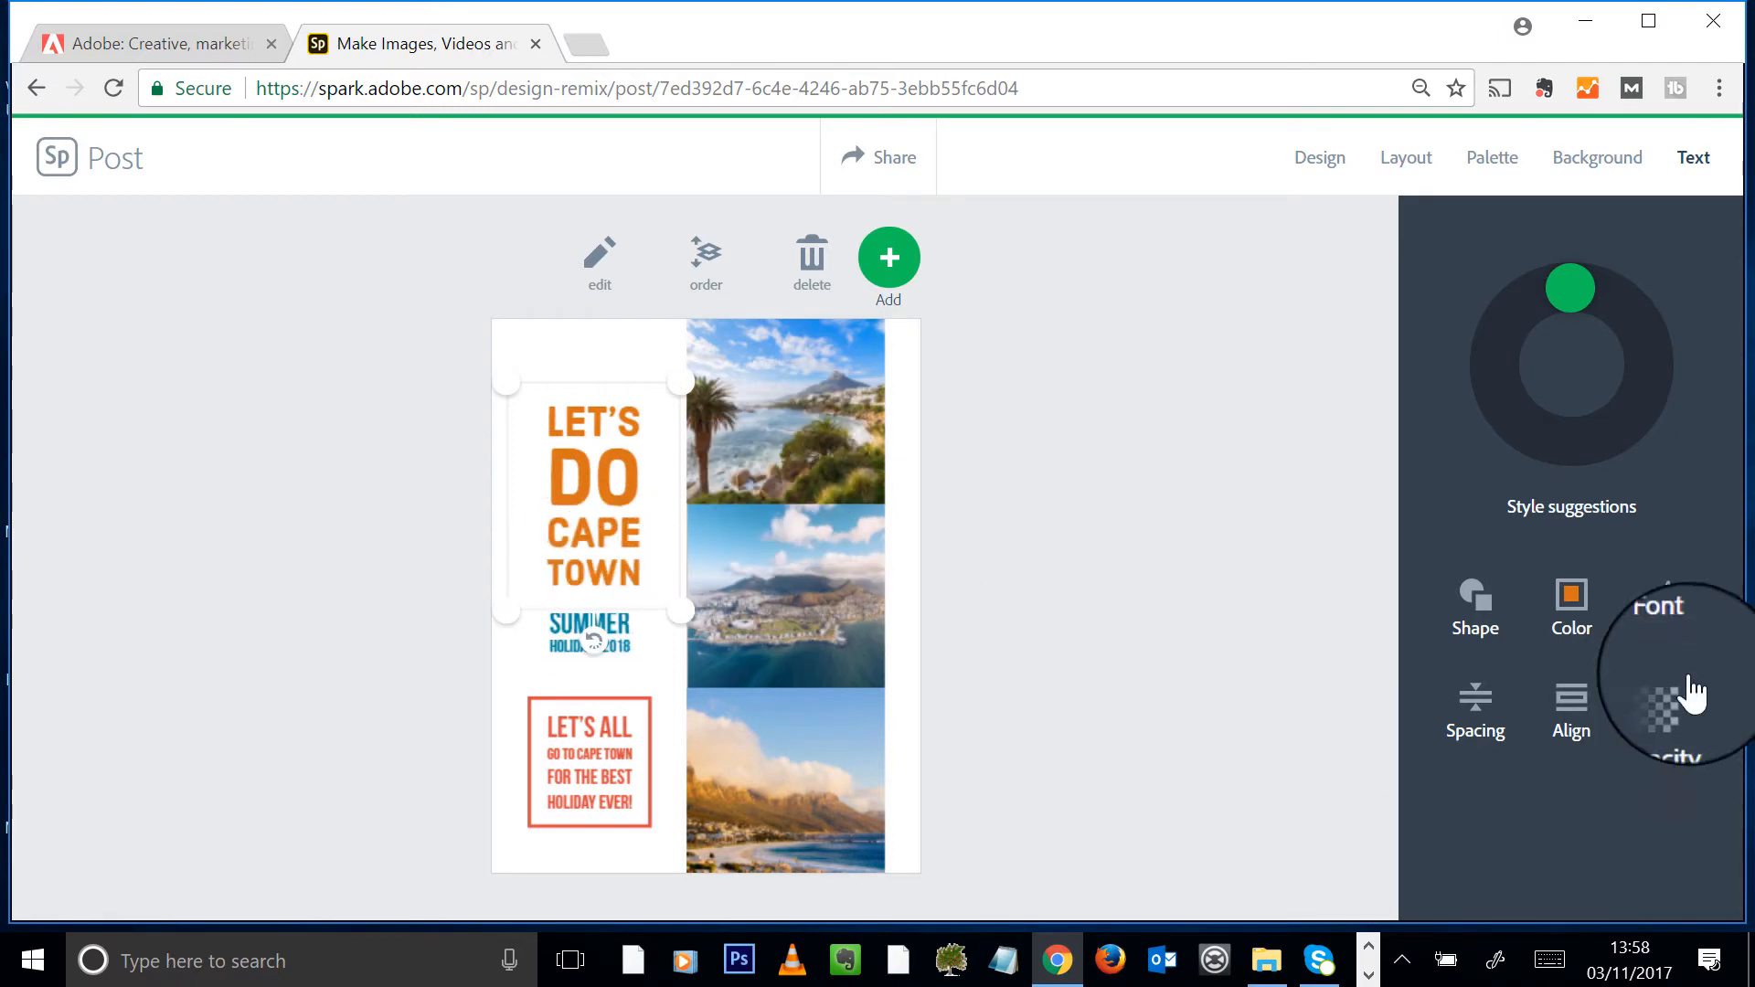
- Colour the orange LET'S DO CAPE TOWN heading blue
{"action": "left_click", "coordinate": [1572, 594]}
{"action": "scroll", "coordinate": [1571, 731], "scroll_direction": "down", "scroll_amount": 3}
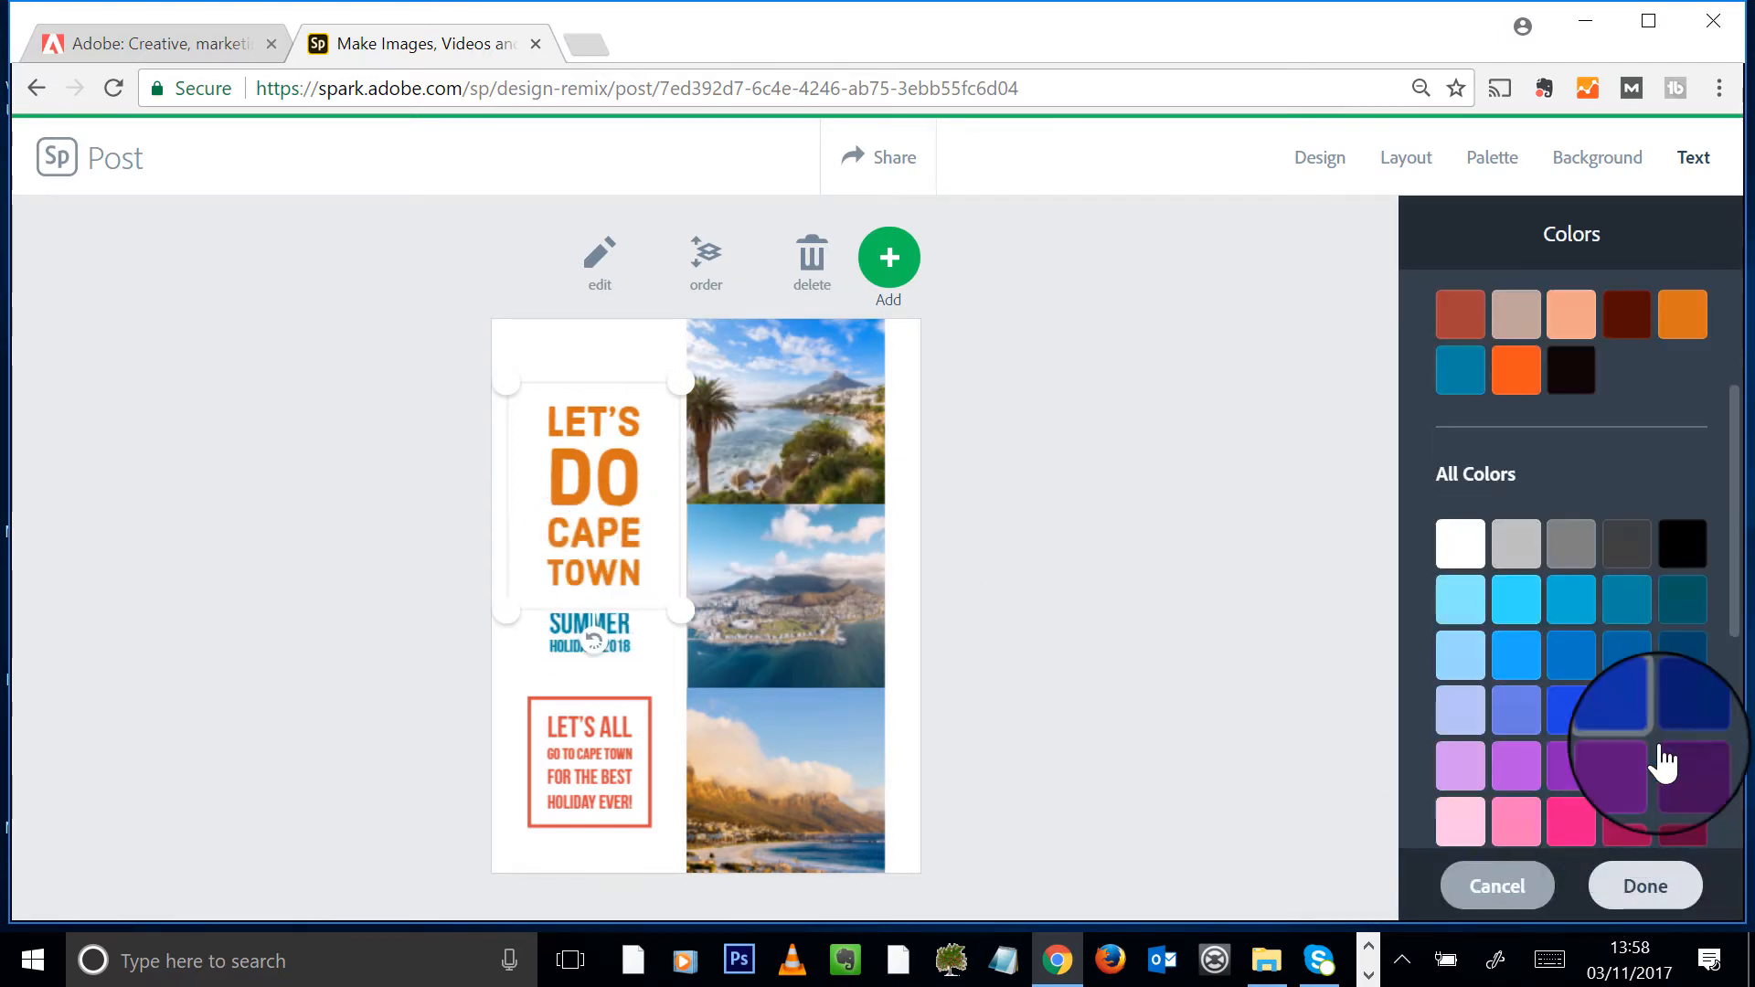
{"action": "left_click", "coordinate": [1600, 632]}
{"action": "left_click", "coordinate": [1010, 530]}
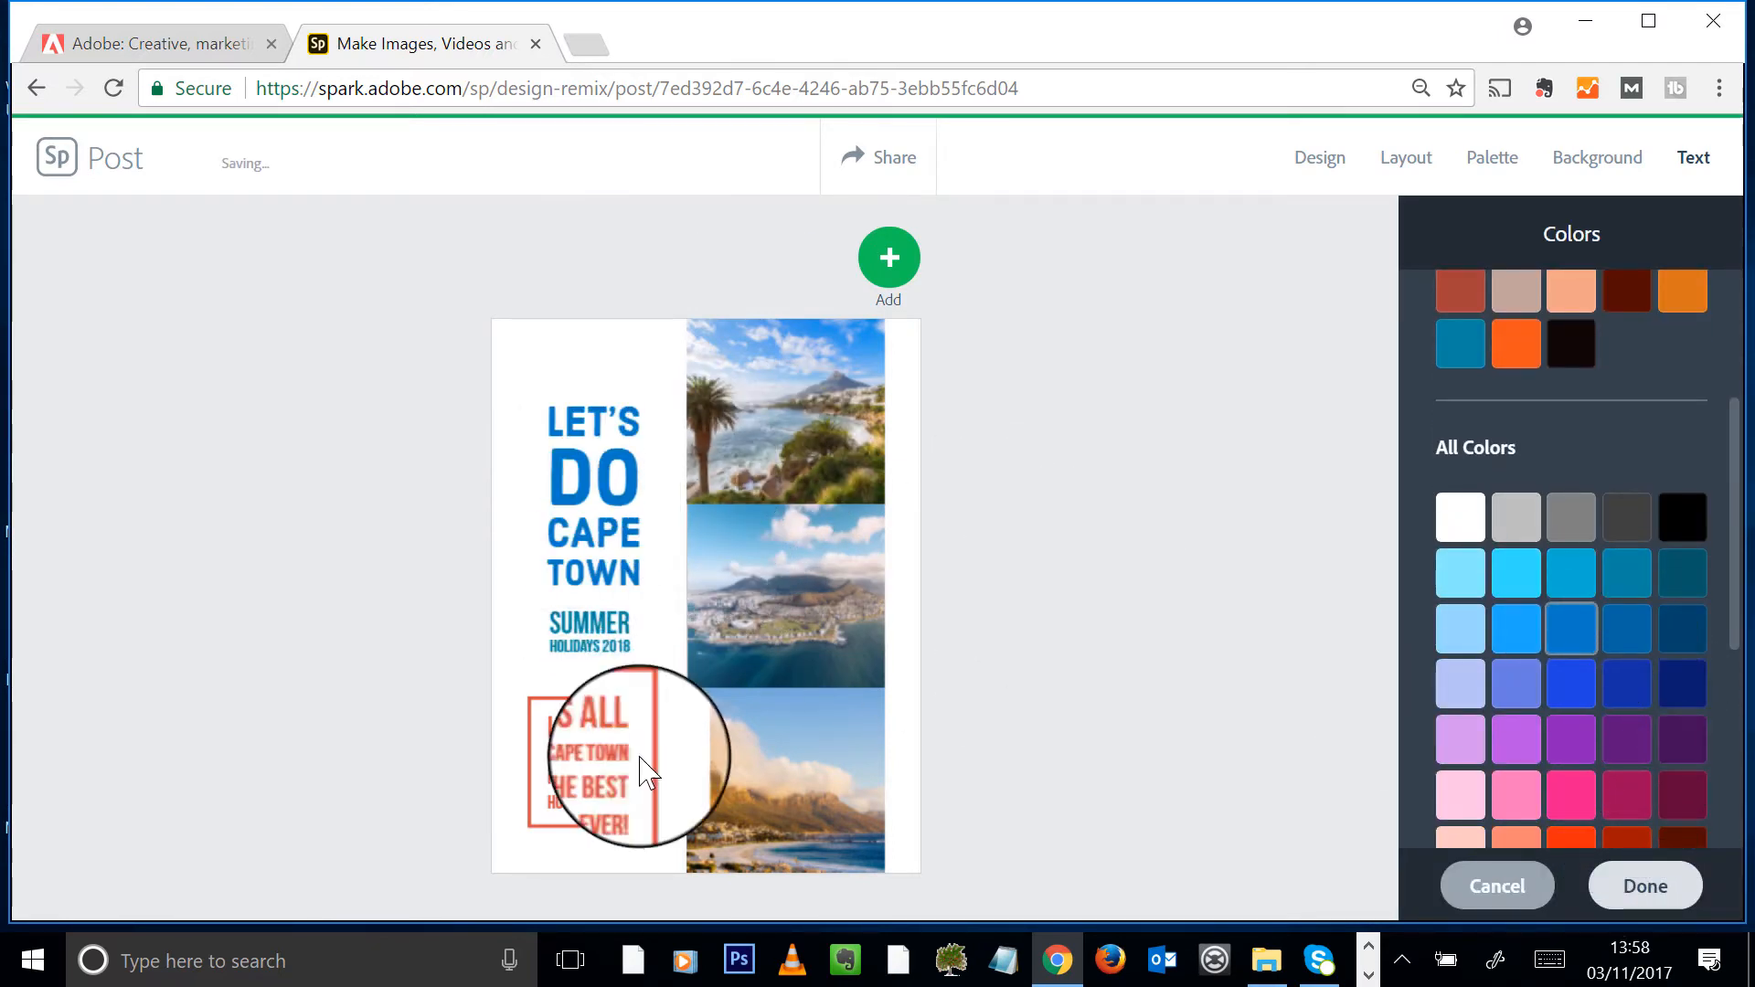
- Change the red LET'S ALL box text to a darker blue
{"action": "left_click", "coordinate": [568, 764]}
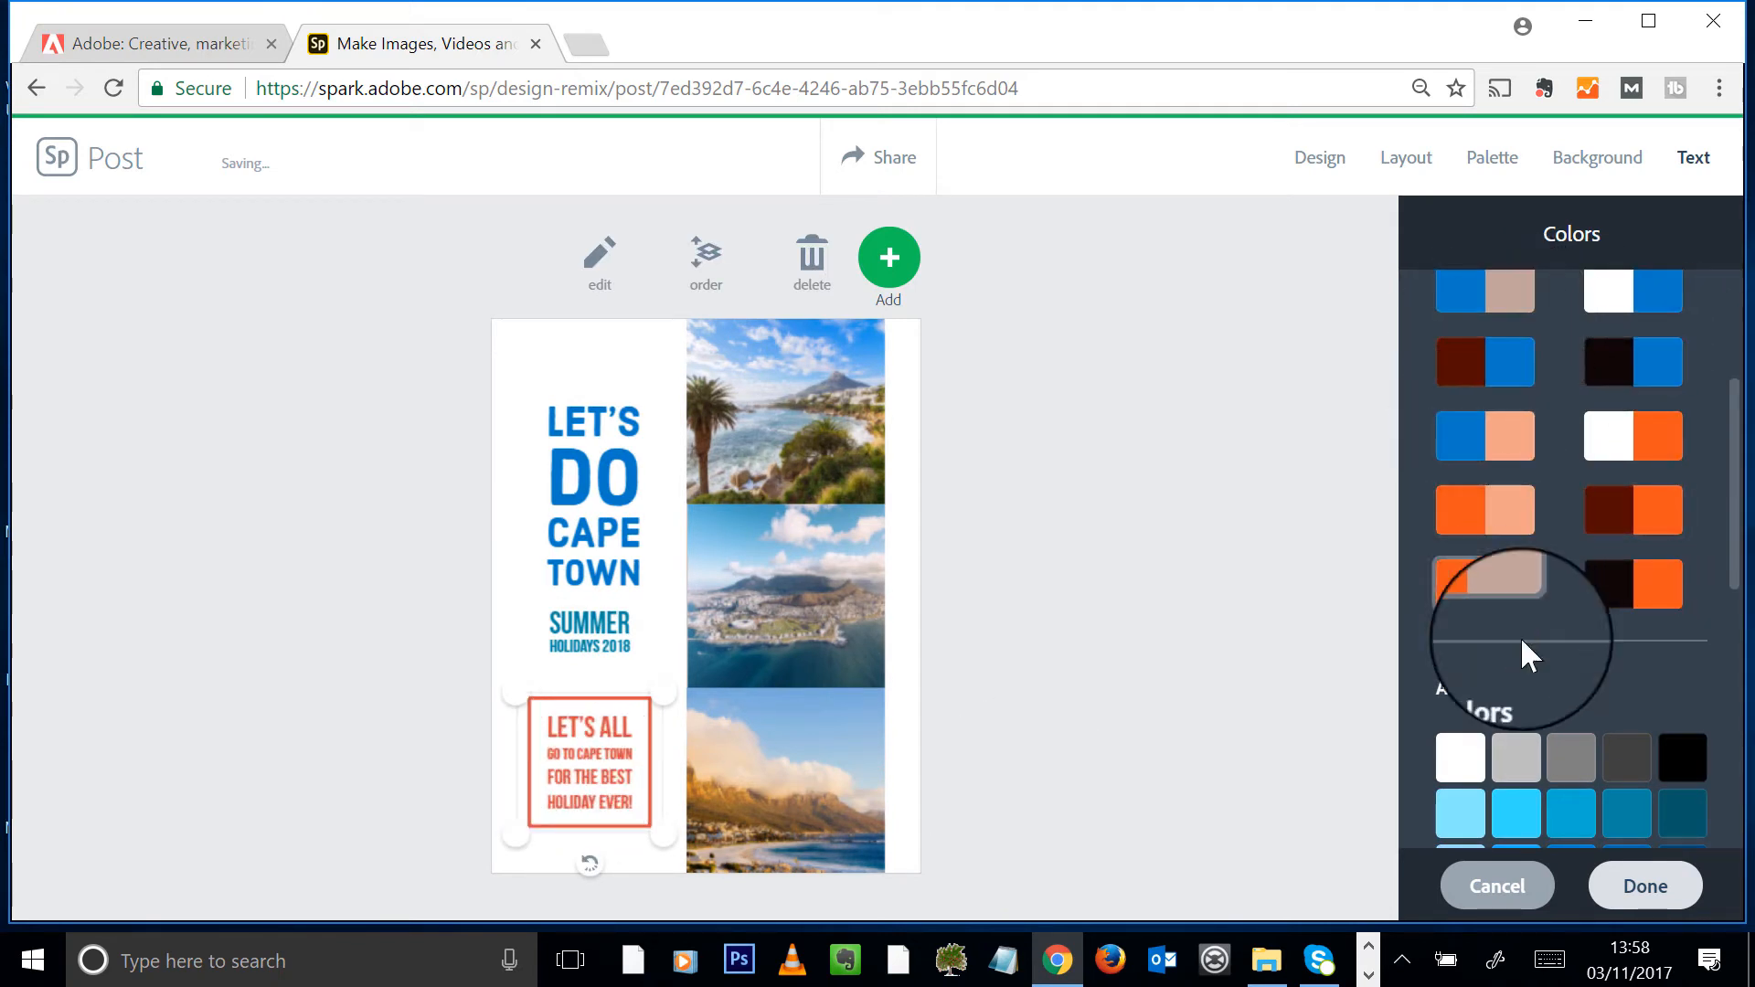
{"action": "left_click", "coordinate": [1516, 812]}
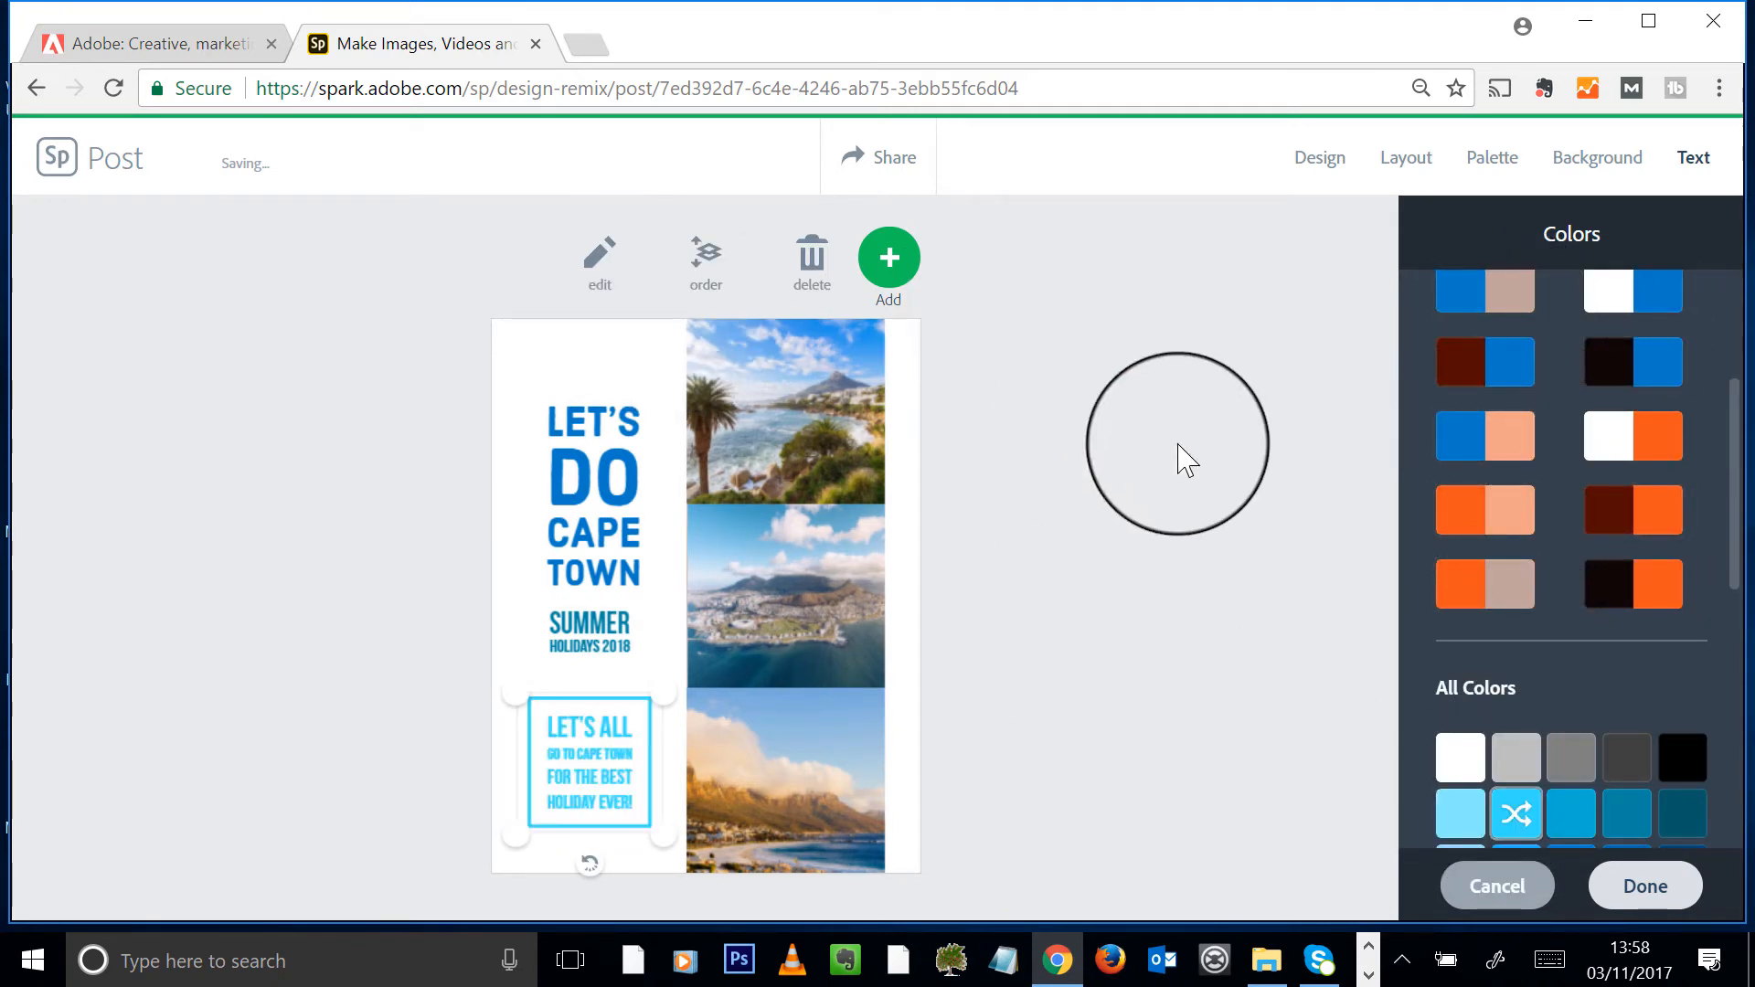
{"action": "left_click", "coordinate": [1622, 812]}
{"action": "left_click", "coordinate": [1154, 549]}
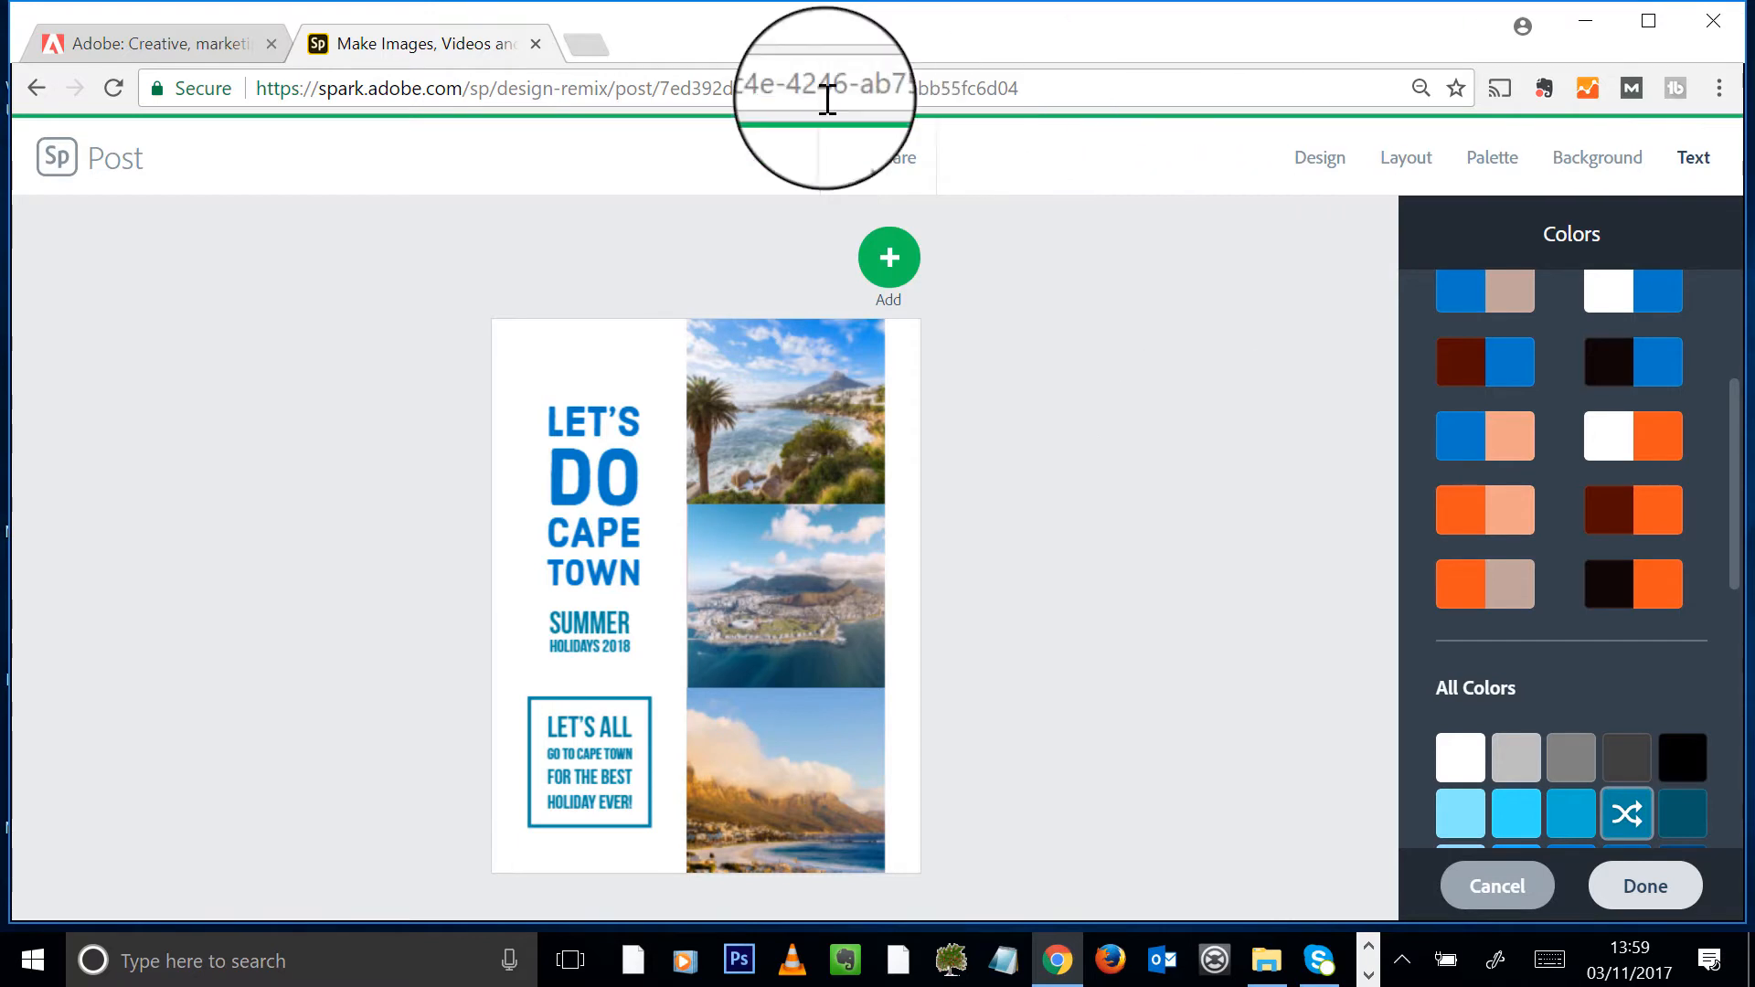
- Share the post titled 'Let's do Cape Town' in the Travel category and create its link
{"action": "left_click", "coordinate": [882, 157]}
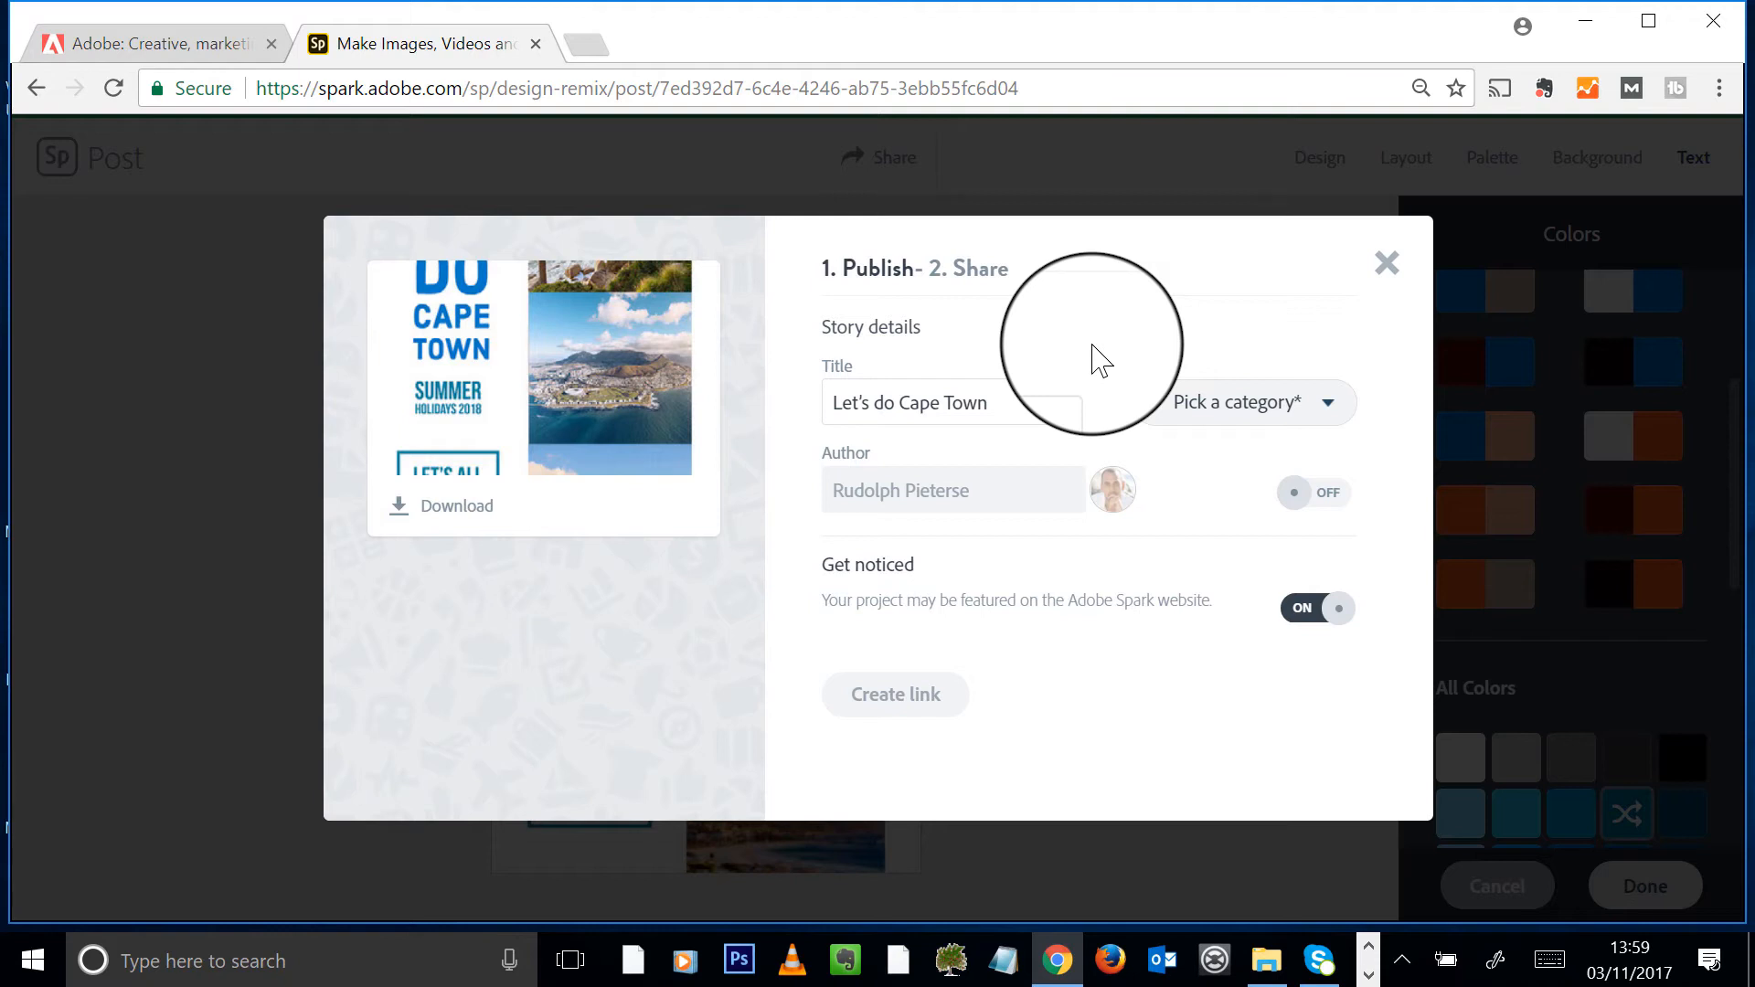
{"action": "triple_click", "coordinate": [999, 403]}
{"action": "left_click", "coordinate": [1019, 407]}
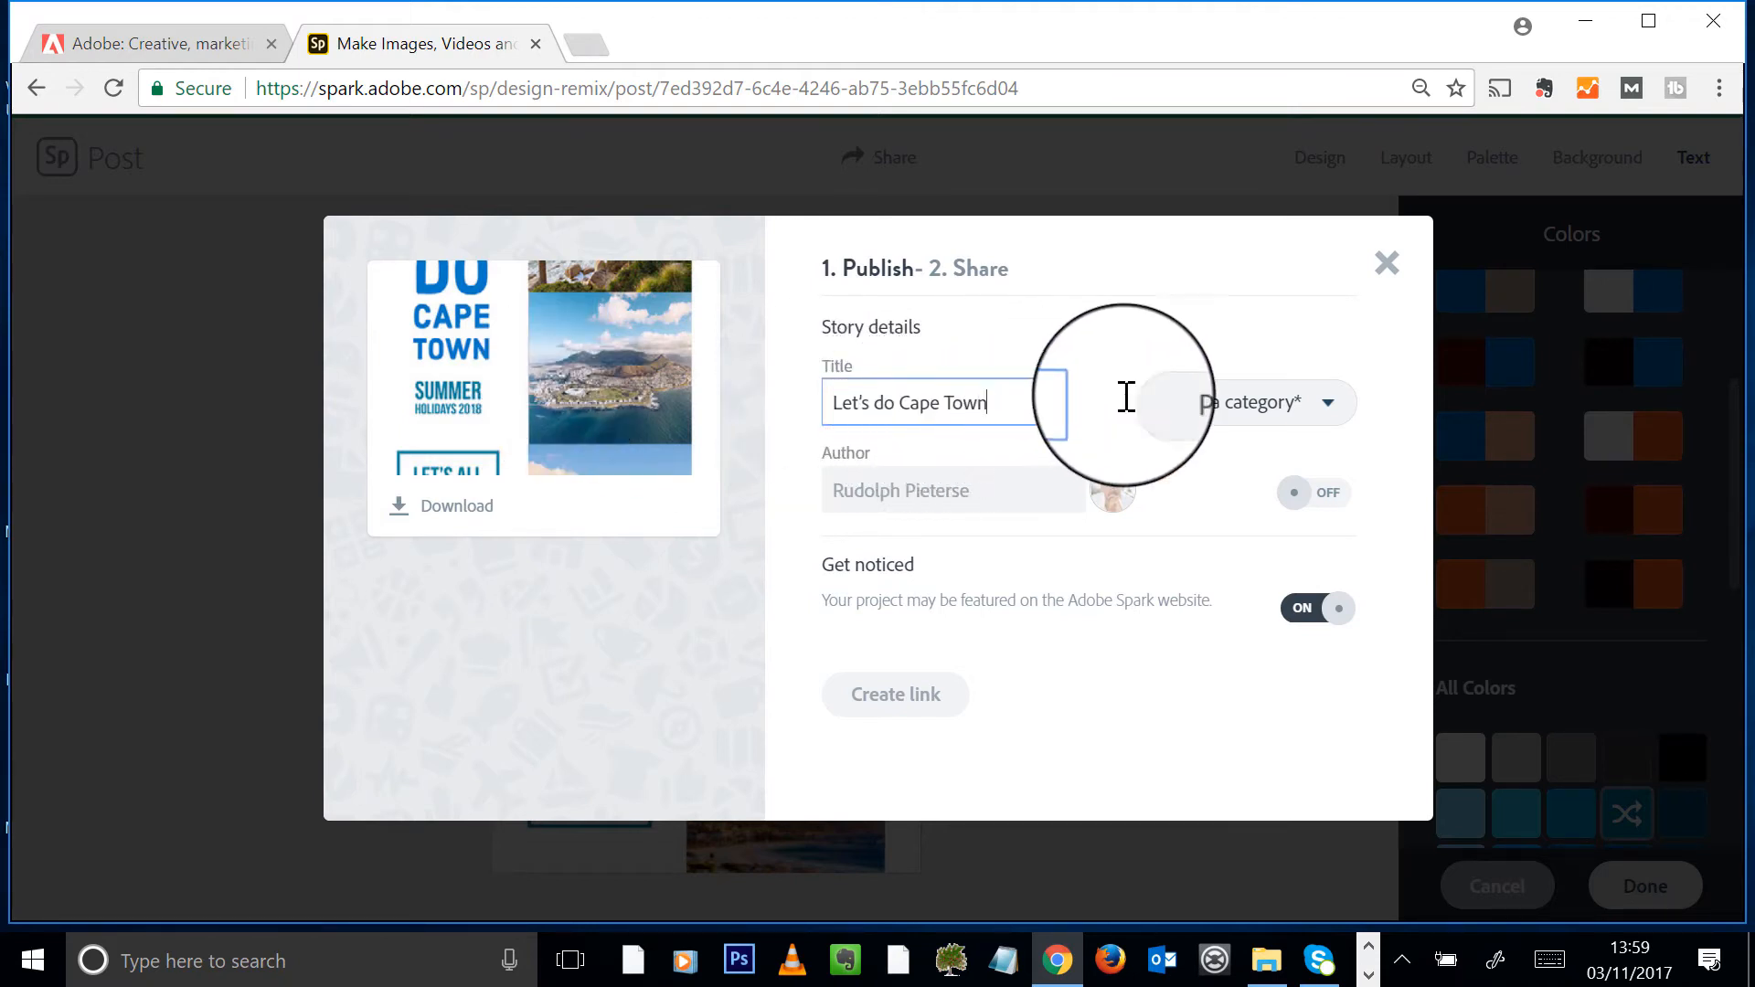
{"action": "left_click", "coordinate": [1307, 411]}
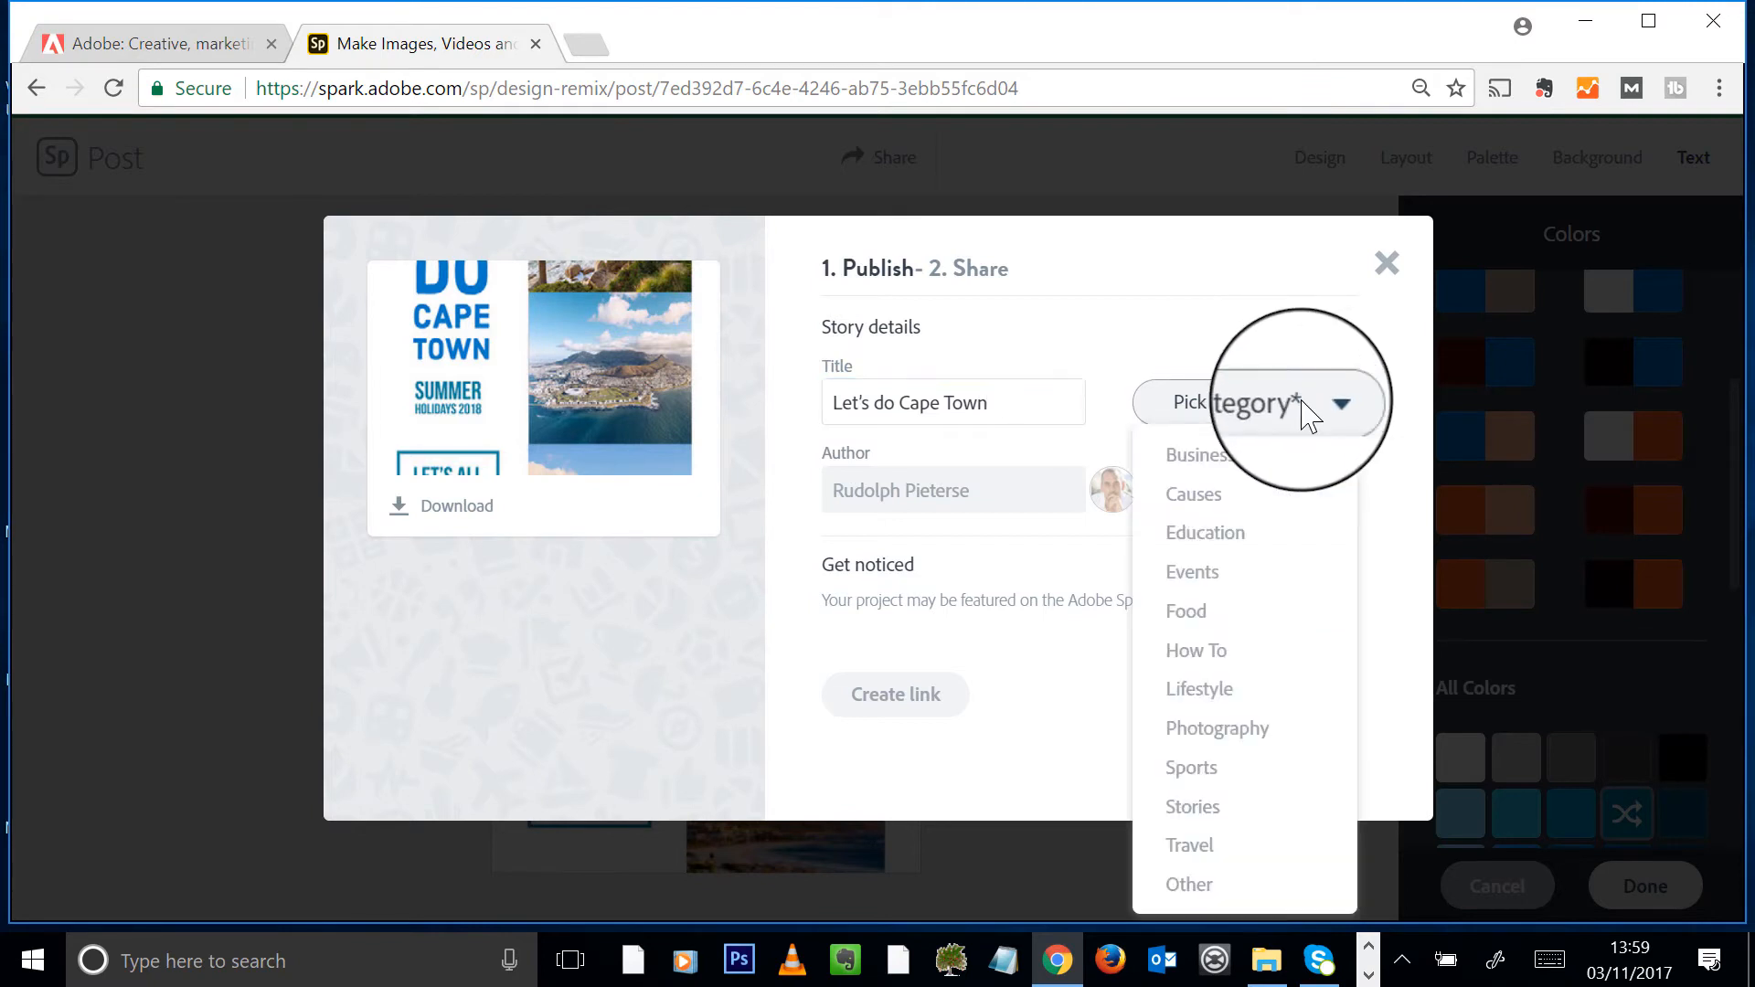
{"action": "left_click", "coordinate": [1209, 849]}
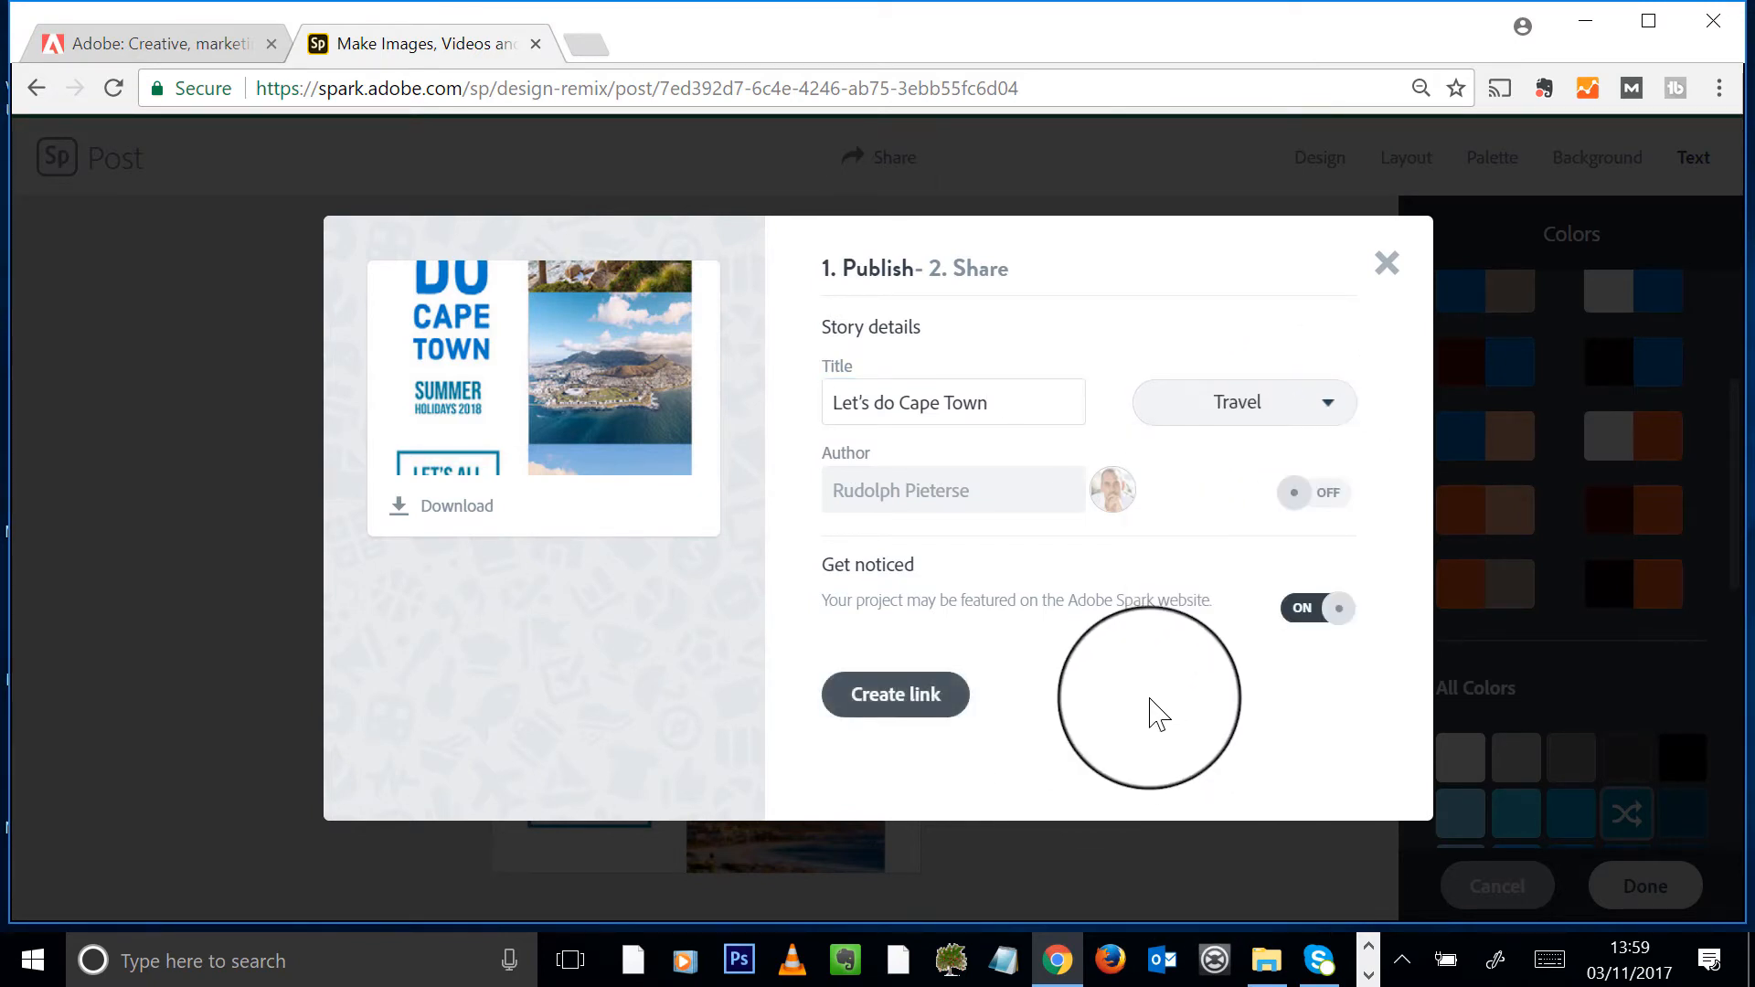
{"action": "left_click", "coordinate": [912, 702]}
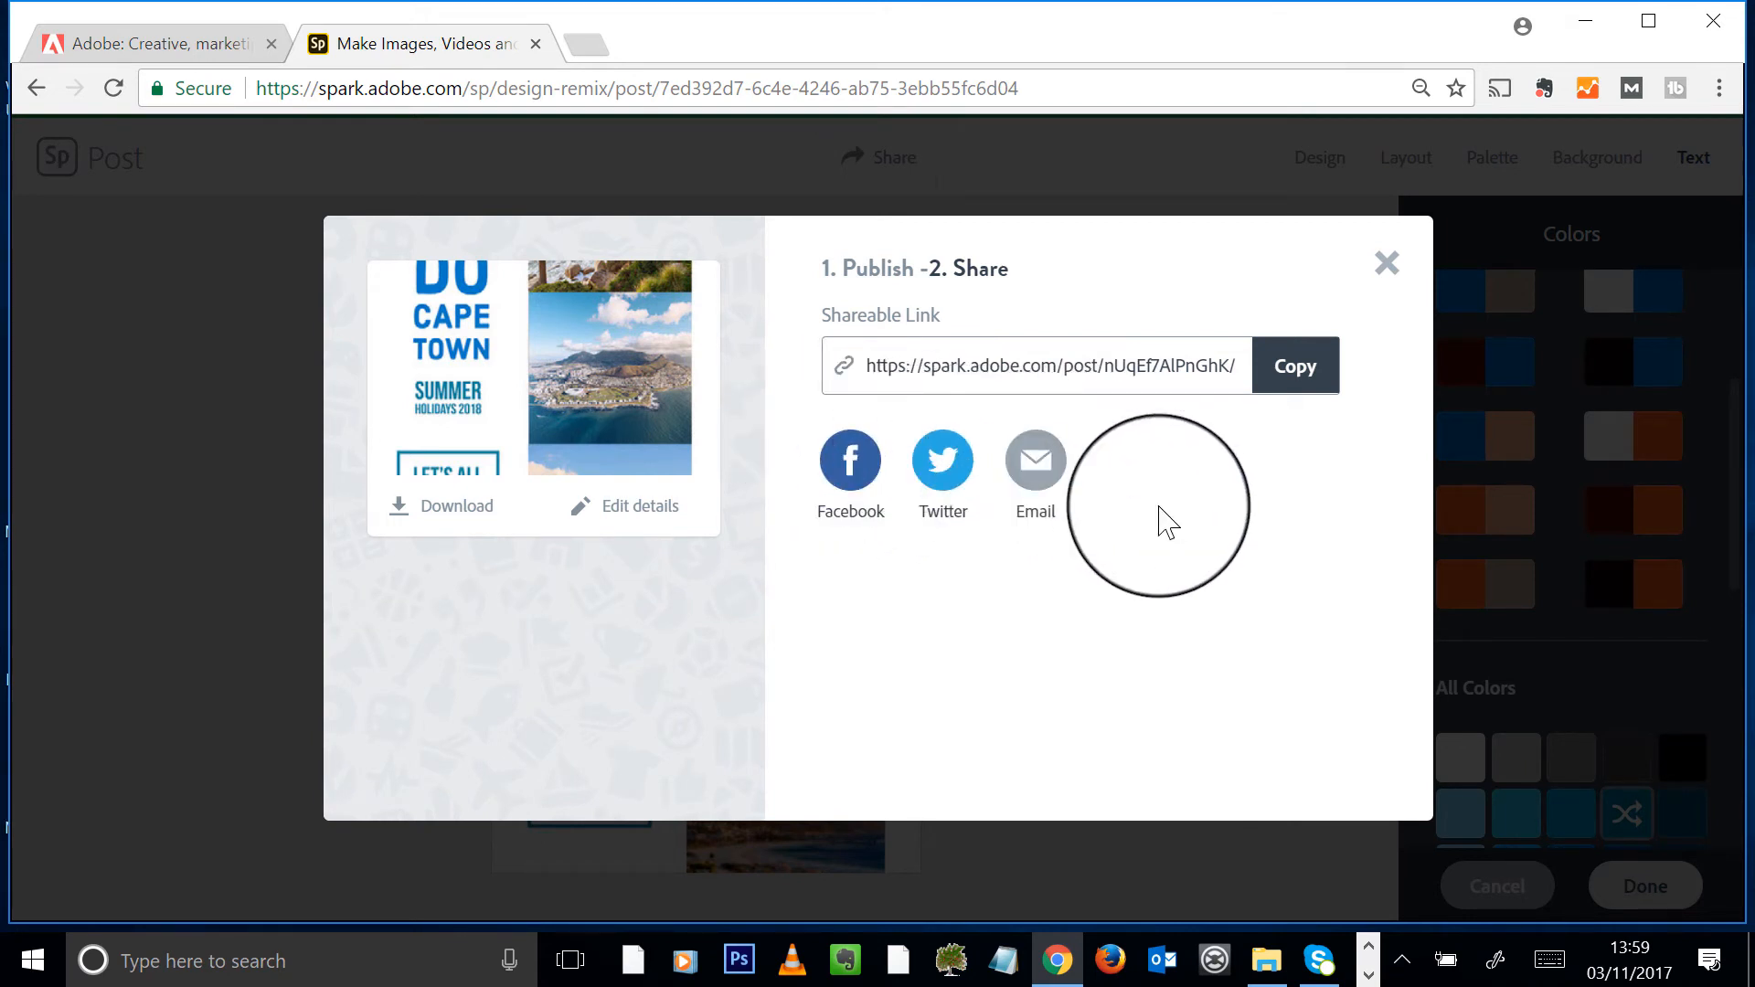
- Download the post as Adobe Spark.jpg and bring up the Cape Town photos folder
{"action": "left_click", "coordinate": [452, 528]}
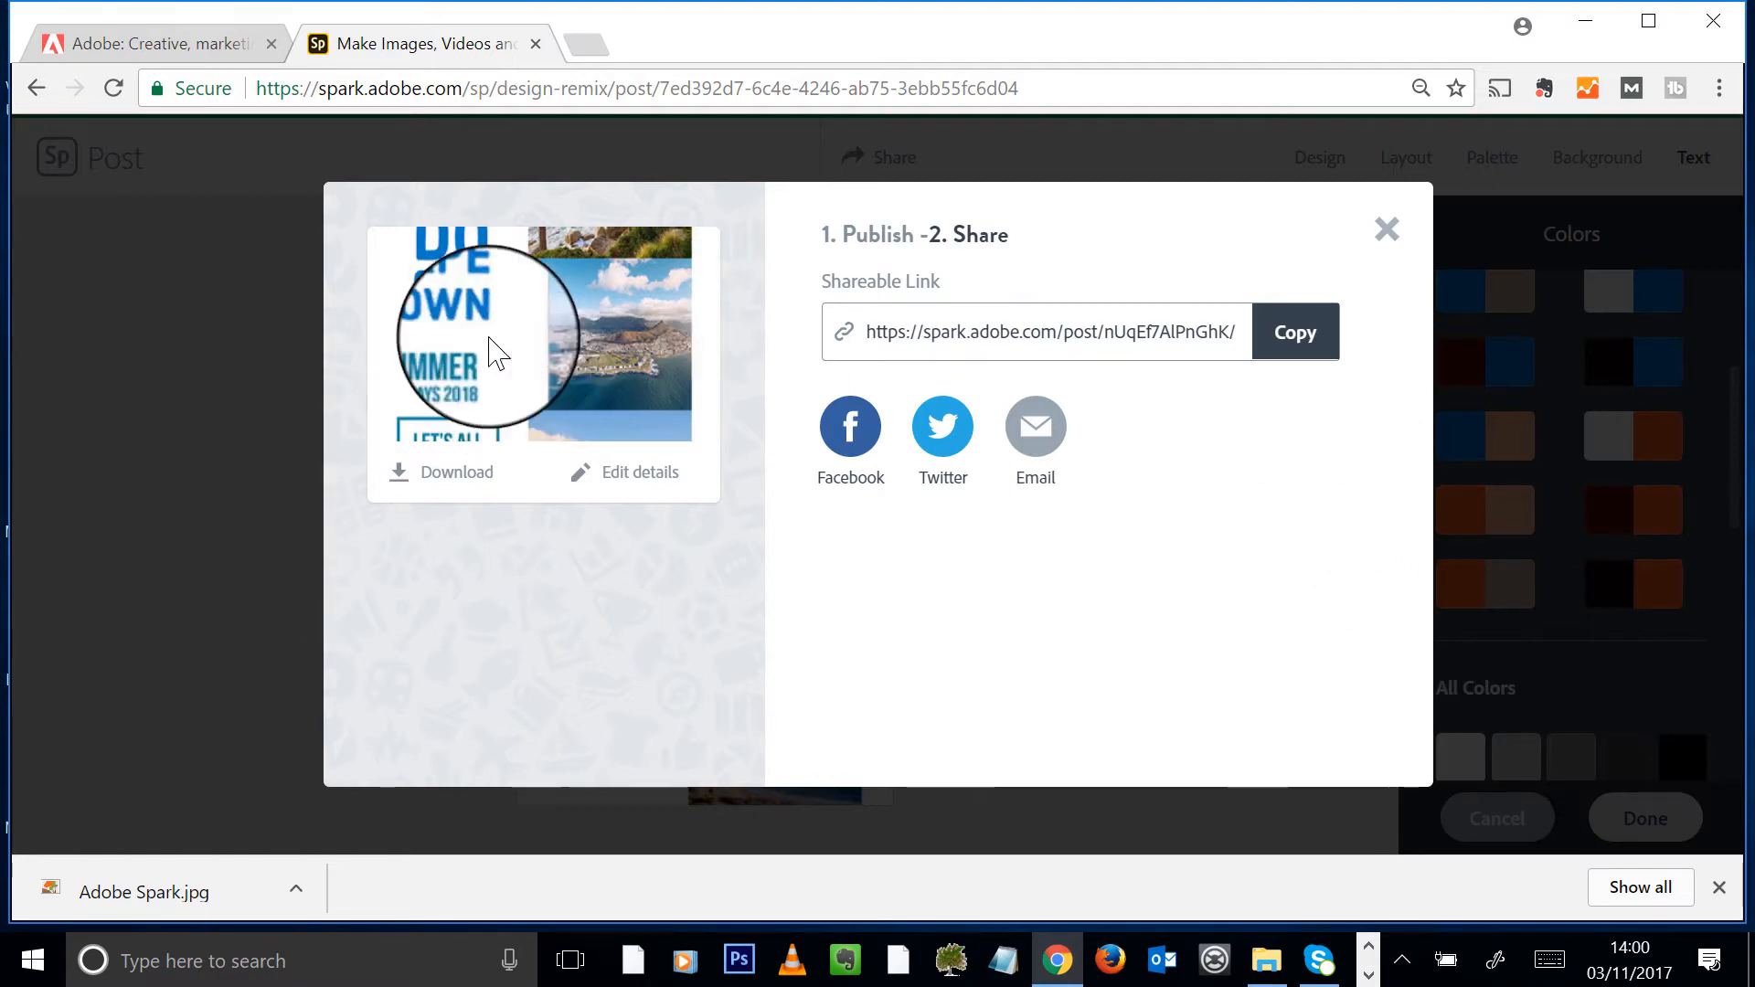
{"action": "left_click", "coordinate": [1261, 965]}
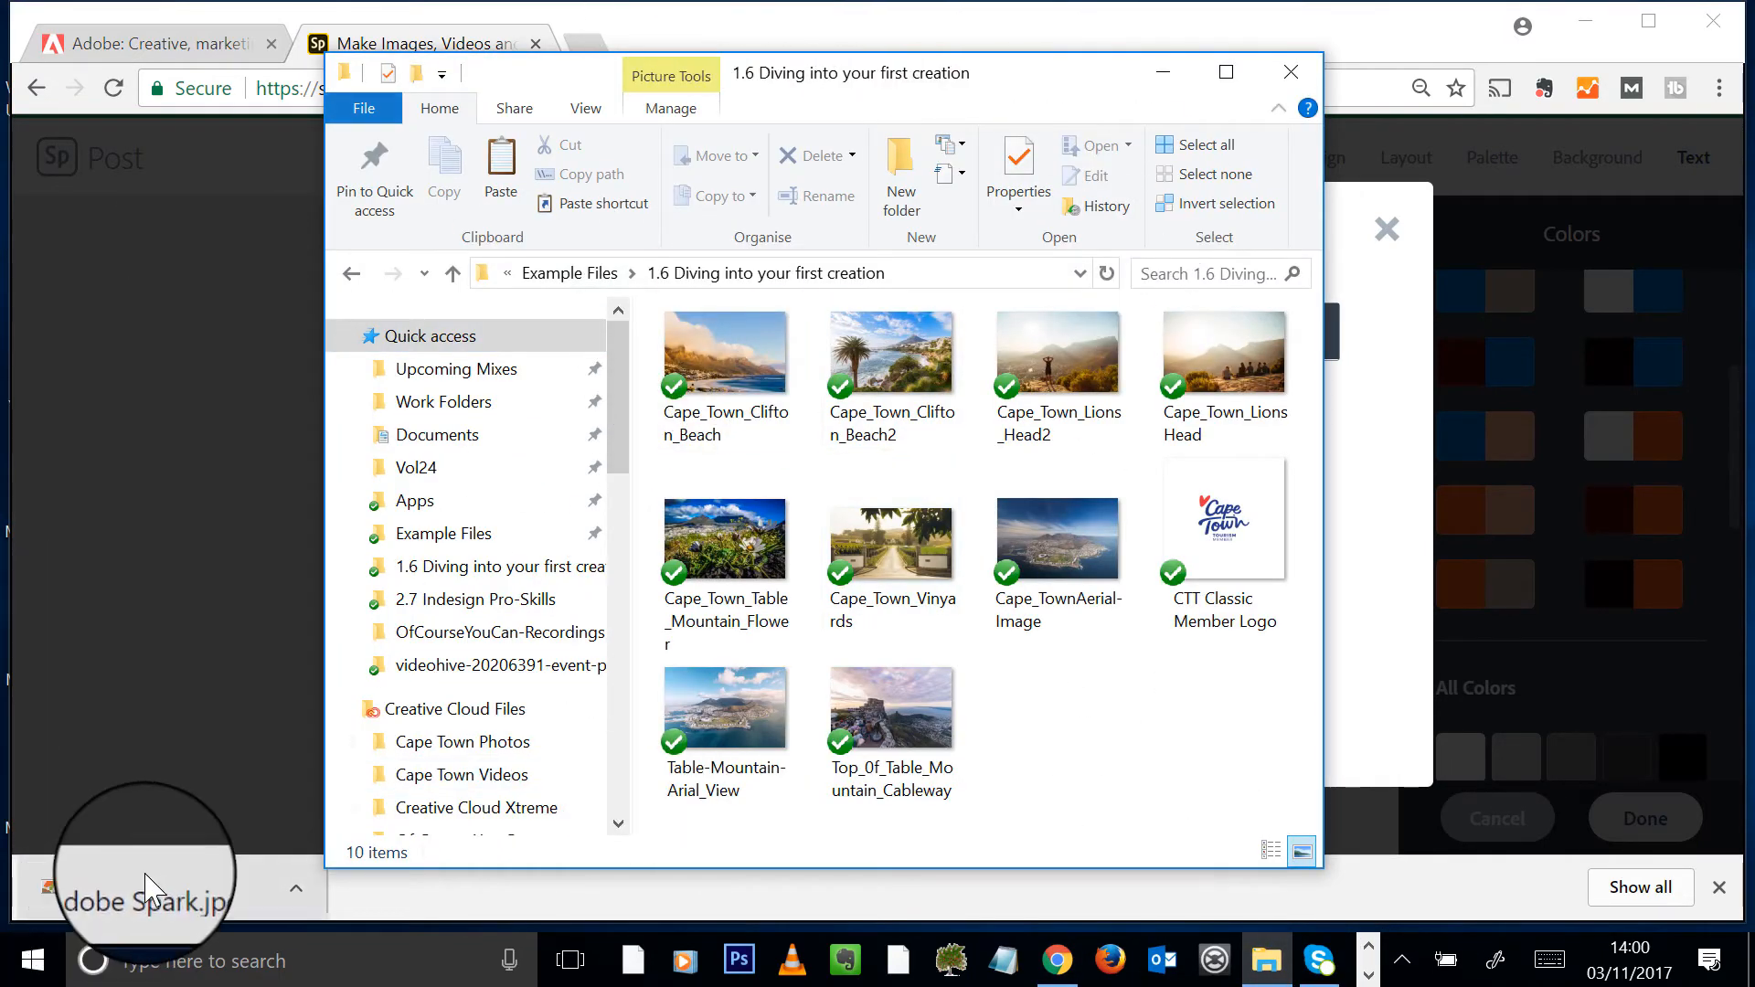
- View the downloaded Adobe Spark.jpg in Photo Viewer, then close it and the share dialog
{"action": "left_click", "coordinate": [155, 896]}
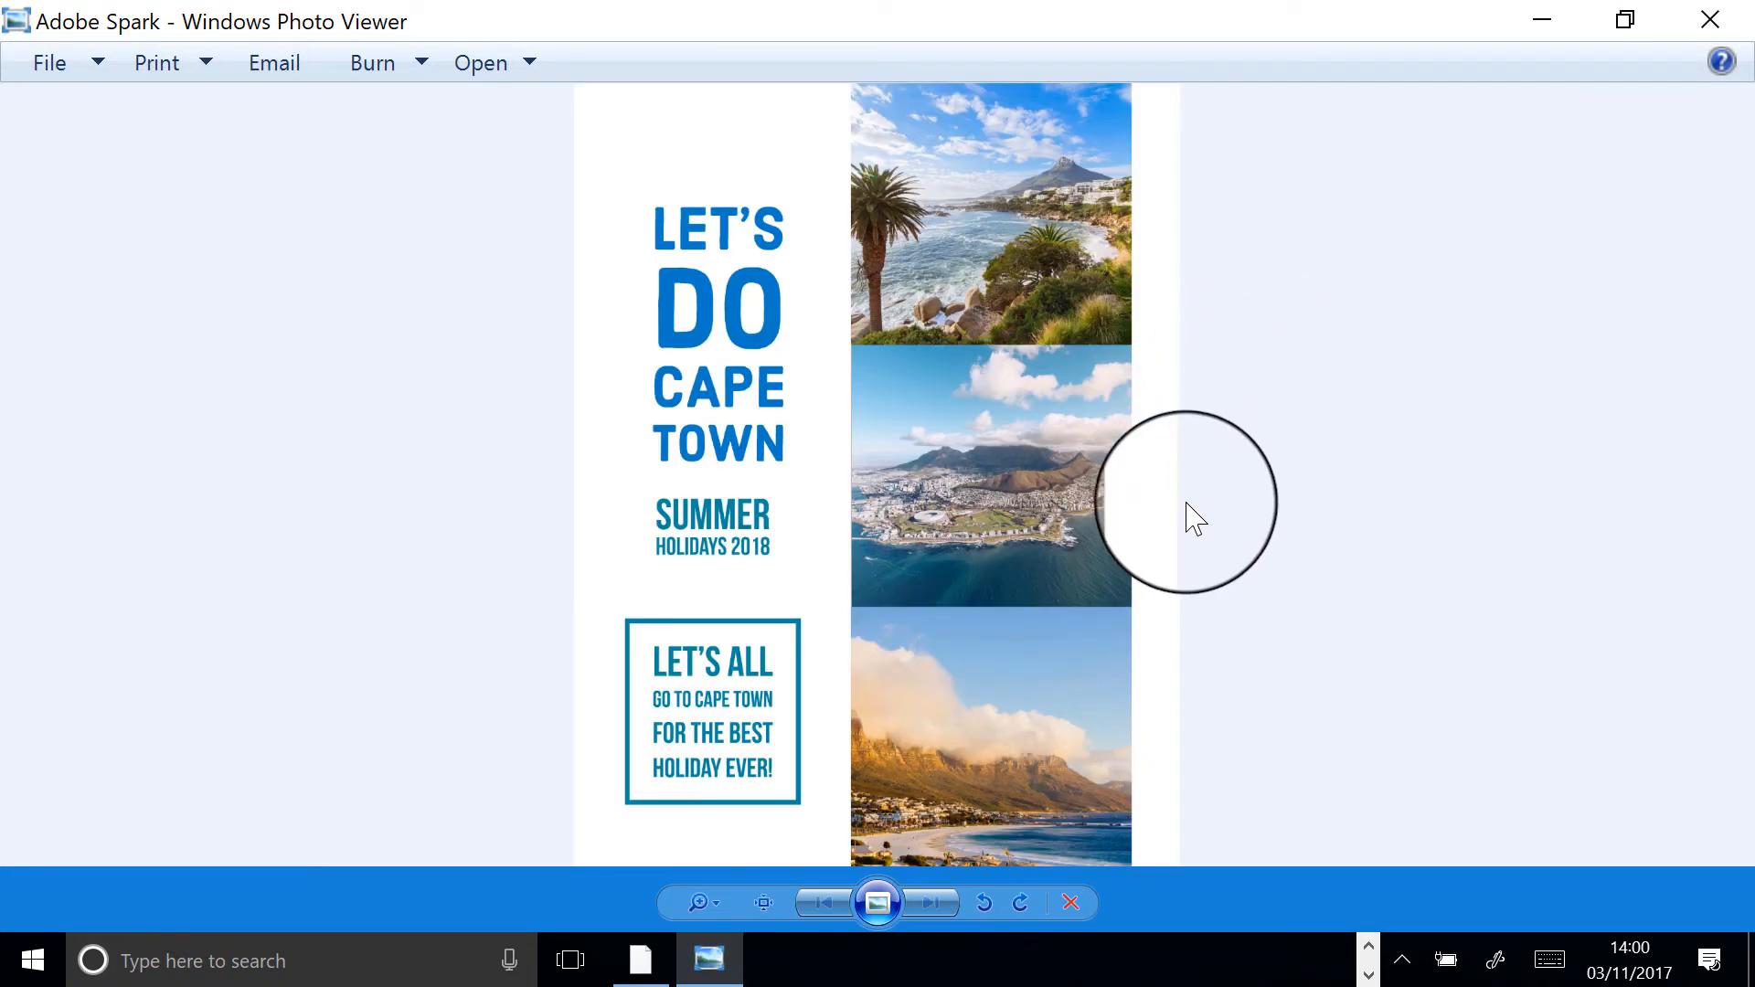
{"action": "left_click", "coordinate": [1709, 20]}
{"action": "left_click", "coordinate": [1387, 264]}
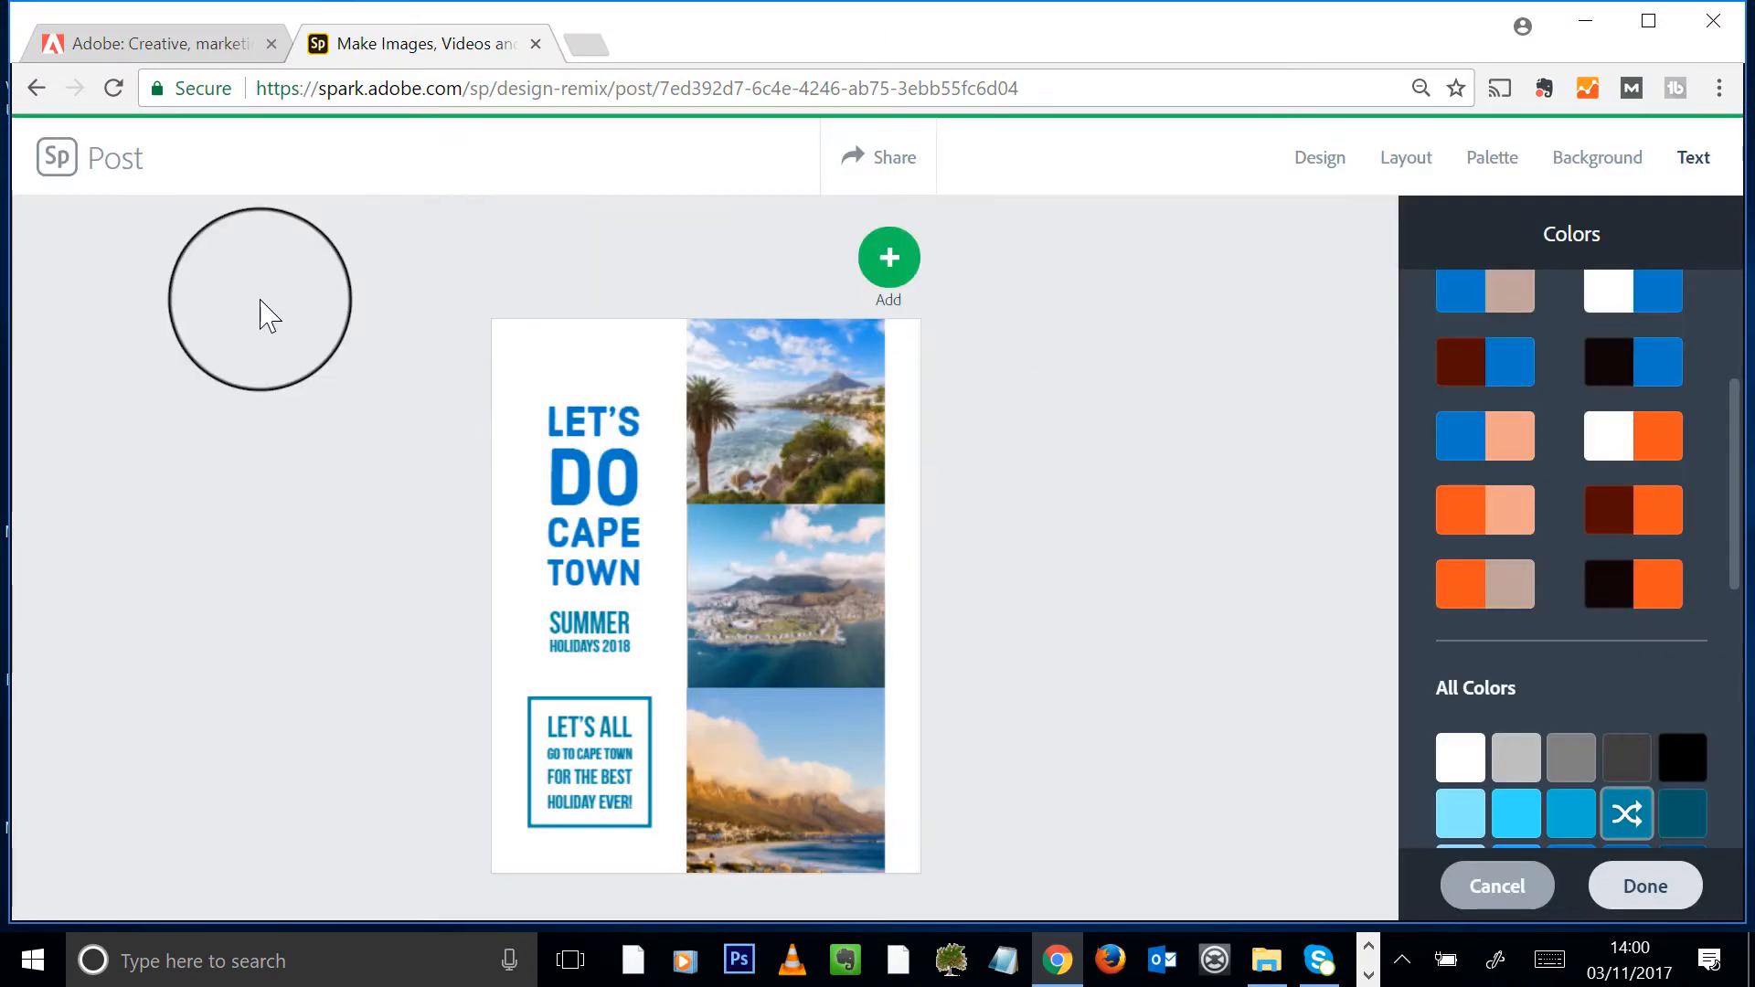
- Delete the post ID after spark.adobe.com/sp/ in the address bar to load the projects home
{"action": "left_click", "coordinate": [490, 88]}
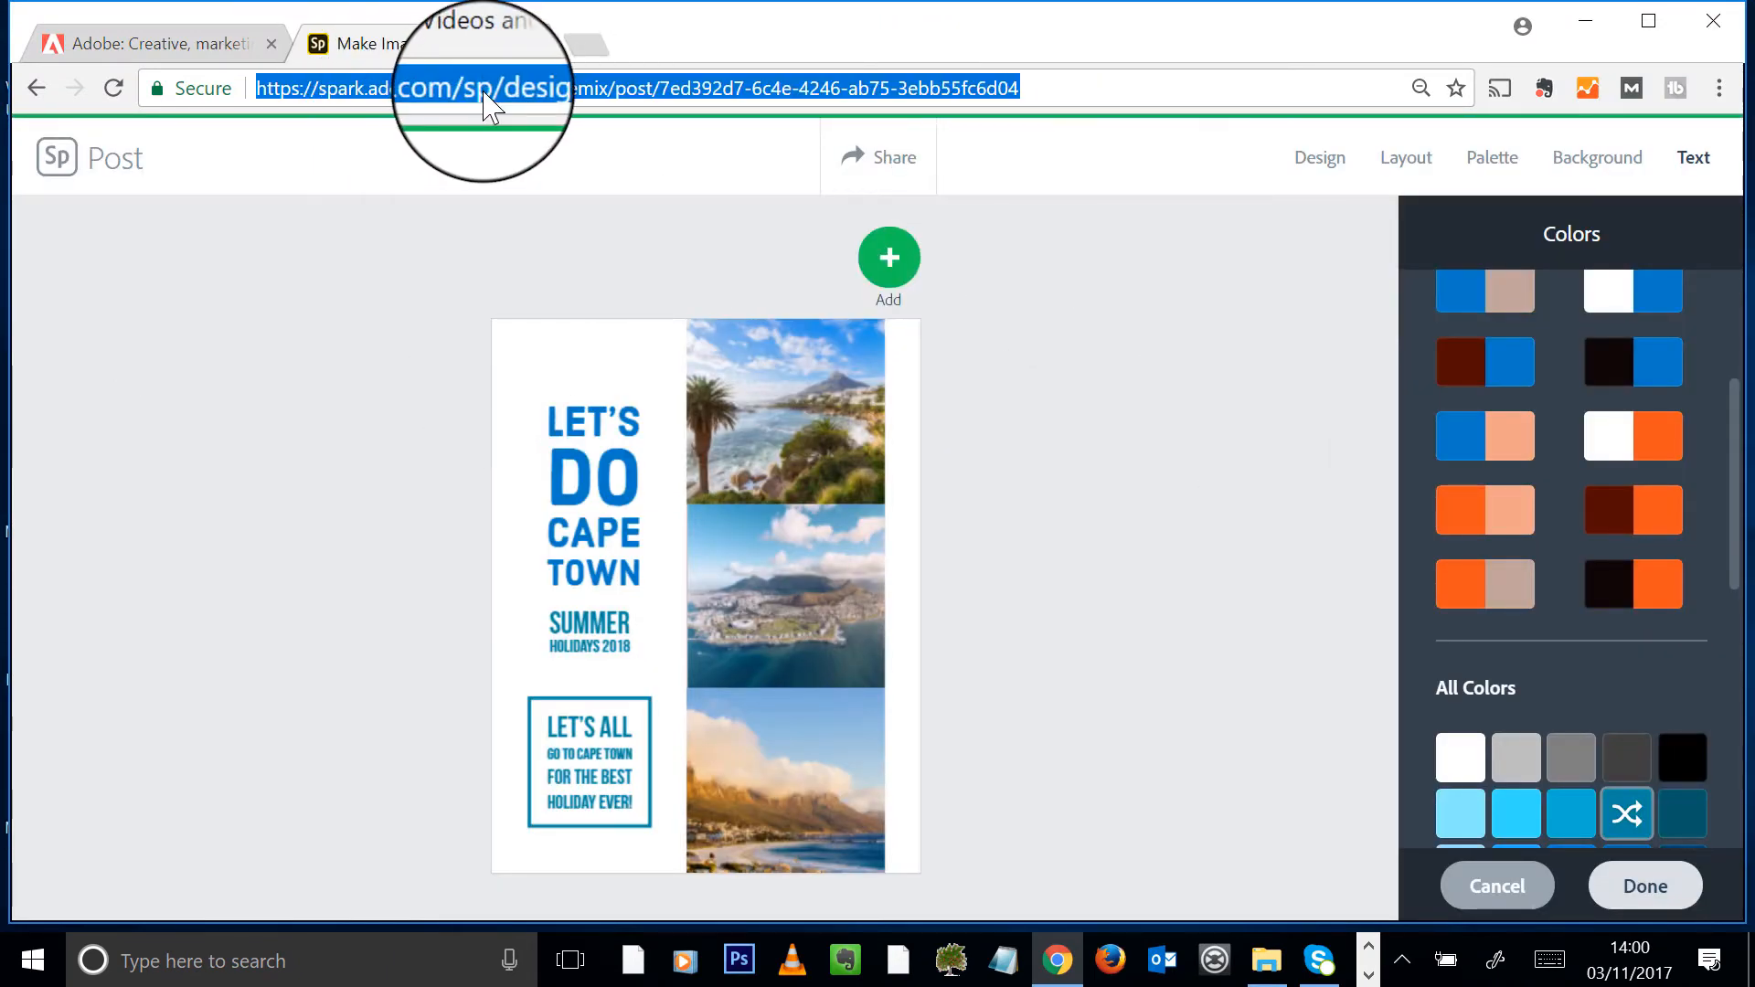
{"action": "left_click_drag", "start_coordinate": [471, 88], "coordinate": [891, 88]}
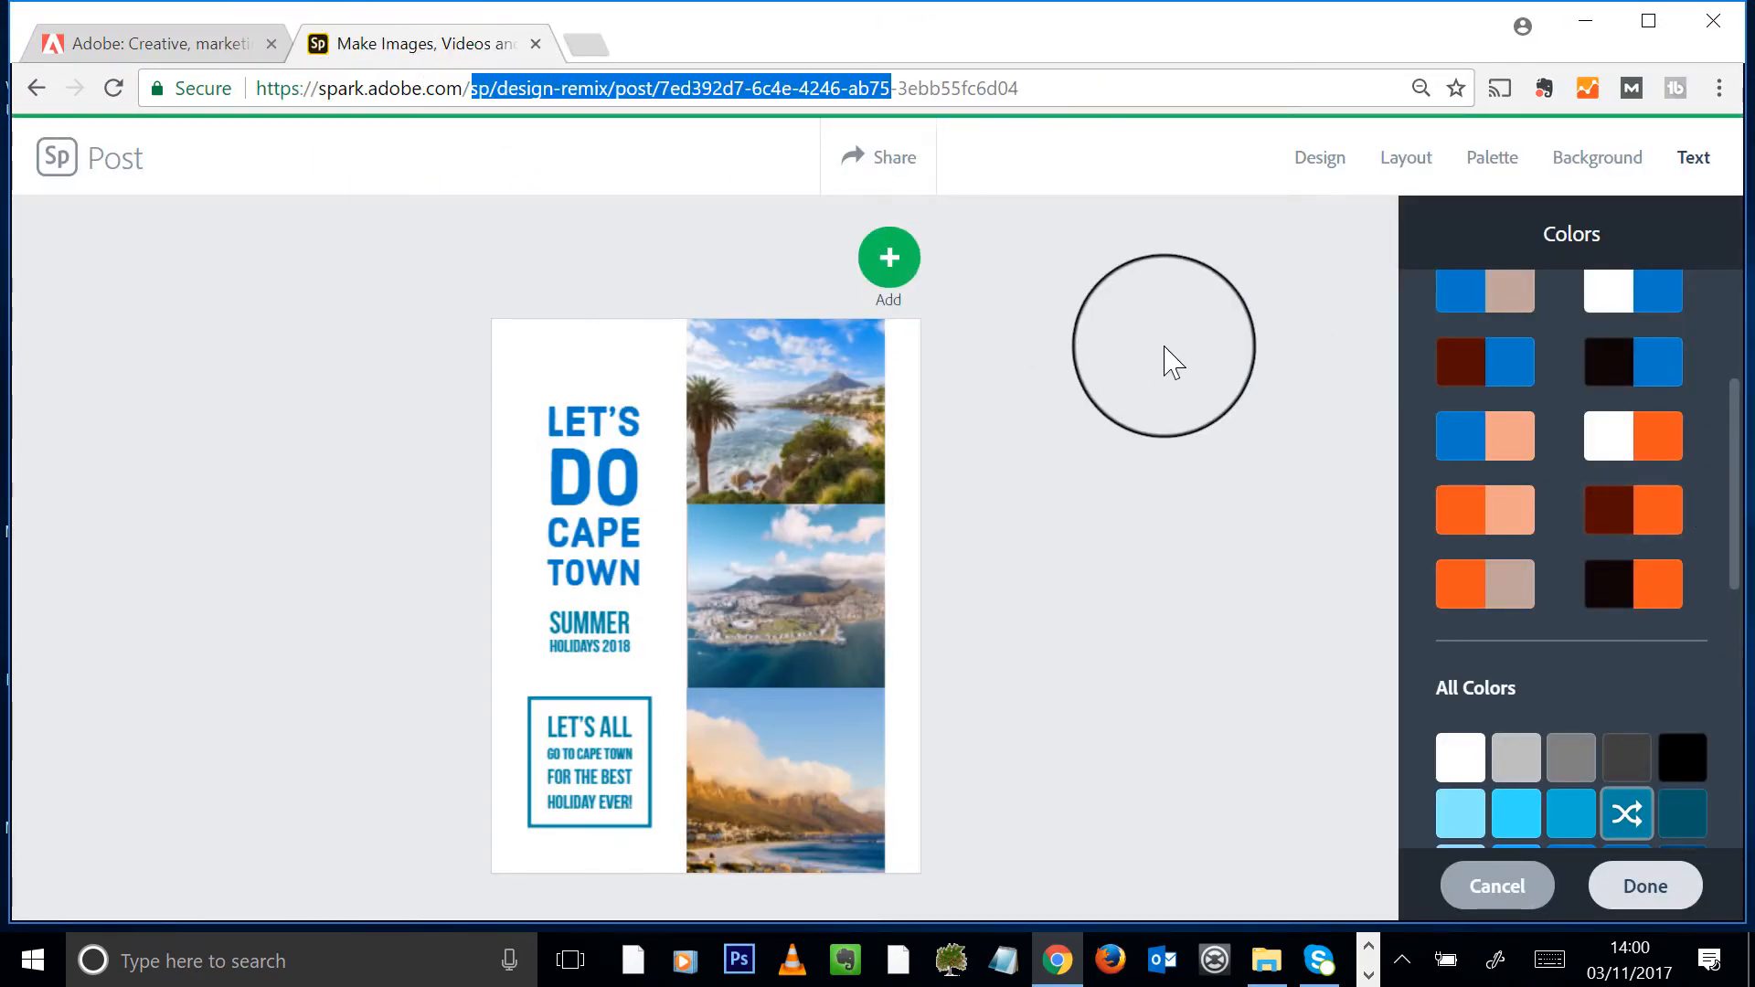
{"action": "left_click_drag", "start_coordinate": [1081, 87], "coordinate": [460, 100]}
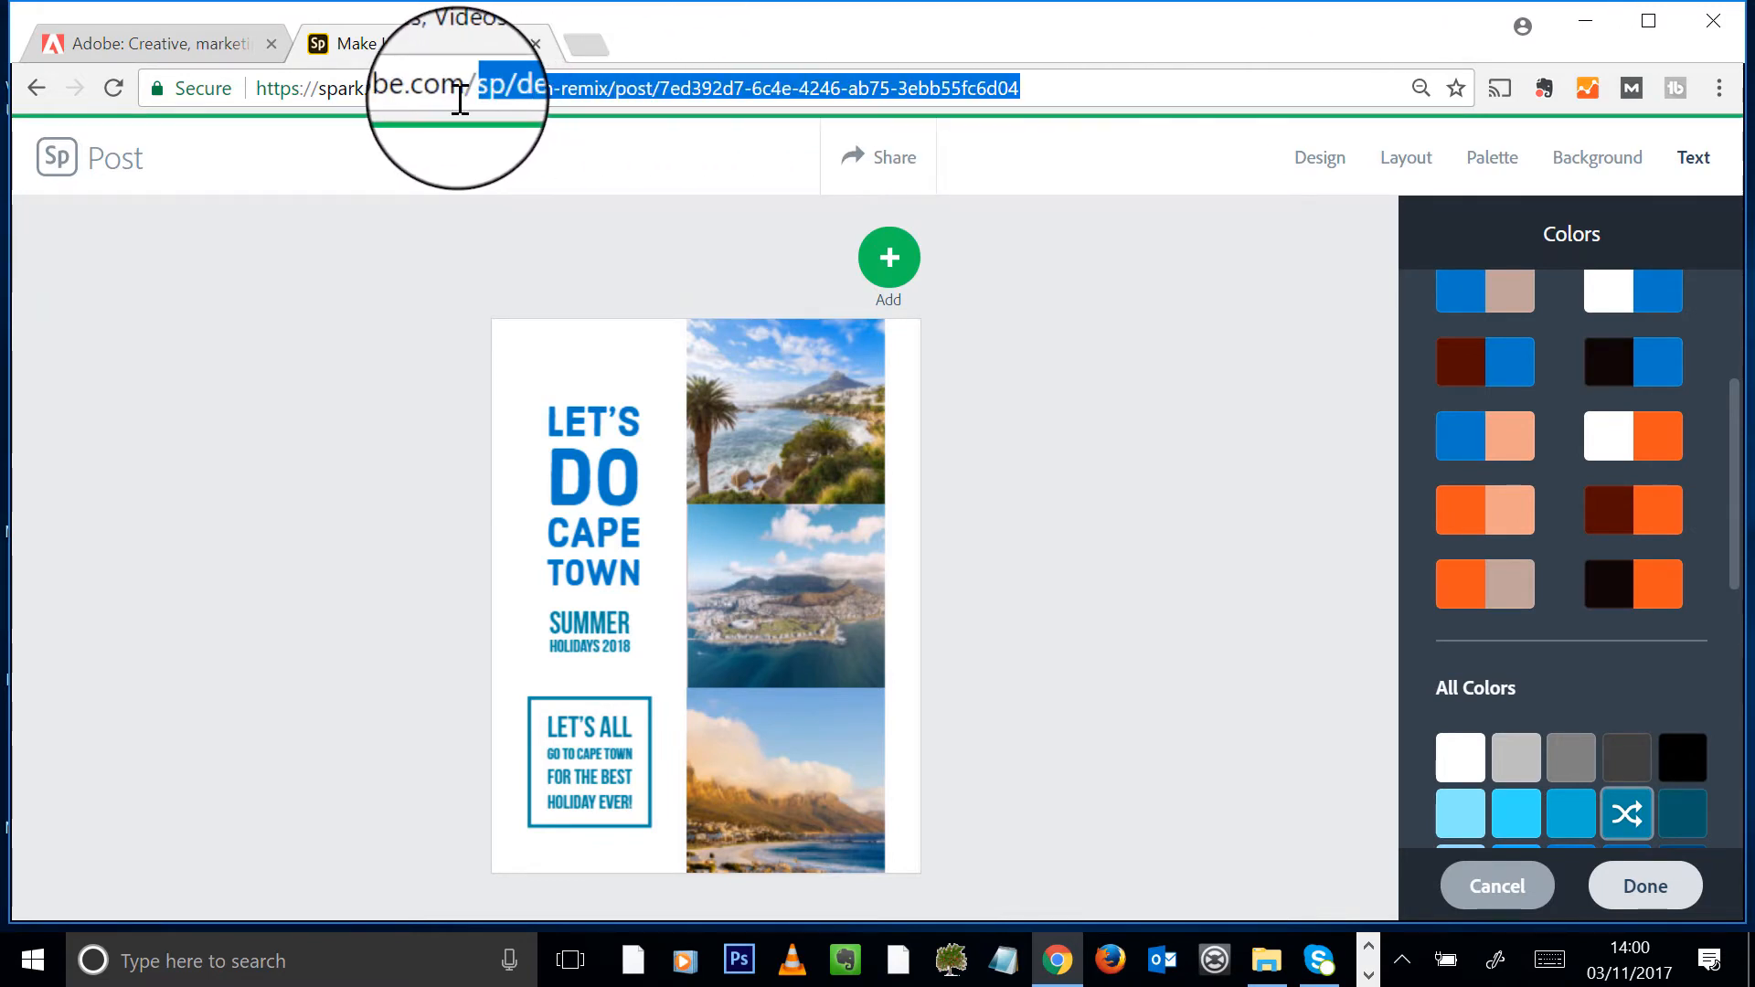
{"action": "key", "text": "BackSpace"}
{"action": "key", "text": "Return"}
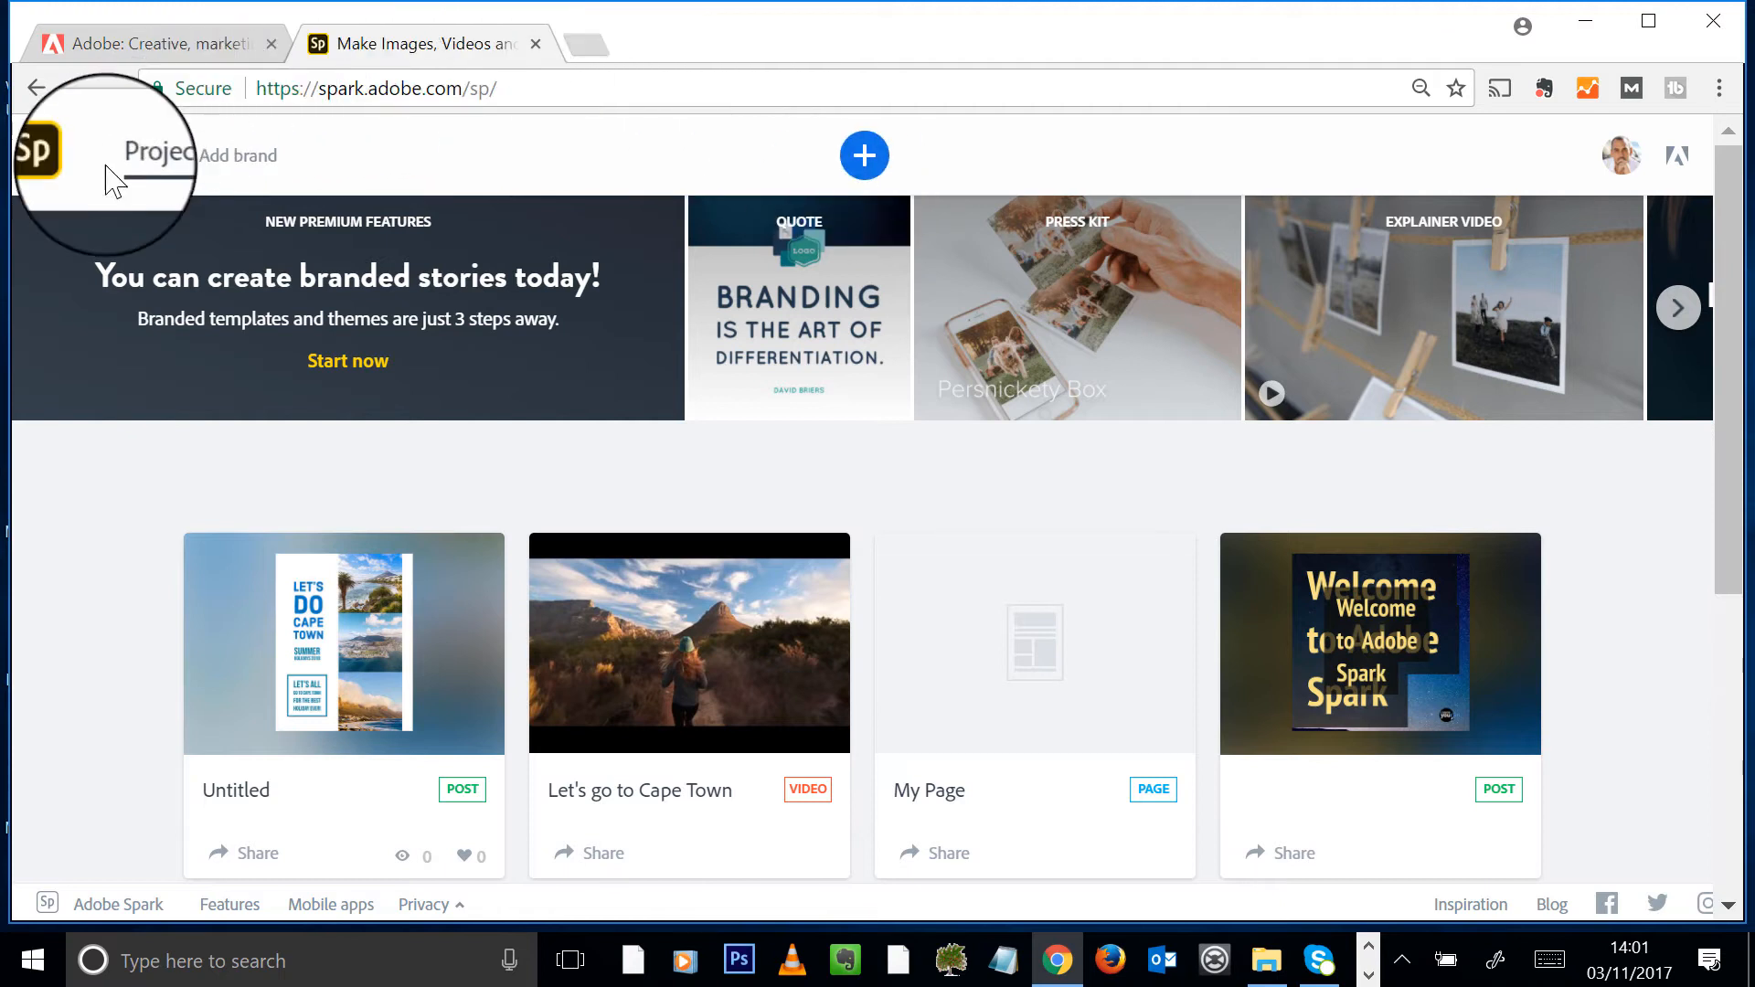
- Start a new brand with Add brand on the projects page
{"action": "left_click", "coordinate": [242, 157]}
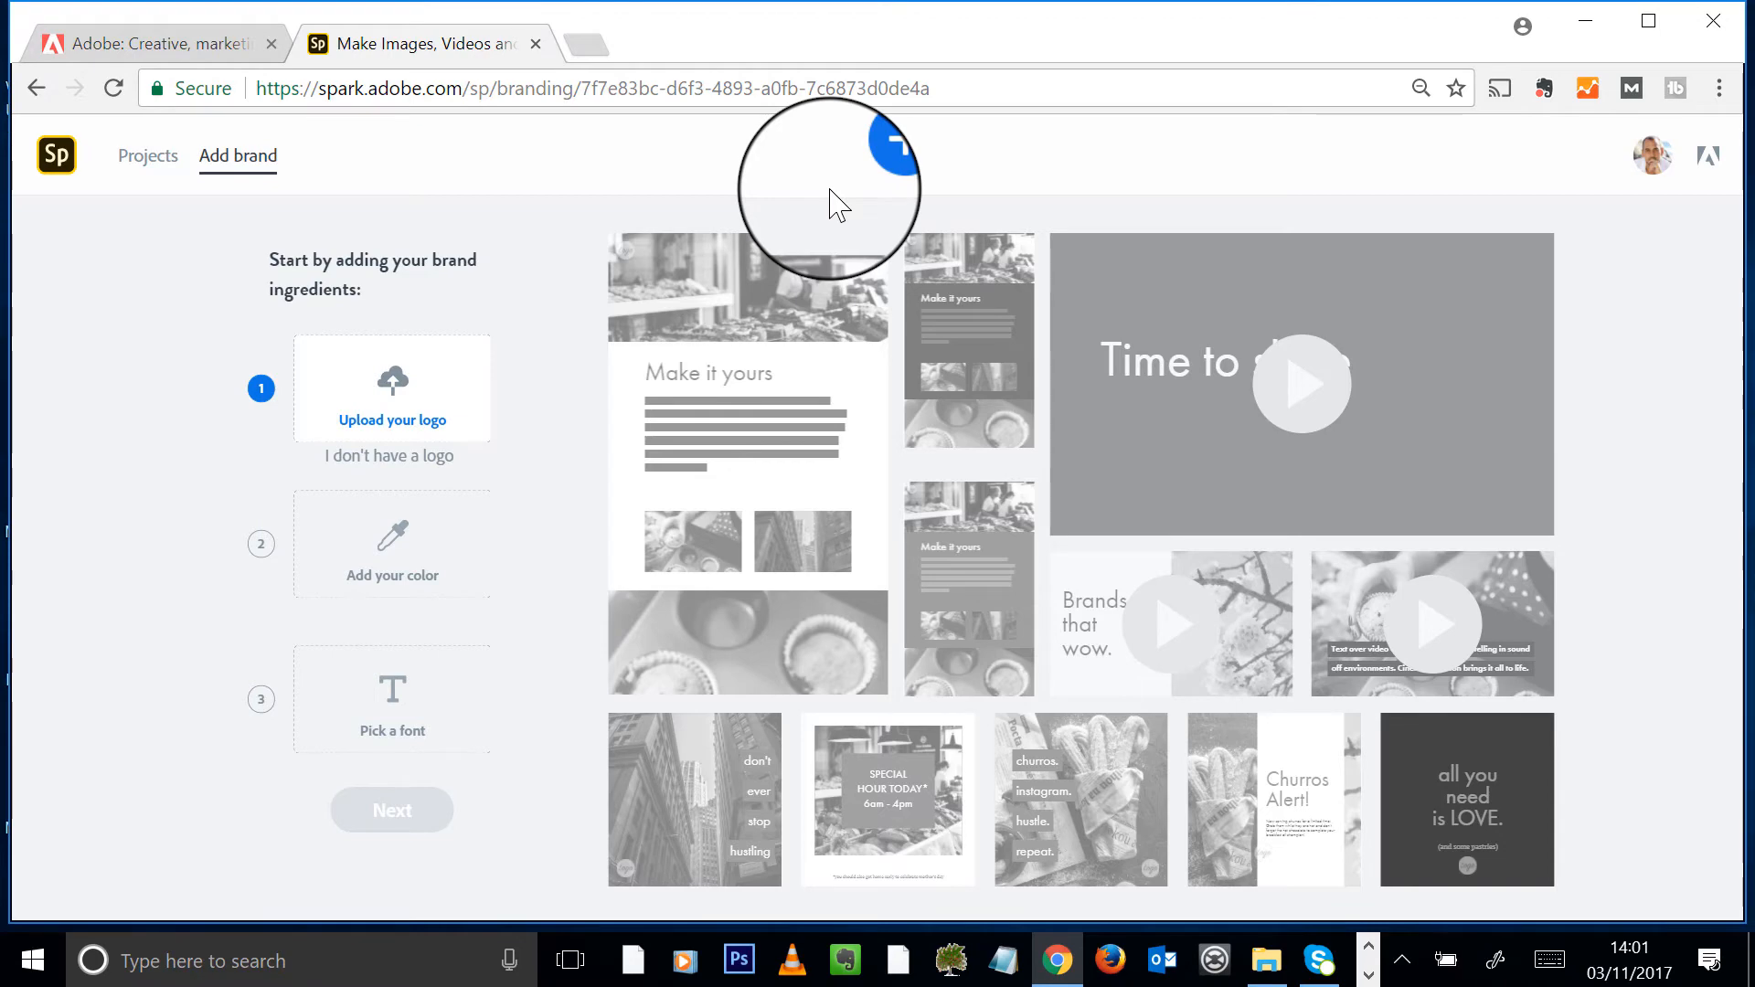
- Upload CTT Classic Member Logo as the brand logo, keeping it after reopening the file chooser
{"action": "mouse_move", "coordinate": [485, 357]}
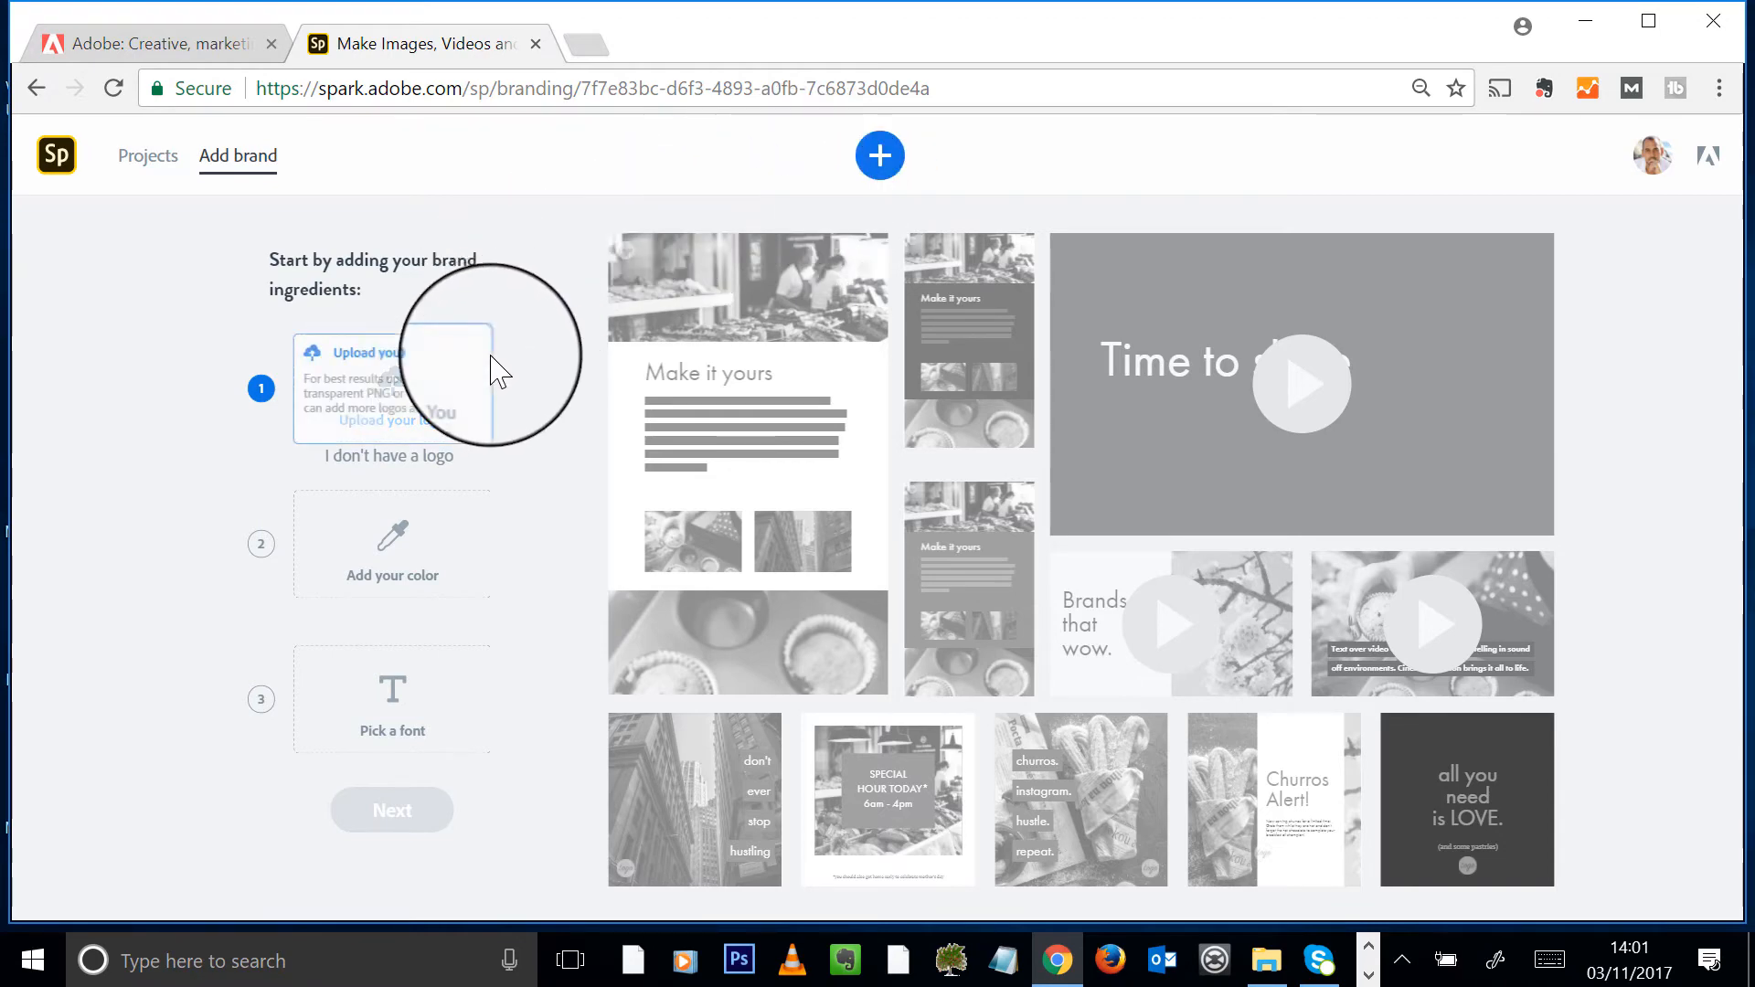
{"action": "left_click", "coordinate": [395, 393]}
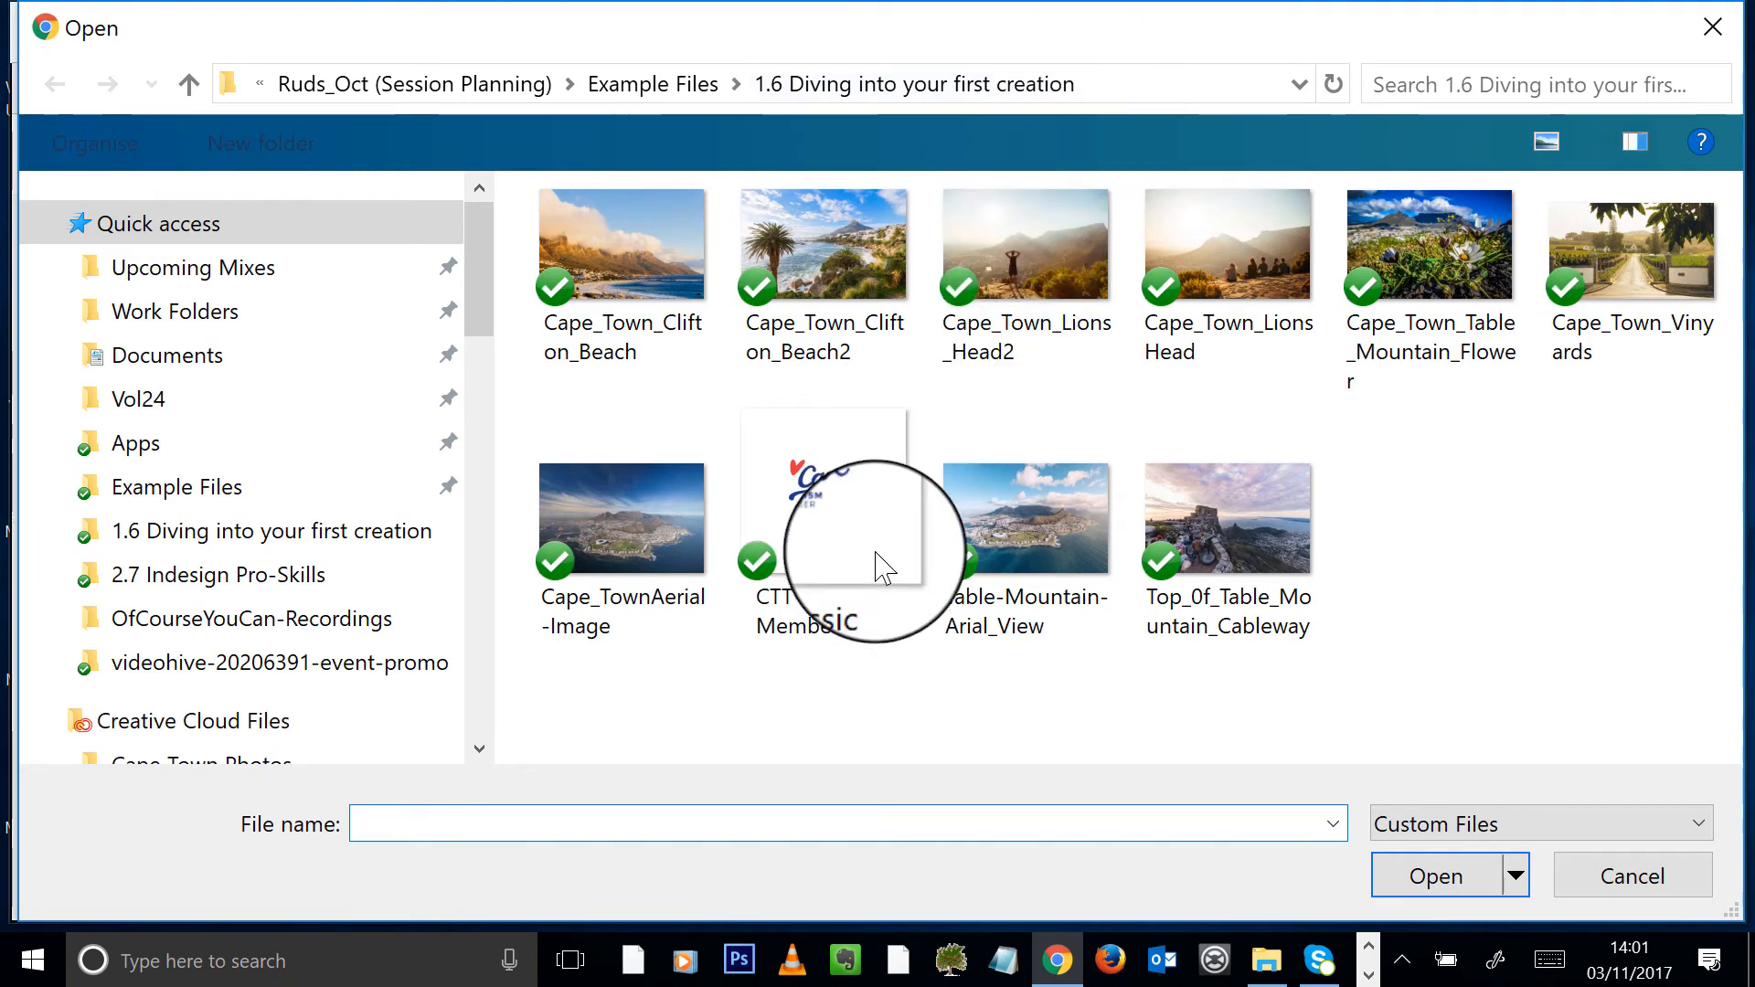
{"action": "left_click", "coordinate": [870, 466]}
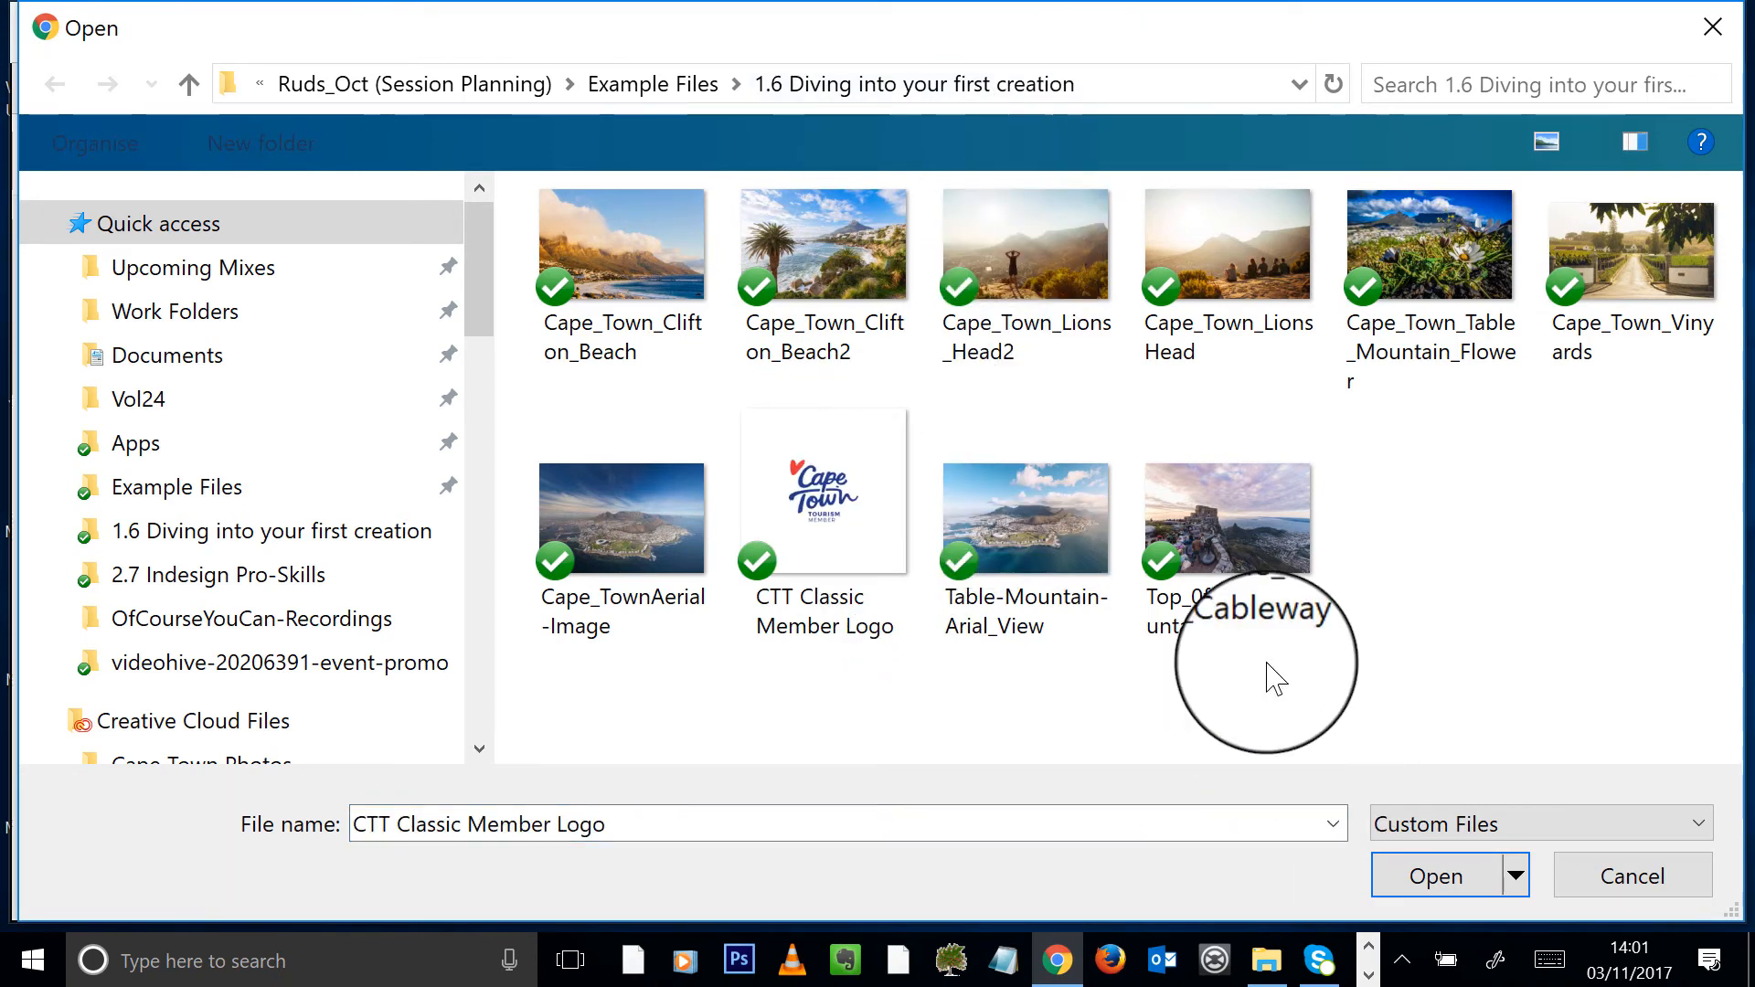
{"action": "left_click", "coordinate": [1457, 887]}
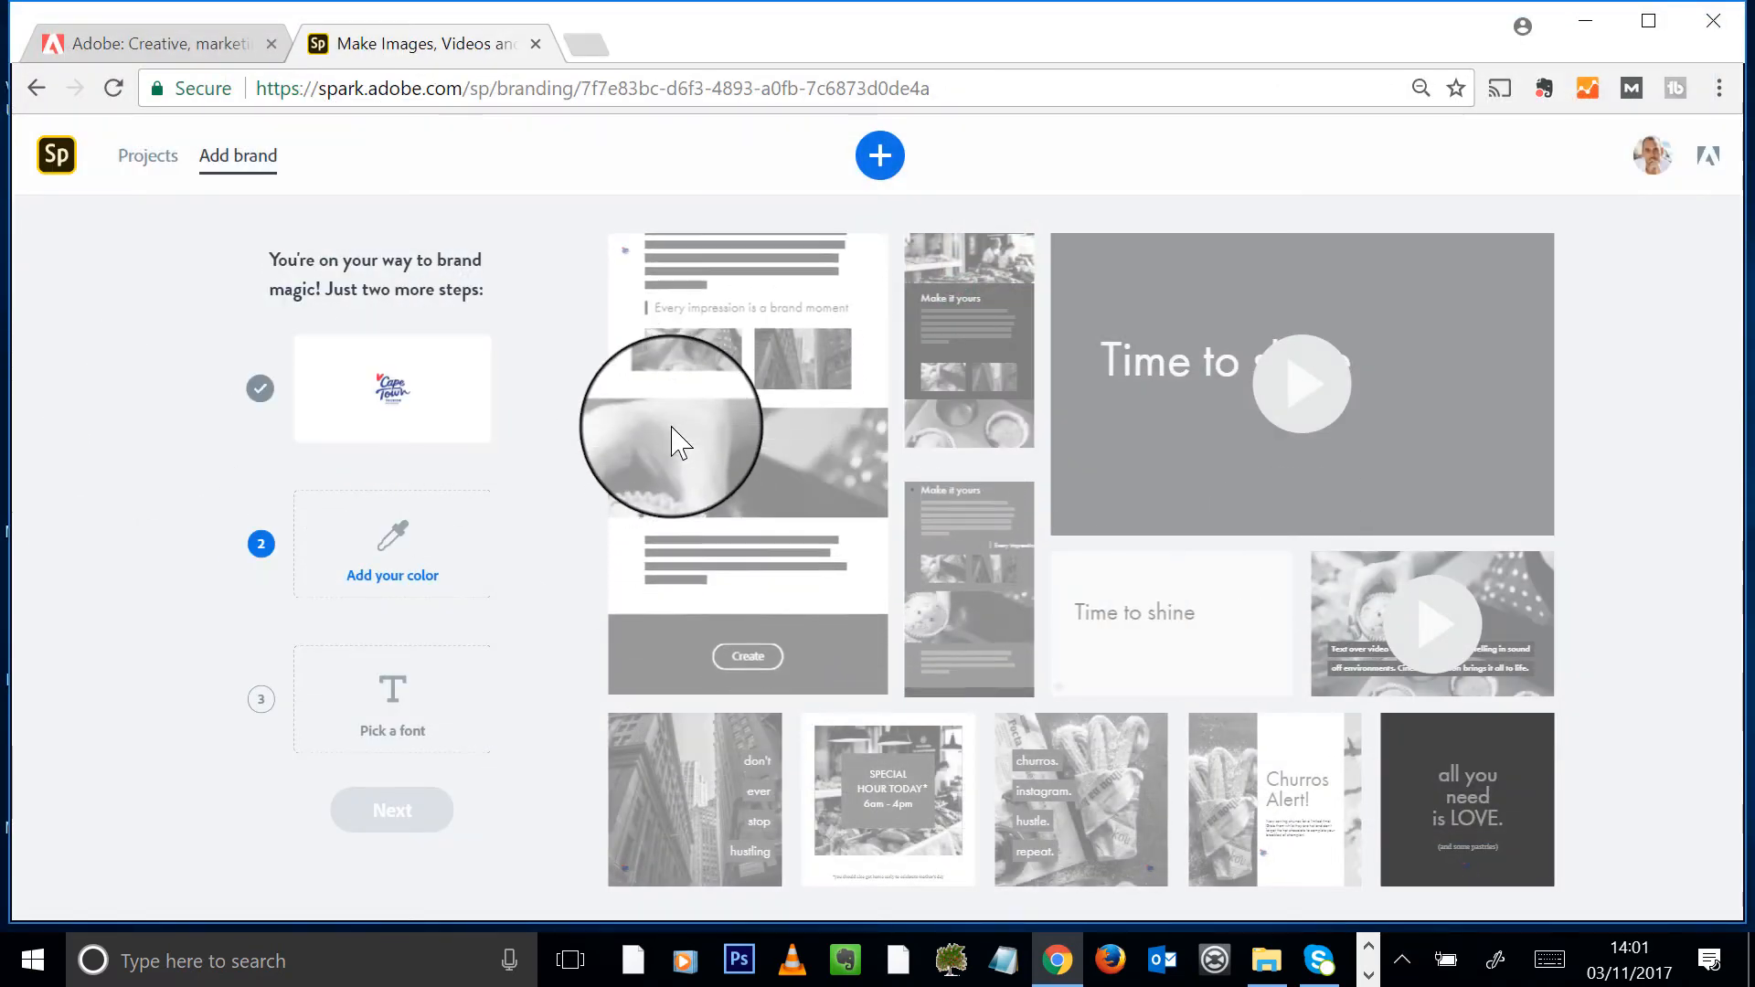
{"action": "mouse_move", "coordinate": [403, 398]}
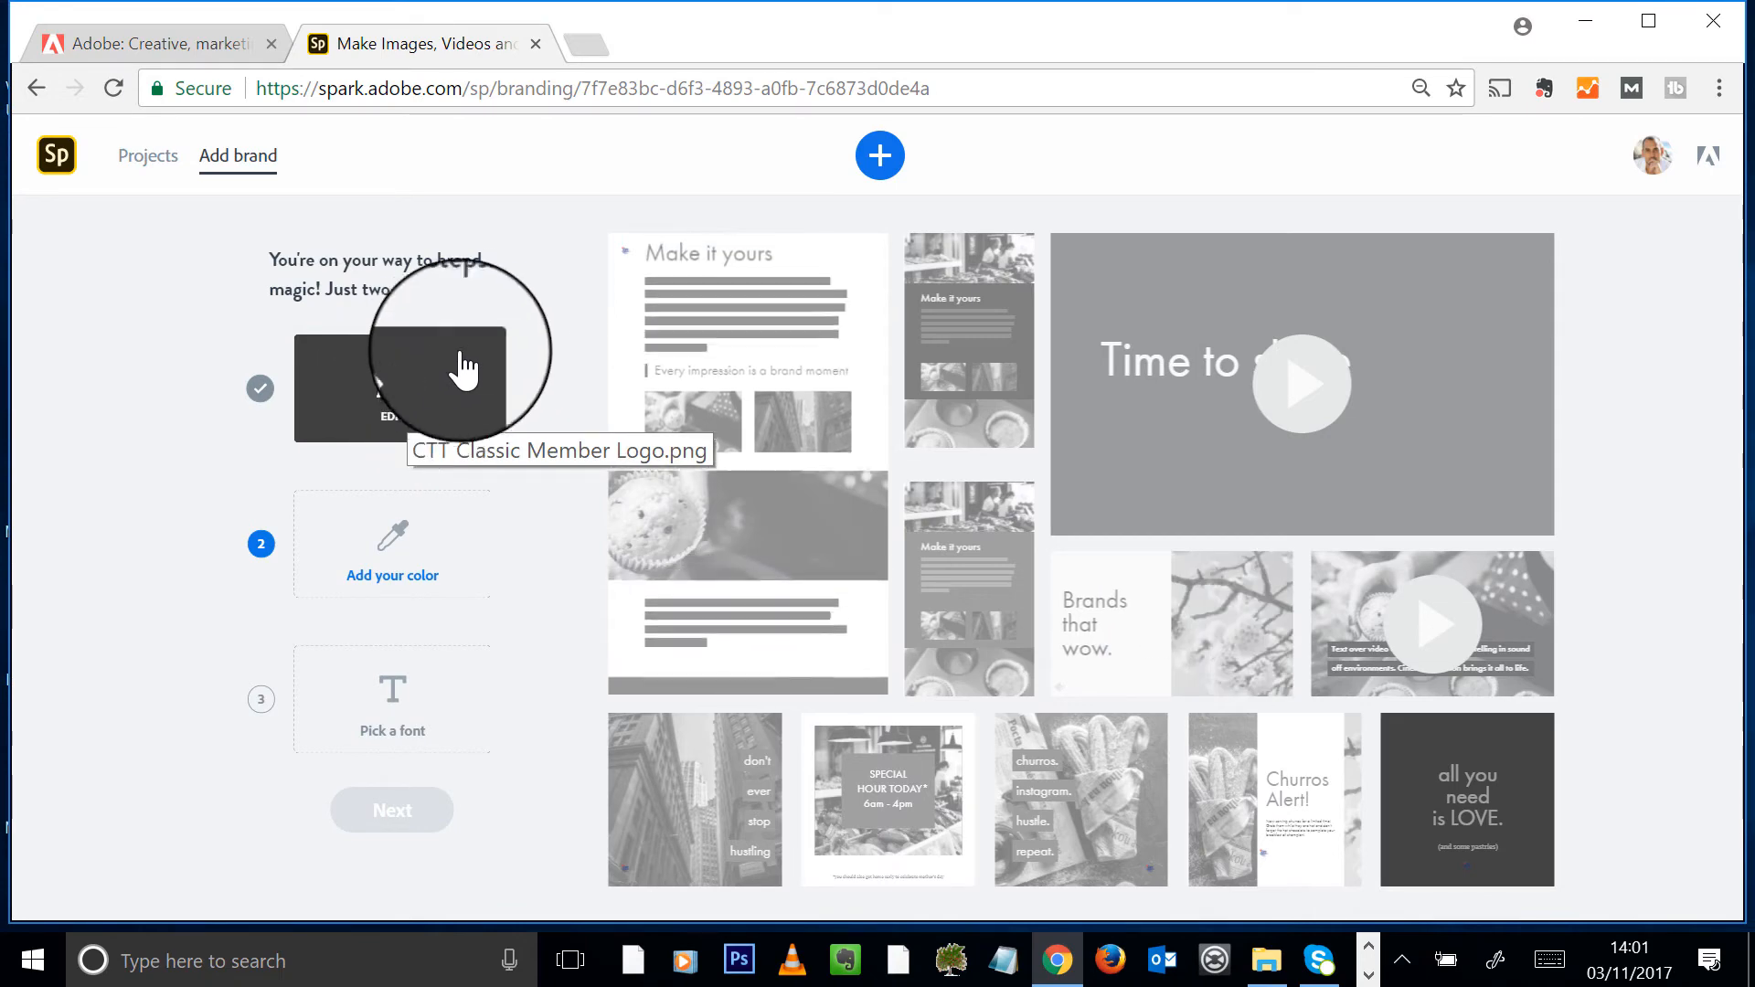
{"action": "left_click", "coordinate": [393, 411]}
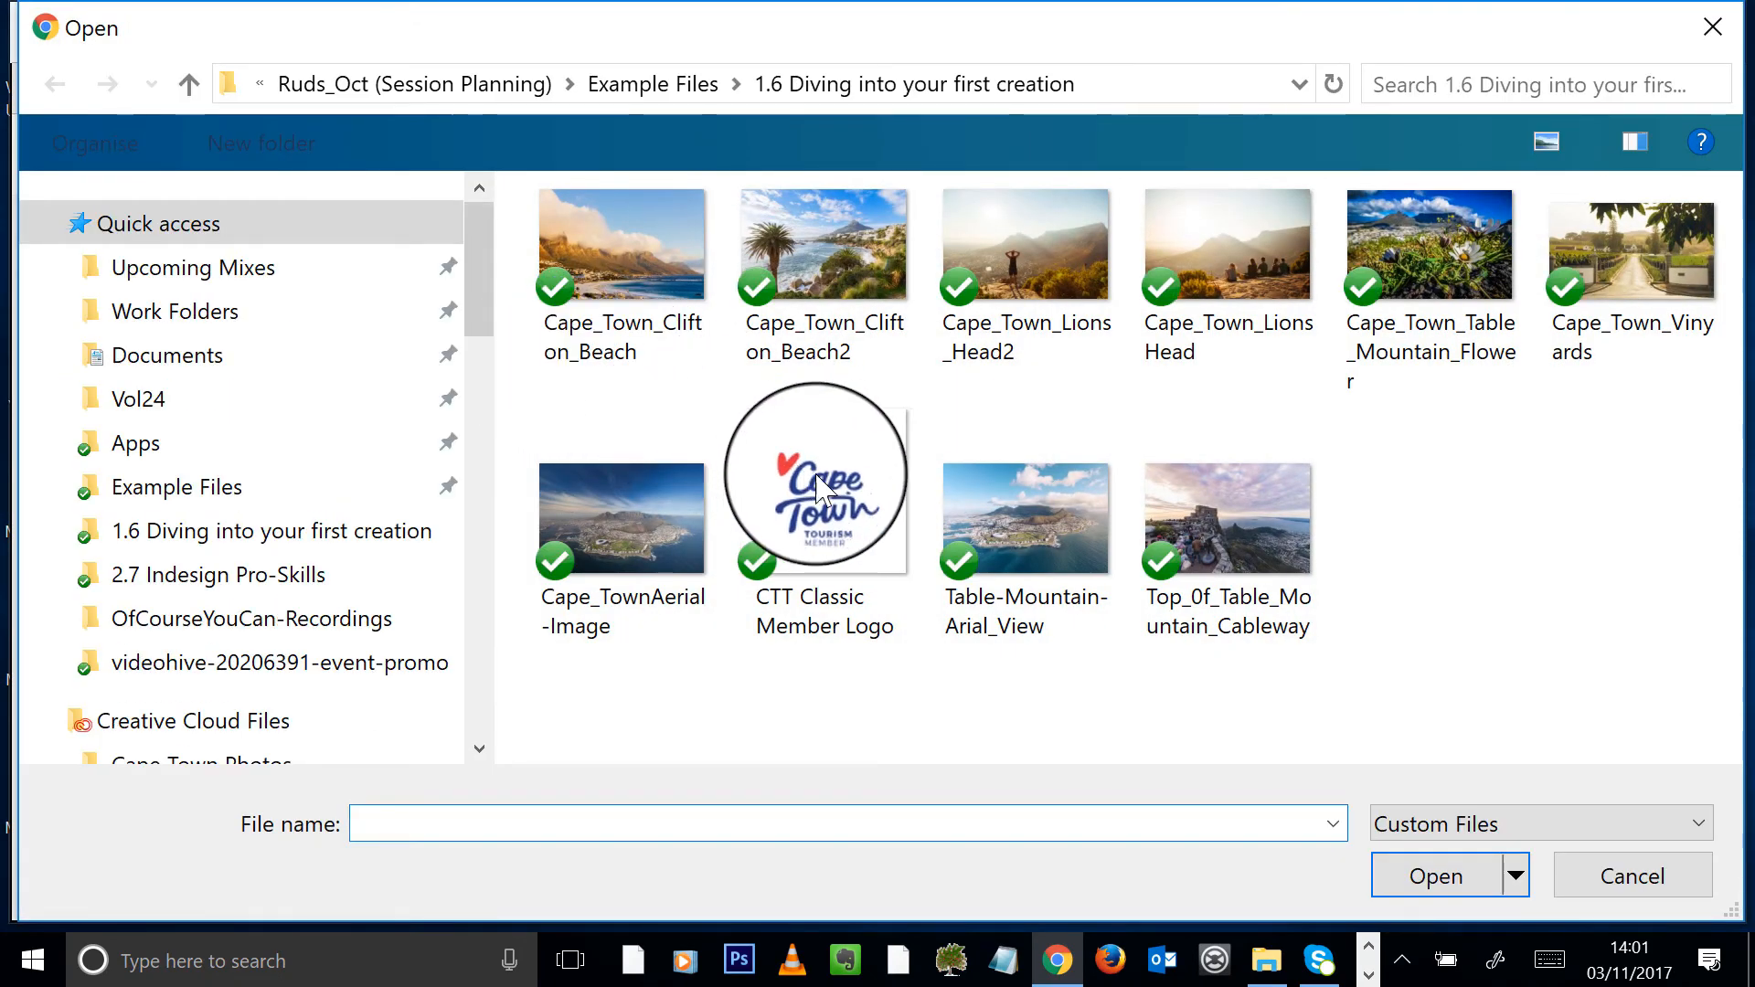
{"action": "left_click", "coordinate": [1691, 877]}
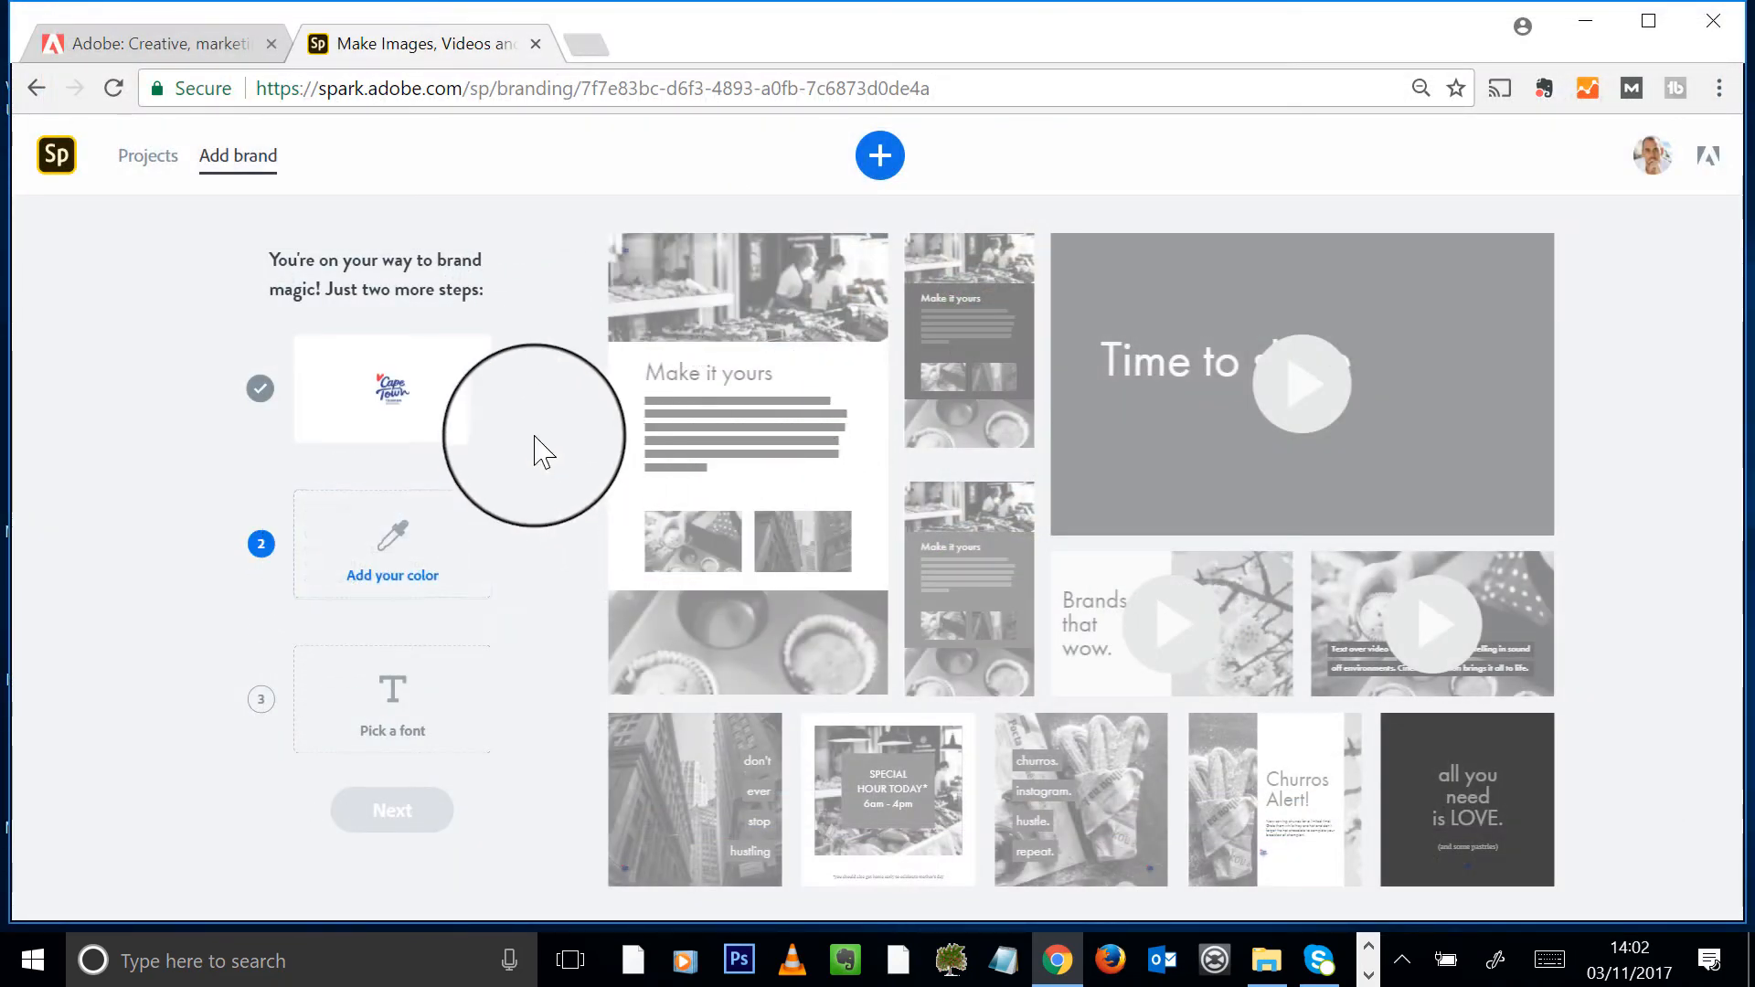
- Set the brand colour to the logo's dark blue swatch
{"action": "left_click", "coordinate": [375, 551]}
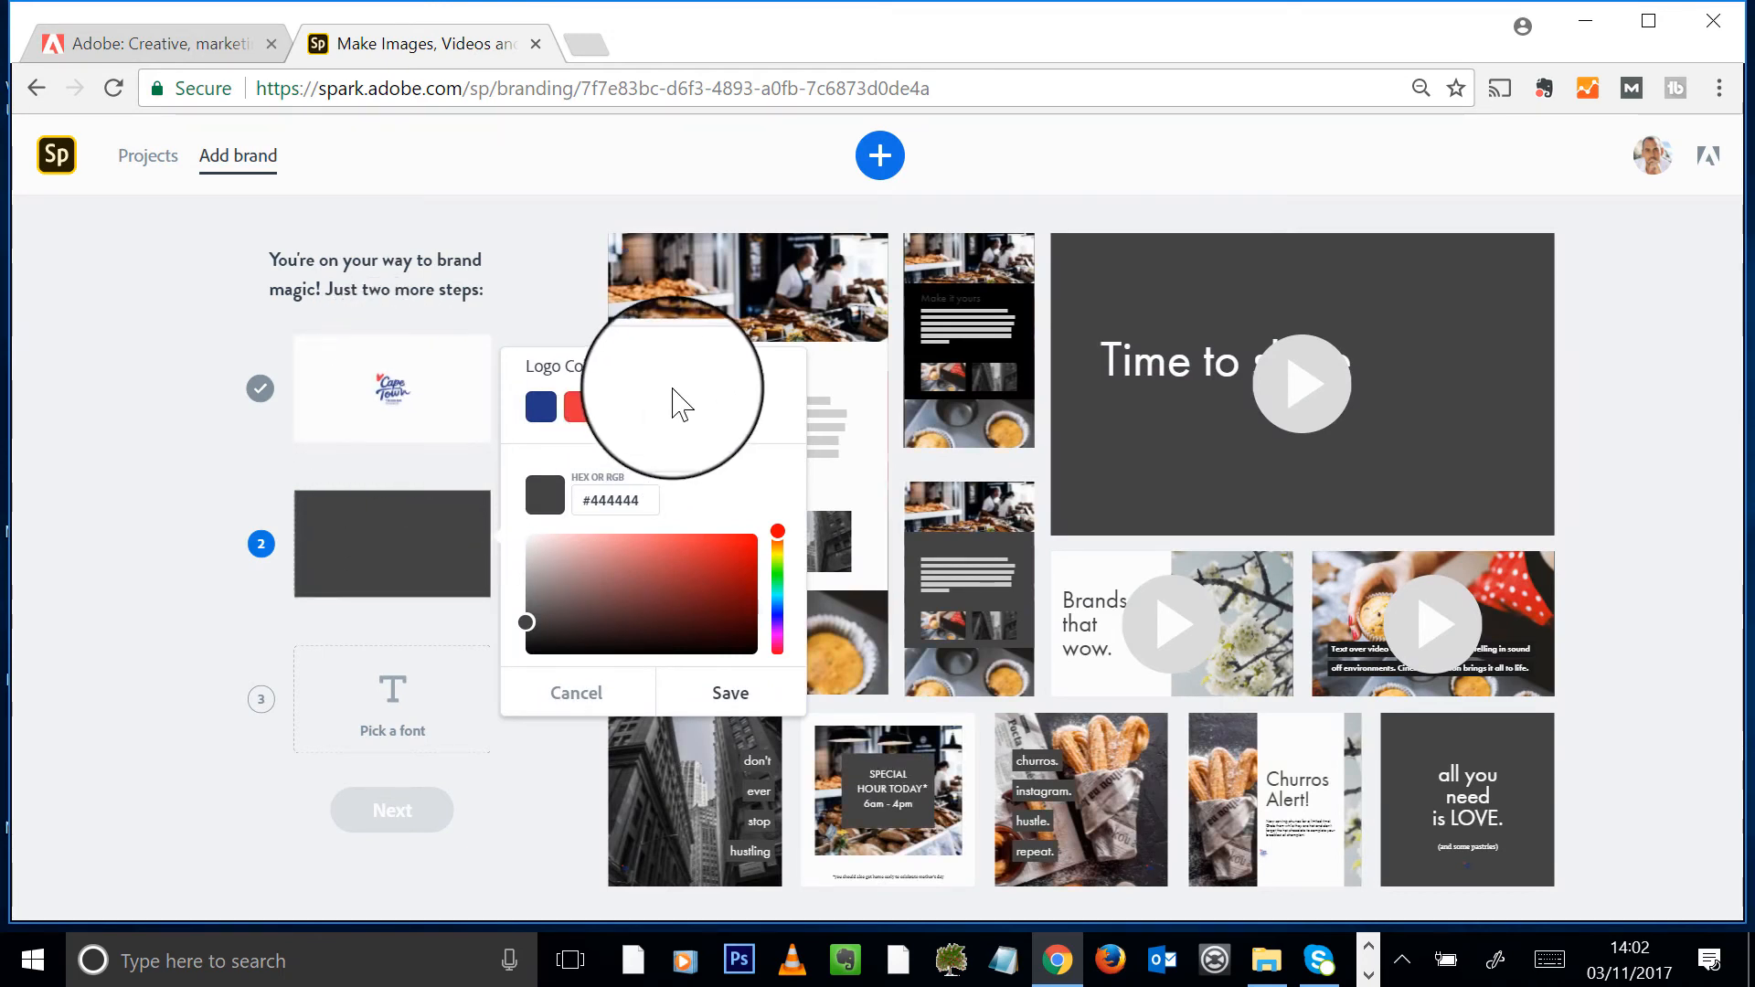
{"action": "left_click", "coordinate": [548, 420]}
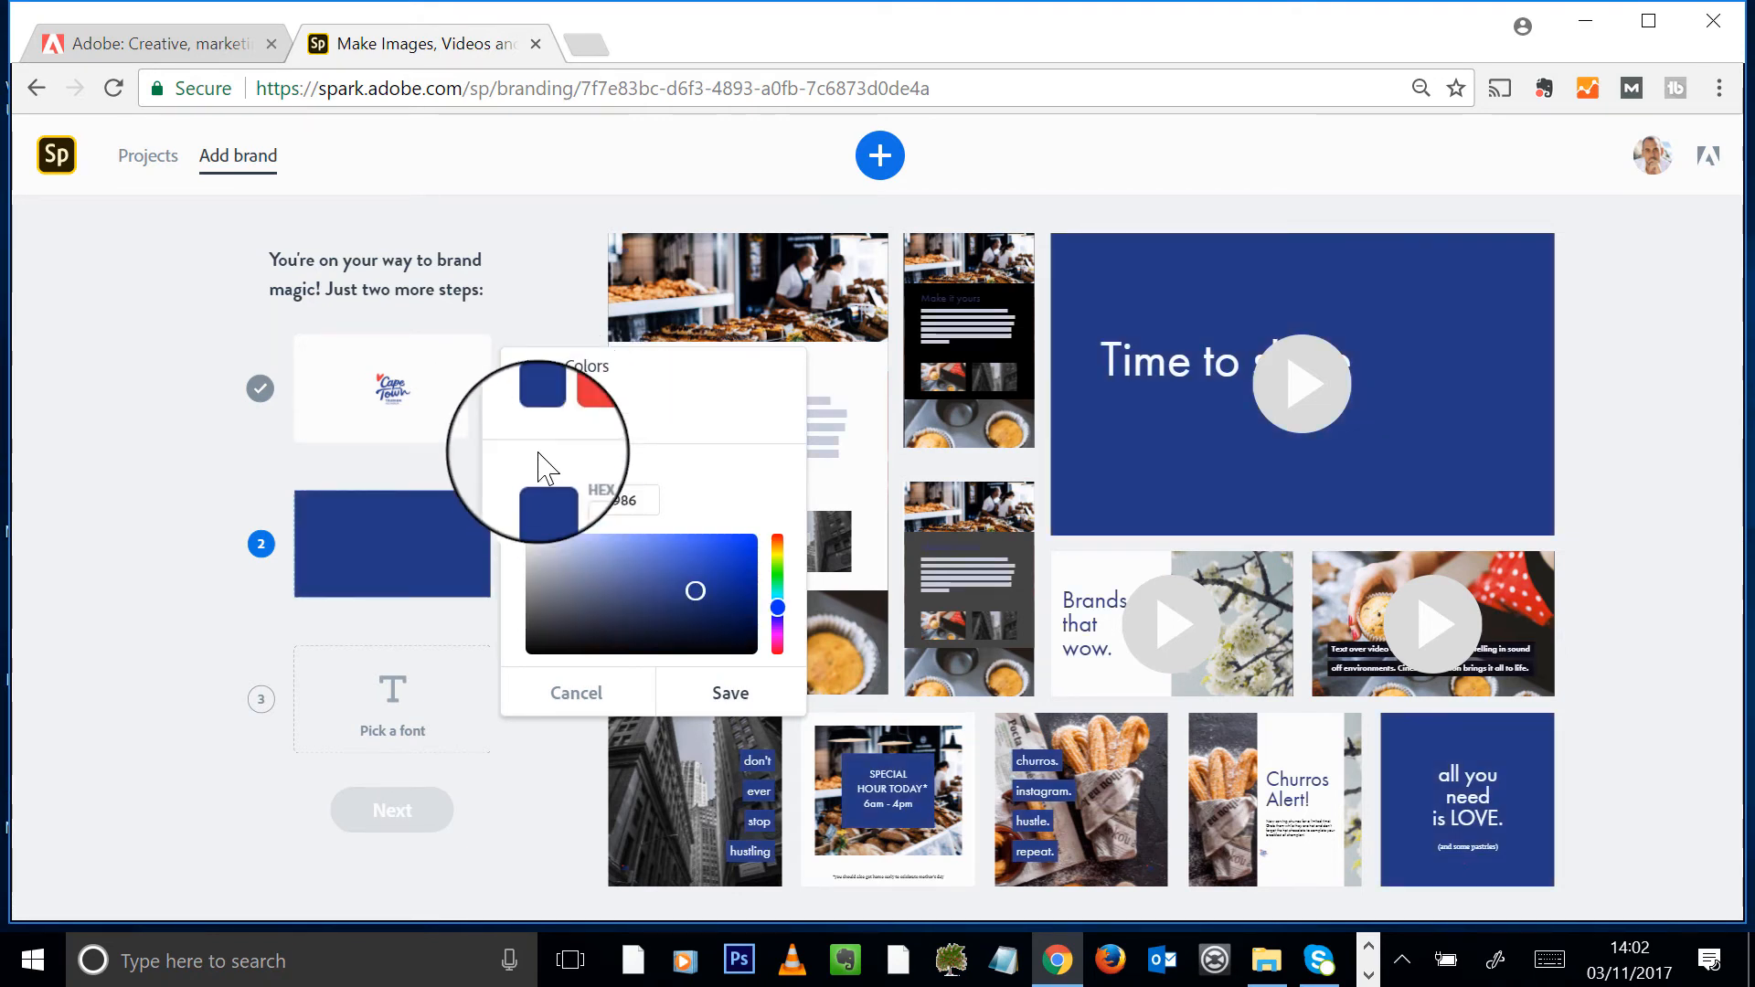
{"action": "left_click", "coordinate": [119, 558]}
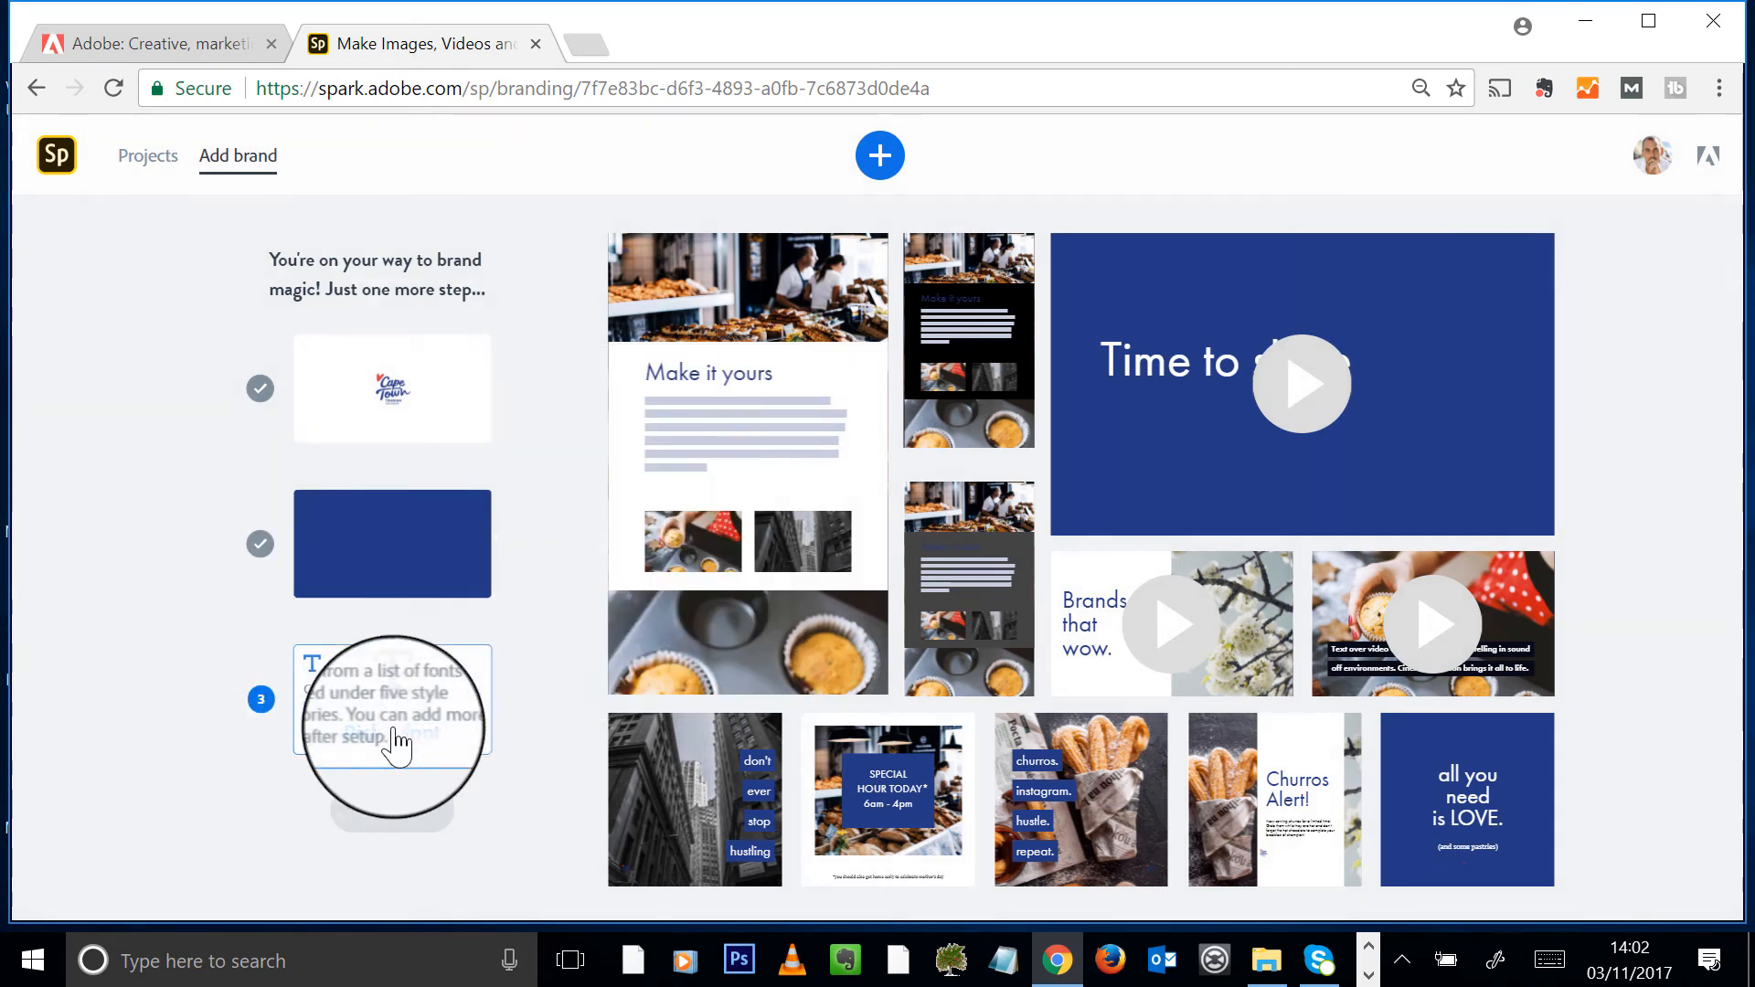
- Make PT Sans Narrow Bold the brand font
{"action": "left_click", "coordinate": [394, 704]}
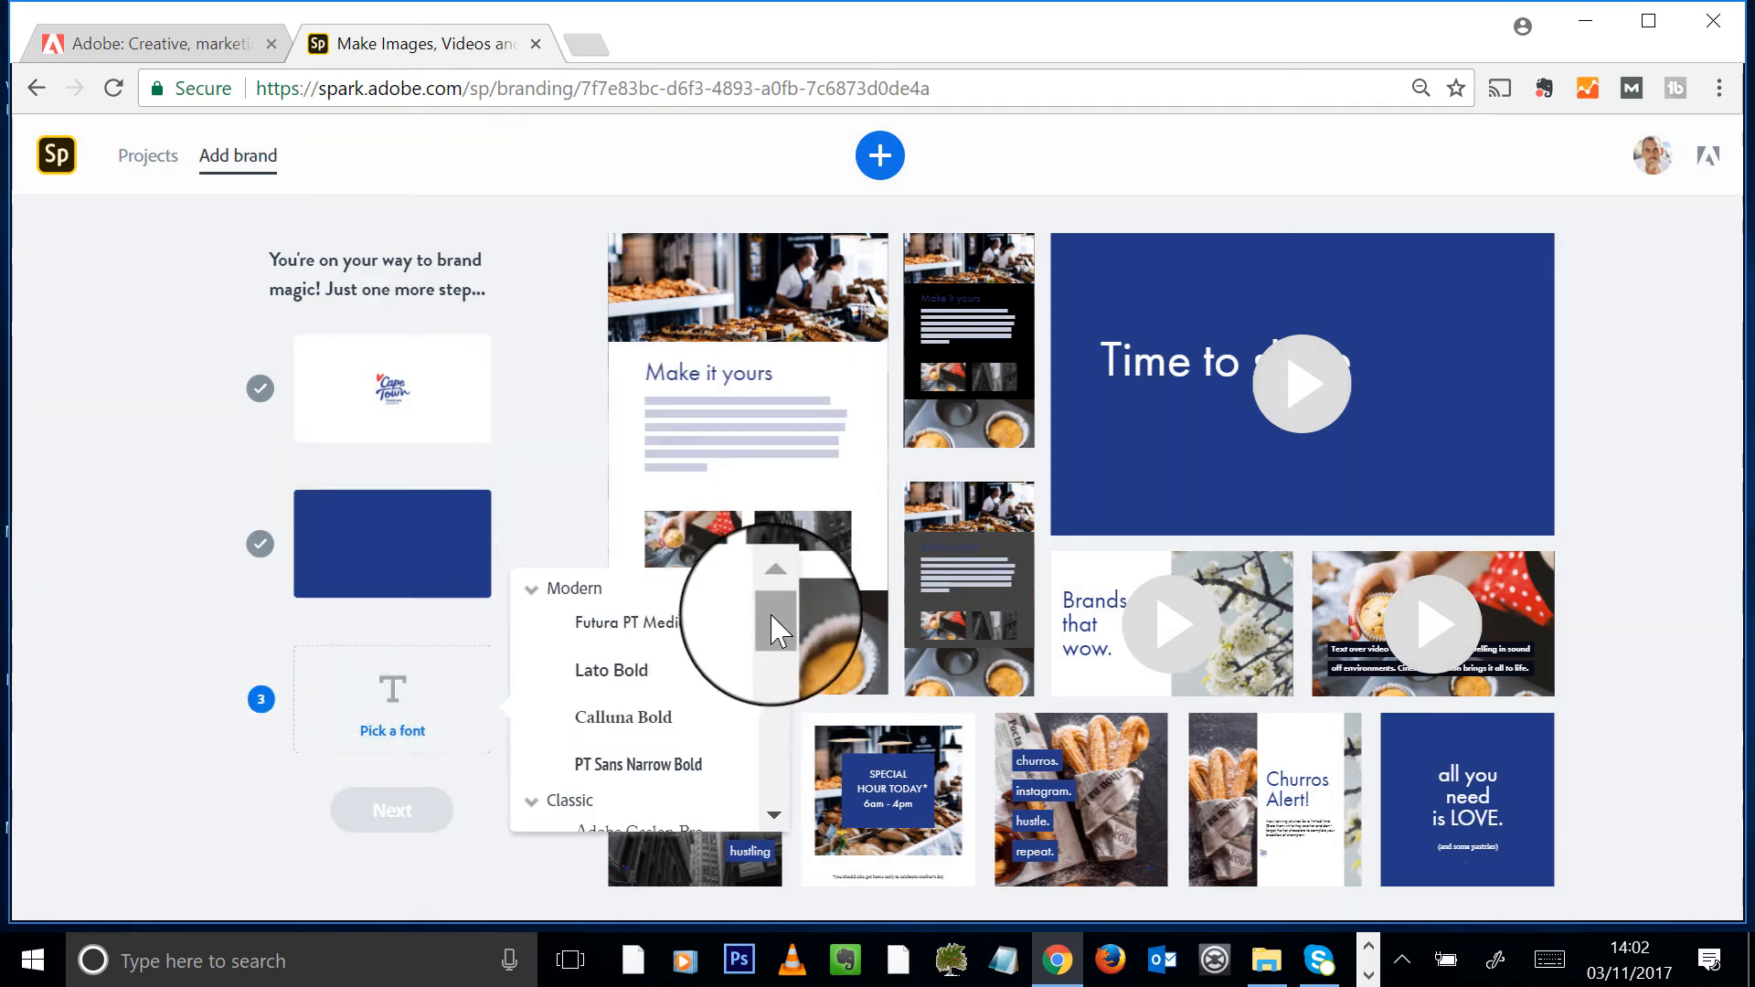
{"action": "left_click_drag", "start_coordinate": [775, 618], "coordinate": [777, 649]}
{"action": "left_click", "coordinate": [660, 642]}
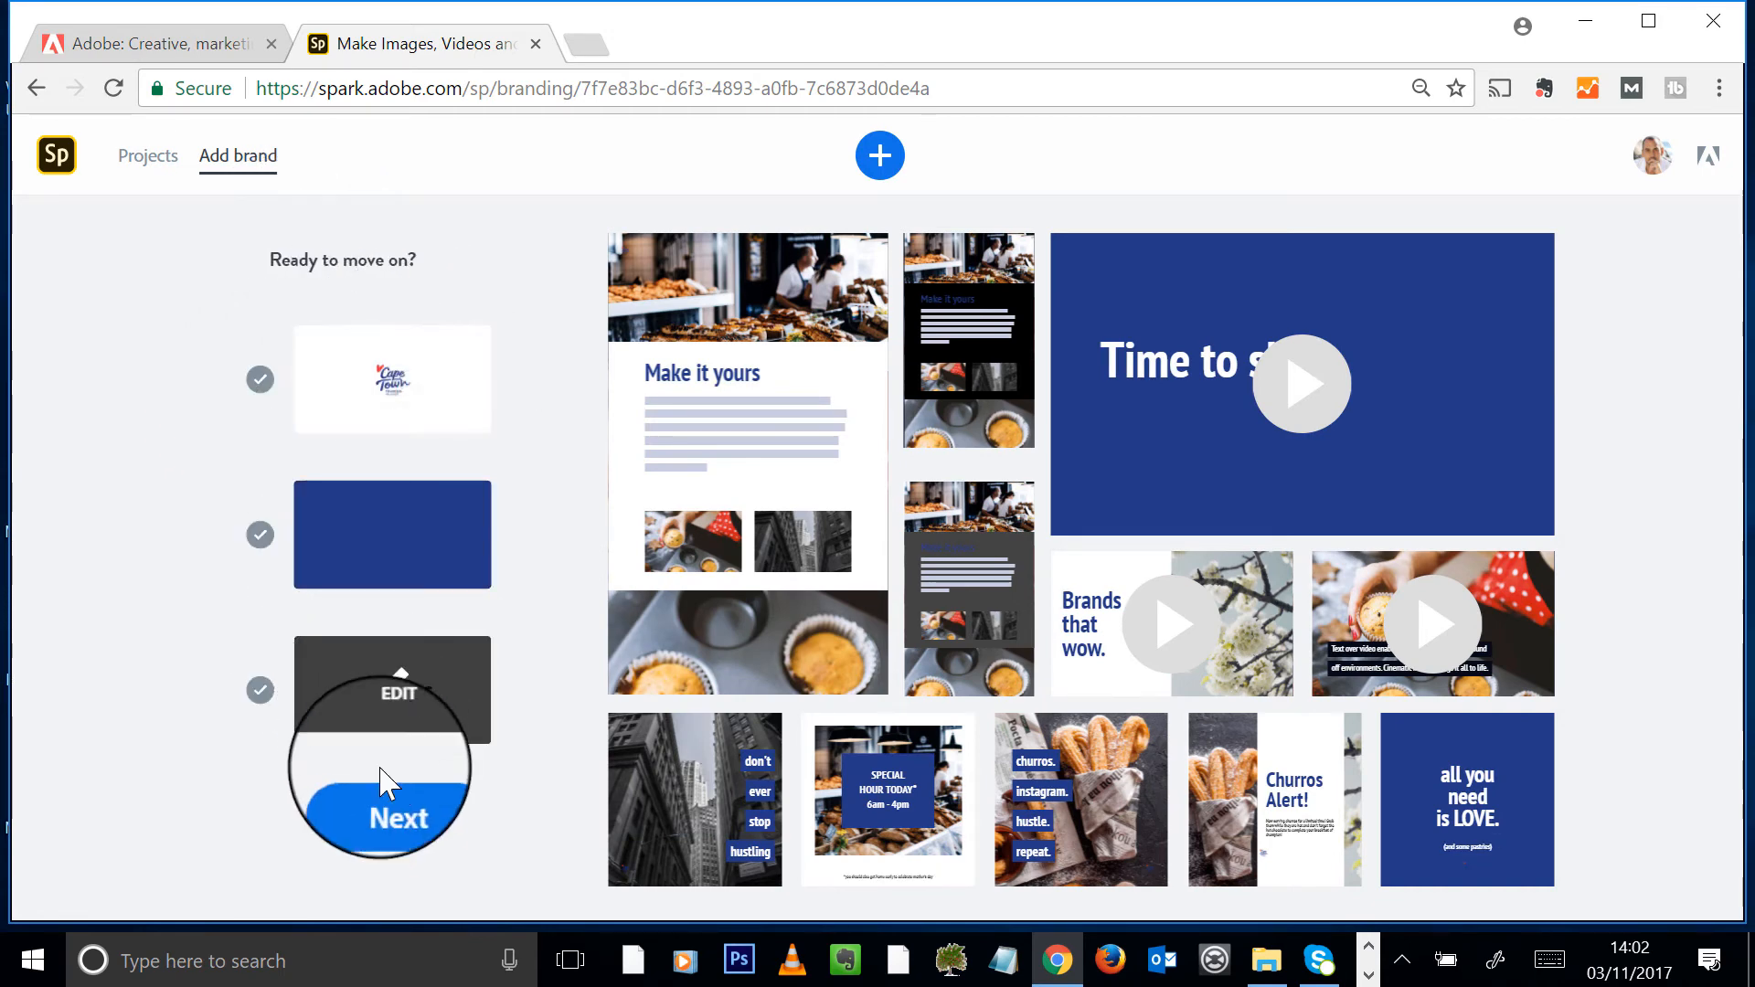
- Name the brand 'Cape Town Tourism' and generate its branded templates
{"action": "left_click", "coordinate": [386, 809]}
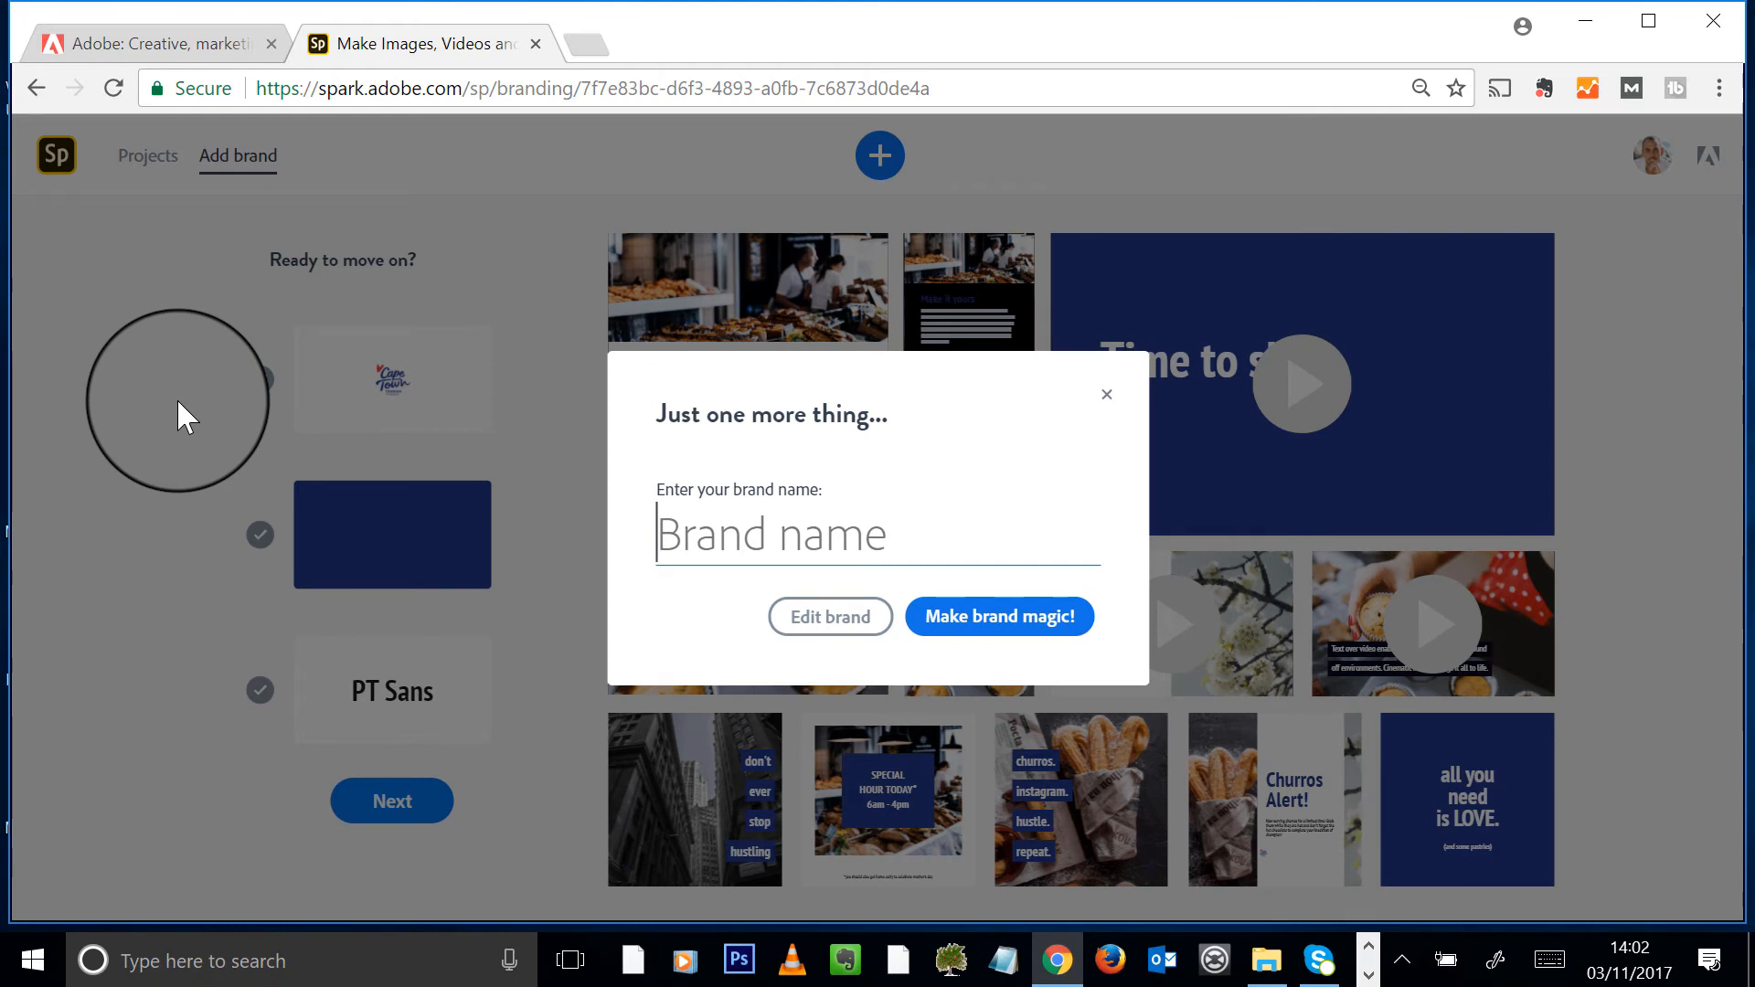
{"action": "type", "text": "Cape Town Tourism"}
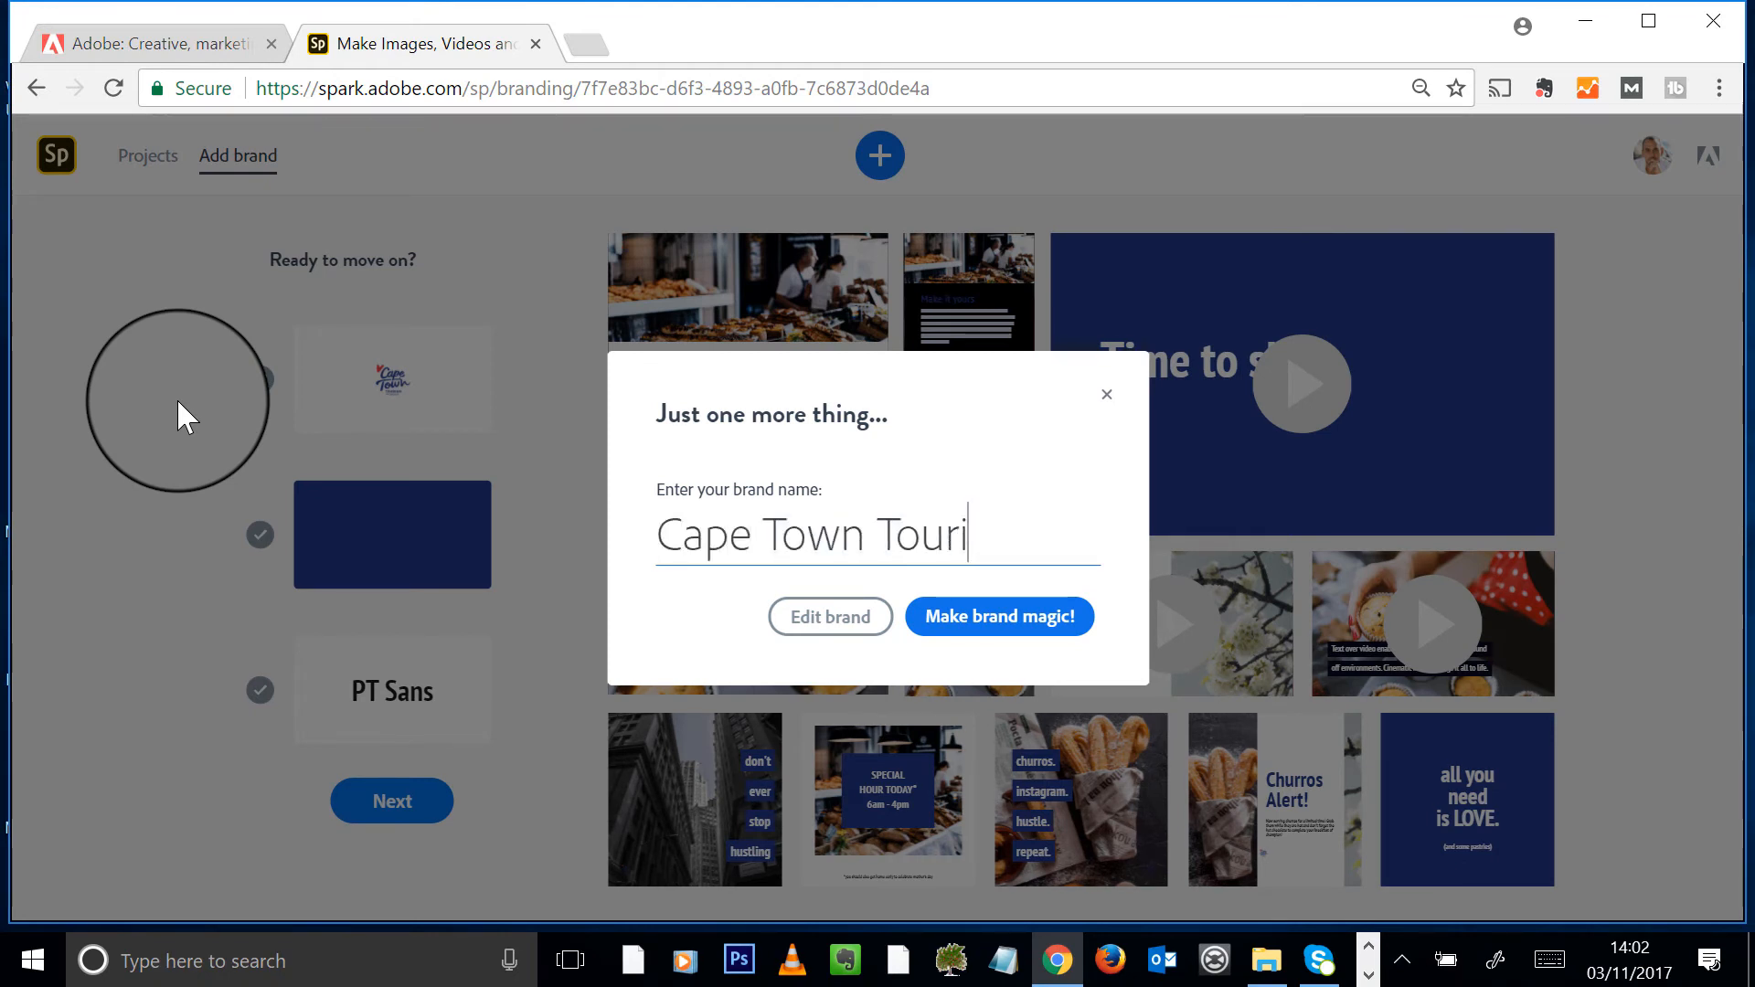
{"action": "left_click", "coordinate": [1007, 622]}
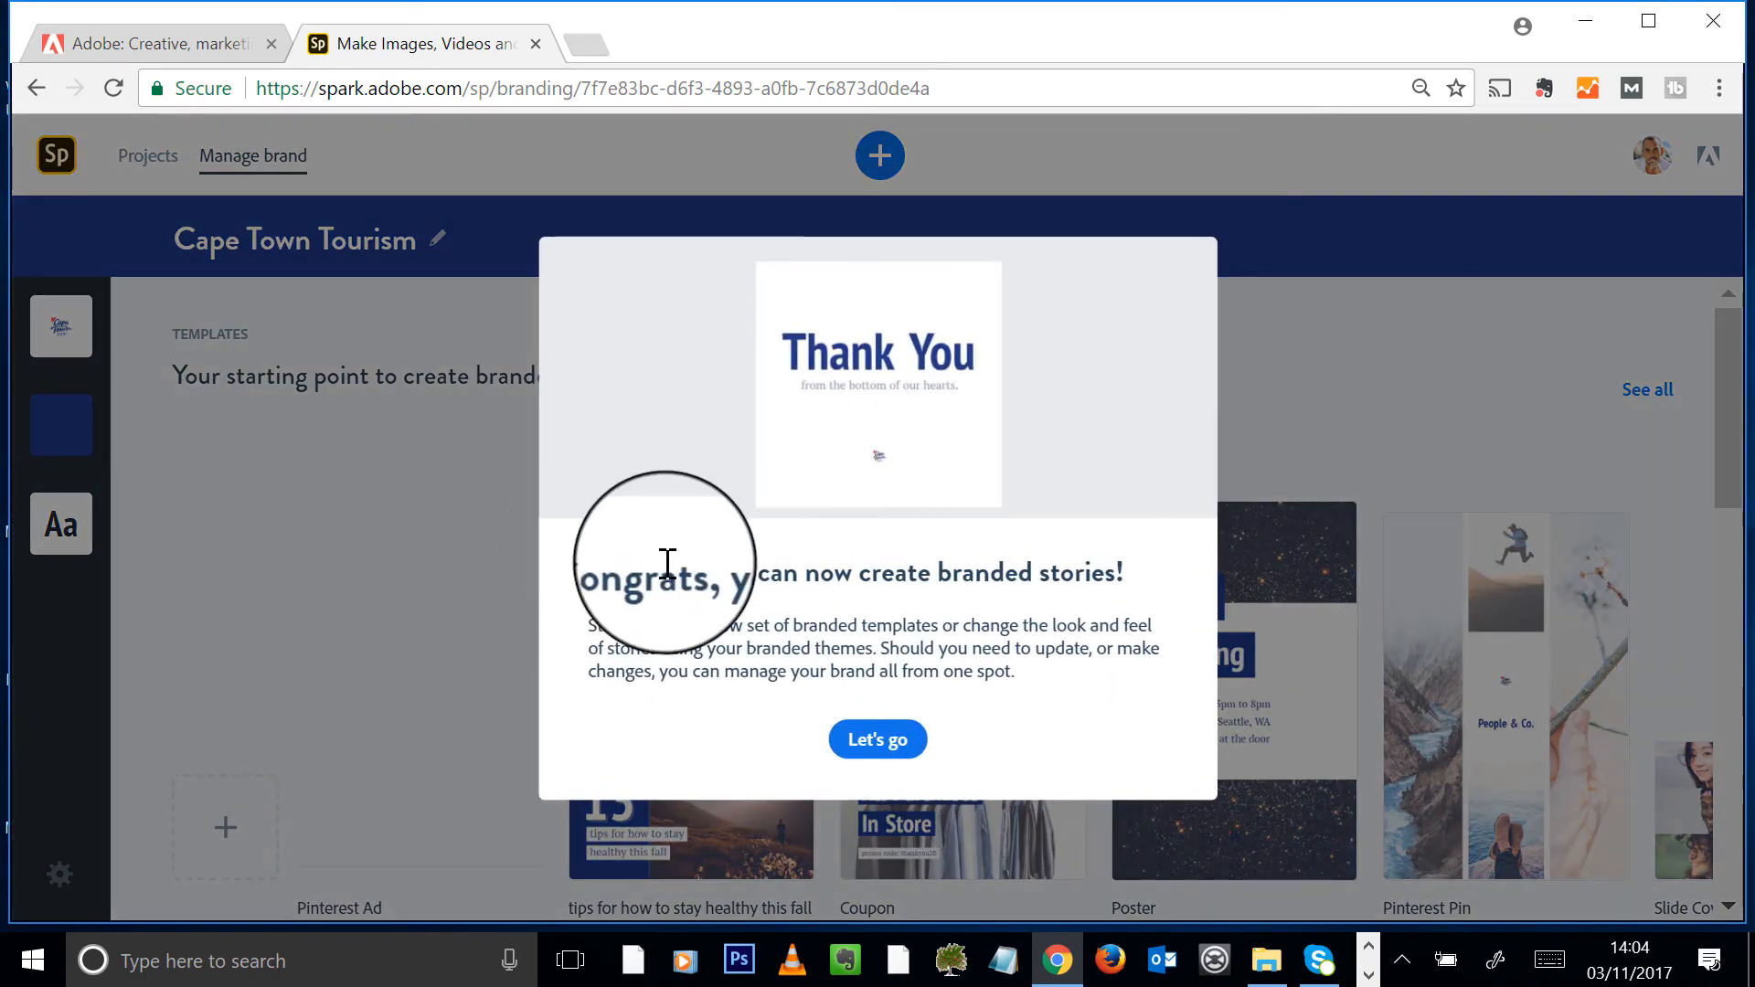
- Dismiss the Congrats message and browse the blue Cape Town Tourism templates and Light, Medium, Dark themes
{"action": "left_click", "coordinate": [876, 740]}
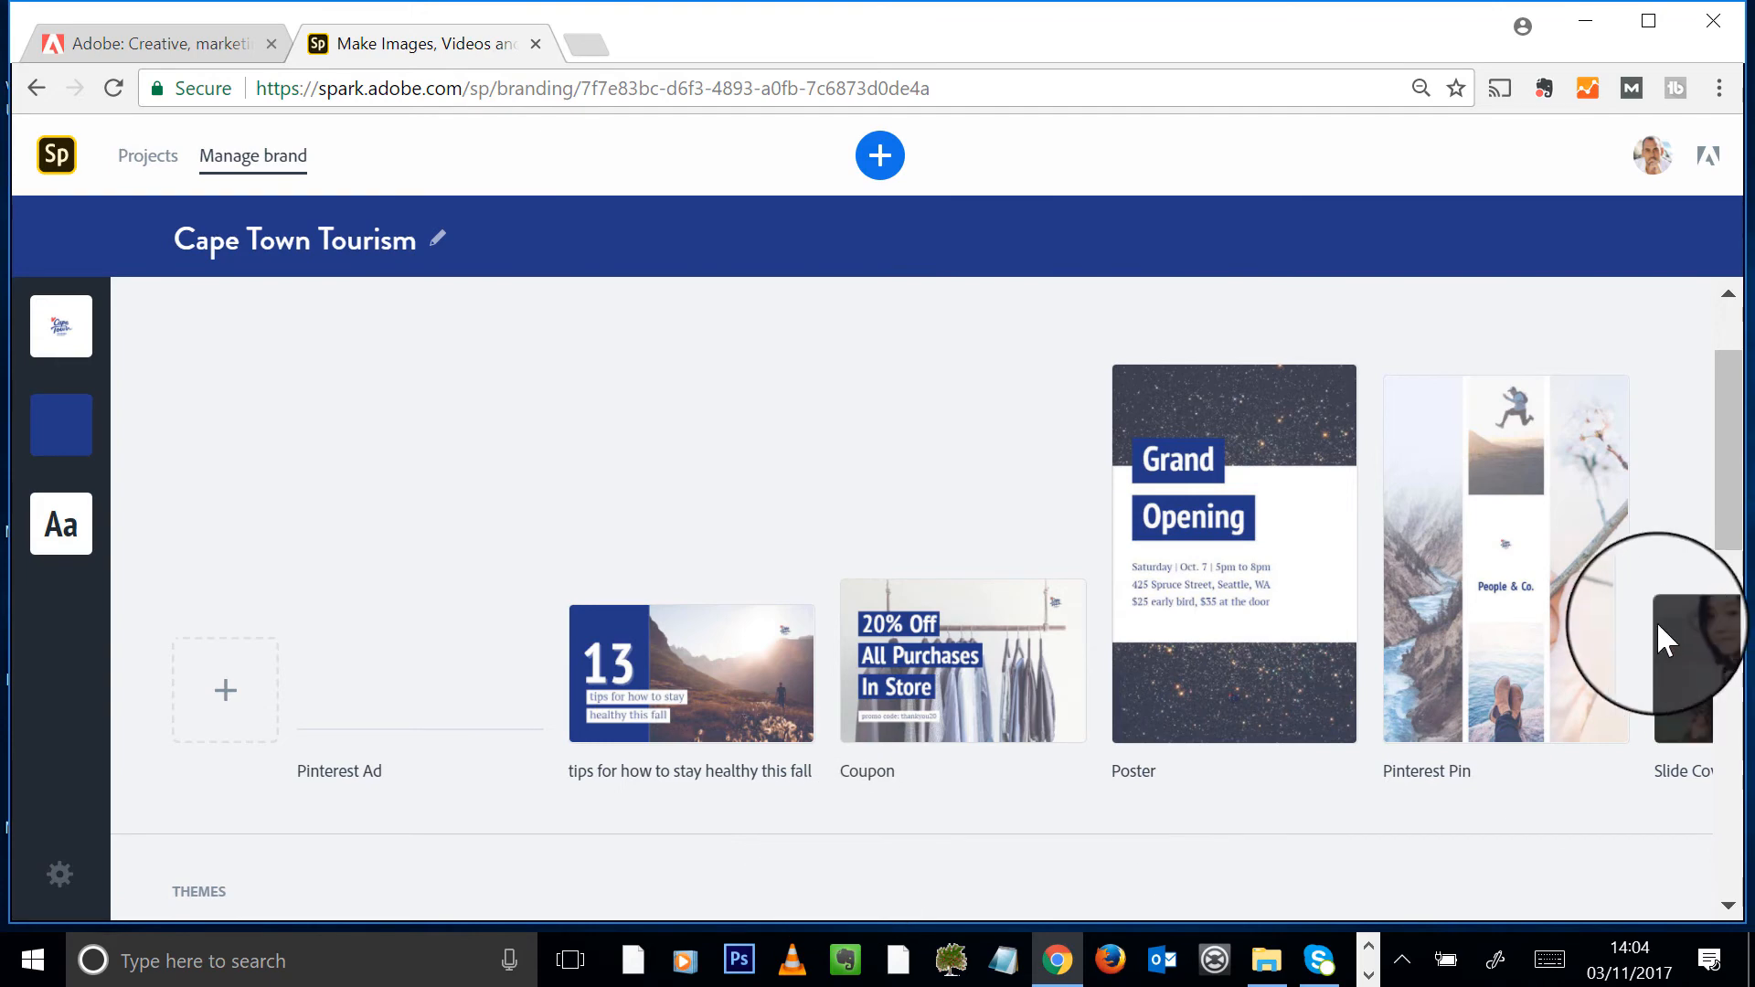
{"action": "mouse_move", "coordinate": [1572, 809]}
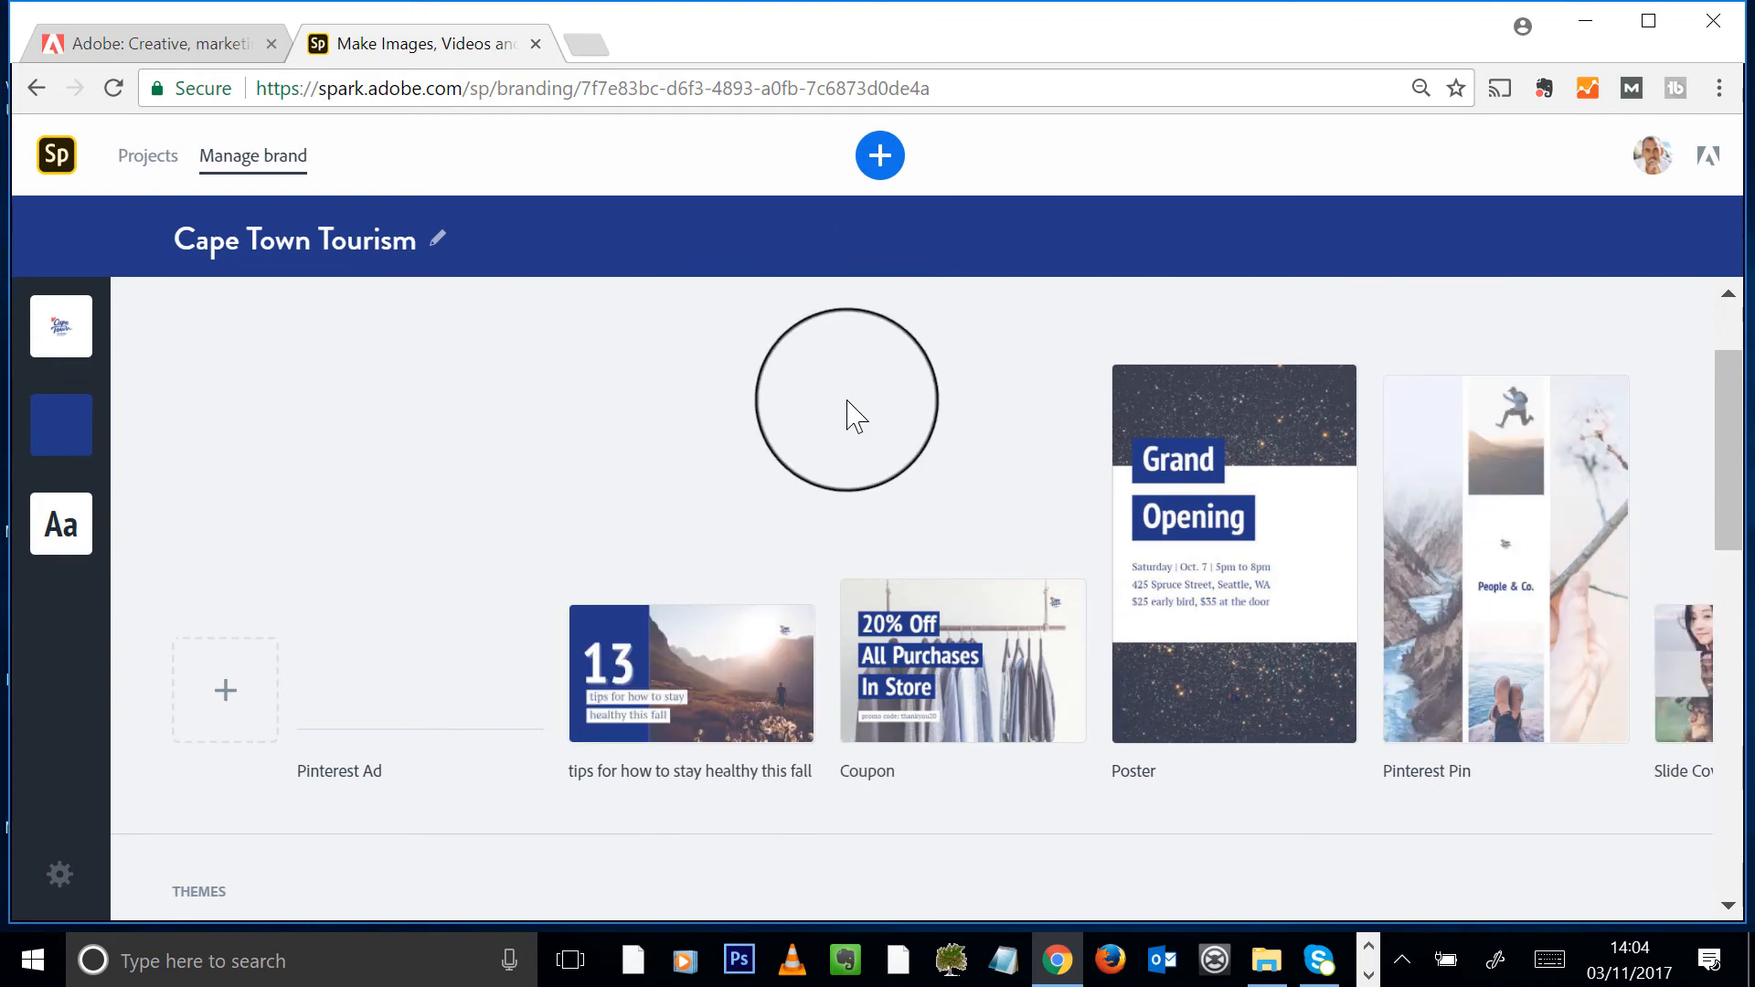
{"action": "left_click_drag", "start_coordinate": [1728, 437], "coordinate": [1727, 458]}
{"action": "scroll", "coordinate": [1486, 783], "scroll_direction": "down", "scroll_amount": 3}
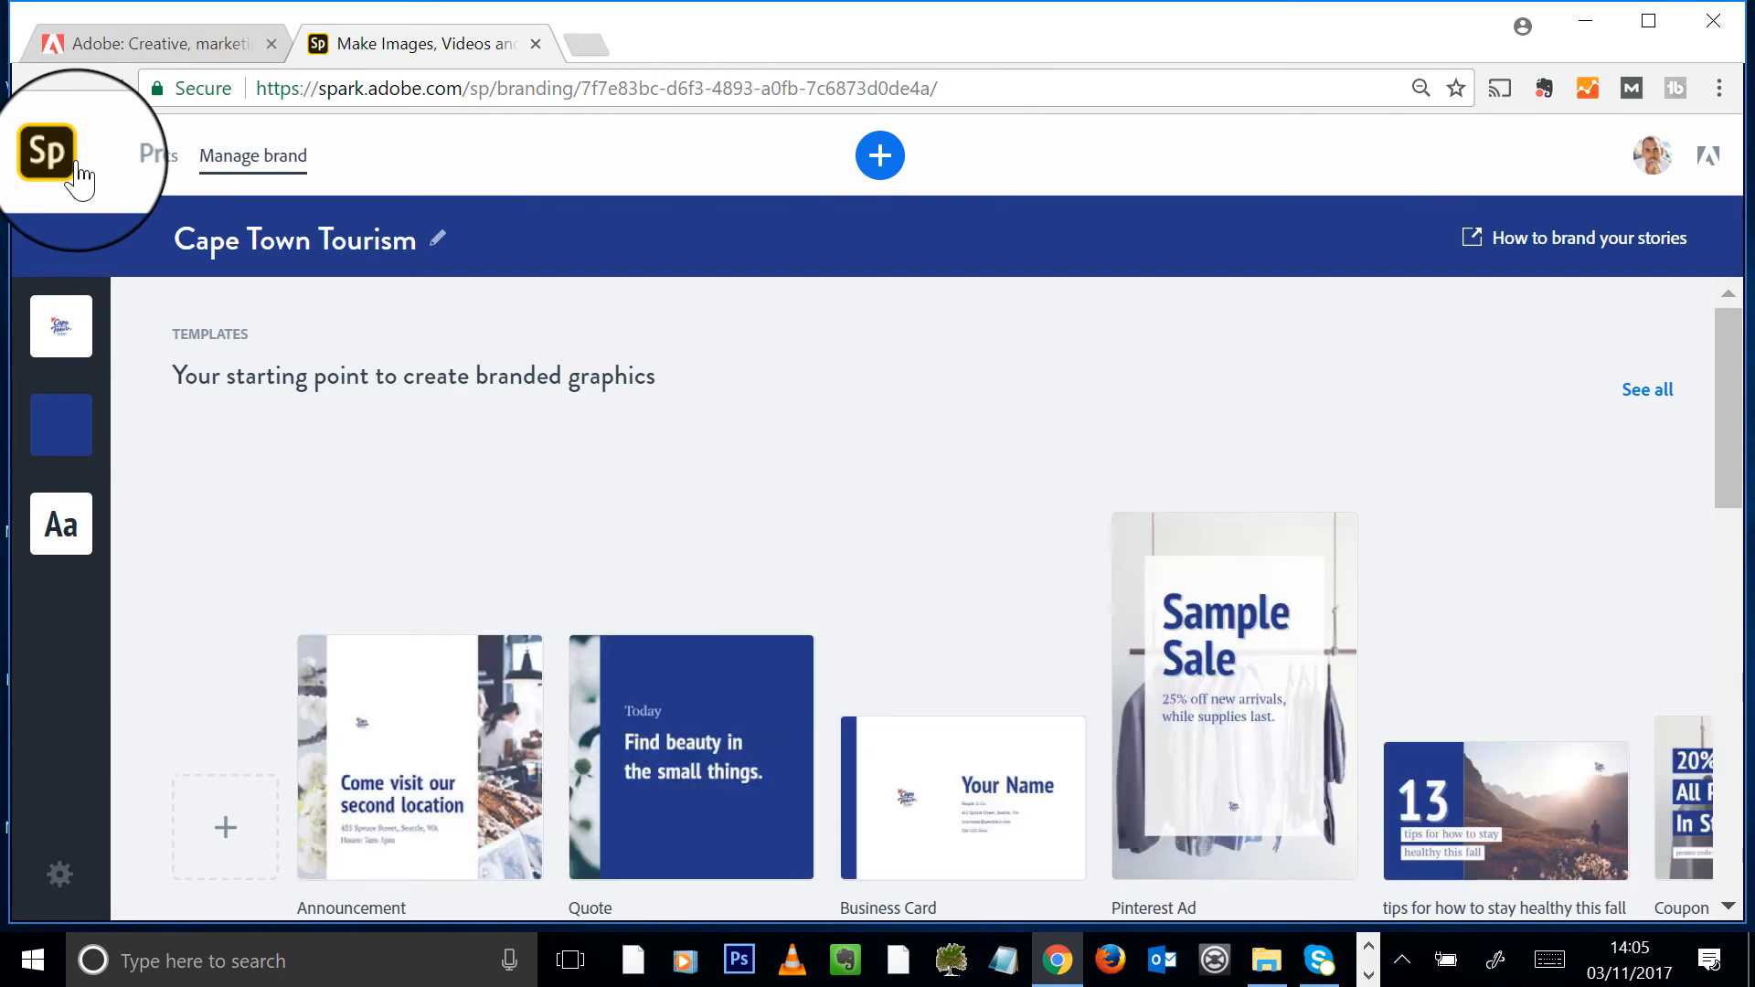
{"action": "scroll", "coordinate": [731, 514], "scroll_direction": "down", "scroll_amount": 3}
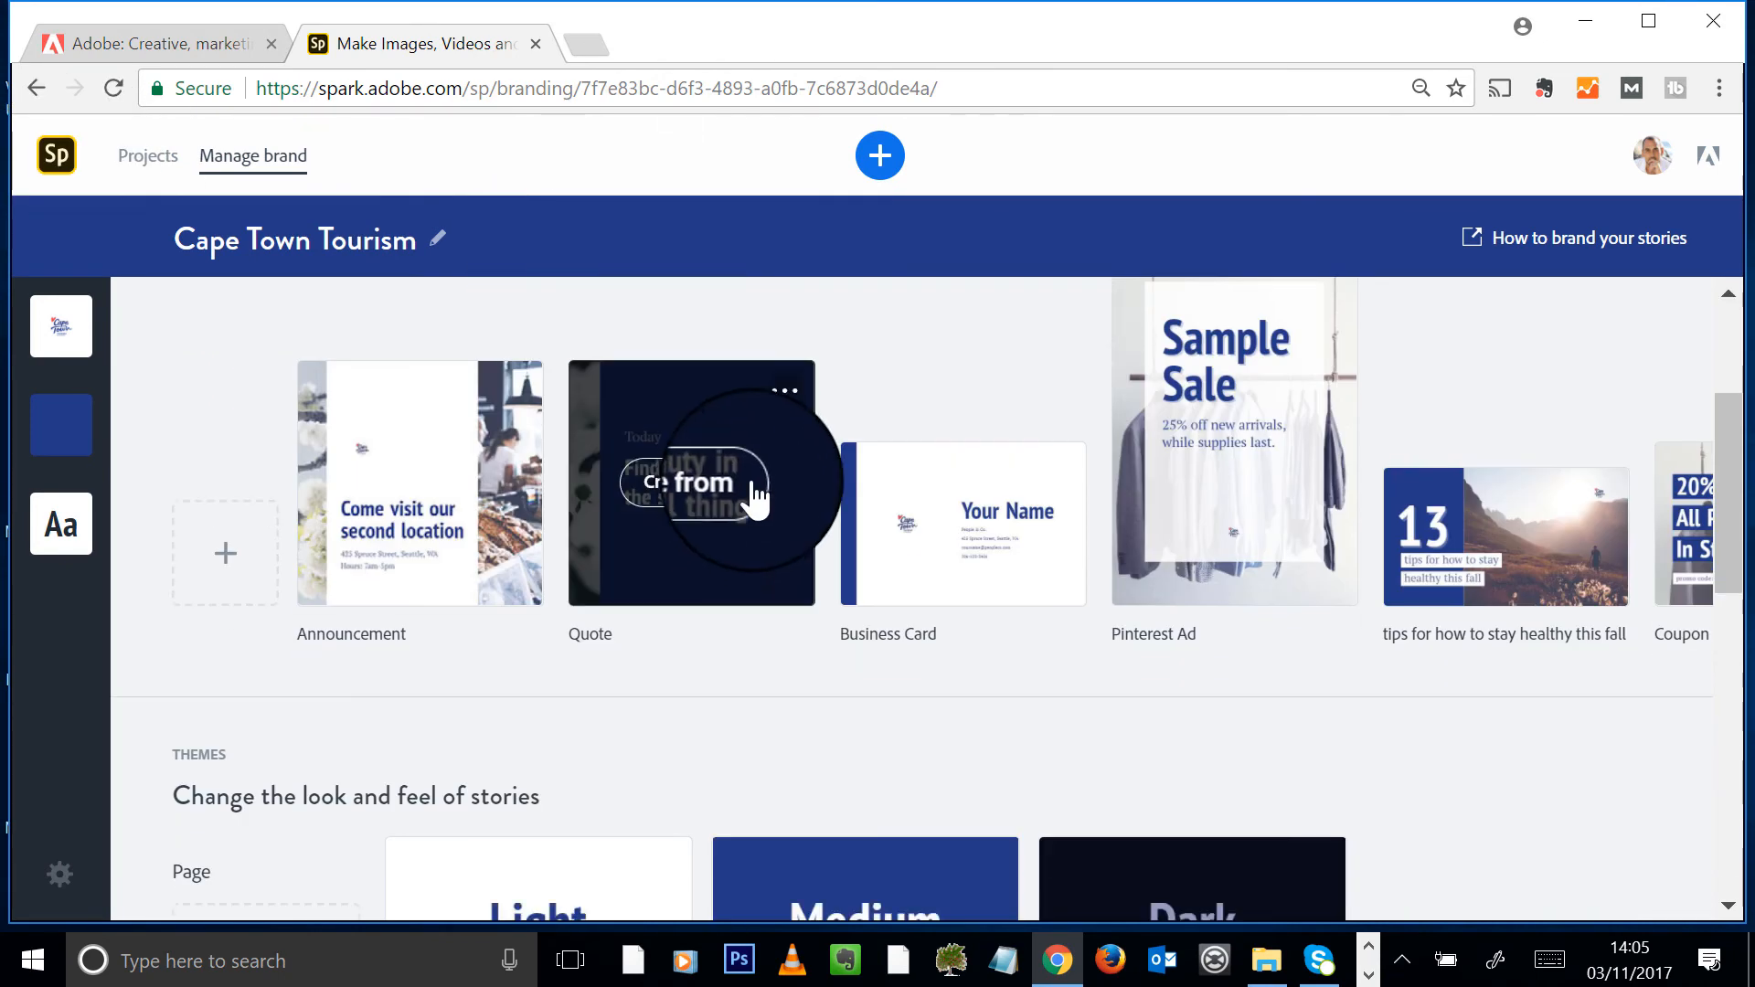
{"action": "scroll", "coordinate": [742, 482], "scroll_direction": "up", "scroll_amount": 3}
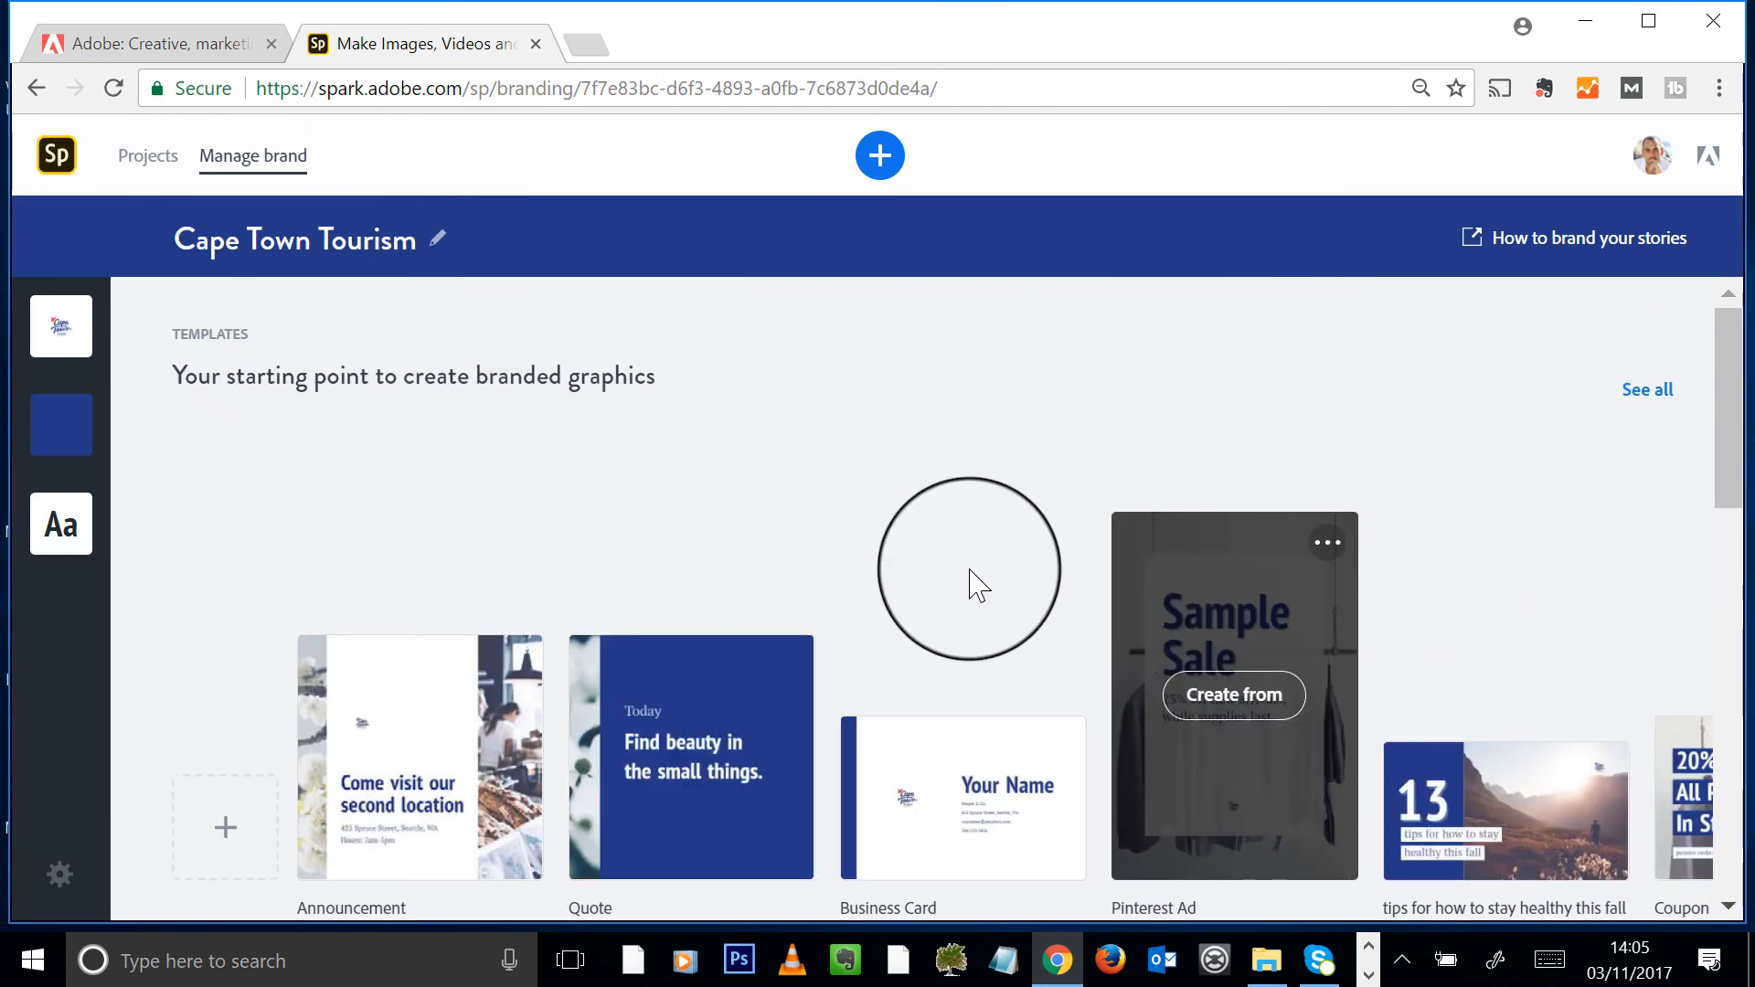
{"action": "scroll", "coordinate": [1006, 594], "scroll_direction": "down", "scroll_amount": 1}
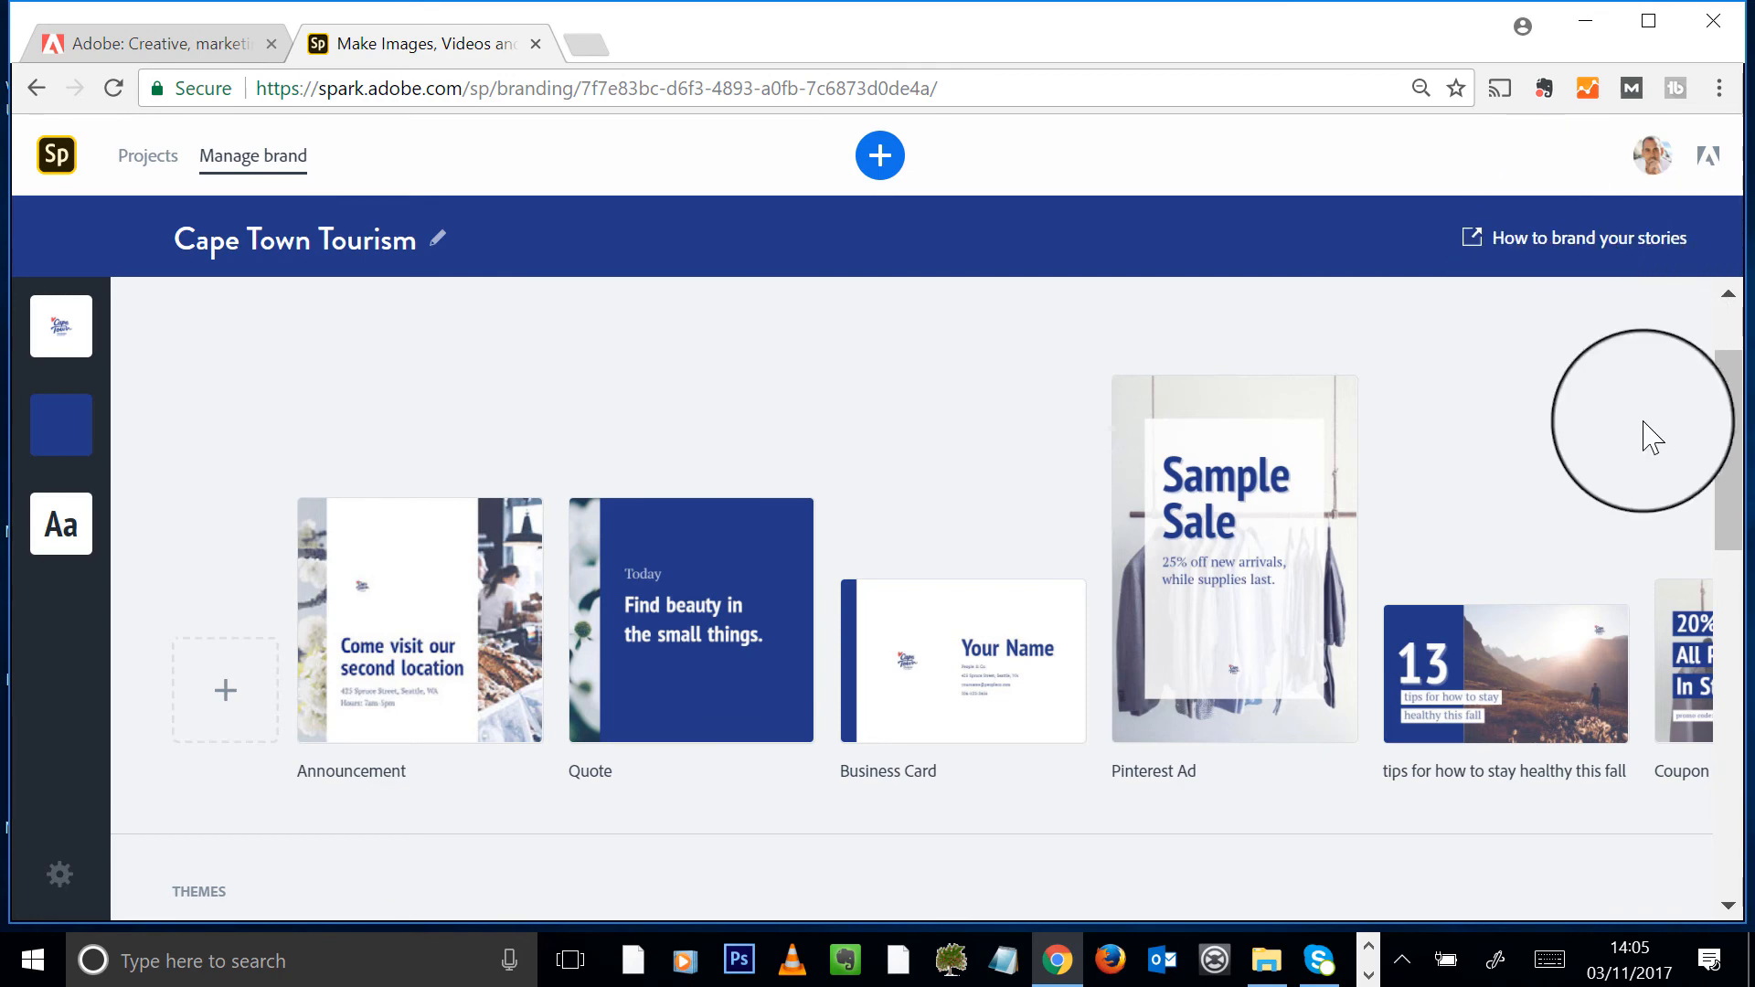
{"action": "scroll", "coordinate": [1686, 429], "scroll_direction": "up", "scroll_amount": 1}
{"action": "scroll", "coordinate": [1681, 425], "scroll_direction": "up", "scroll_amount": 1}
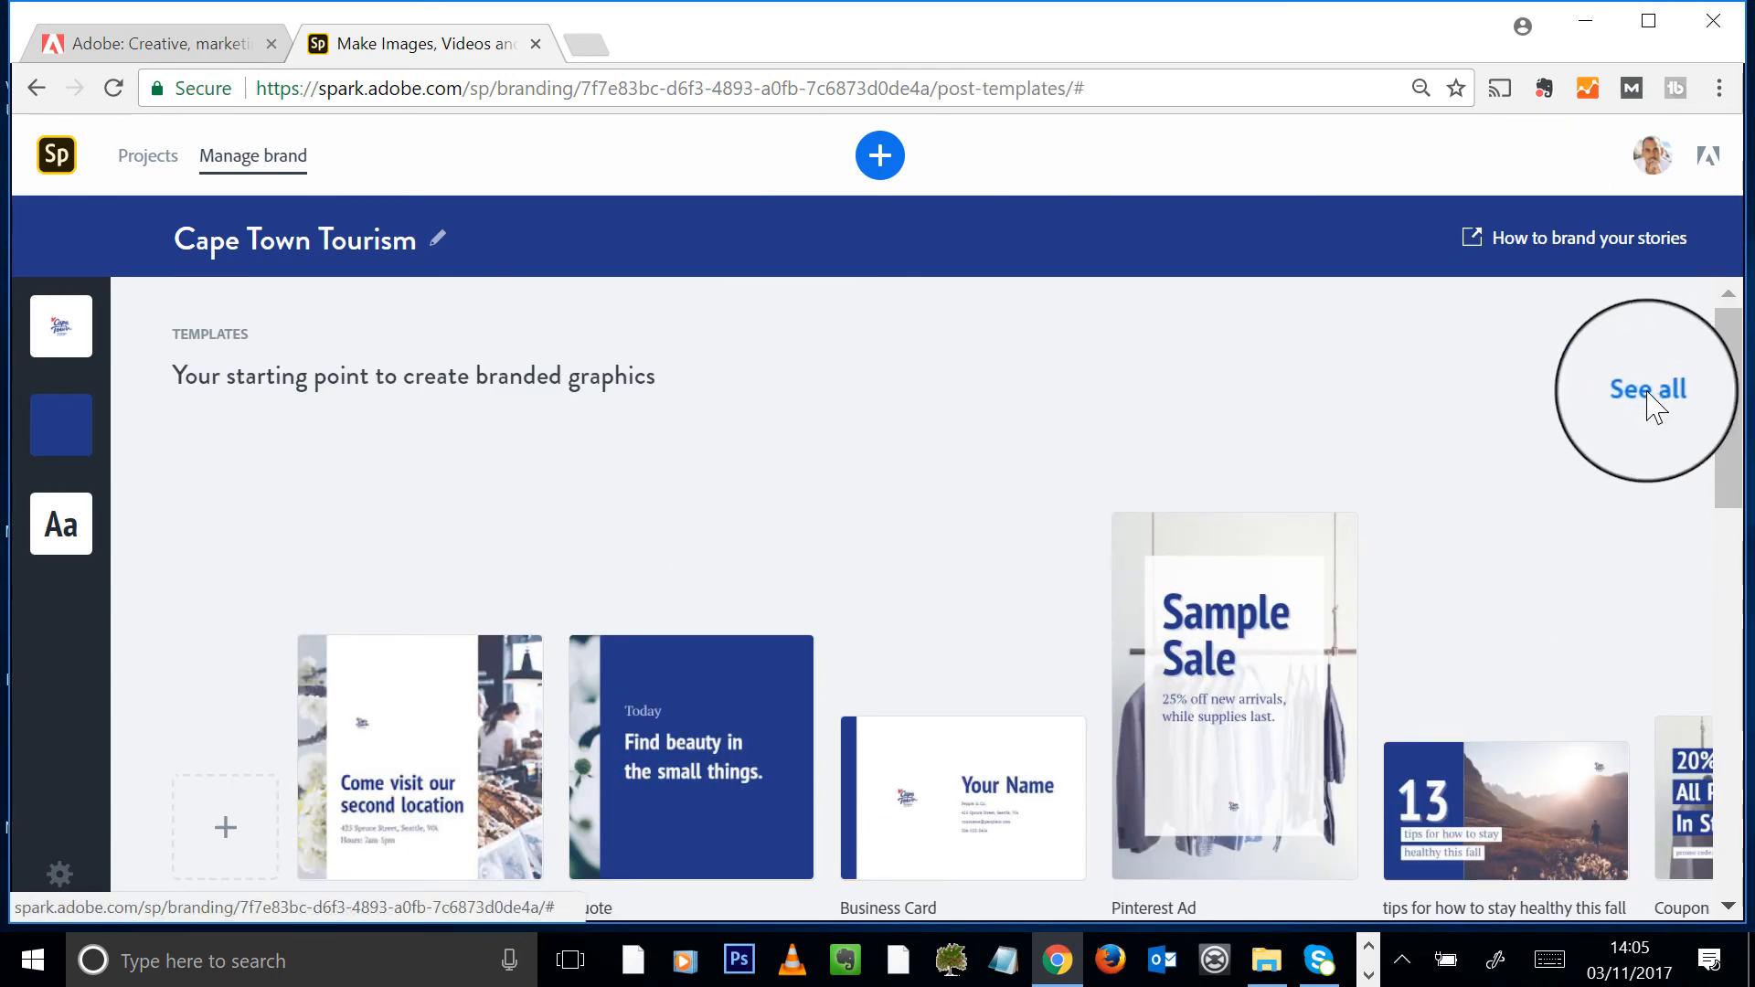
- Show all branded post templates and create a new post from the Pinterest Pin collage
{"action": "left_click", "coordinate": [1650, 402]}
{"action": "scroll", "coordinate": [1727, 402], "scroll_direction": "down", "scroll_amount": 1}
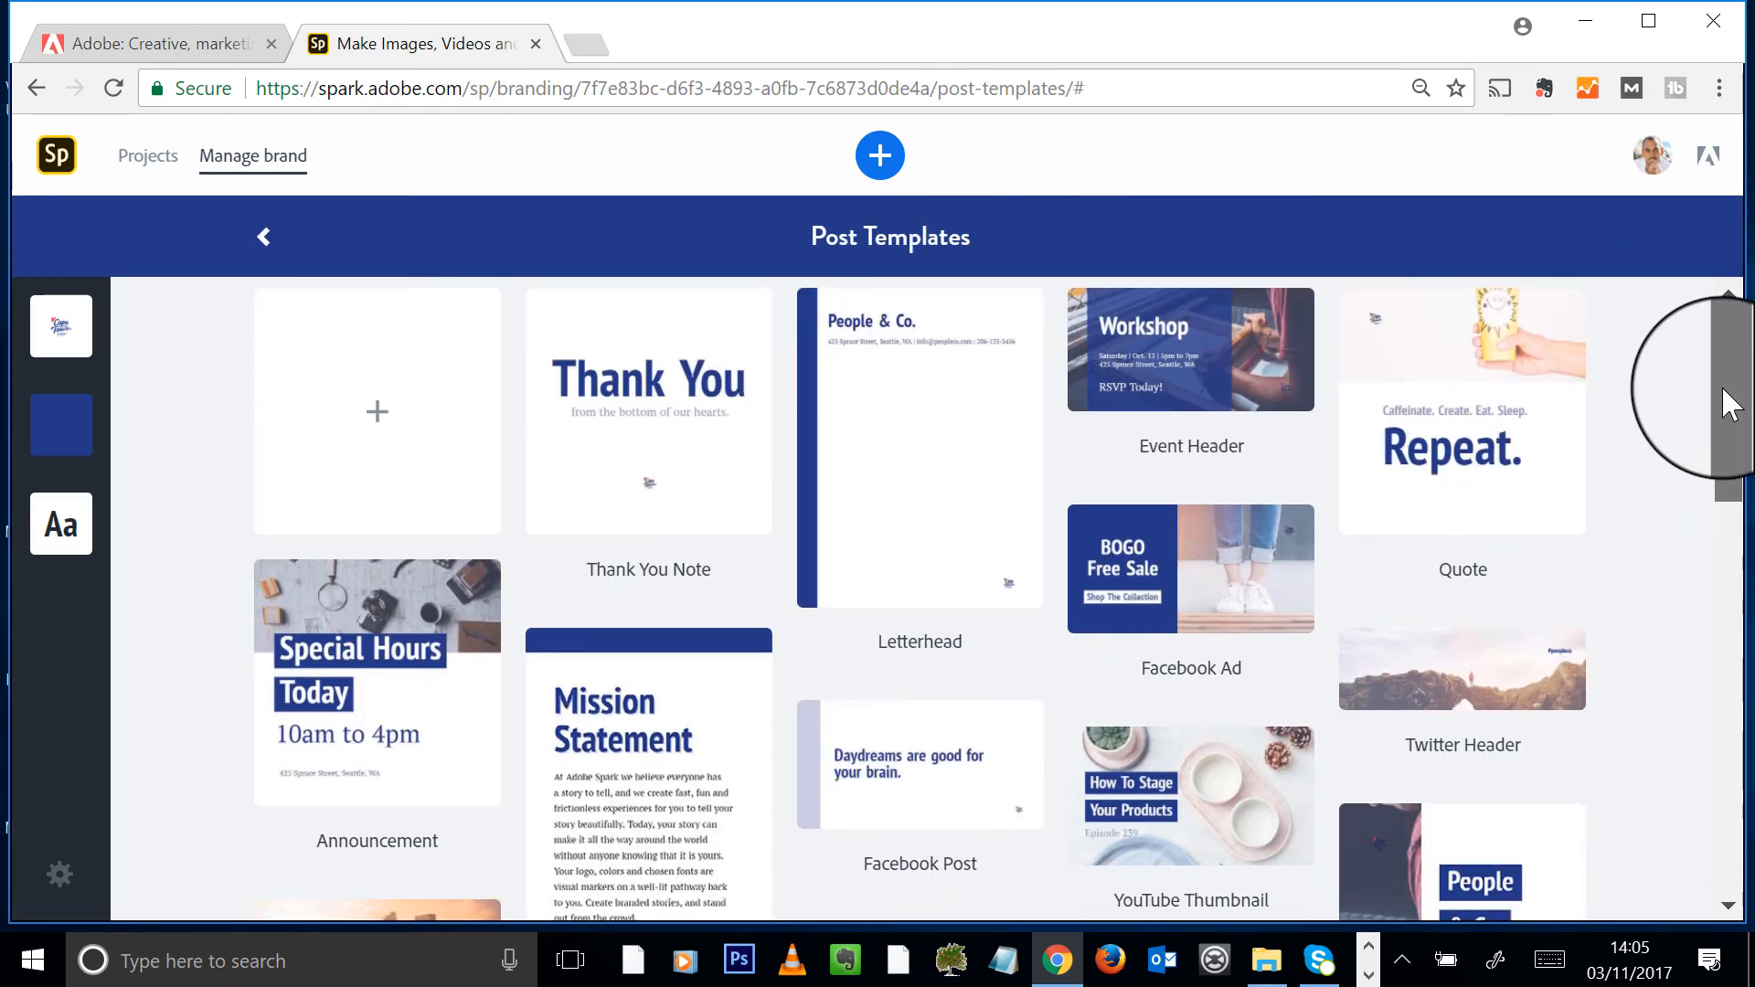
{"action": "left_click_drag", "start_coordinate": [1730, 402], "coordinate": [1709, 480]}
{"action": "scroll", "coordinate": [1215, 478], "scroll_direction": "down", "scroll_amount": 1}
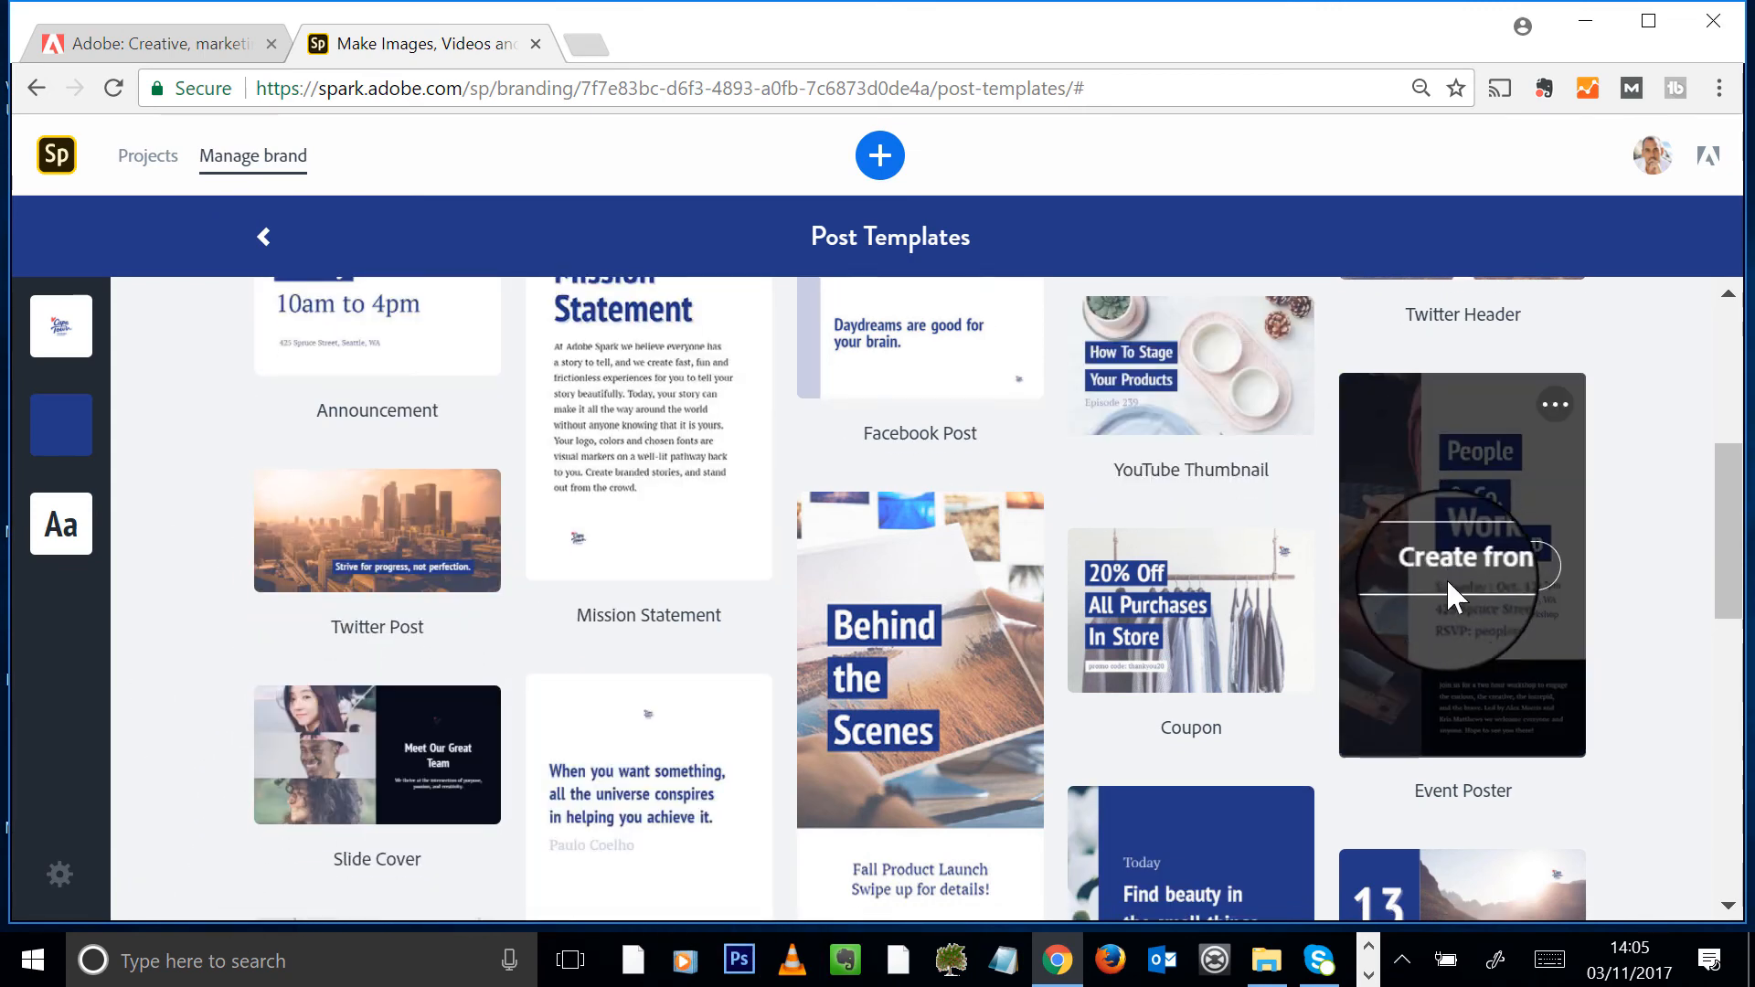
{"action": "scroll", "coordinate": [1446, 578], "scroll_direction": "down", "scroll_amount": 2}
{"action": "scroll", "coordinate": [1714, 594], "scroll_direction": "down", "scroll_amount": 4}
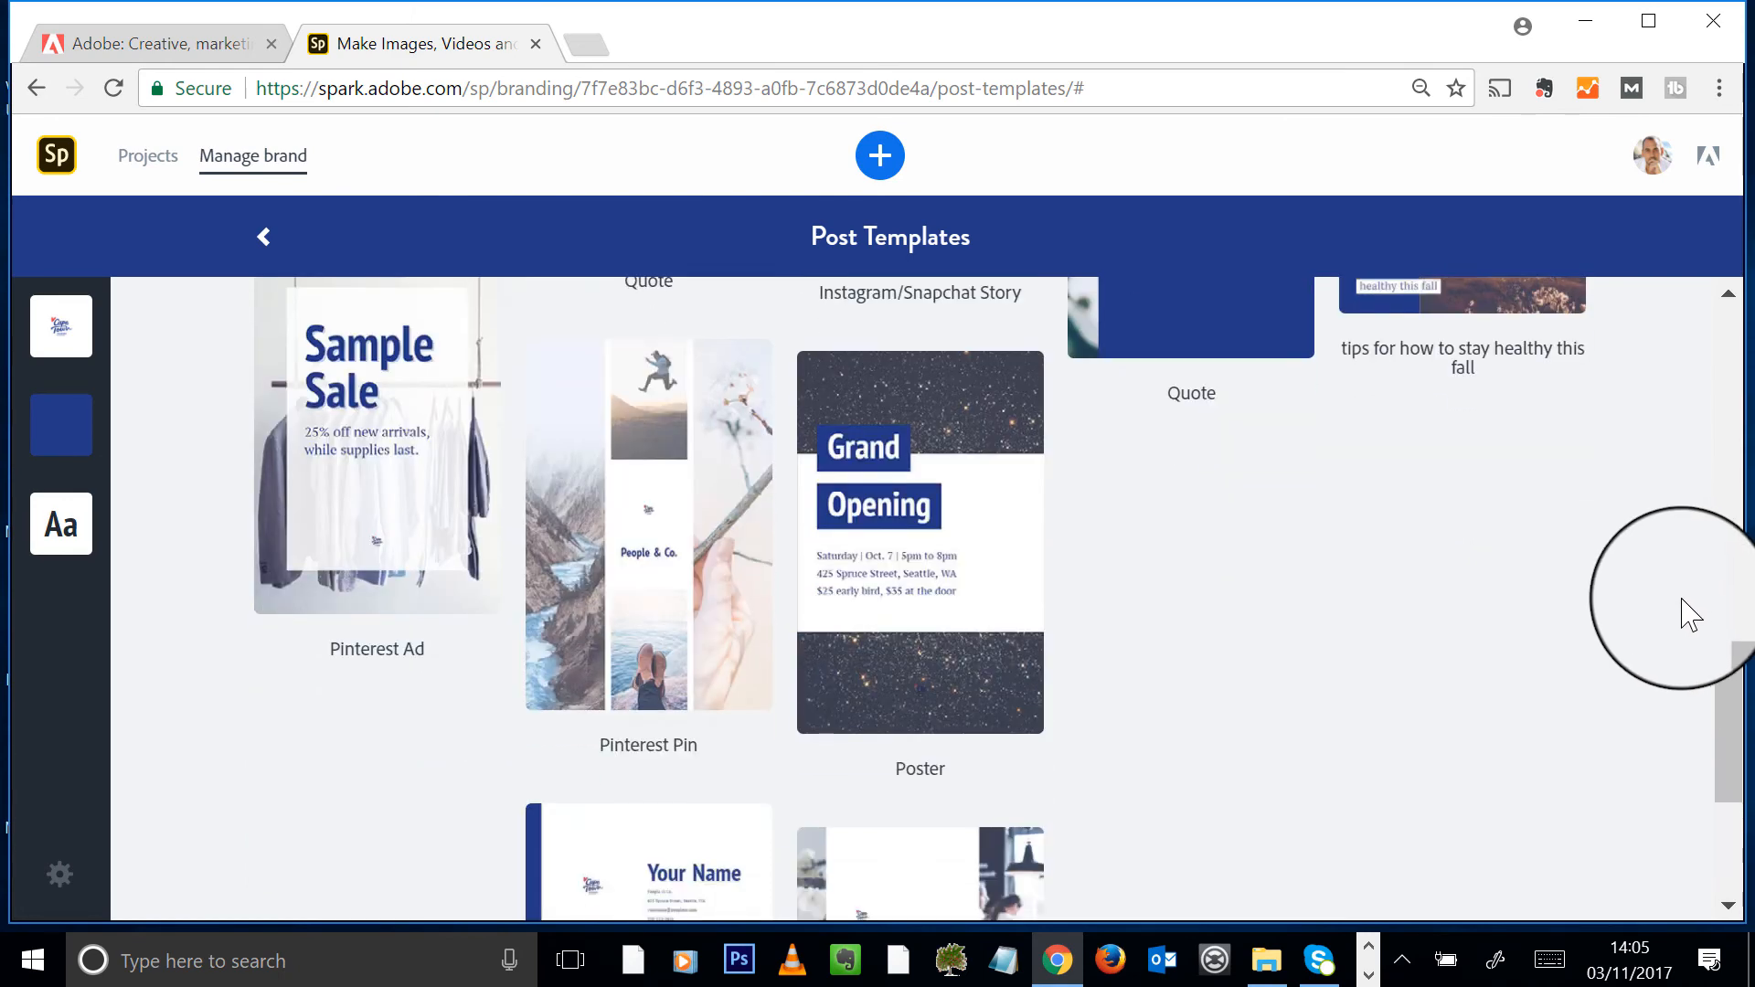
{"action": "scroll", "coordinate": [1430, 698], "scroll_direction": "down", "scroll_amount": 3}
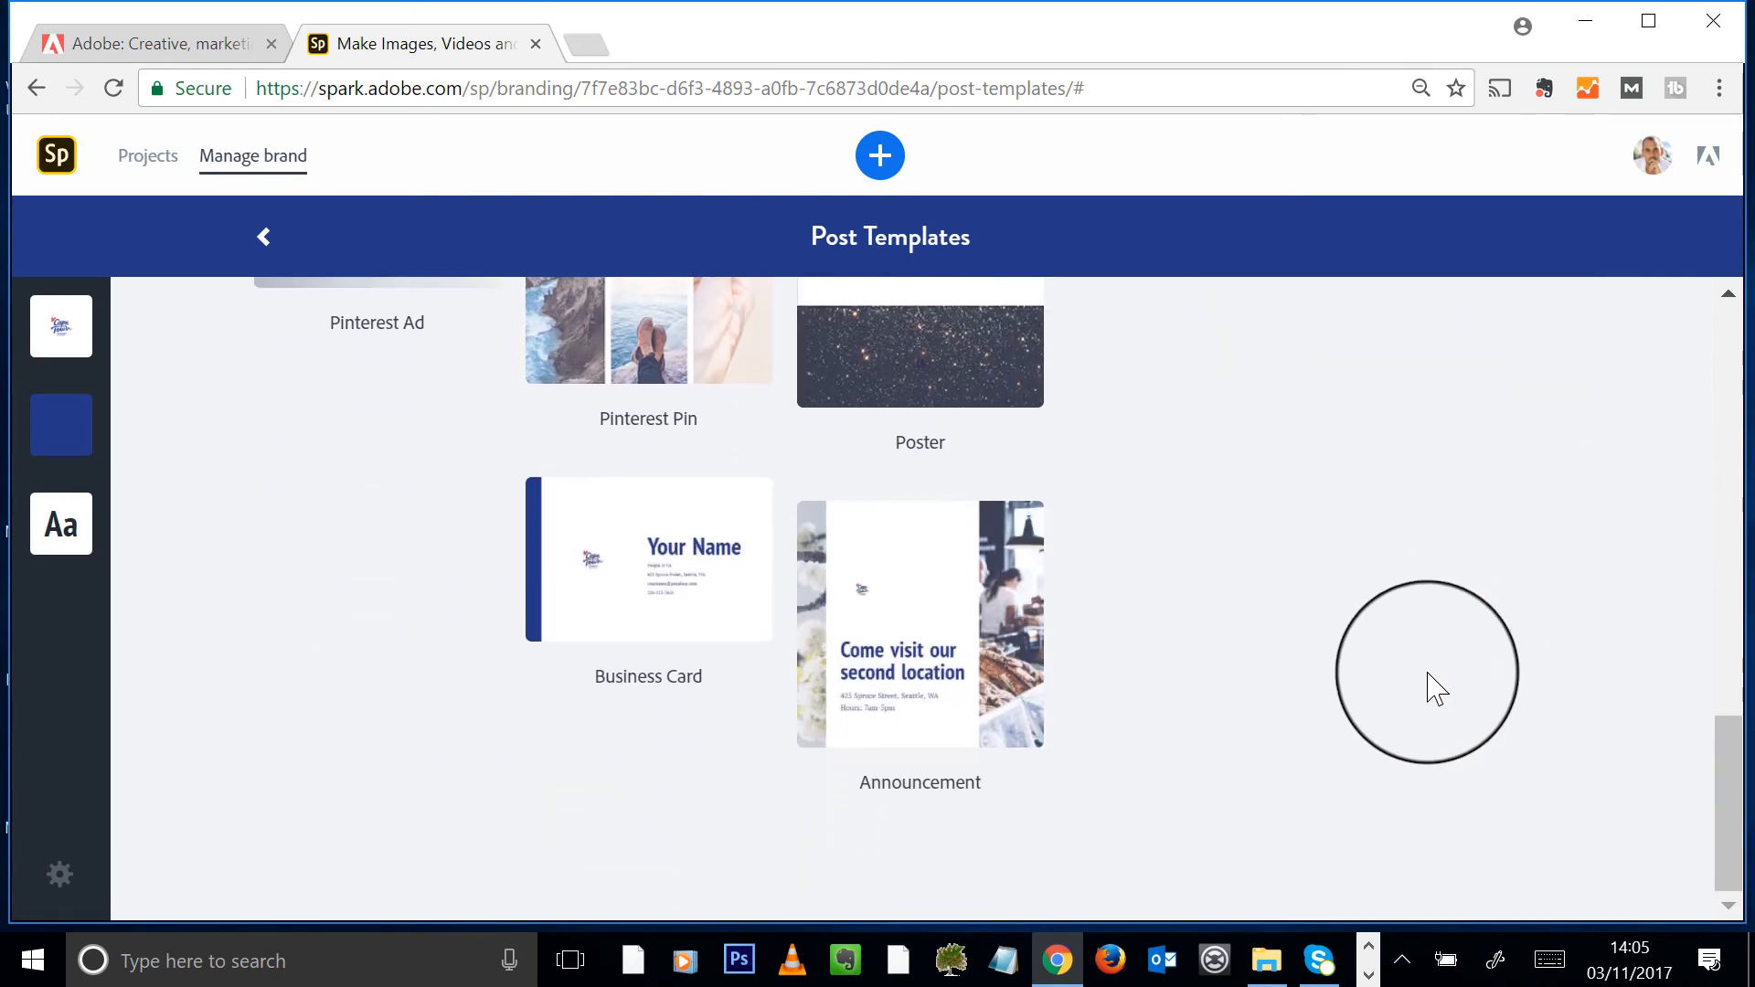
{"action": "scroll", "coordinate": [1437, 695], "scroll_direction": "up", "scroll_amount": 1}
{"action": "scroll", "coordinate": [1426, 696], "scroll_direction": "up", "scroll_amount": 3}
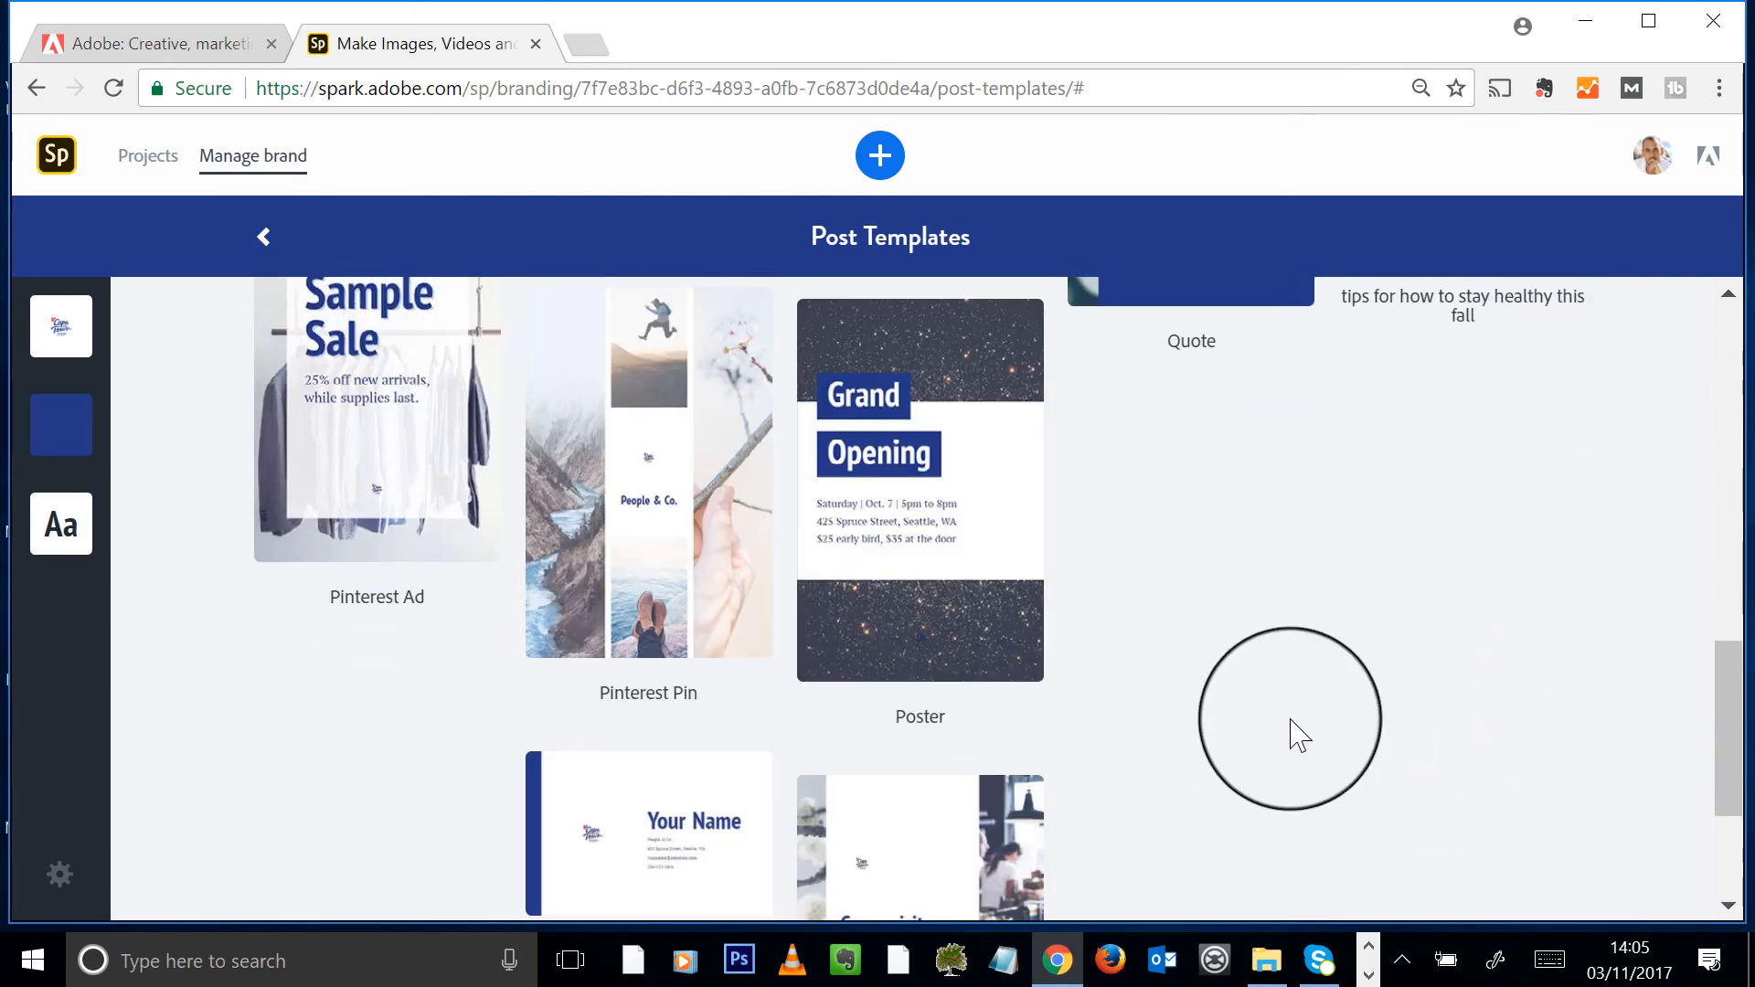
{"action": "scroll", "coordinate": [1005, 745], "scroll_direction": "up", "scroll_amount": 2}
{"action": "scroll", "coordinate": [783, 804], "scroll_direction": "up", "scroll_amount": 3}
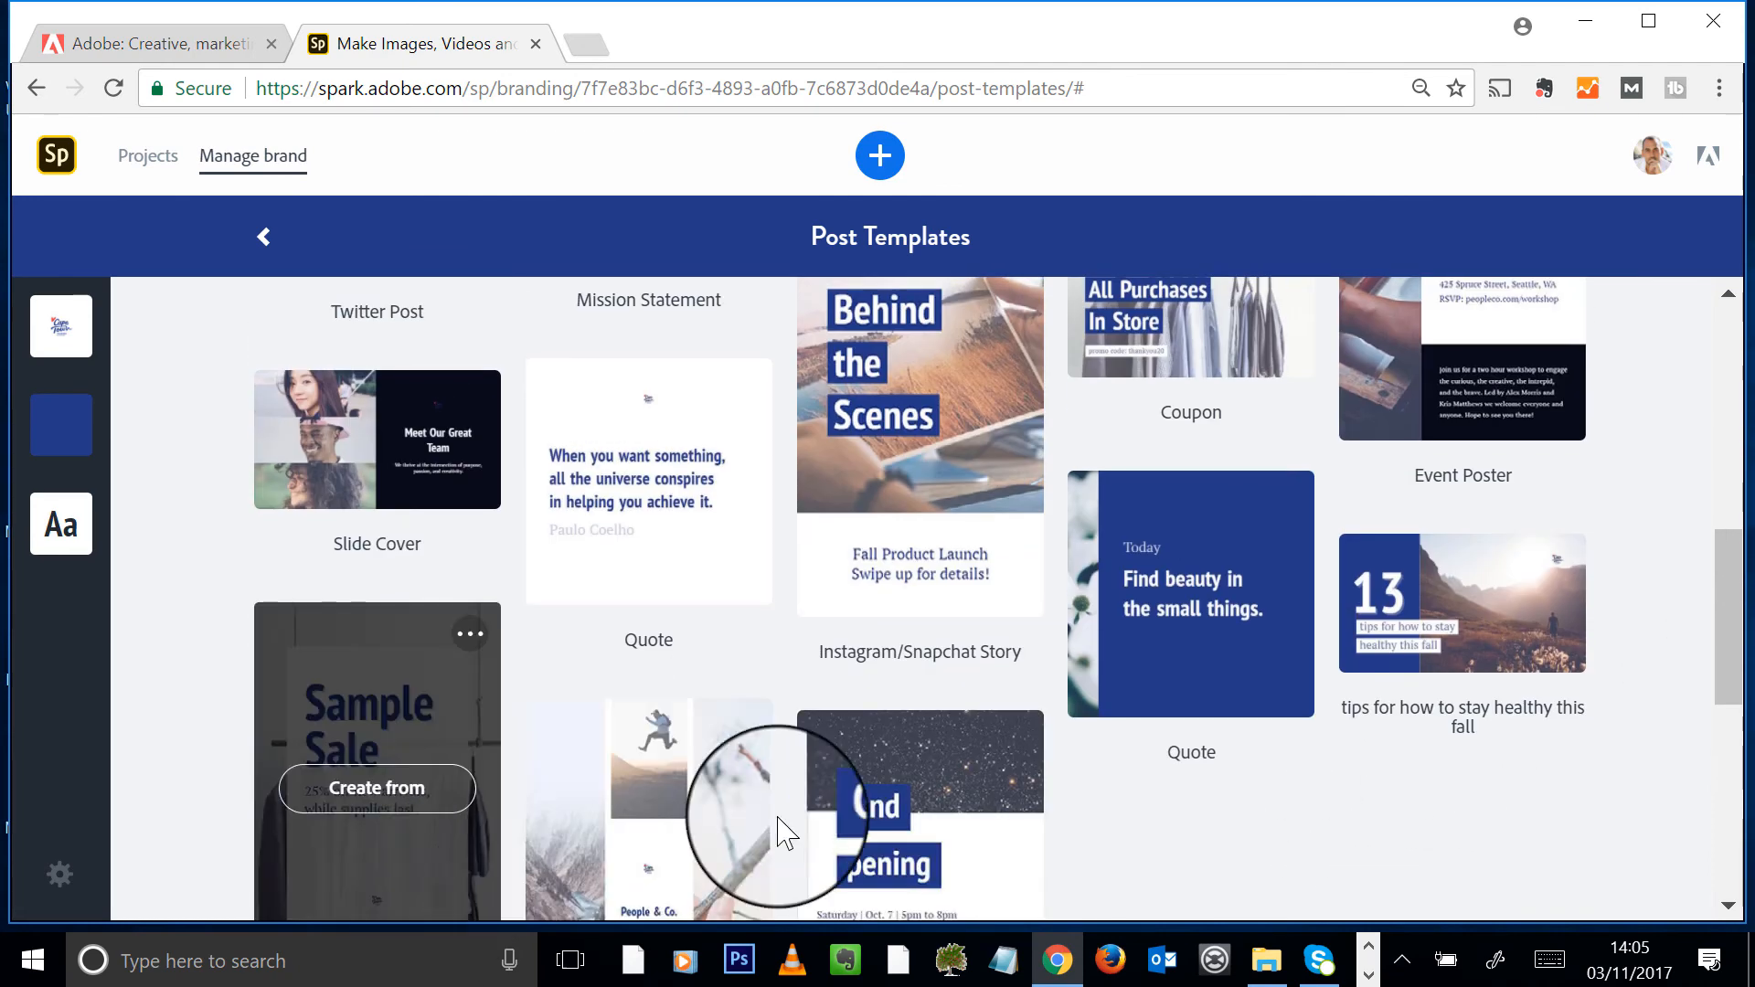
{"action": "scroll", "coordinate": [881, 579], "scroll_direction": "up", "scroll_amount": 3}
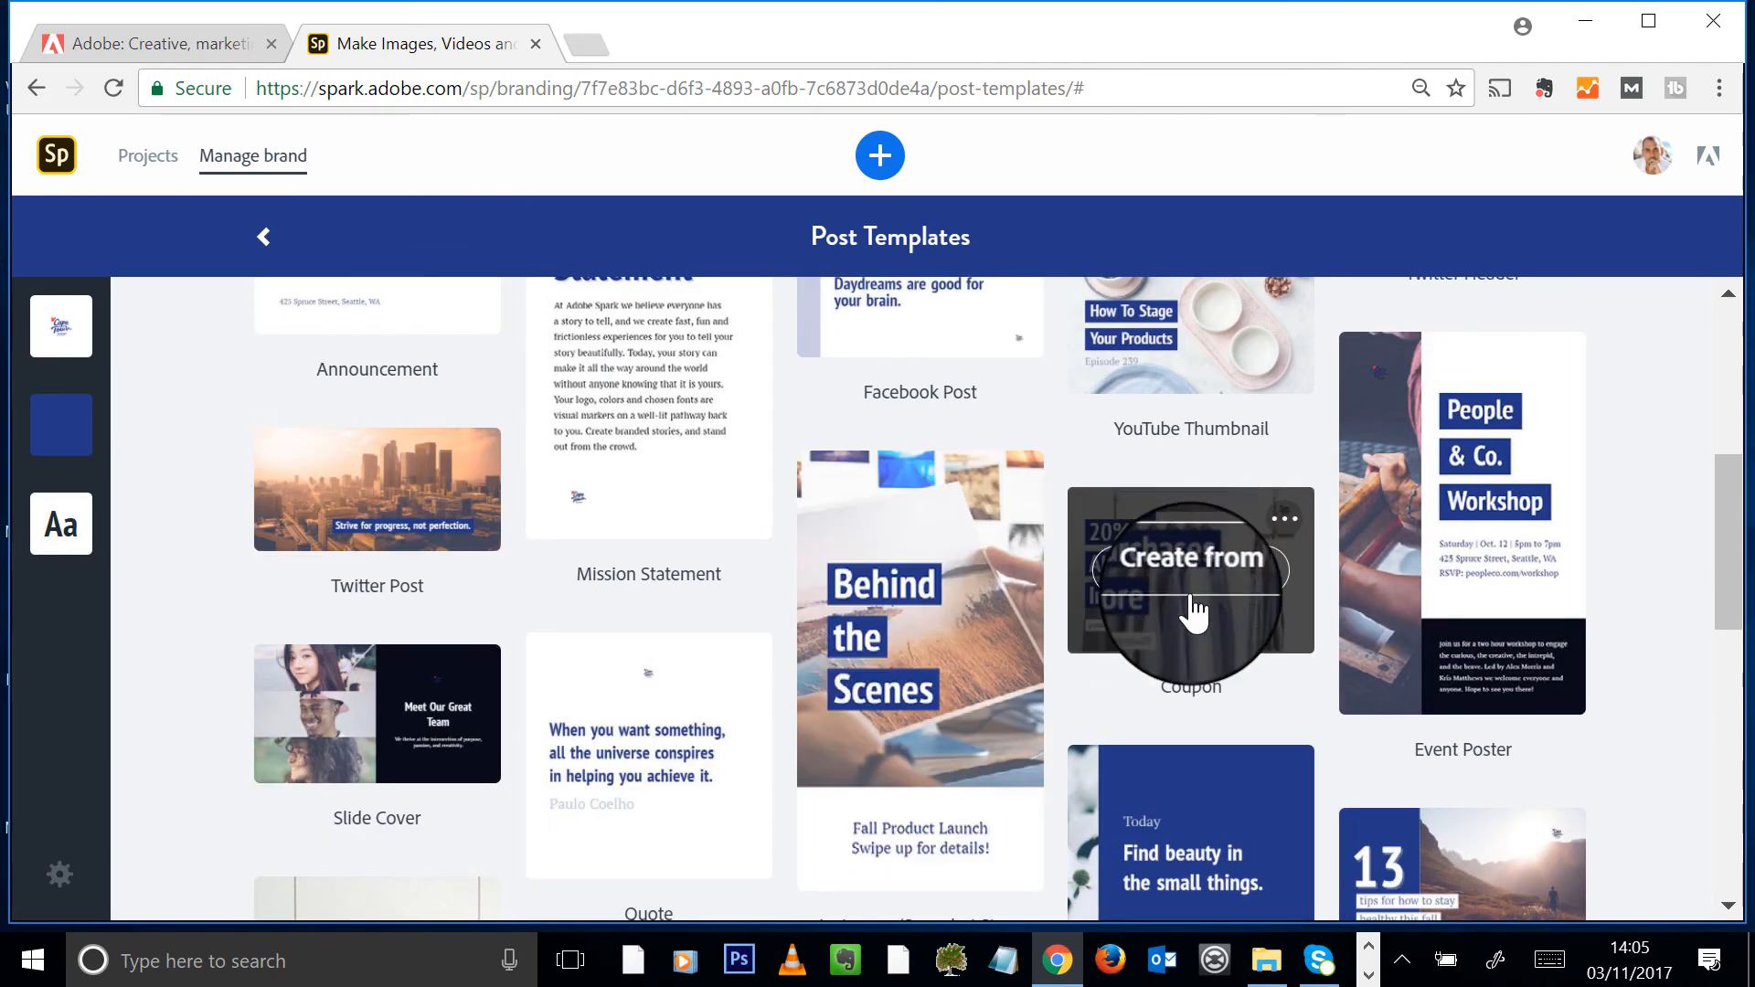
{"action": "scroll", "coordinate": [1280, 639], "scroll_direction": "up", "scroll_amount": 5}
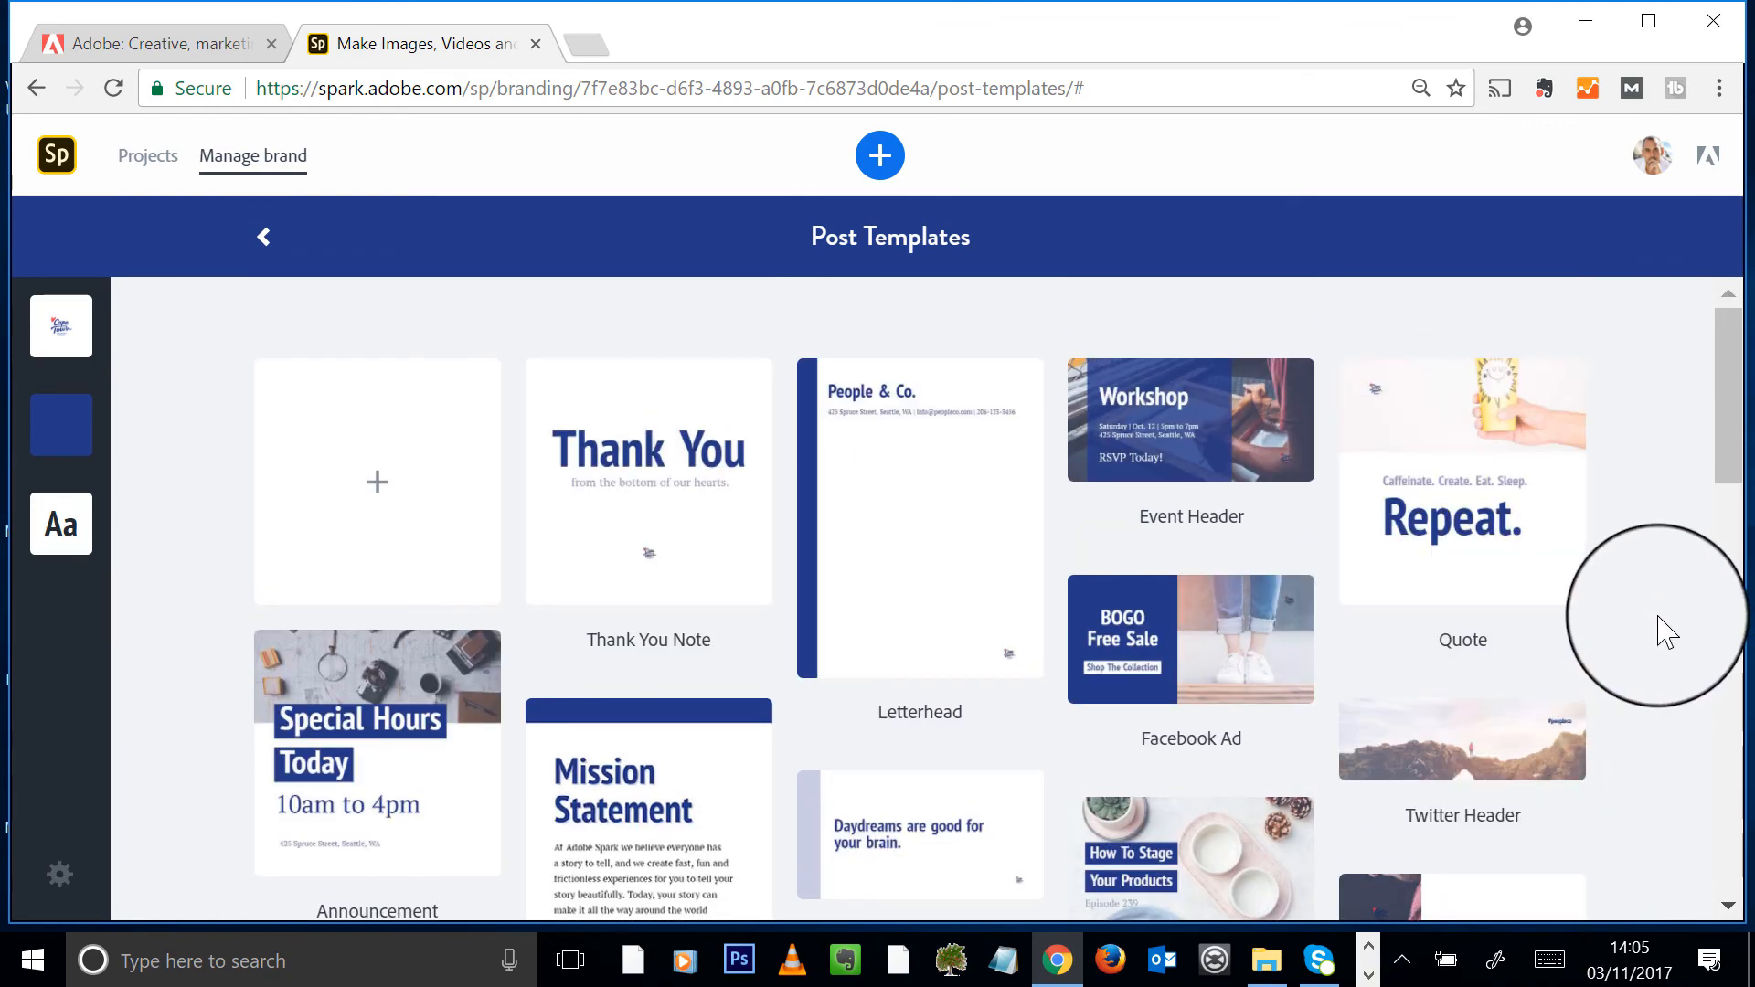
{"action": "scroll", "coordinate": [1666, 630], "scroll_direction": "down", "scroll_amount": 15}
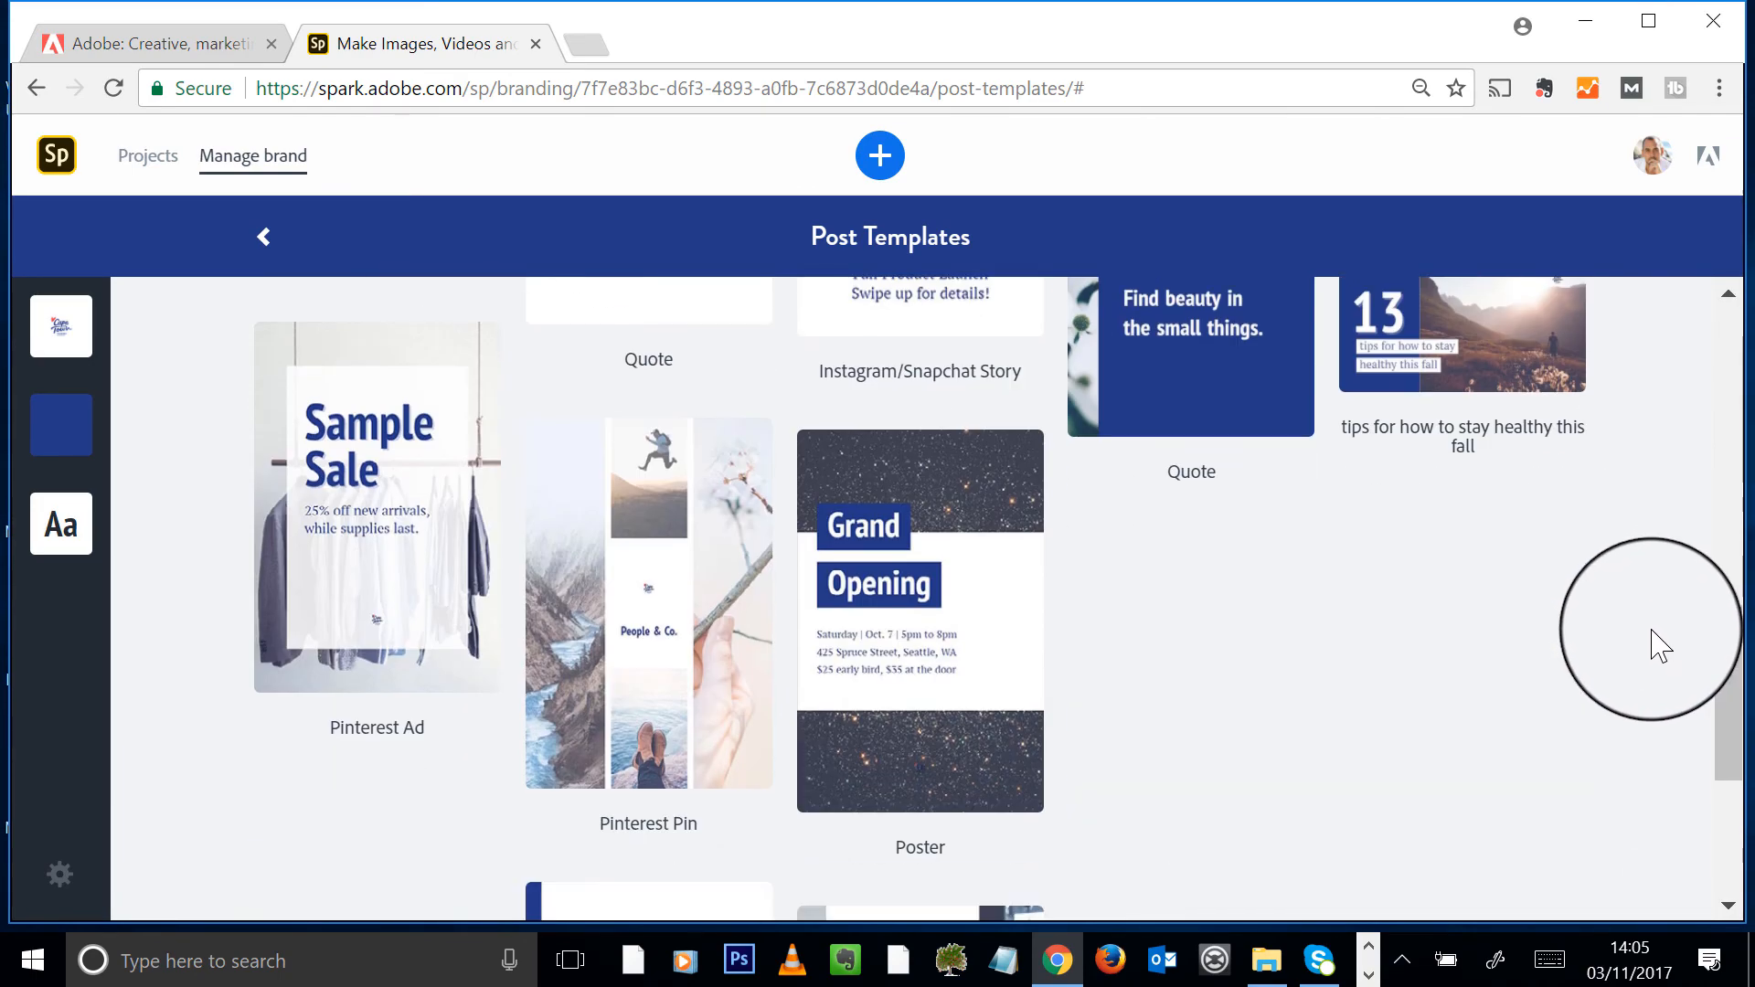
{"action": "scroll", "coordinate": [1655, 647], "scroll_direction": "up", "scroll_amount": 3}
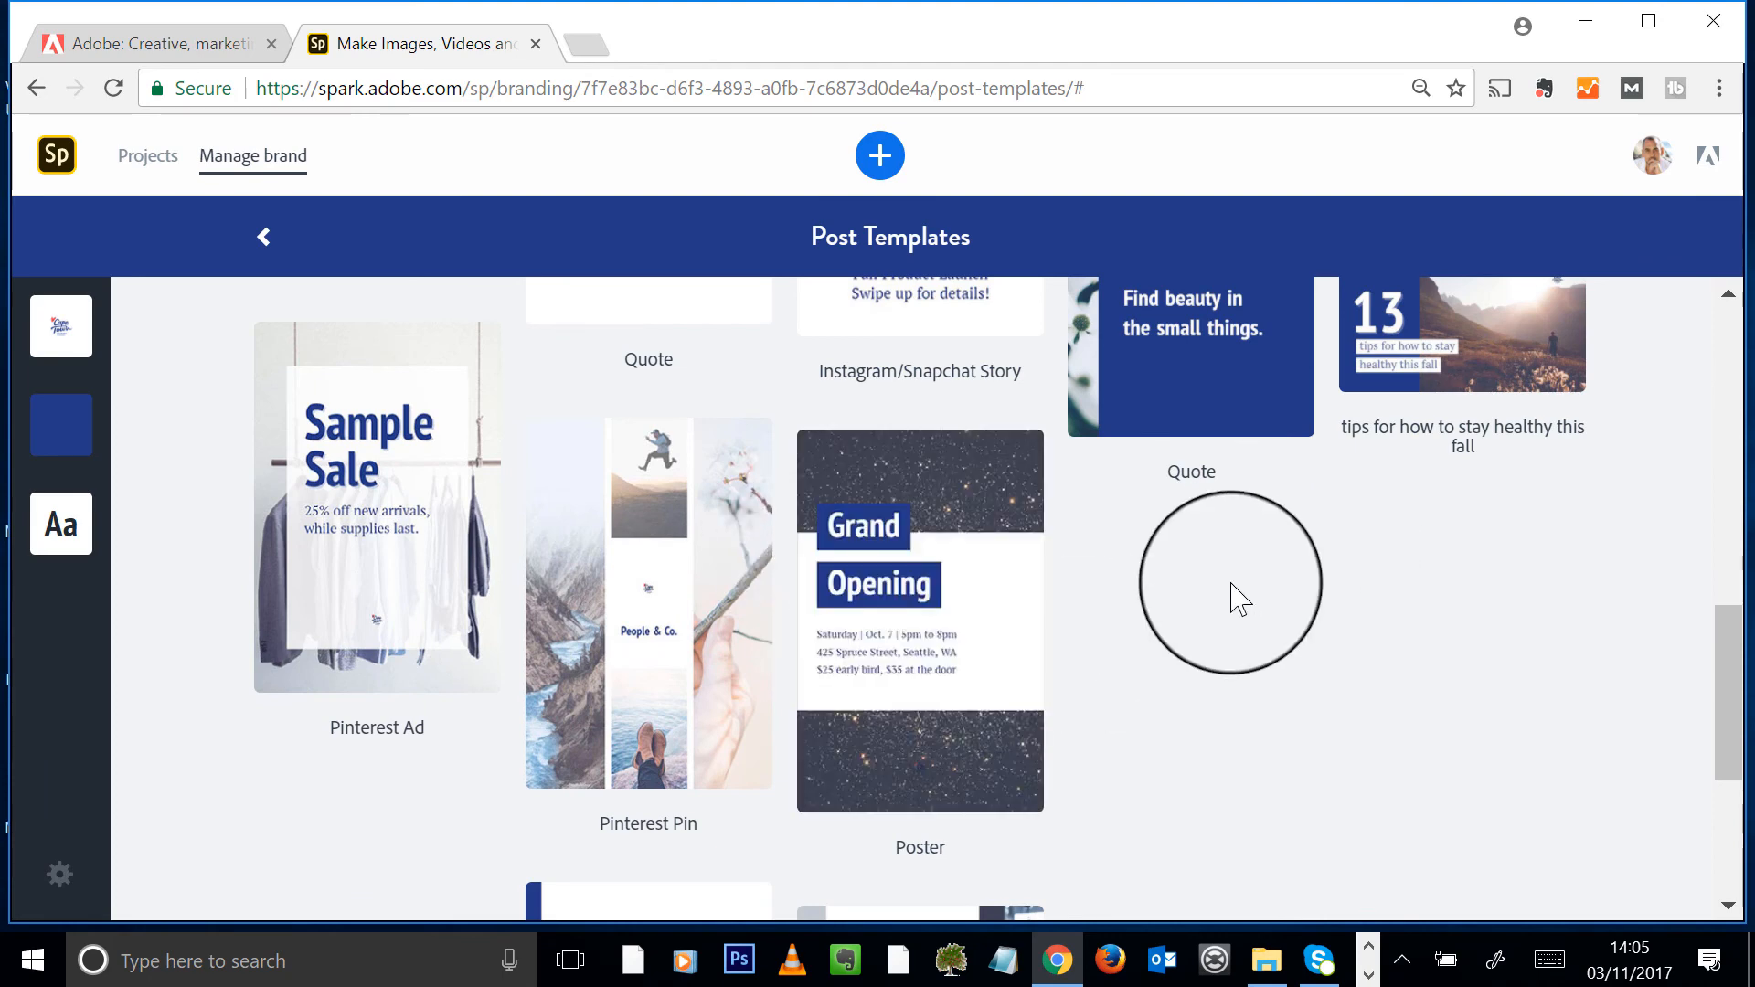
{"action": "scroll", "coordinate": [1005, 709], "scroll_direction": "down", "scroll_amount": 3}
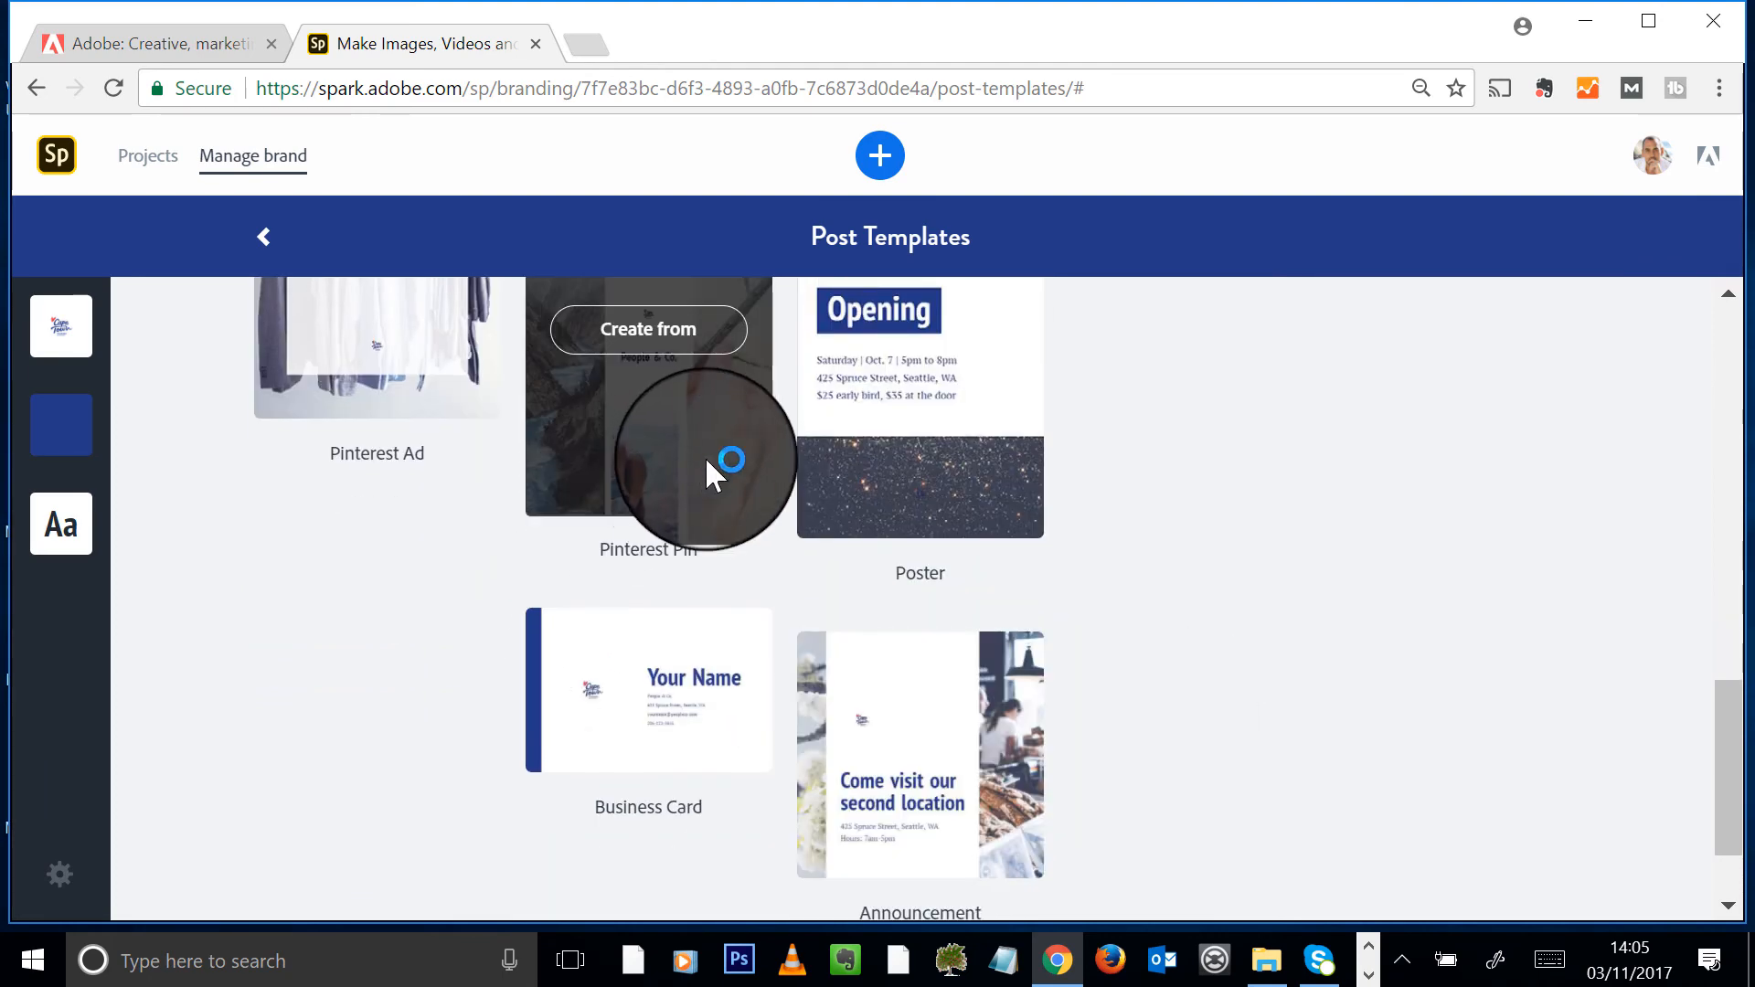
{"action": "scroll", "coordinate": [702, 457], "scroll_direction": "up", "scroll_amount": 2}
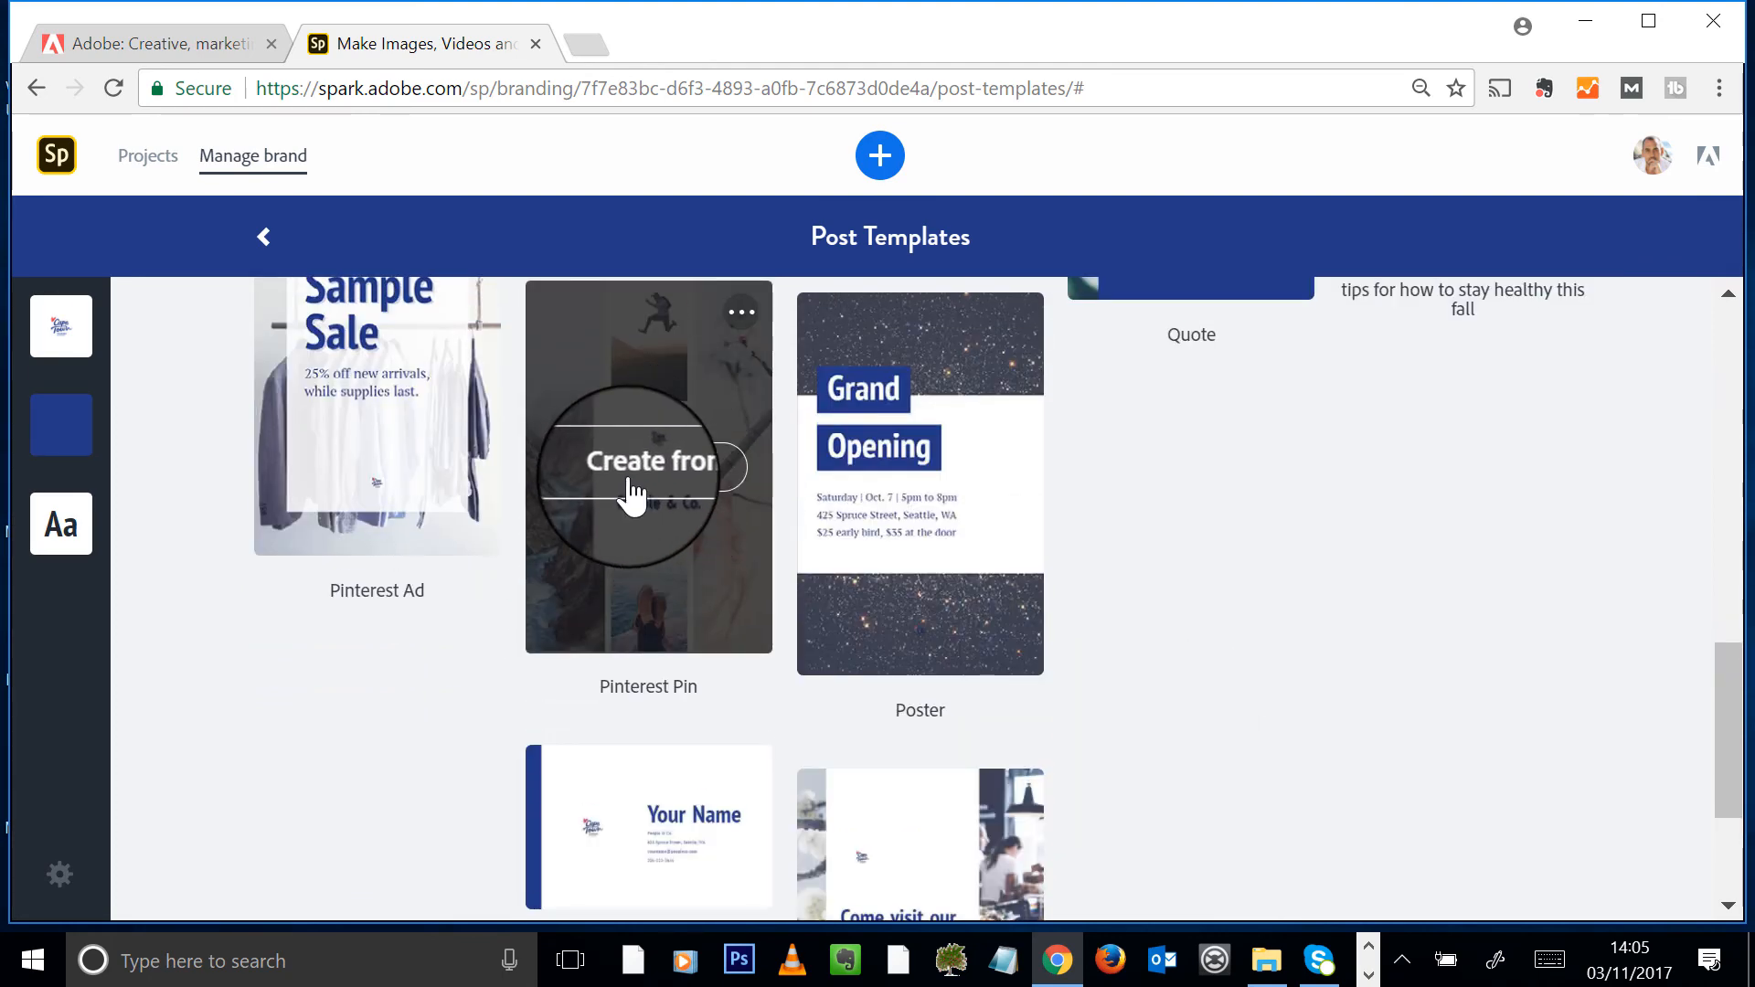
{"action": "left_click", "coordinate": [1262, 674]}
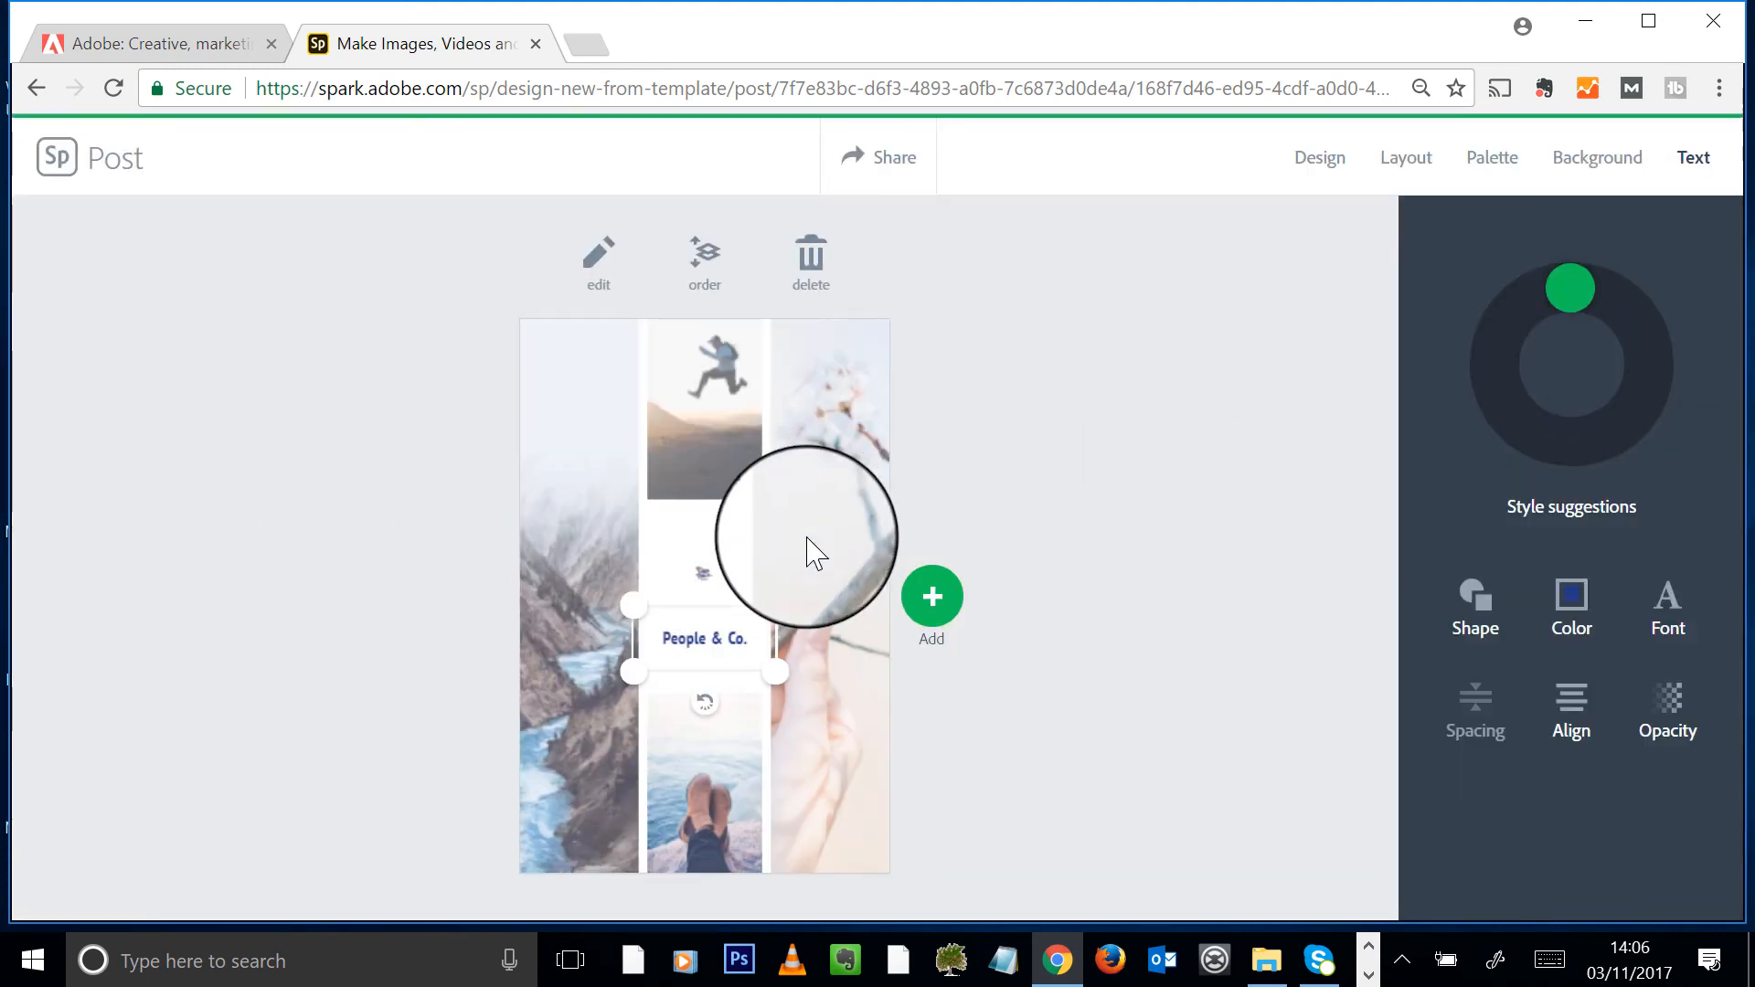
- Enlarge the Cape Town logo above 'People & Co.' by dragging its corners outward
{"action": "left_click", "coordinate": [704, 576]}
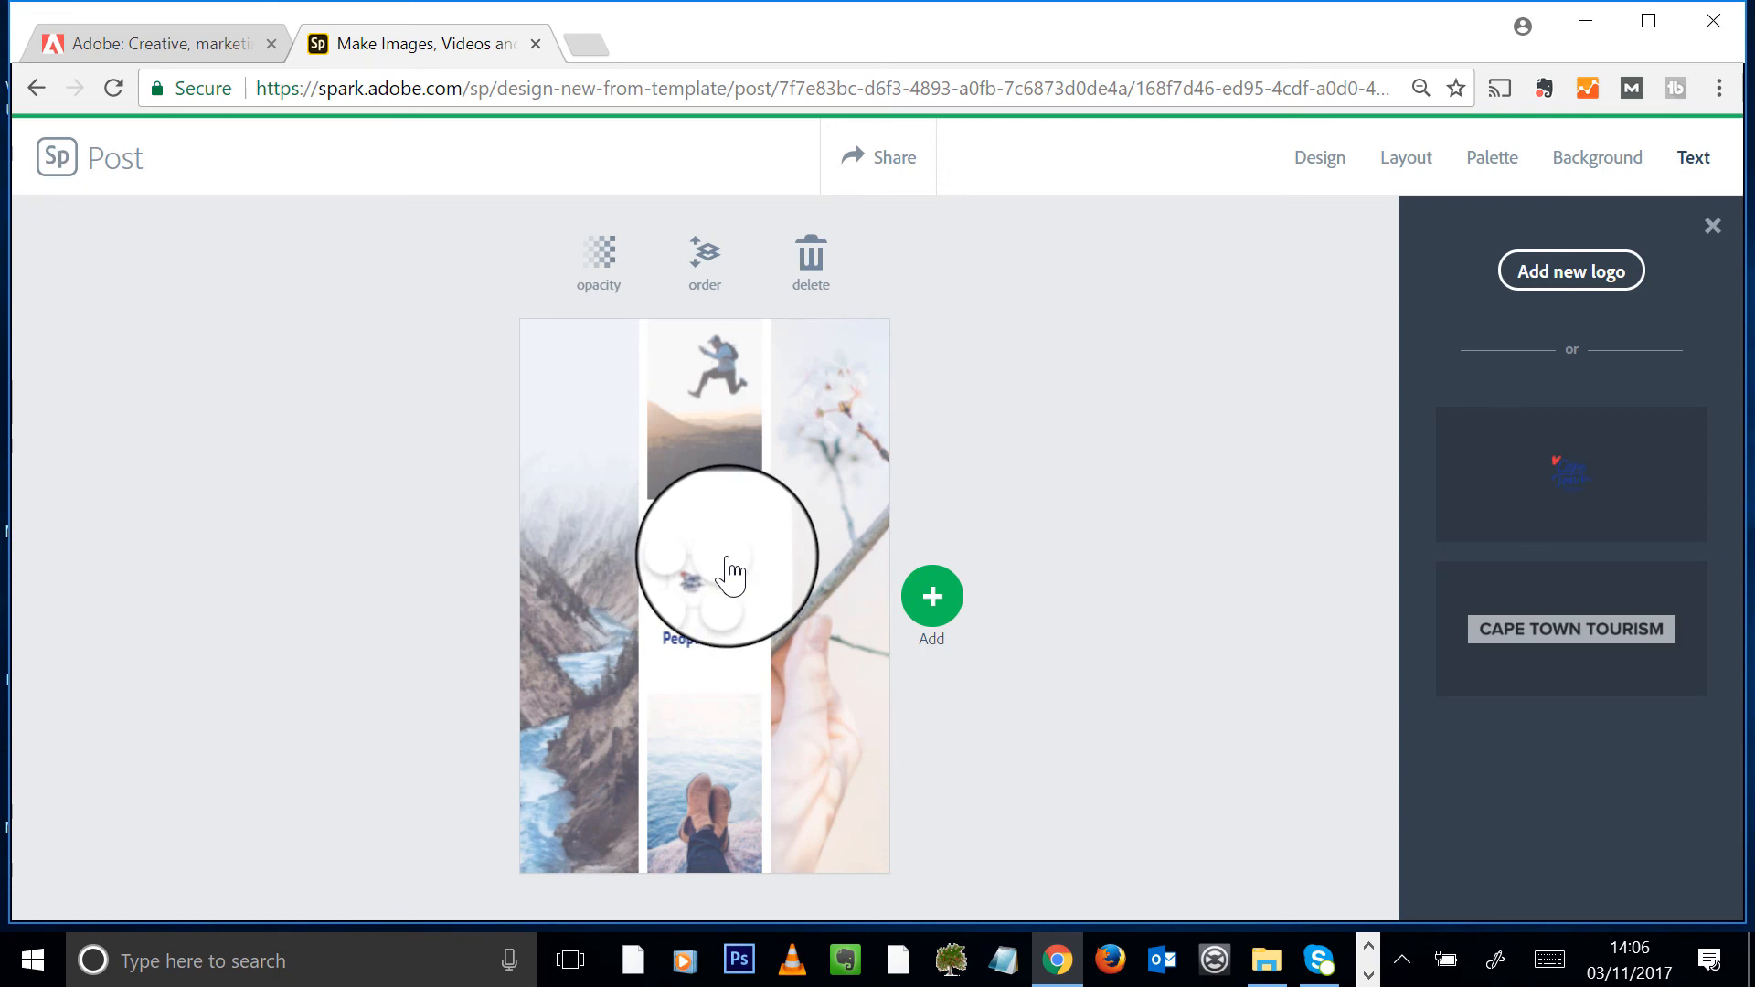
{"action": "left_click_drag", "start_coordinate": [728, 558], "coordinate": [807, 502]}
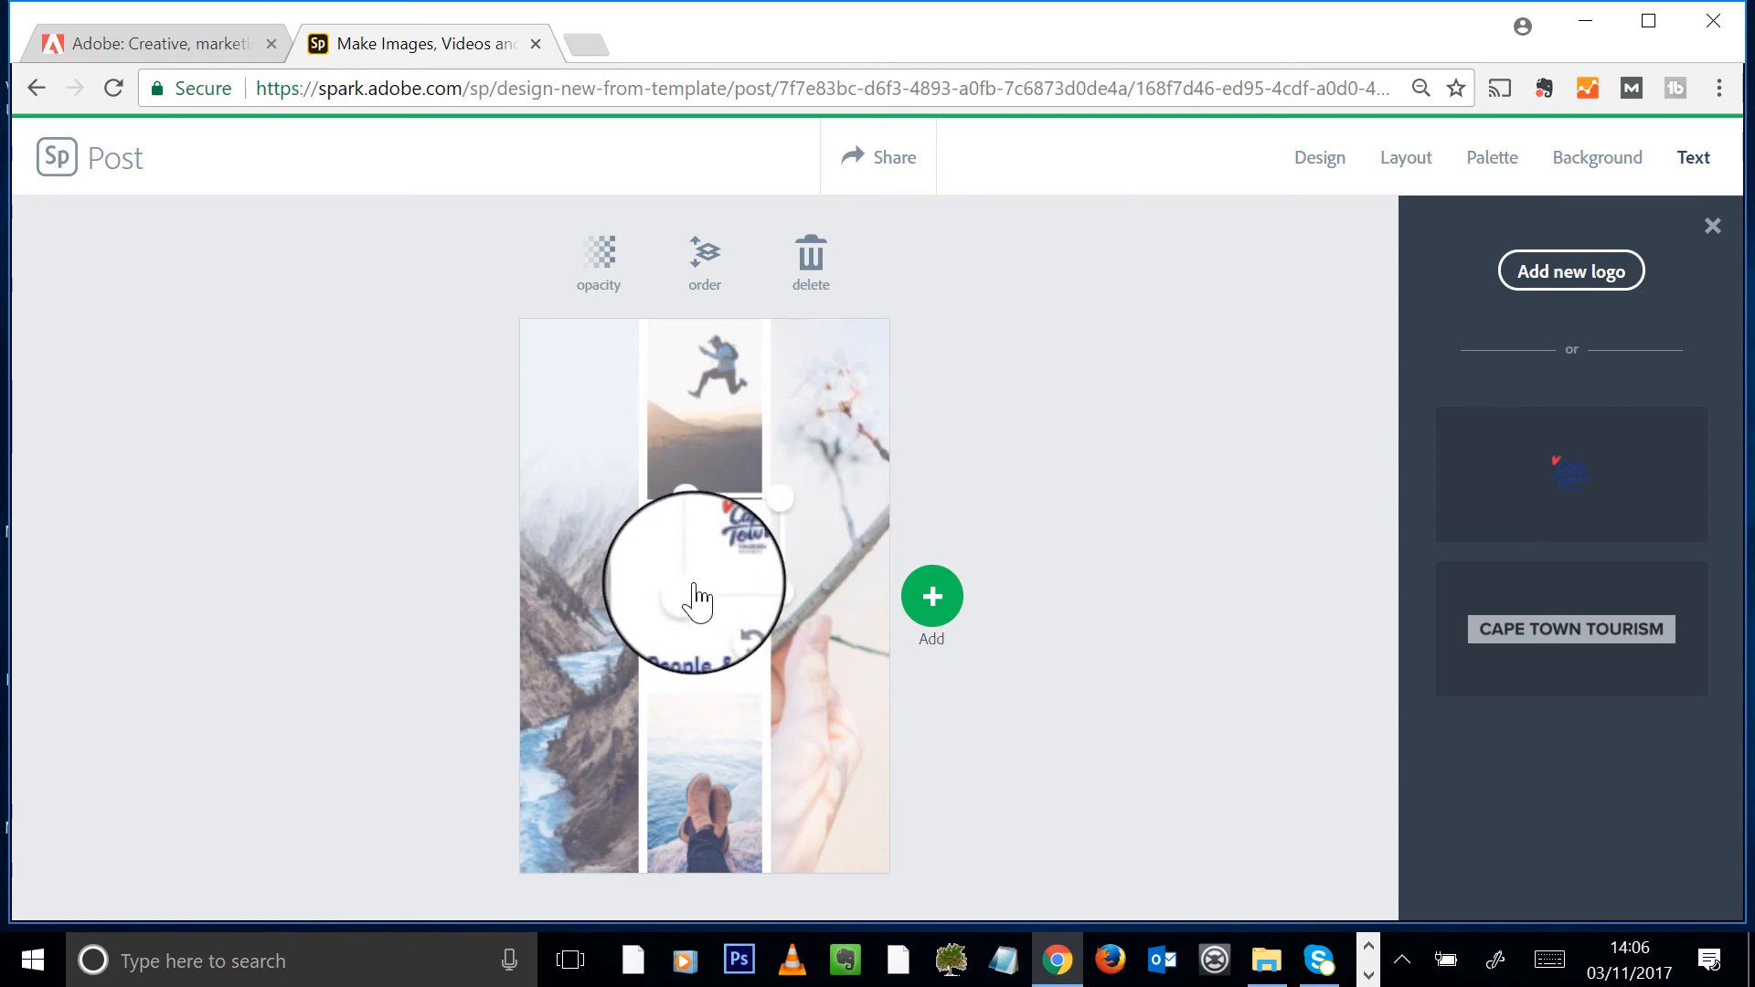
{"action": "left_click_drag", "start_coordinate": [688, 610], "coordinate": [615, 666]}
{"action": "left_click", "coordinate": [1057, 780]}
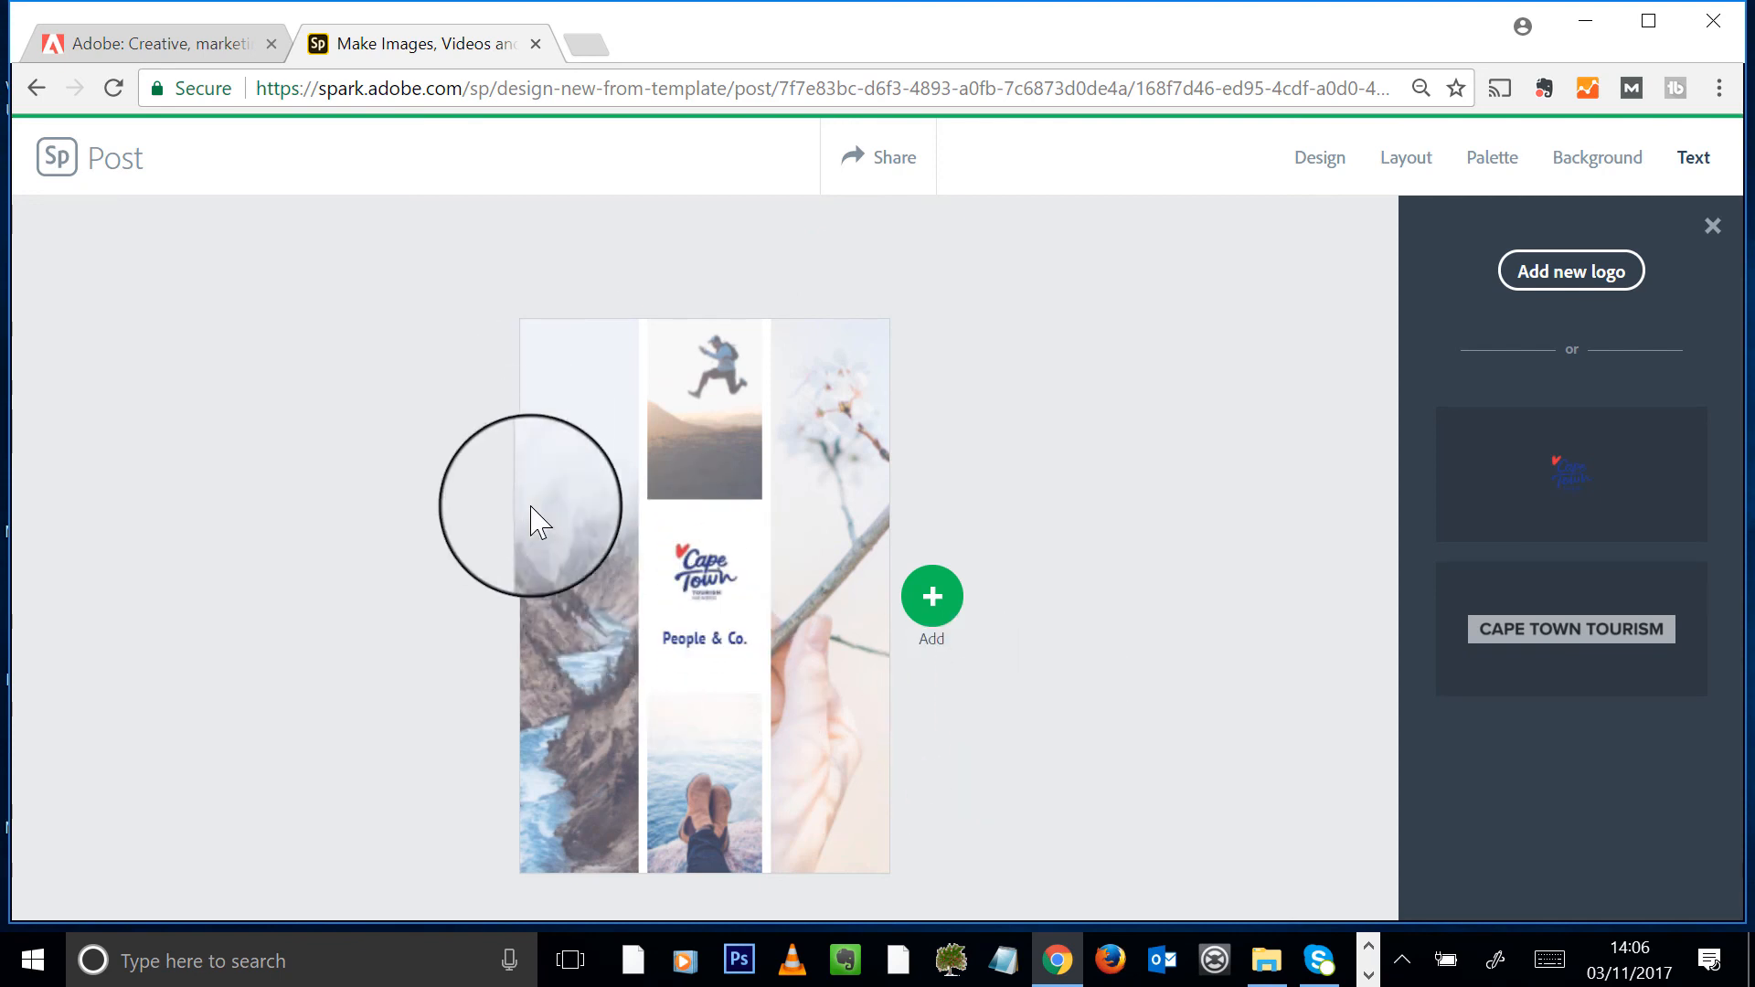
{"action": "left_click", "coordinate": [579, 512]}
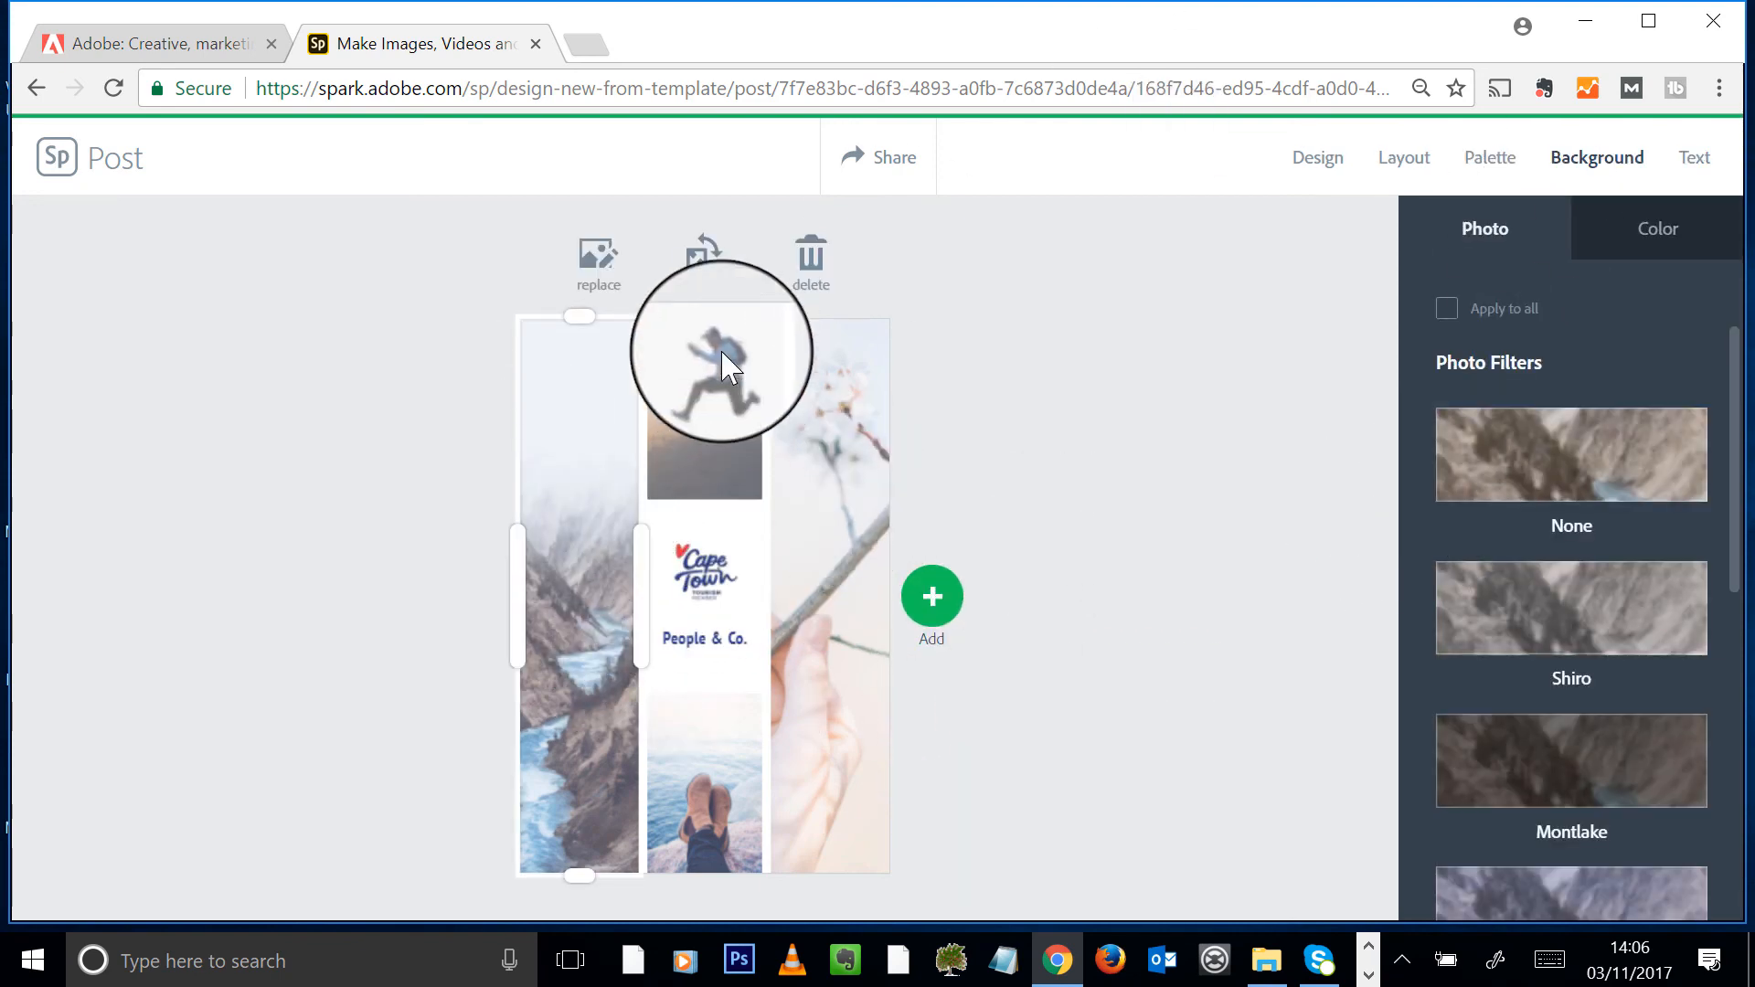
- Replace the left column photo with the uploaded Cape_Town_Clifton_Beach2 image
{"action": "left_click", "coordinate": [605, 274]}
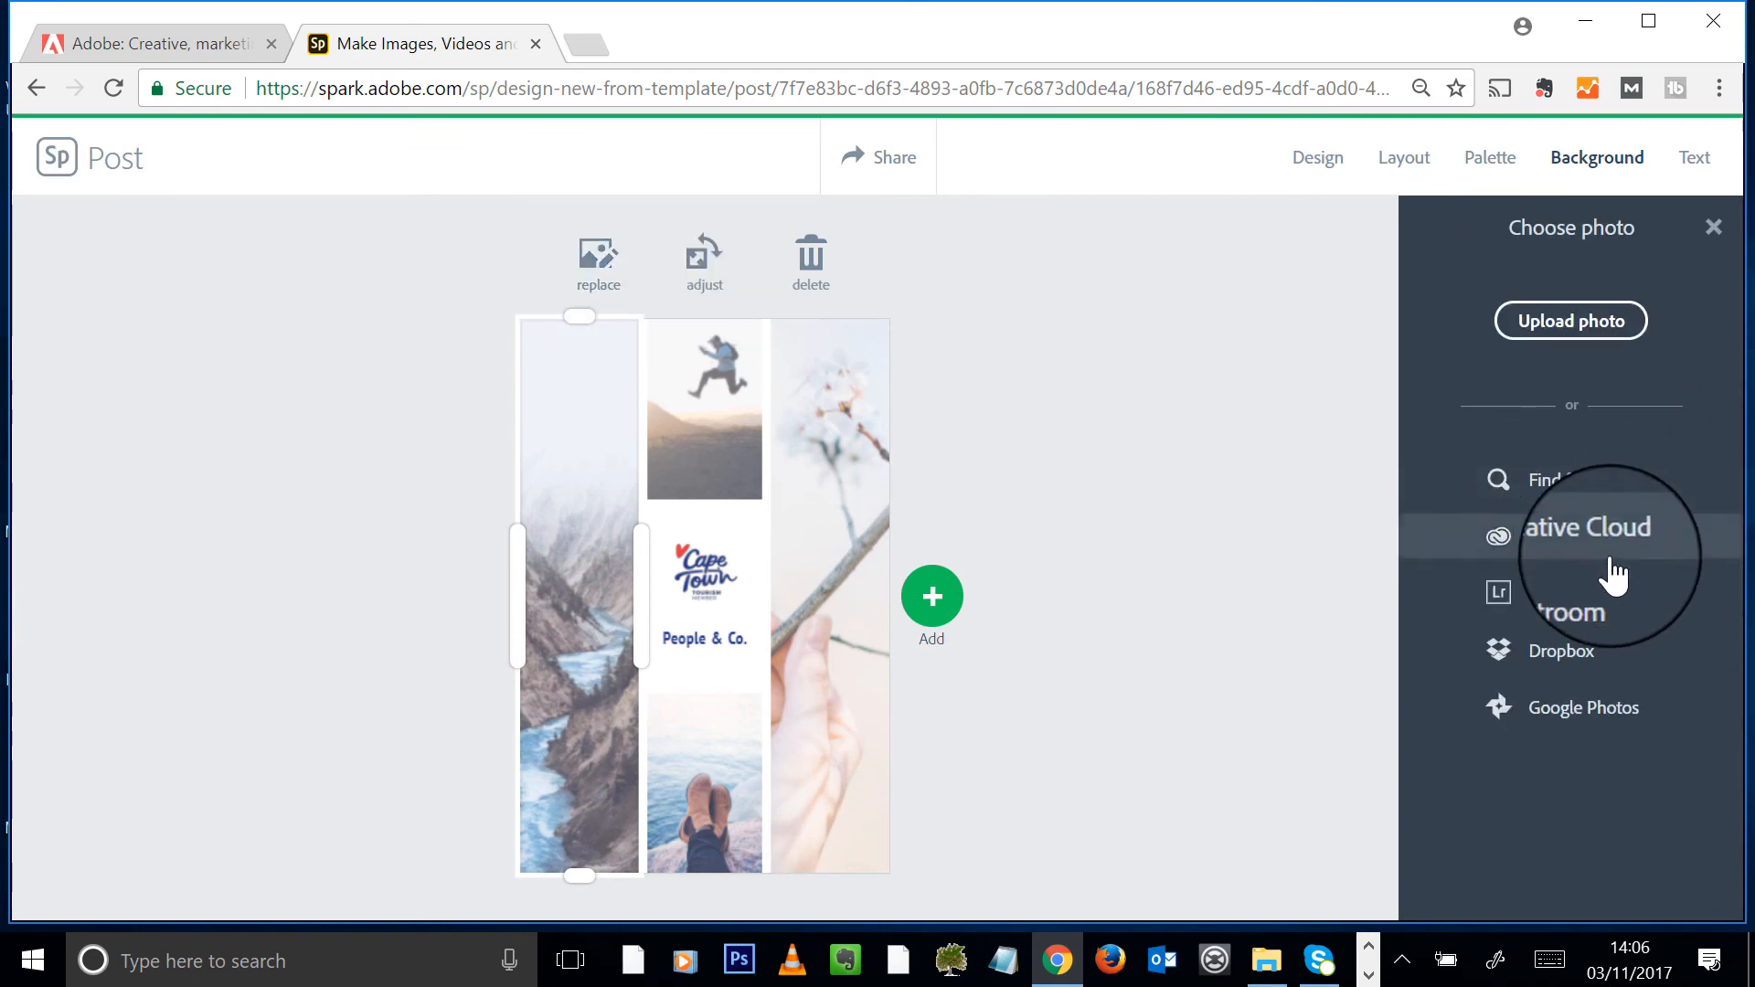
{"action": "left_click", "coordinate": [1602, 340]}
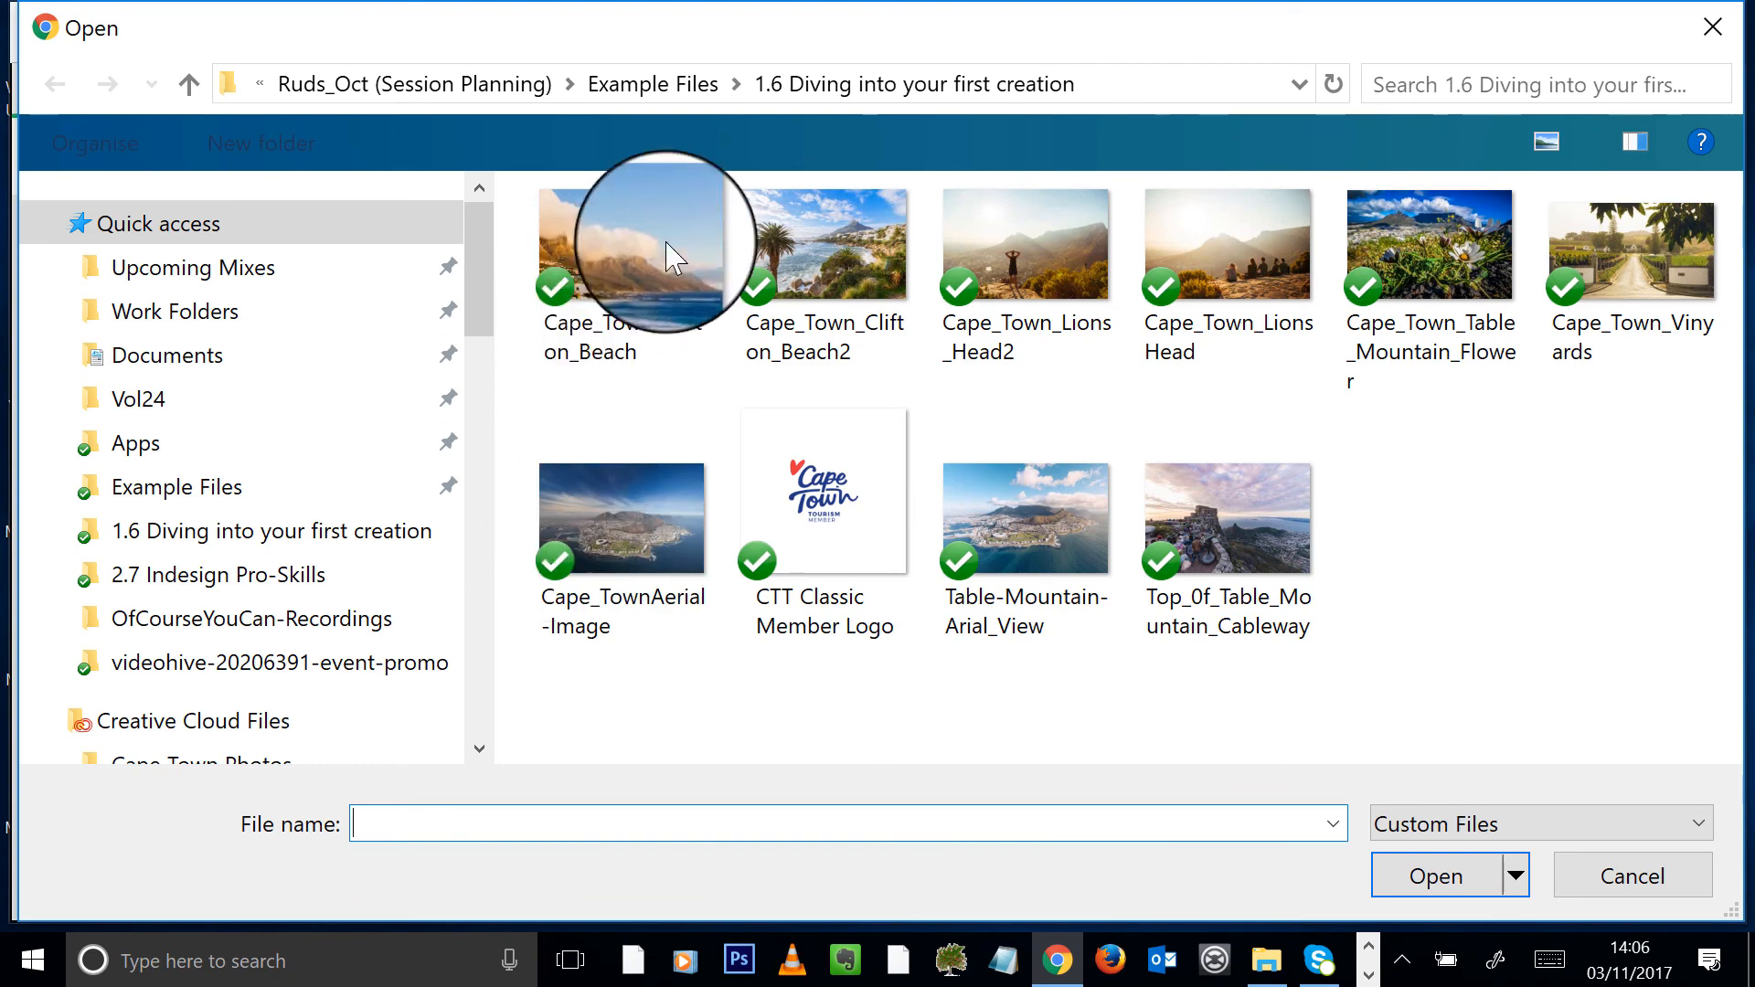
{"action": "double_click", "coordinate": [881, 261]}
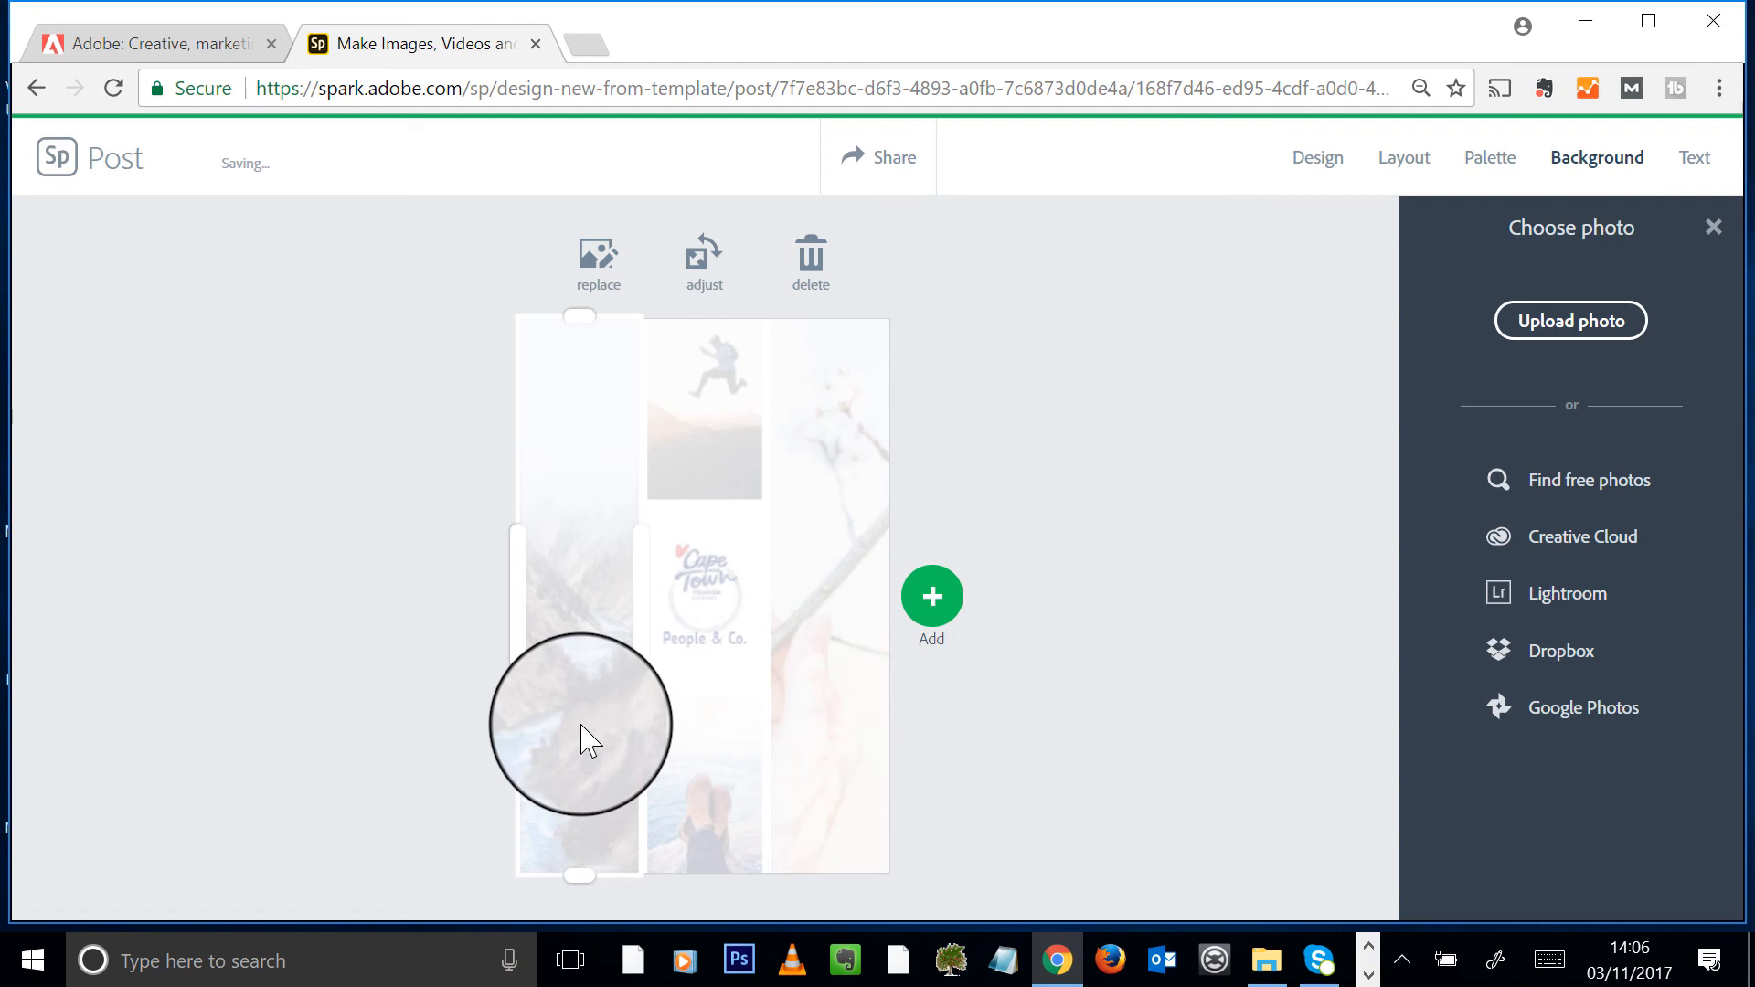
- Replace the right column photo with another image uploaded from the computer
{"action": "left_click", "coordinate": [889, 536]}
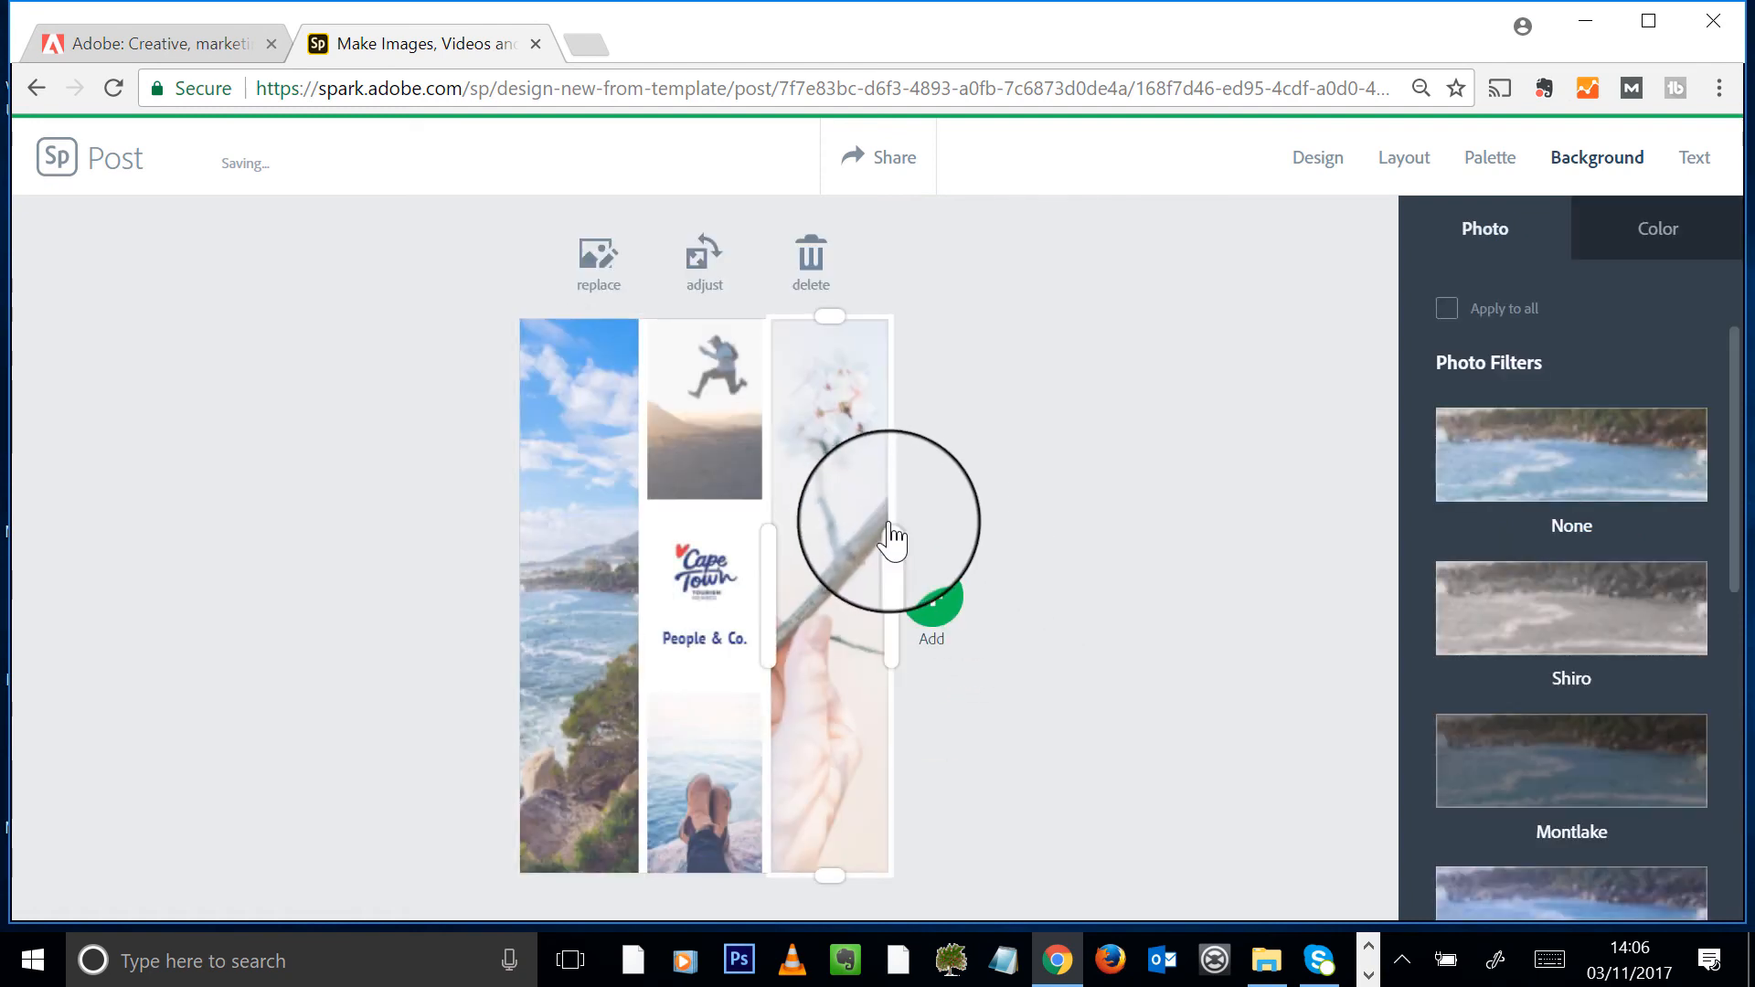
{"action": "left_click", "coordinate": [603, 265]}
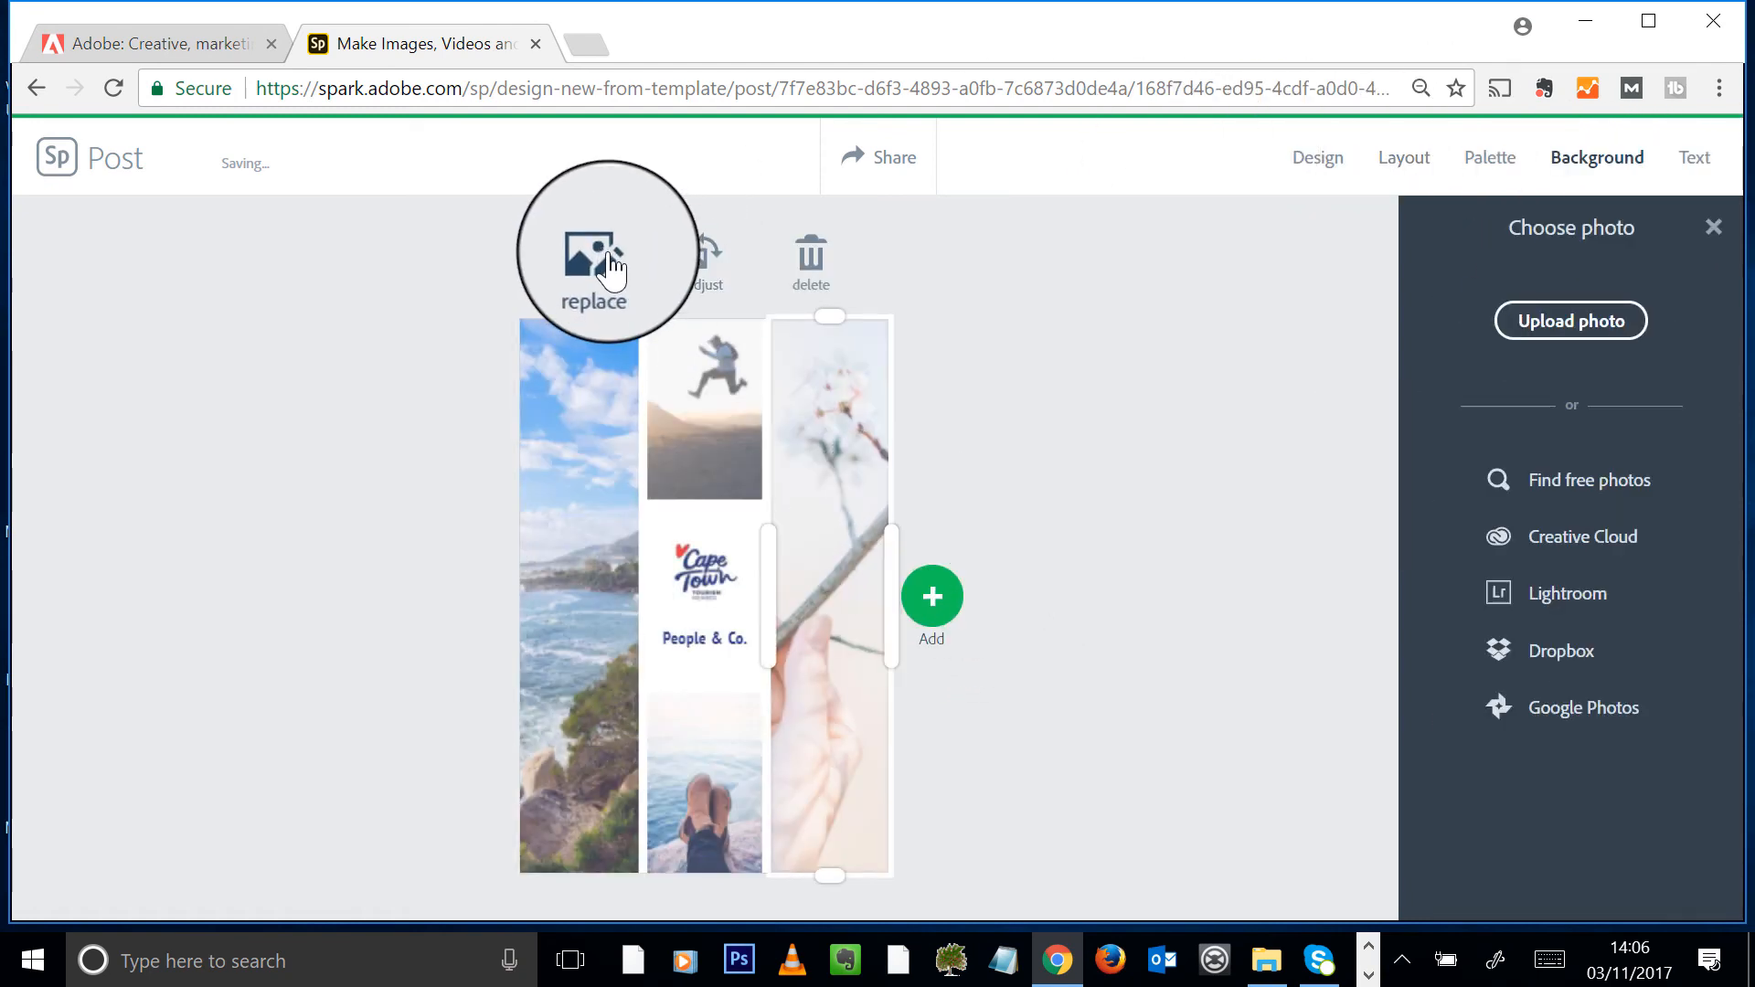
{"action": "left_click", "coordinate": [1571, 325]}
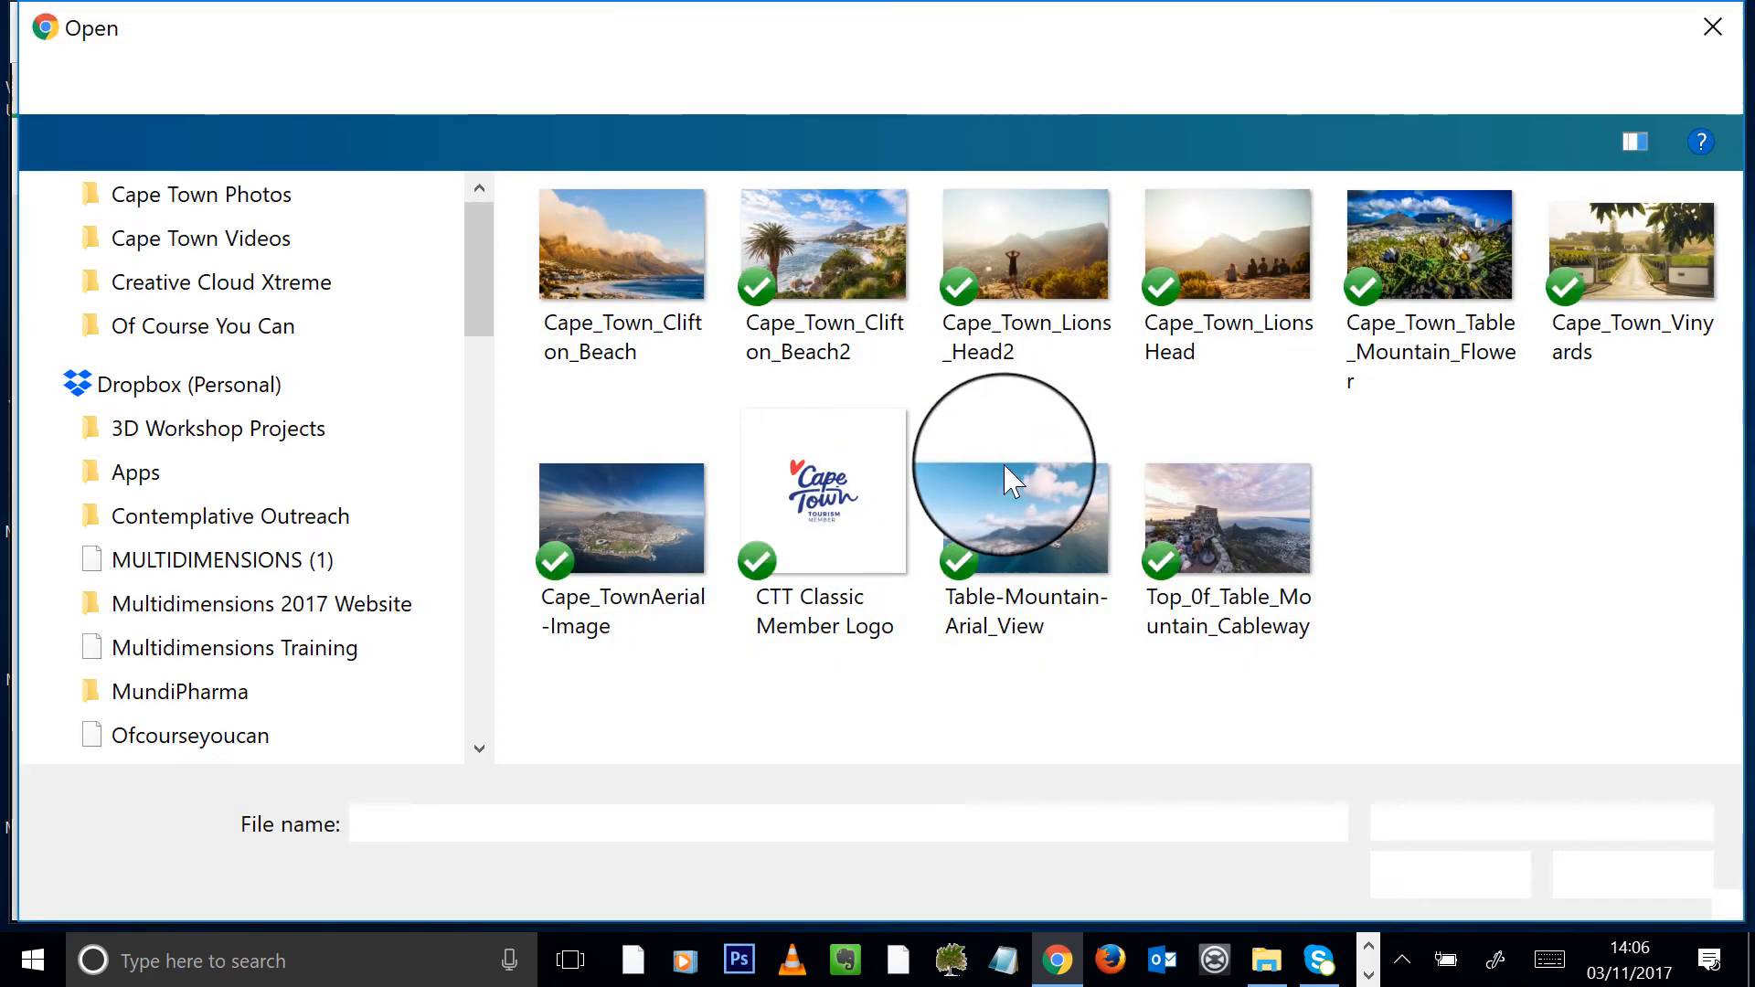
{"action": "double_click", "coordinate": [1203, 523]}
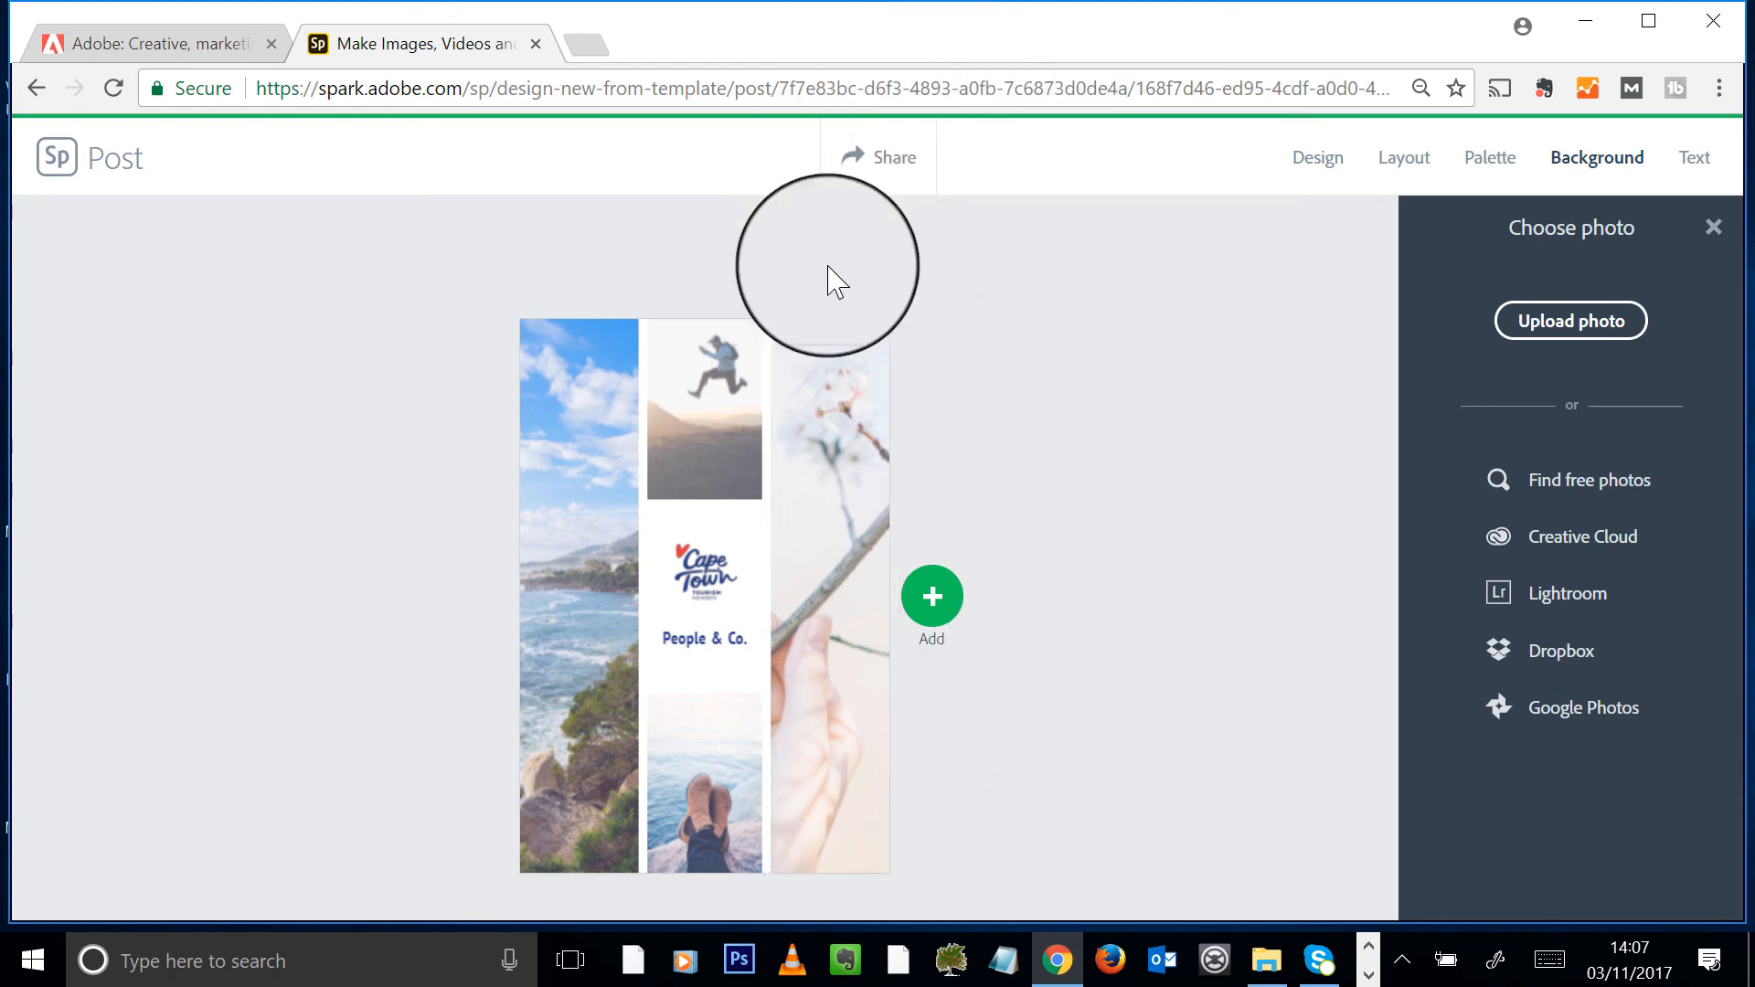
- Review the Pin's publish details, then close them and the photo chooser to show filters
{"action": "left_click", "coordinate": [881, 157]}
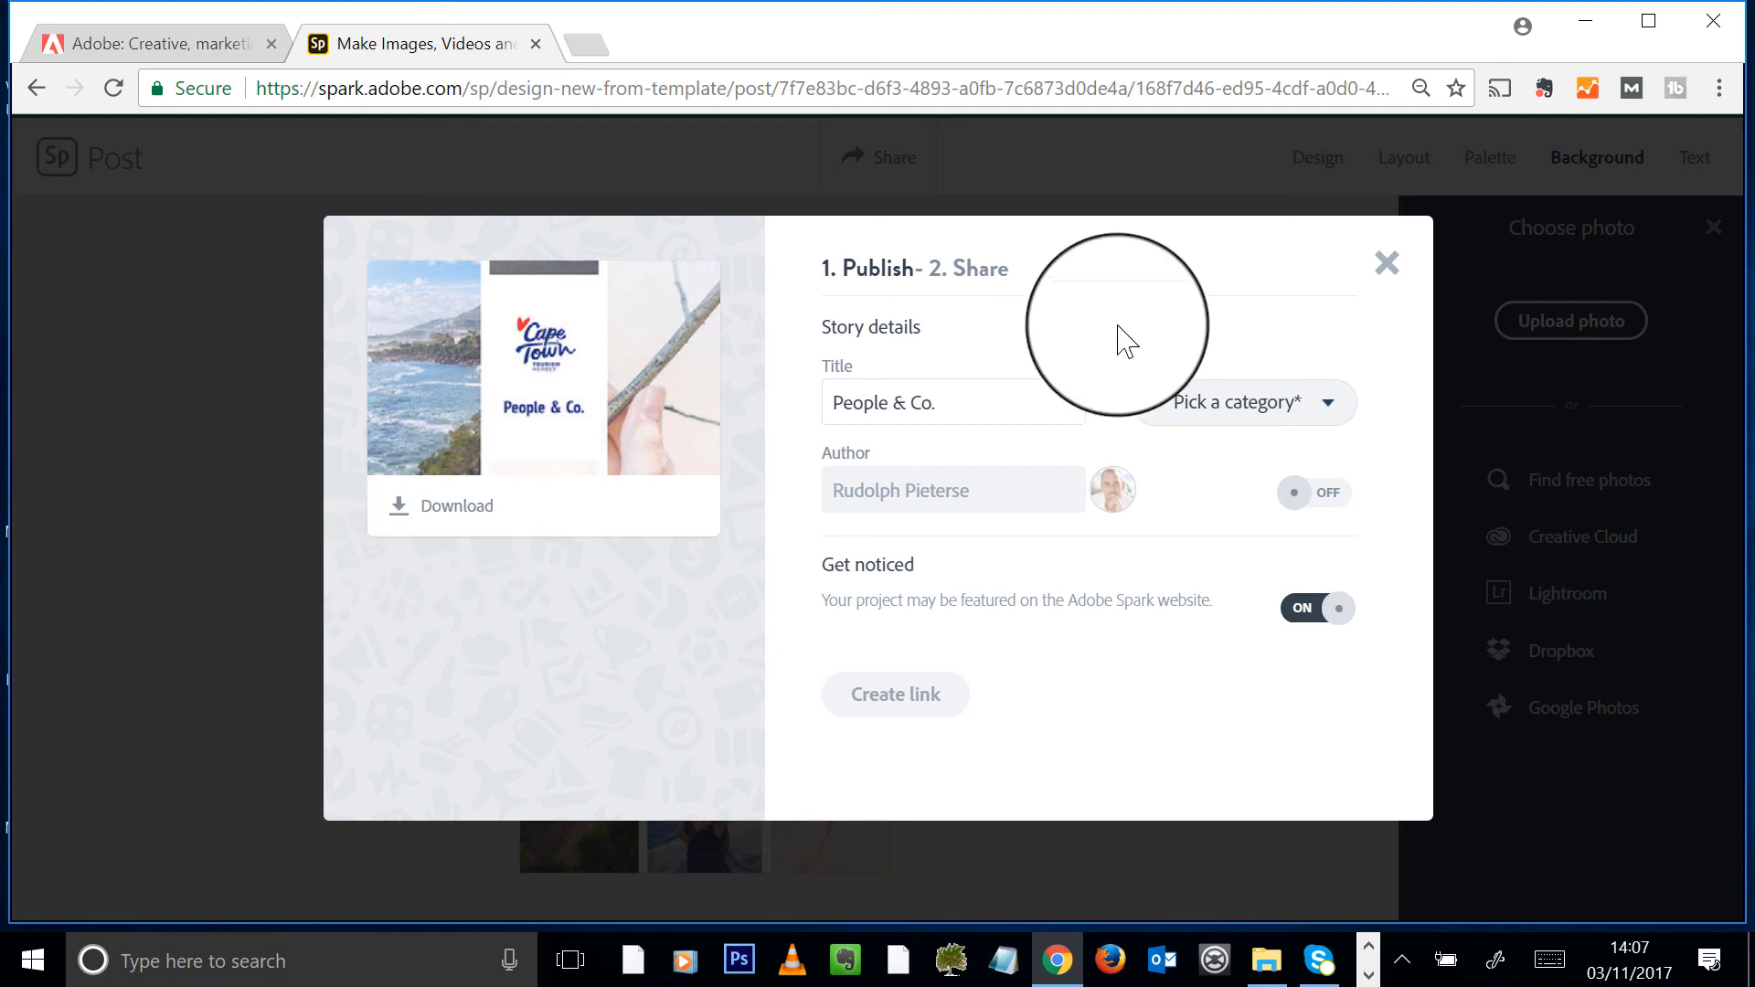
{"action": "left_click", "coordinate": [1387, 267]}
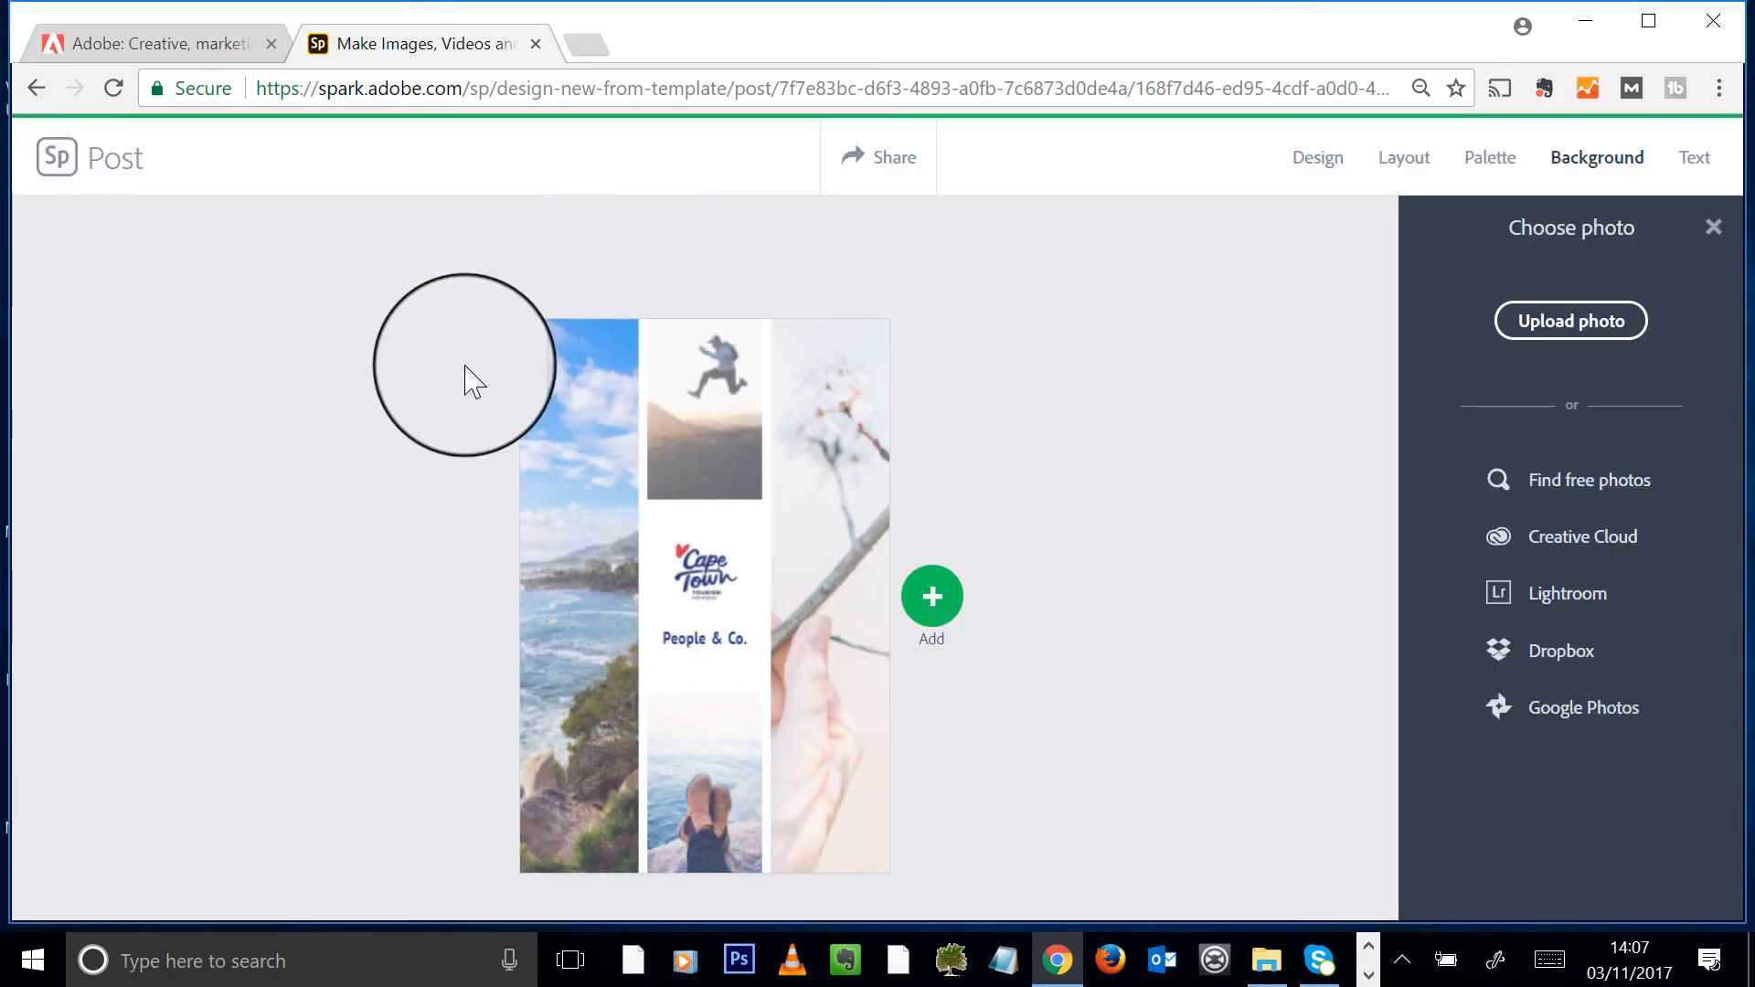
{"action": "left_click", "coordinate": [1713, 229]}
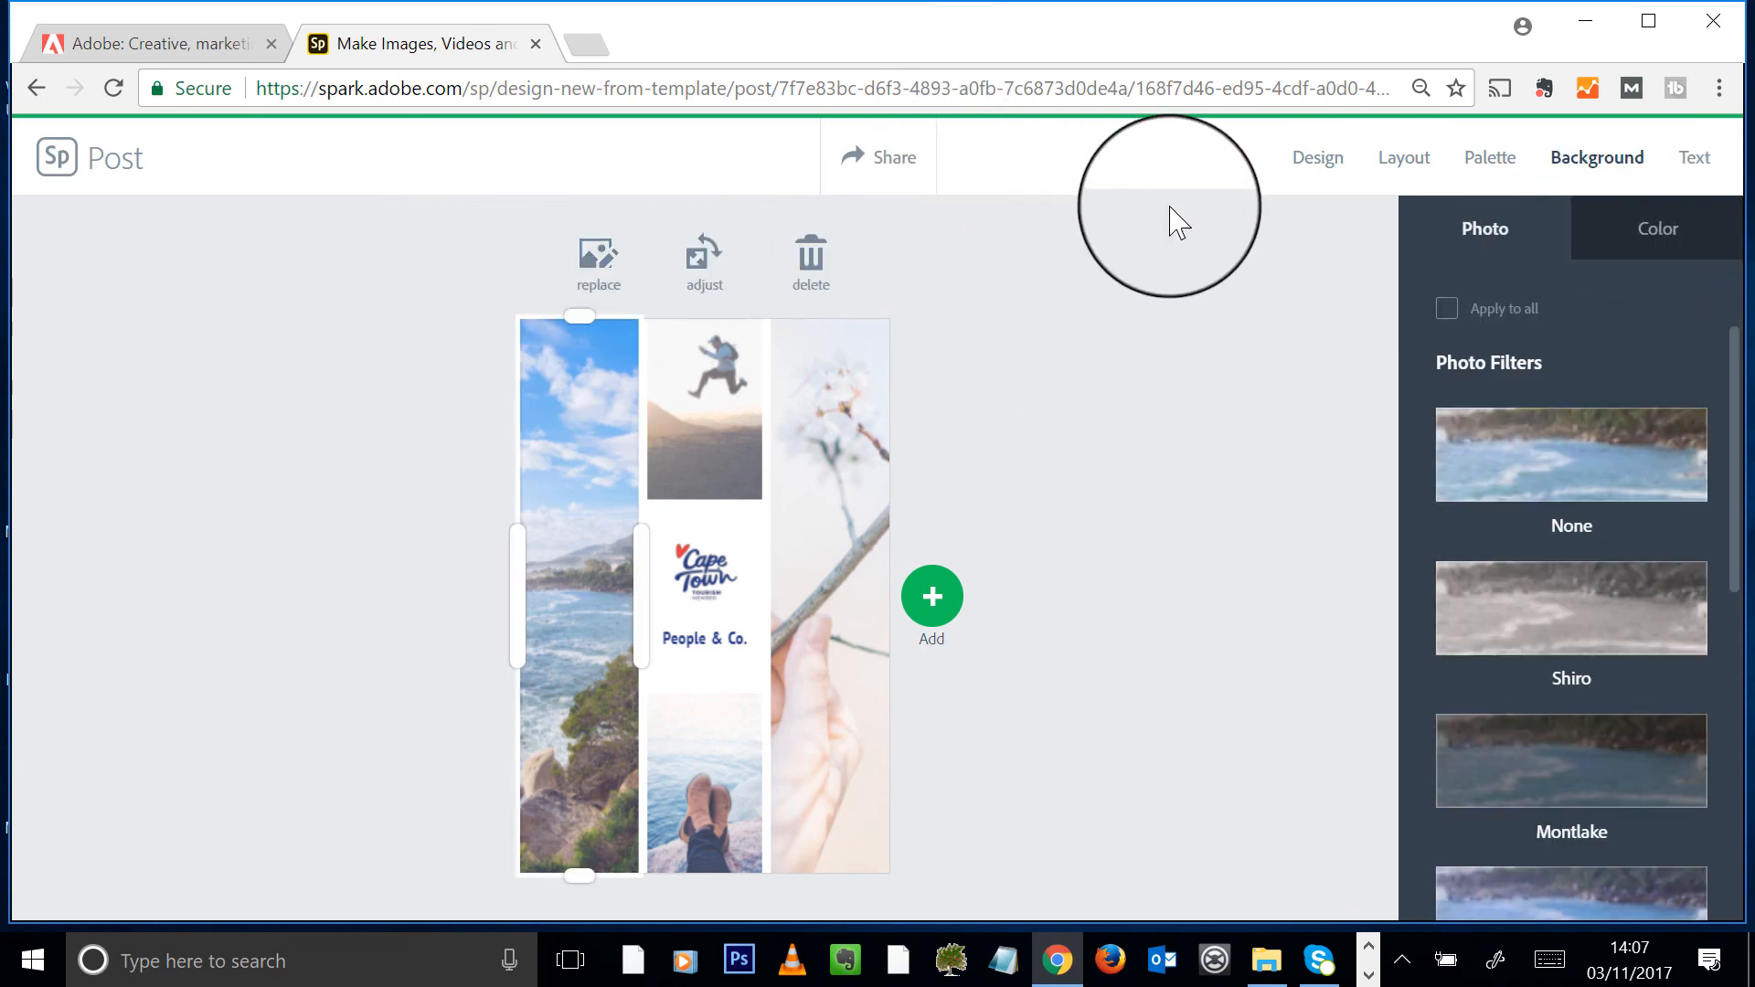